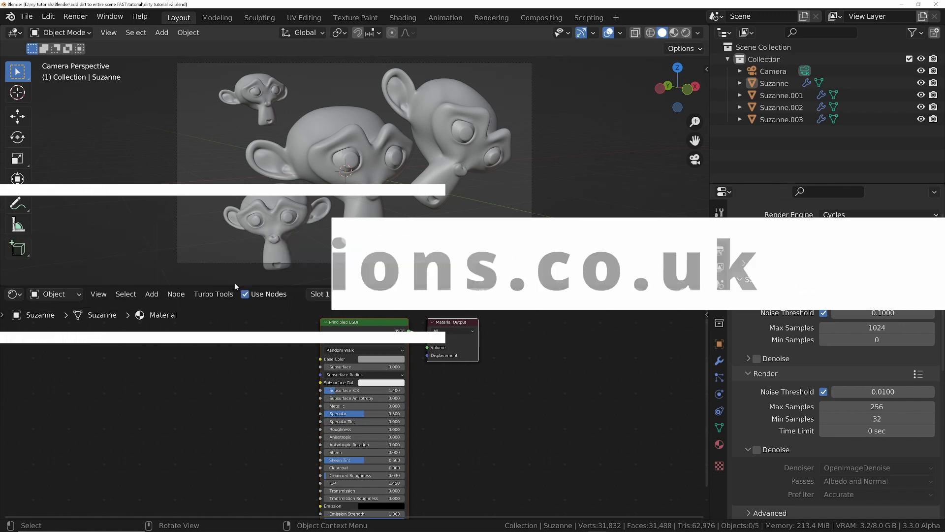
# Step: Select the central monkey head, examine its Principled BSDF material nodes enlarged, and return to the camera view
pyautogui.moveTo(254, 274); pyautogui.dragTo(327, 164, button='middle')
pyautogui.click(327, 164)
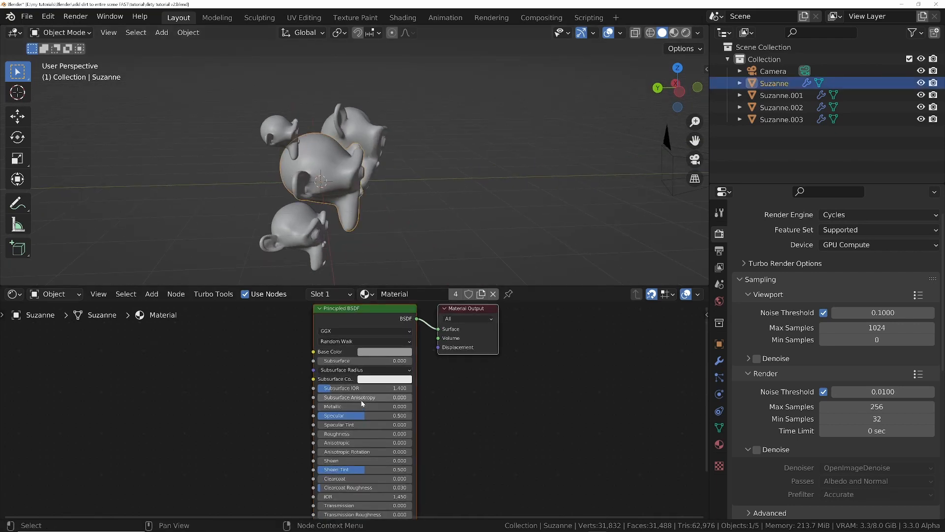
pyautogui.hotkey('ctrl', 'space')
pyautogui.scroll(3, 362, 403)
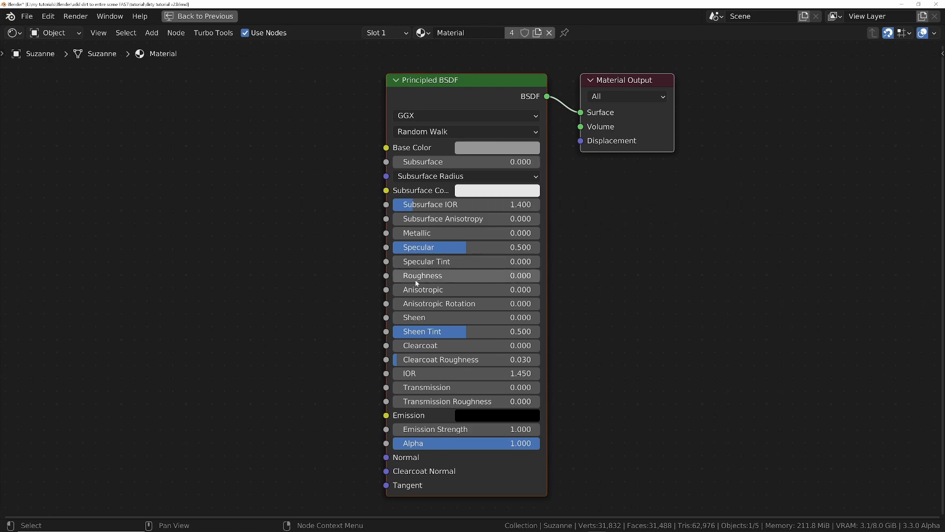
pyautogui.hotkey('ctrl', 'space')
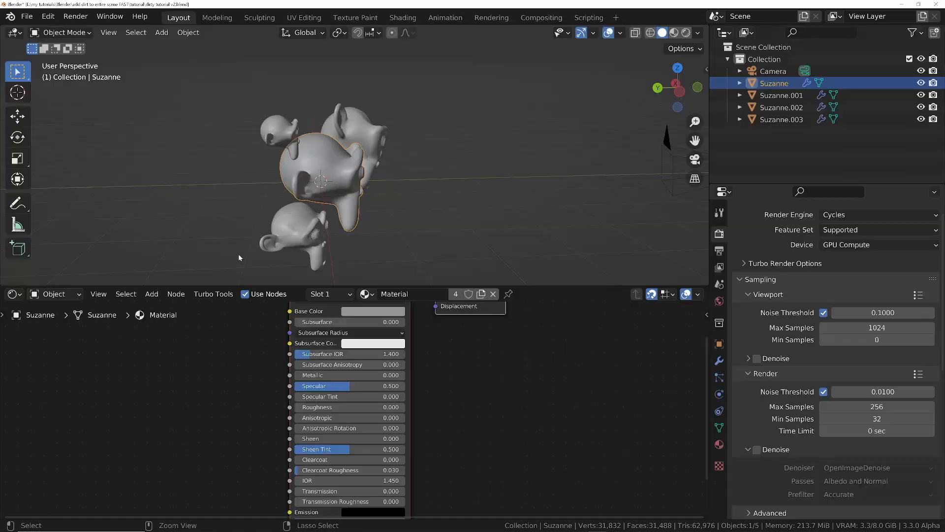
pyautogui.press('KP_0')
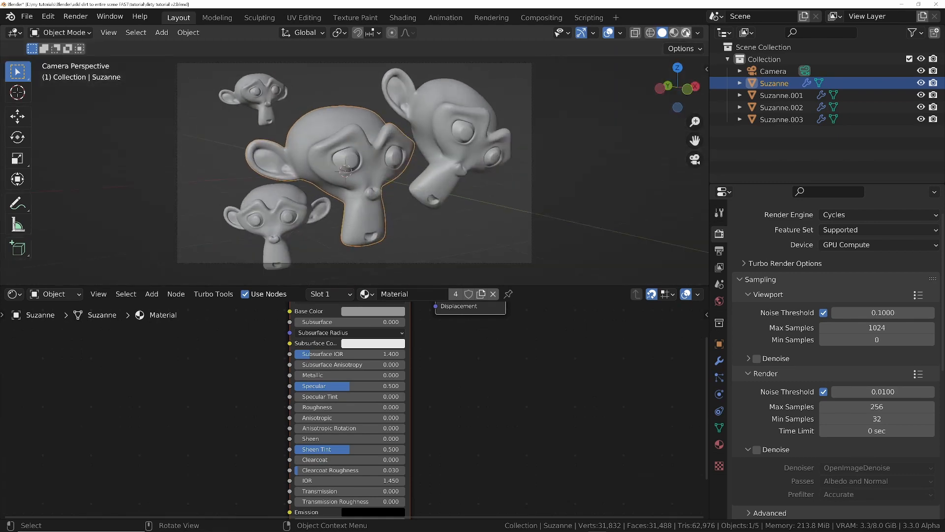
# Step: Show the scene in rendered shading and examine the World shader nodes that feed the reichstag_1_8k.hdr environment texture
pyautogui.click(54, 294)
pyautogui.click(54, 294)
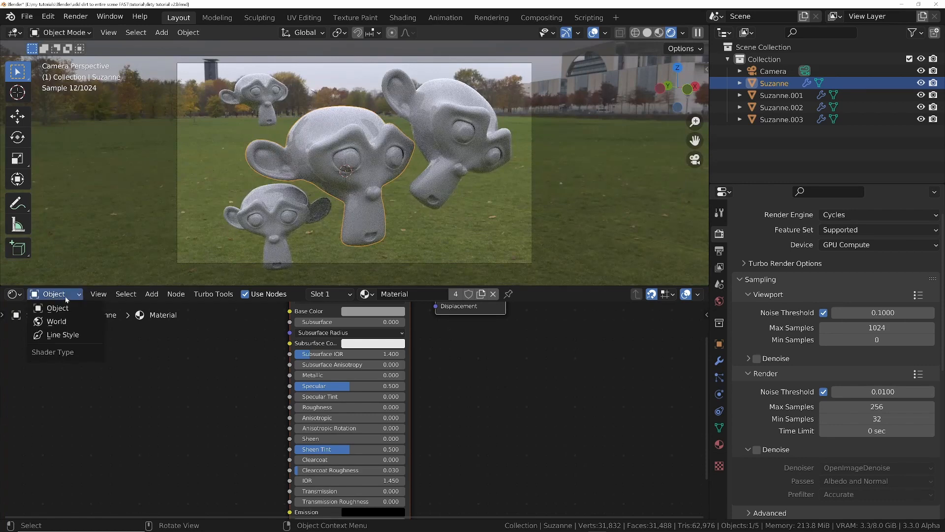
pyautogui.click(66, 321)
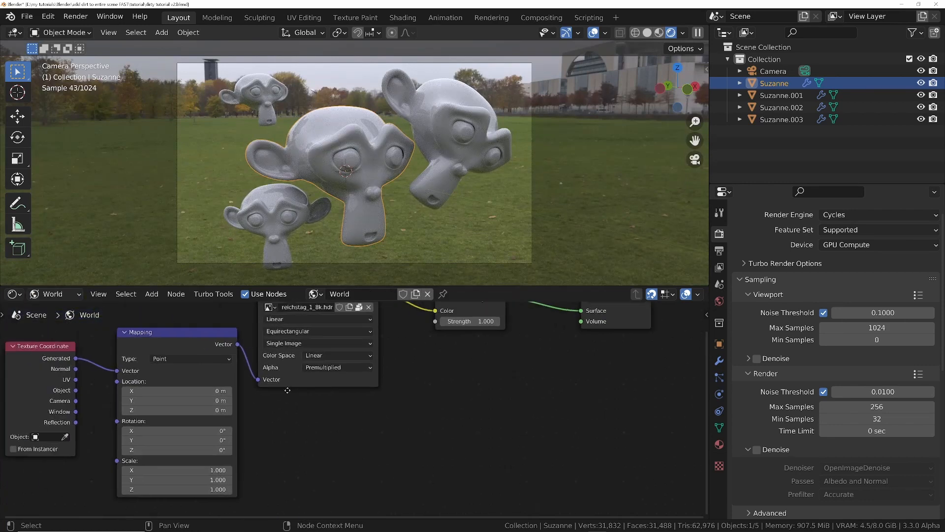
pyautogui.scroll(-1, 360, 408)
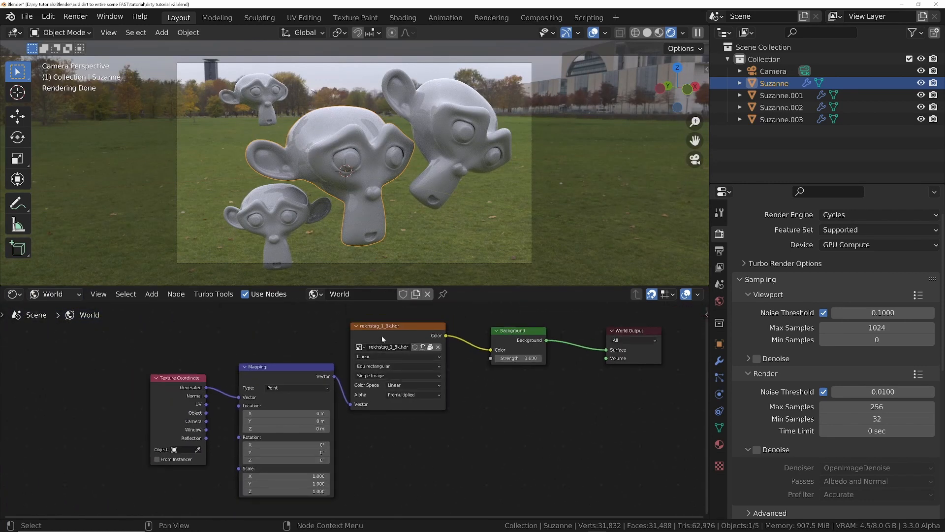
pyautogui.moveTo(380, 327); pyautogui.dragTo(394, 354)
pyautogui.moveTo(264, 459); pyautogui.dragTo(255, 409, button='middle')
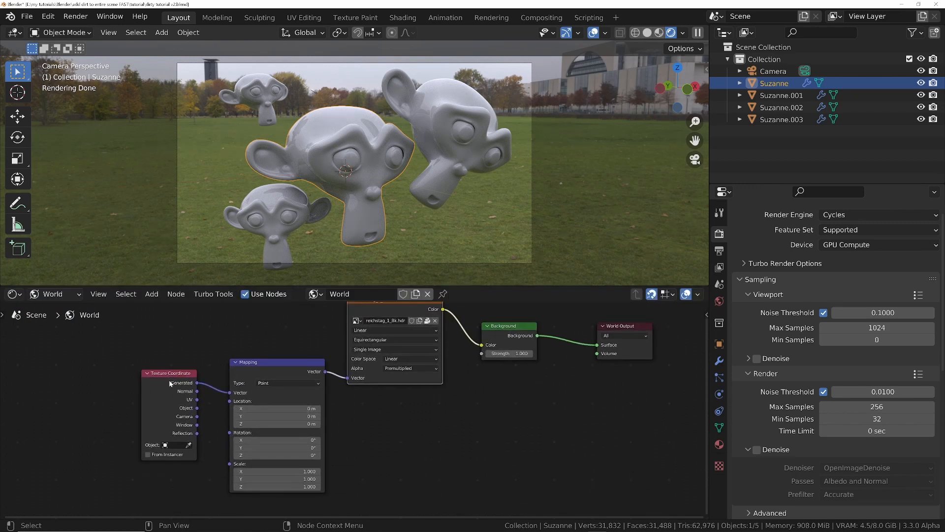
pyautogui.scroll(-2, 326, 394)
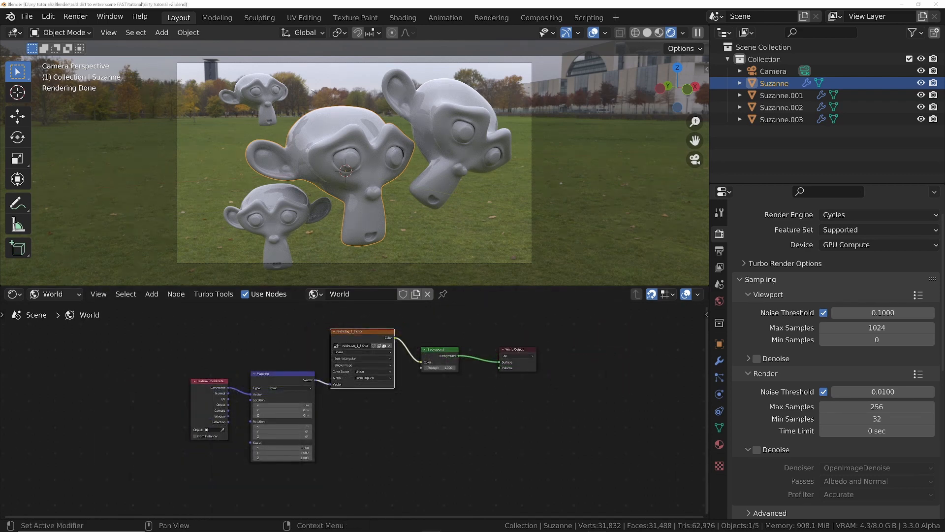
# Step: Enable the UV data pass for the view layer
pyautogui.click(720, 268)
pyautogui.scroll(-1, 723, 278)
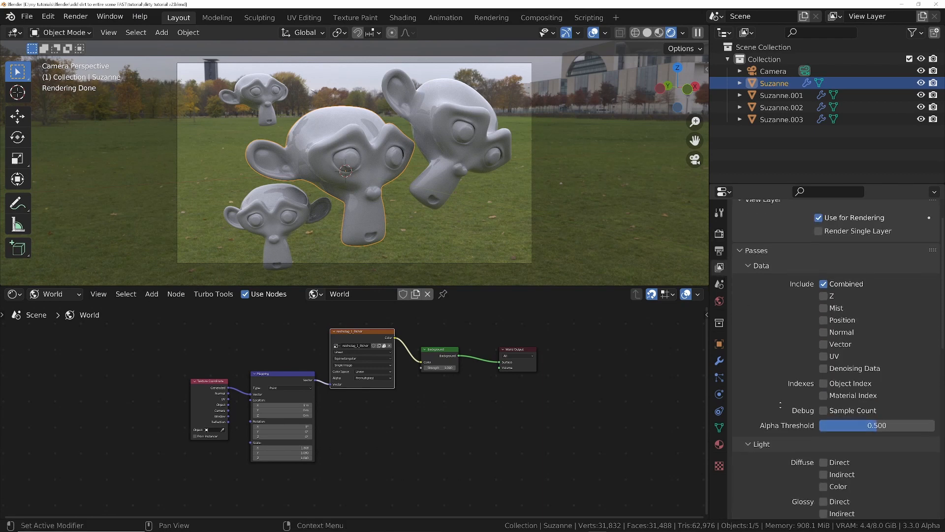
pyautogui.click(824, 351)
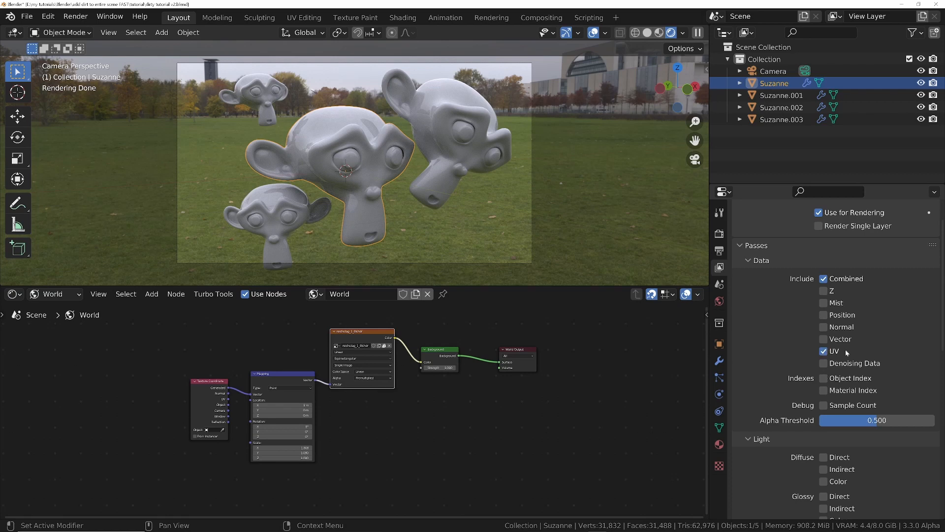
pyautogui.moveTo(772, 292); pyautogui.dragTo(800, 392, button='middle')
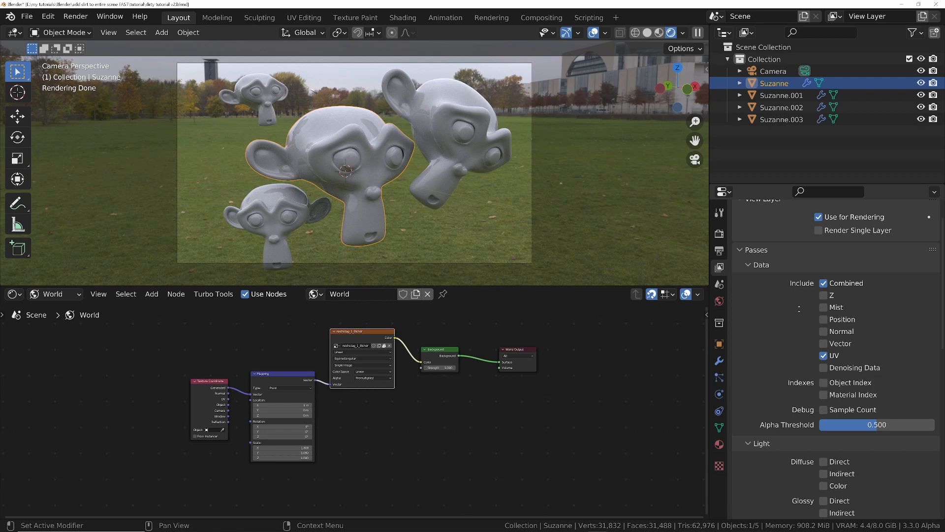
pyautogui.scroll(2, 799, 308)
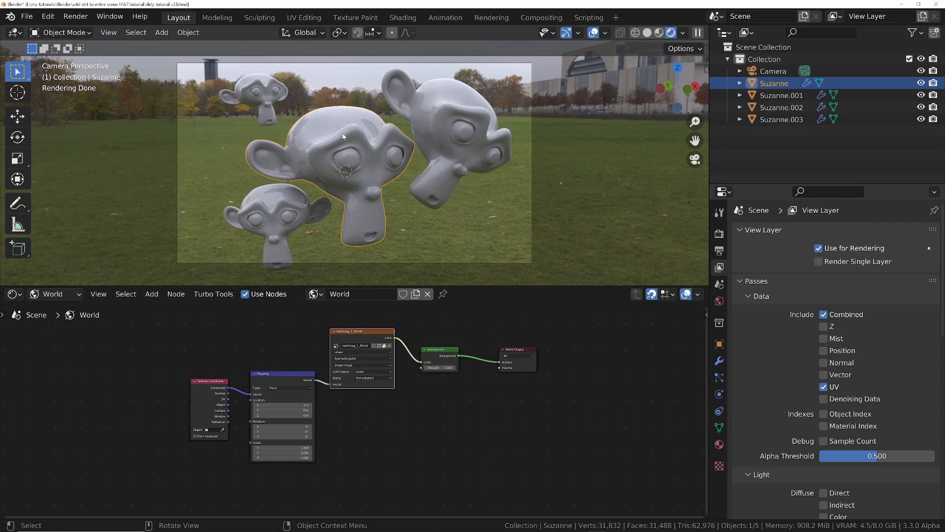
pyautogui.scroll(-5, 733, 296)
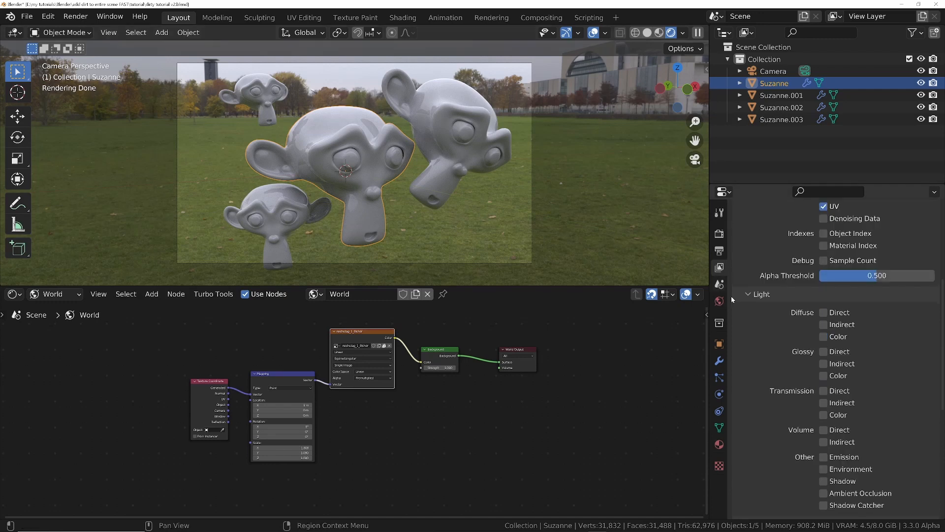
pyautogui.scroll(3, 804, 264)
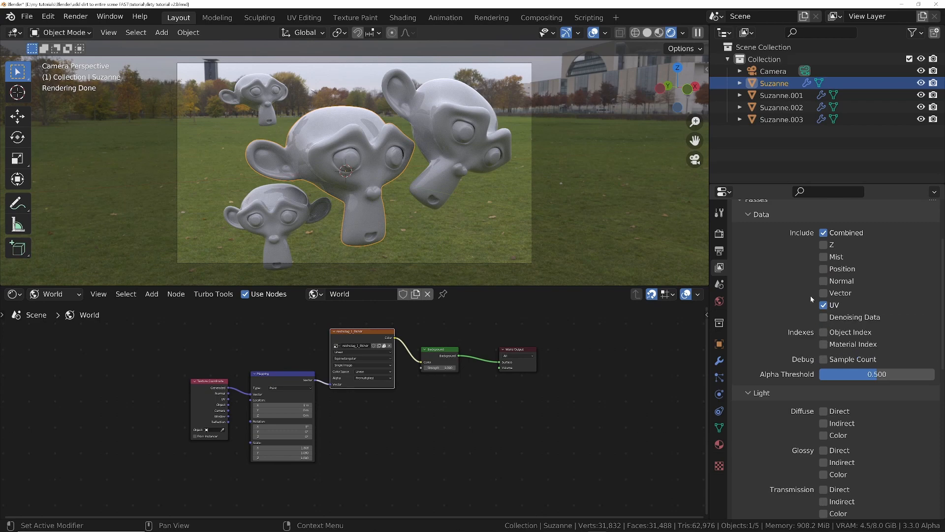
pyautogui.scroll(4, 811, 295)
# Step: Enable compositing nodes in the Compositing workspace and cache the Render Layers node so the cached image feeds the Composite node
pyautogui.click(541, 18)
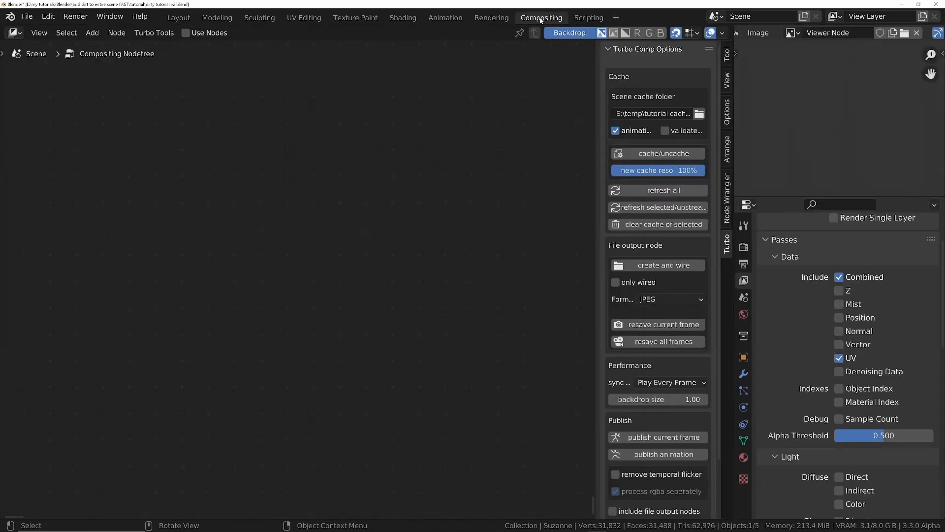
pyautogui.click(186, 33)
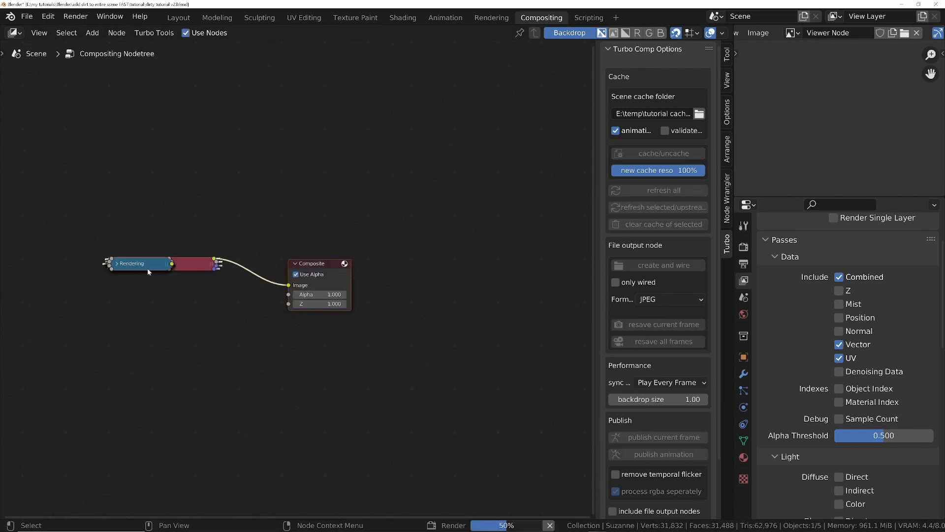
pyautogui.moveTo(233, 362); pyautogui.dragTo(374, 312, button='middle')
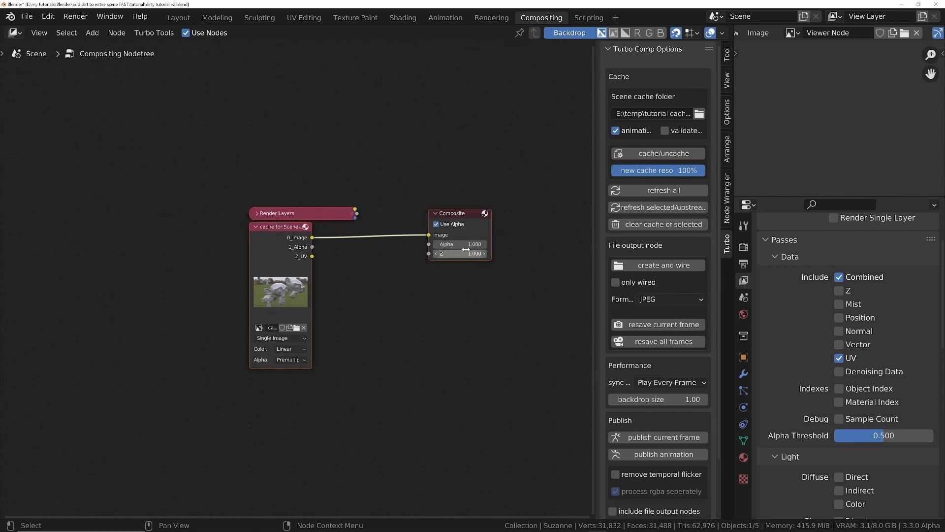
pyautogui.scroll(2, 320, 271)
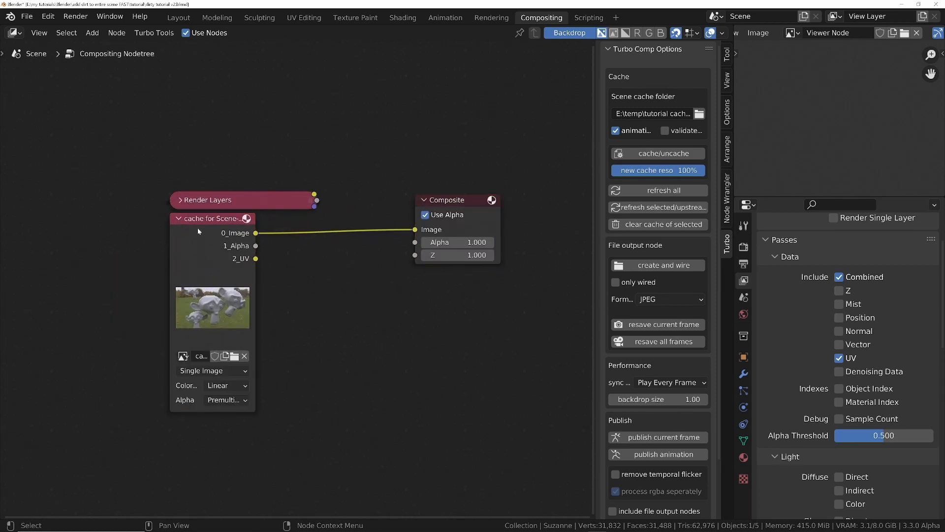
# Step: Expand the Render Layers node and space it apart from the cache node so both sets of outputs are easy to compare
pyautogui.moveTo(194, 226); pyautogui.dragTo(241, 266)
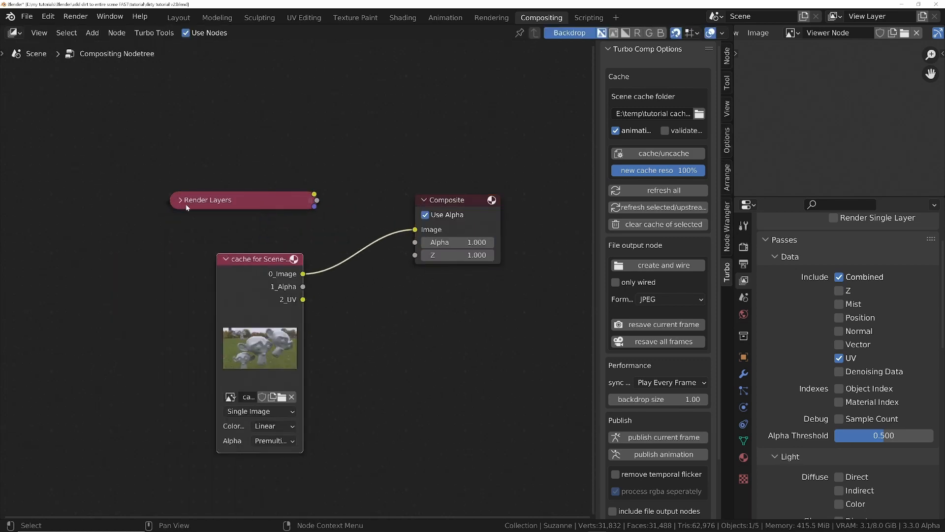
pyautogui.click(182, 202)
pyautogui.moveTo(215, 214); pyautogui.dragTo(108, 160)
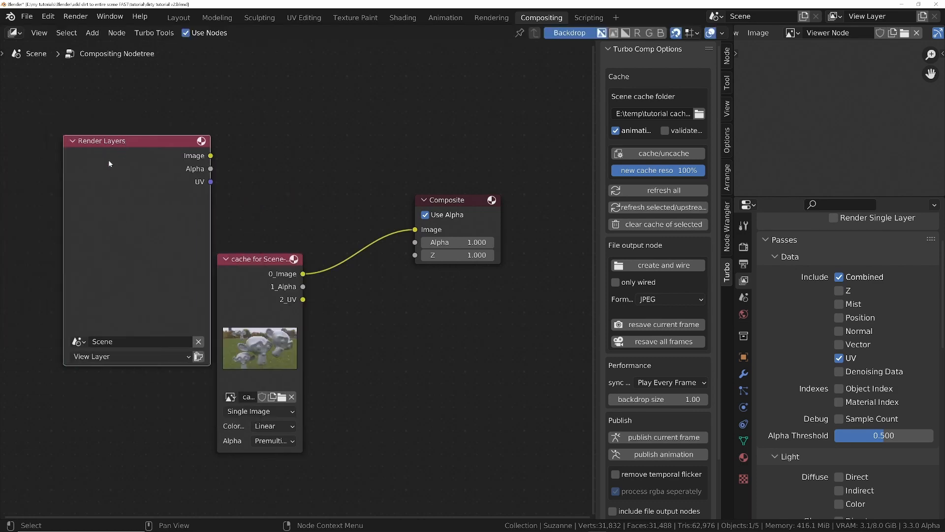
pyautogui.moveTo(247, 275); pyautogui.dragTo(270, 276)
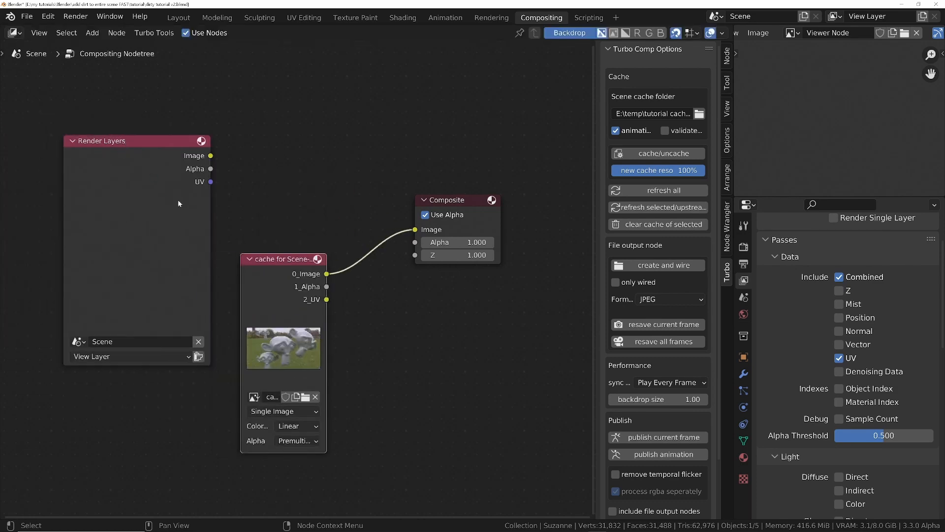
pyautogui.moveTo(151, 142); pyautogui.dragTo(140, 142)
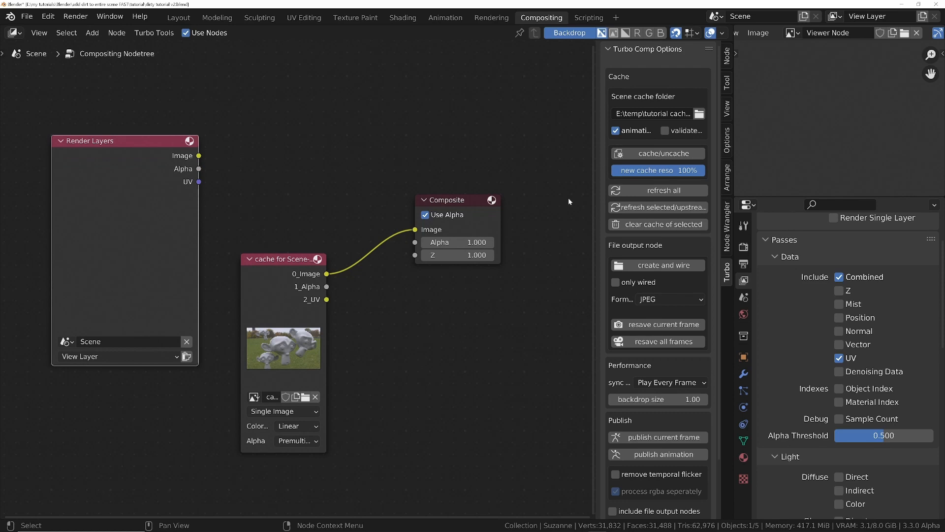
pyautogui.scroll(-3, 650, 473)
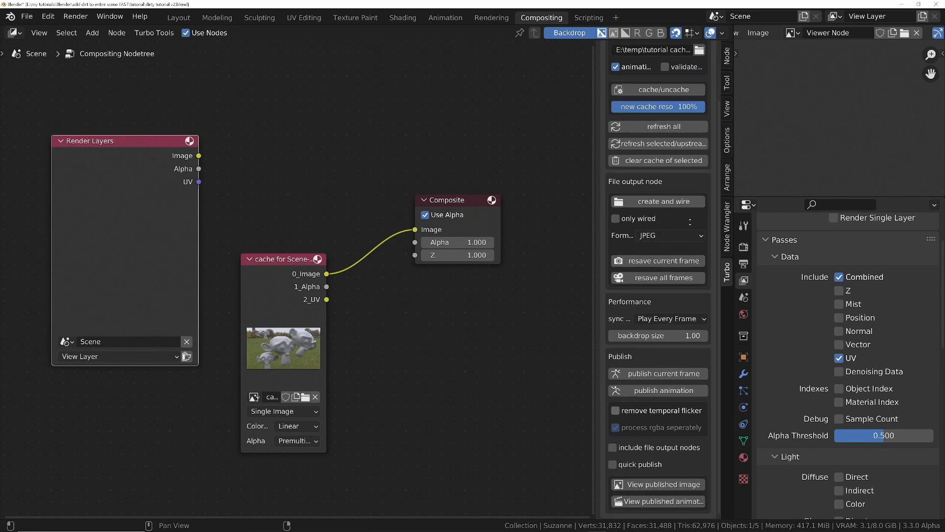
pyautogui.scroll(3, 660, 197)
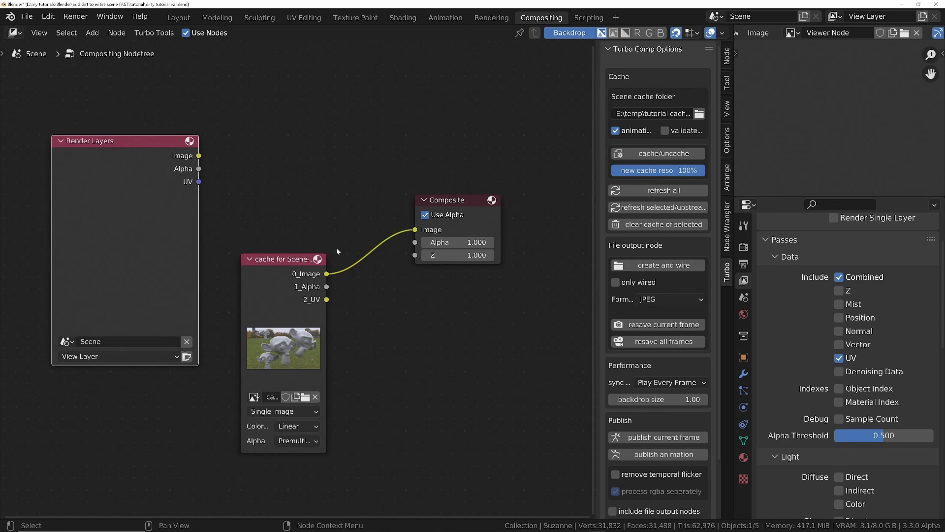
pyautogui.moveTo(283, 266); pyautogui.dragTo(295, 266)
pyautogui.moveTo(109, 145)
pyautogui.mouseDown()
pyautogui.moveTo(120, 235)
pyautogui.moveTo(120, 133)
pyautogui.mouseUp()
pyautogui.moveTo(294, 261)
pyautogui.mouseDown()
pyautogui.moveTo(305, 241)
pyautogui.moveTo(294, 260)
pyautogui.mouseUp()
pyautogui.moveTo(134, 157); pyautogui.dragTo(122, 180)
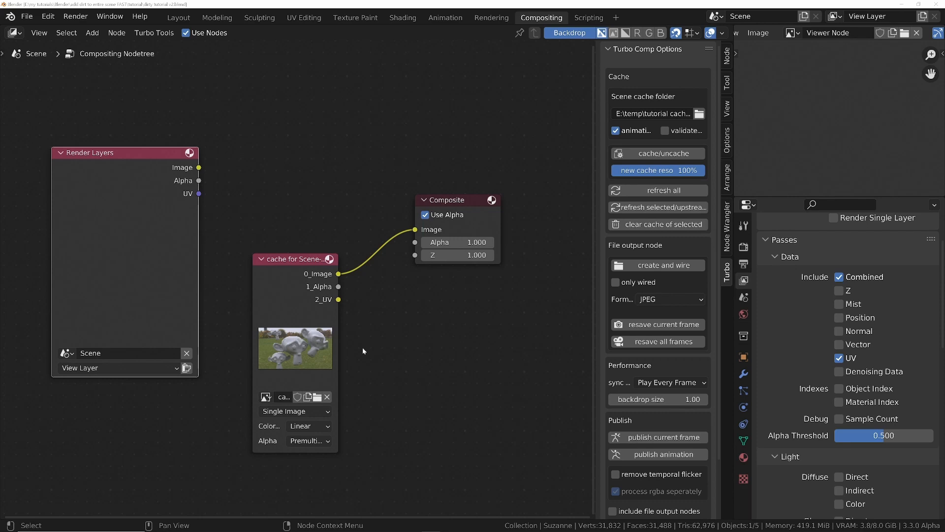
# Step: Switch to the browser and examine the Metal 019 material page on ambientCG, including its flat texture preview
pyautogui.moveTo(333, 333); pyautogui.dragTo(296, 285, button='middle')
pyautogui.scroll(-6, 276, 279)
pyautogui.hotkey('alt', 'Tab')
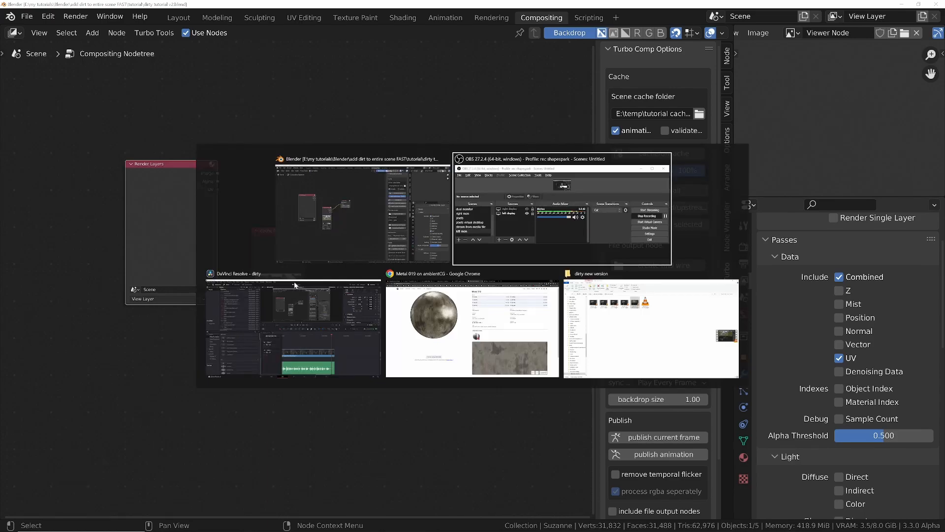
pyautogui.hotkey('alt', 'Tab')
pyautogui.hotkey('alt', 'Tab')
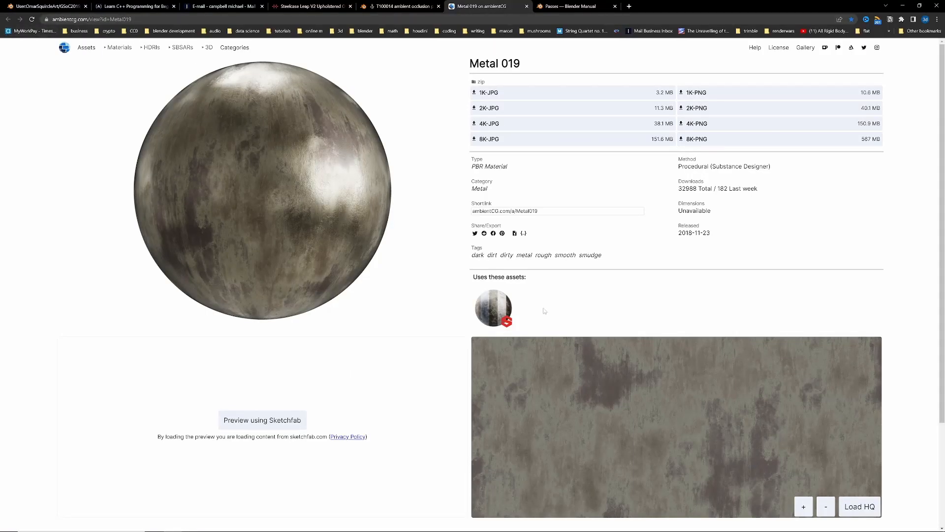
pyautogui.scroll(-2, 551, 356)
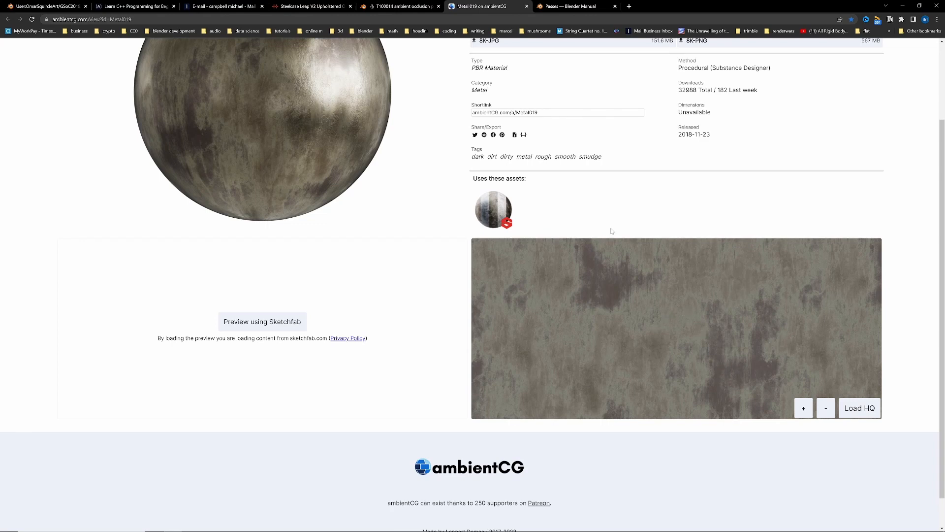
pyautogui.scroll(2, 612, 231)
# Step: Add Metal019_4K_Color.jpg from File Explorer to the compositor as an image node below the cache node, and move the Composite node farther right
pyautogui.hotkey('alt', 'Tab')
pyautogui.moveTo(609, 197); pyautogui.dragTo(334, 383)
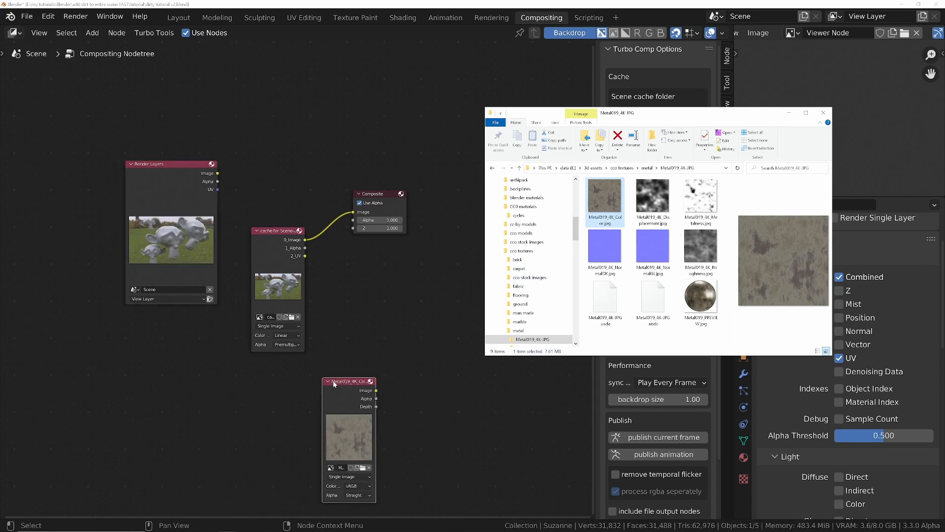
pyautogui.moveTo(307, 330); pyautogui.dragTo(307, 329, button='middle')
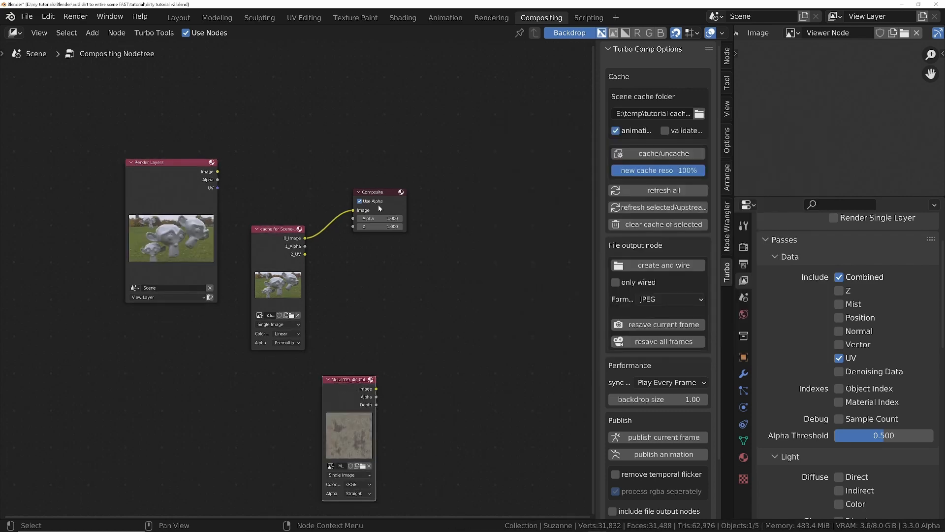
pyautogui.moveTo(380, 209); pyautogui.dragTo(471, 201)
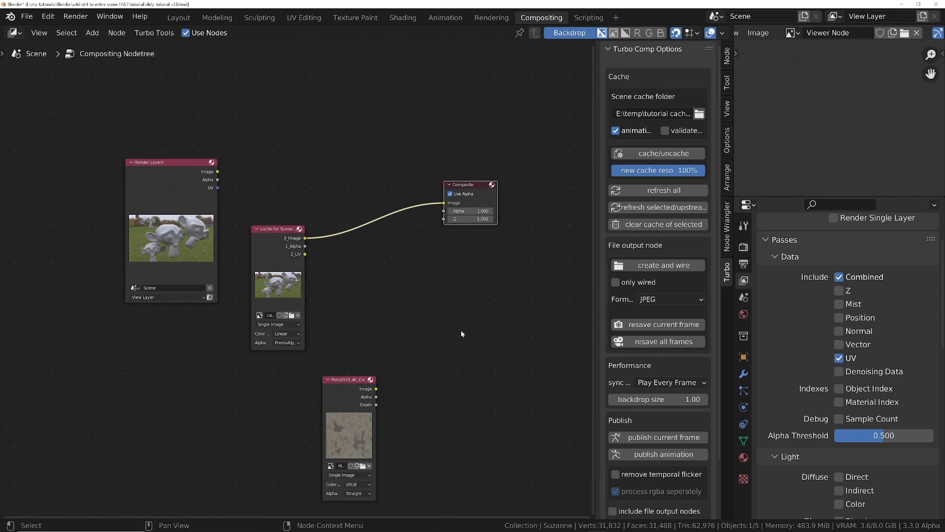
pyautogui.moveTo(462, 334); pyautogui.dragTo(419, 319, button='middle')
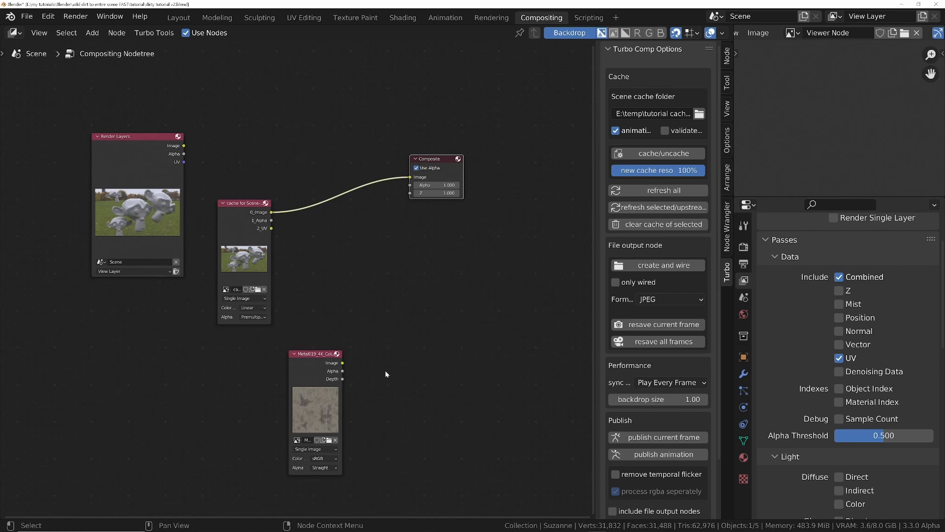
# Step: Preview the Metal019 texture through a Viewer node, place the Viewer below the Composite node, and shift the texture's image node left
pyautogui.keyDown('ctrl'); pyautogui.keyDown('shift'); pyautogui.click(312, 359); pyautogui.keyUp('shift'); pyautogui.keyUp('ctrl')
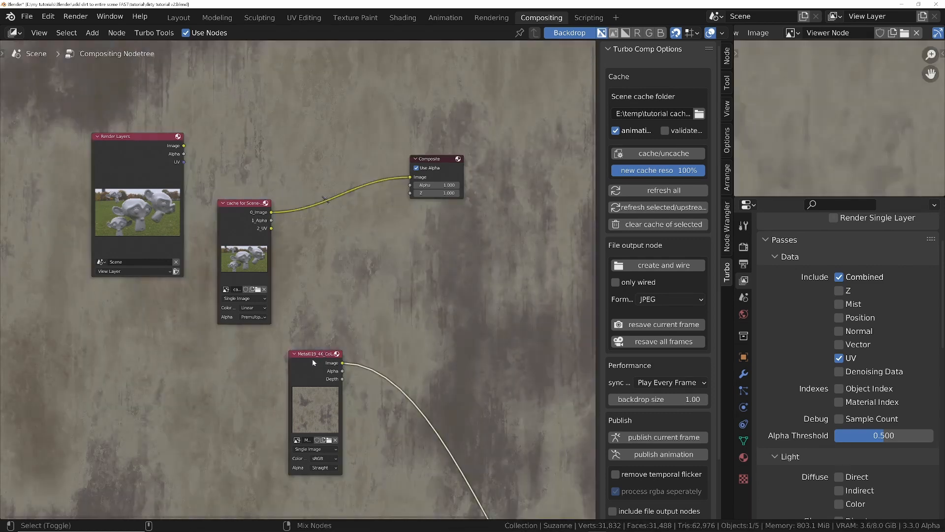
pyautogui.scroll(-6, 489, 385)
pyautogui.press('g')
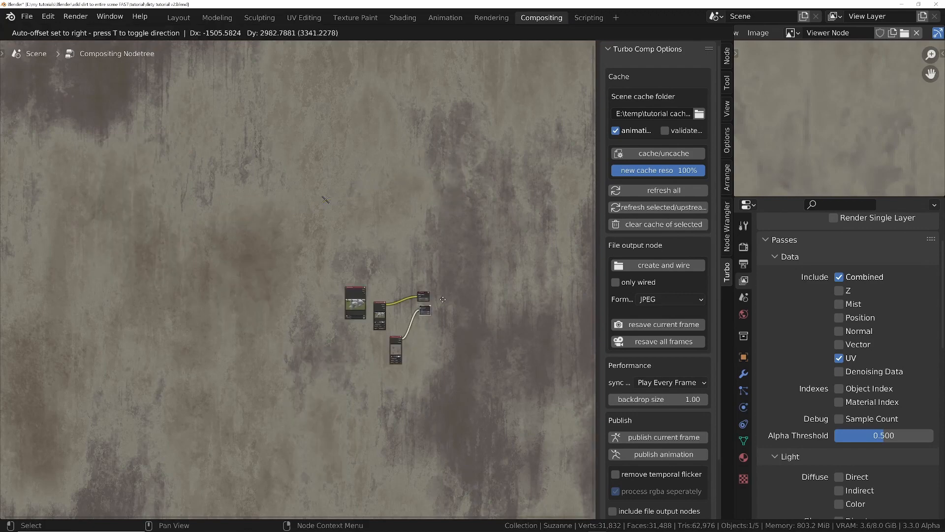
pyautogui.click(443, 308)
pyautogui.scroll(5, 443, 308)
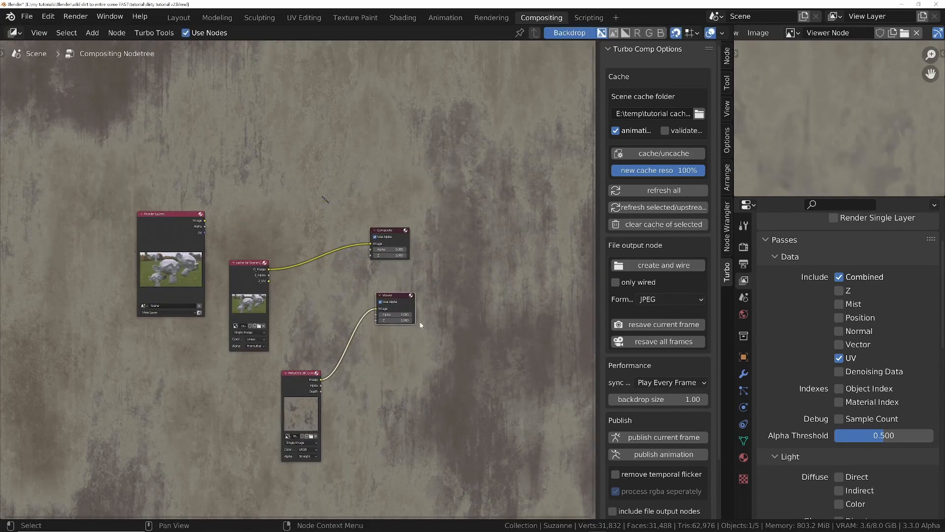
pyautogui.scroll(6, 354, 325)
pyautogui.scroll(-4, 423, 251)
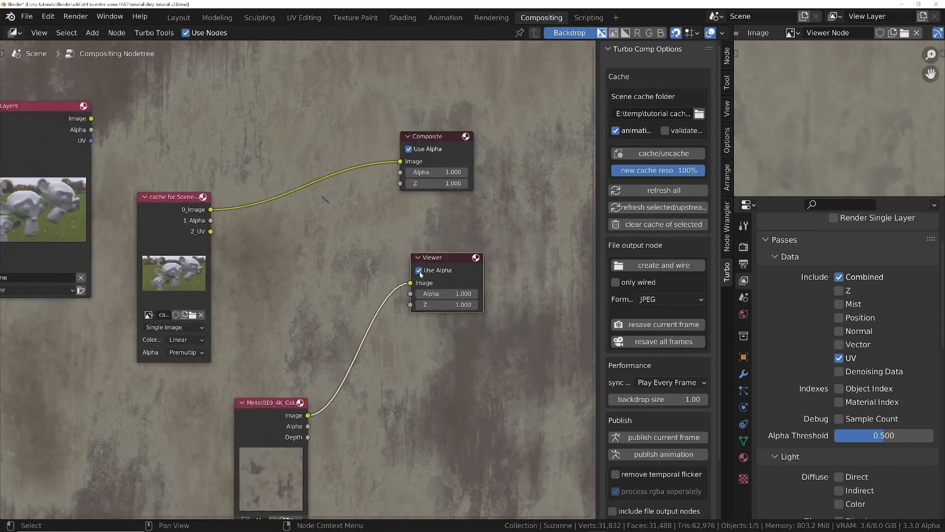
pyautogui.scroll(1, 428, 243)
pyautogui.scroll(-1, 429, 243)
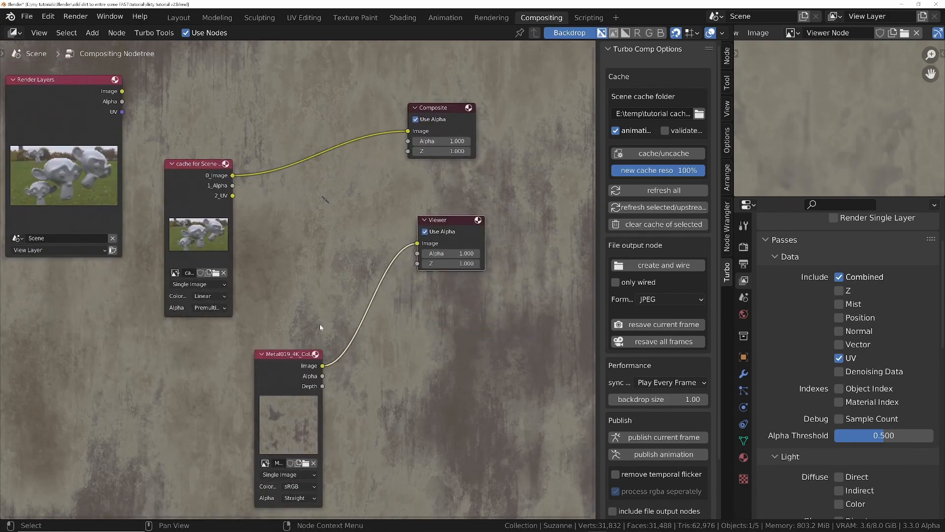
pyautogui.moveTo(298, 365); pyautogui.dragTo(256, 353)
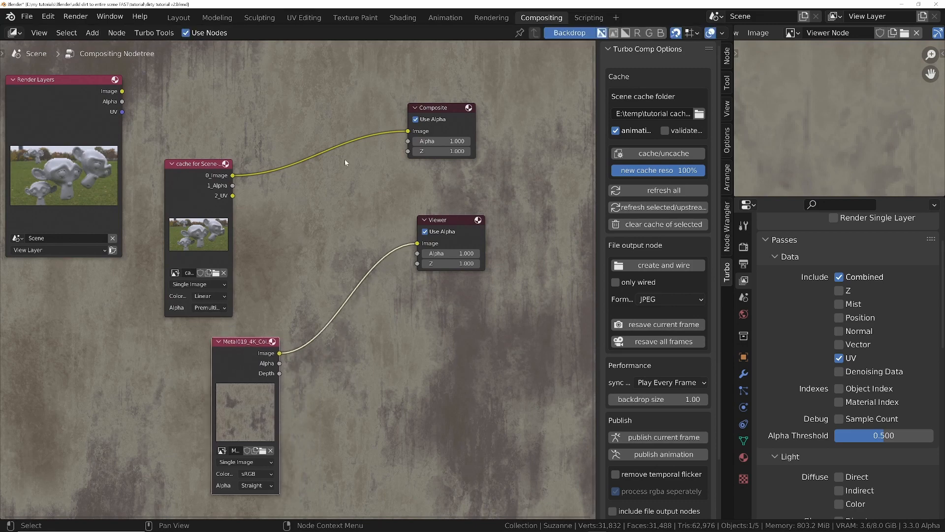
pyautogui.moveTo(346, 162); pyautogui.dragTo(346, 206, button='middle')
pyautogui.scroll(-1, 418, 229)
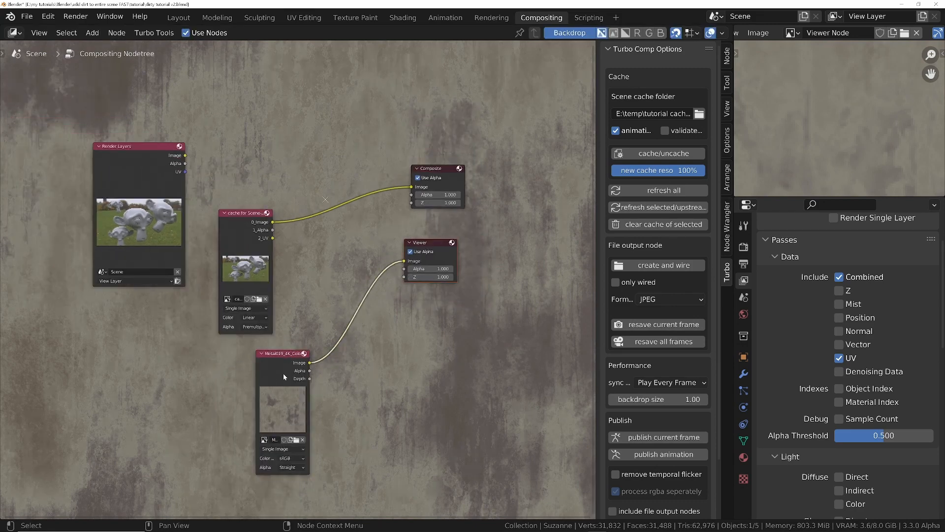
# Step: Preview the cached render in the Viewer and add a reroute on its two image links to the Composite and Viewer nodes
pyautogui.keyDown('ctrl'); pyautogui.keyDown('shift'); pyautogui.click(250, 217); pyautogui.keyUp('shift'); pyautogui.keyUp('ctrl')
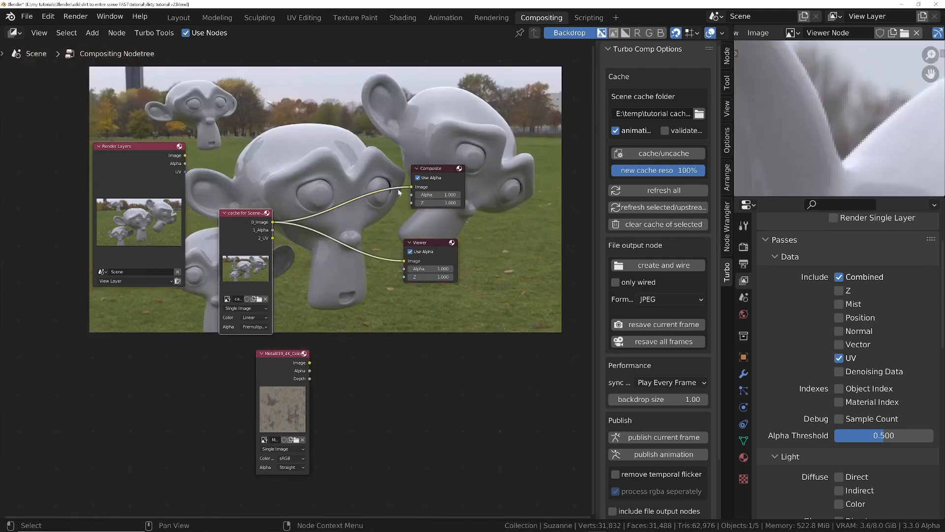
pyautogui.moveTo(450, 147); pyautogui.dragTo(413, 192, button='middle')
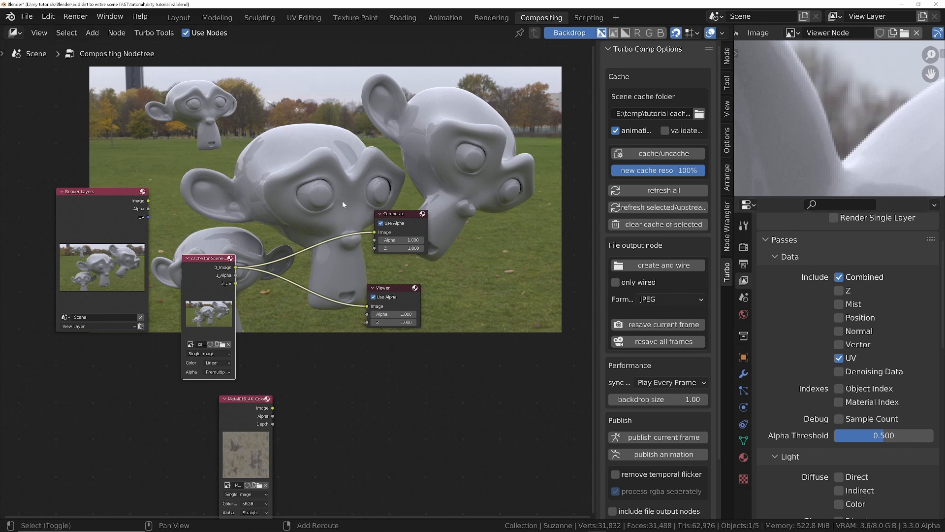
pyautogui.keyDown('shift'); pyautogui.moveTo(341, 199); pyautogui.dragTo(330, 343, button='right'); pyautogui.keyUp('shift')
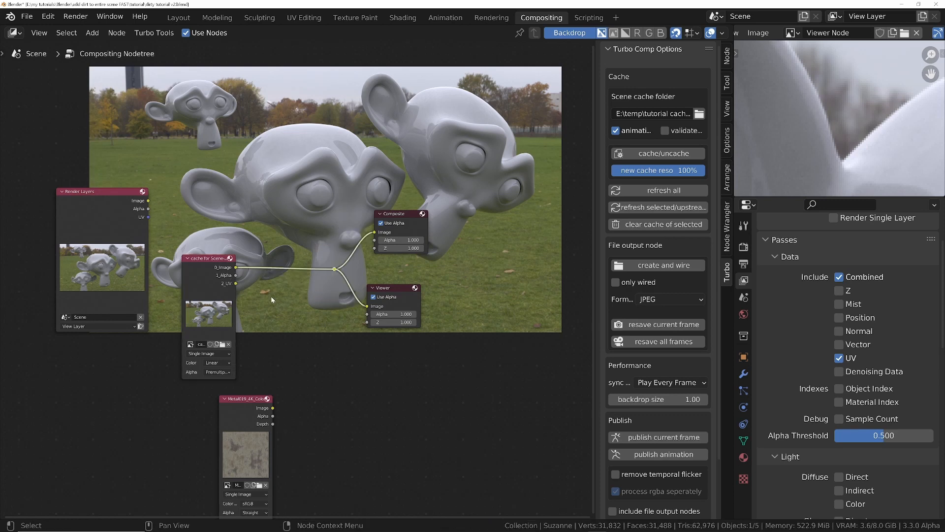
# Step: Add a Map UV node and feed it the Metal019 image and the cached render's UV output
pyautogui.hotkey('shift', 'a')
pyautogui.write('uv')
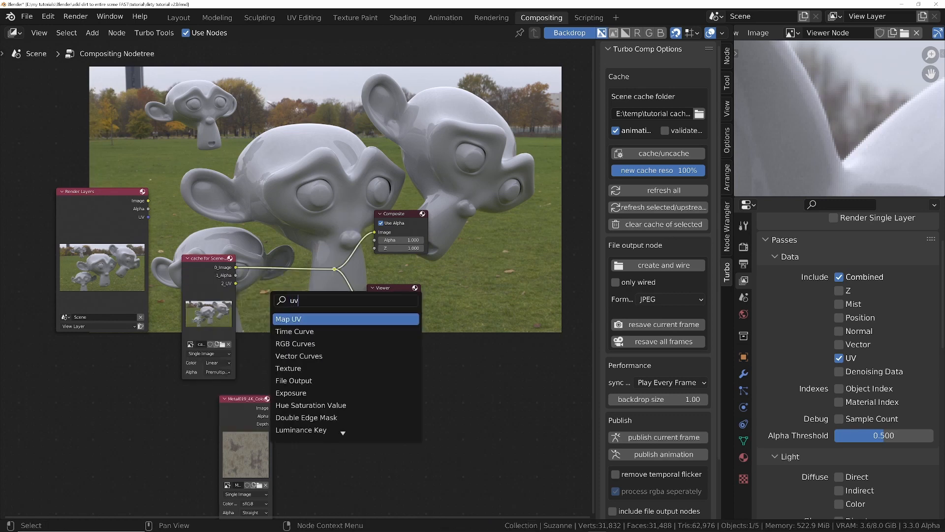
pyautogui.press('Return')
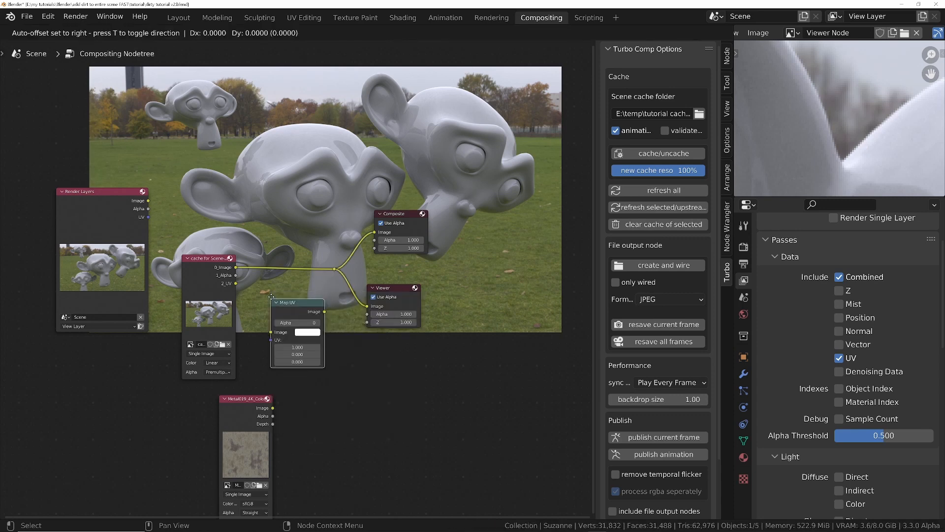
pyautogui.click(271, 297)
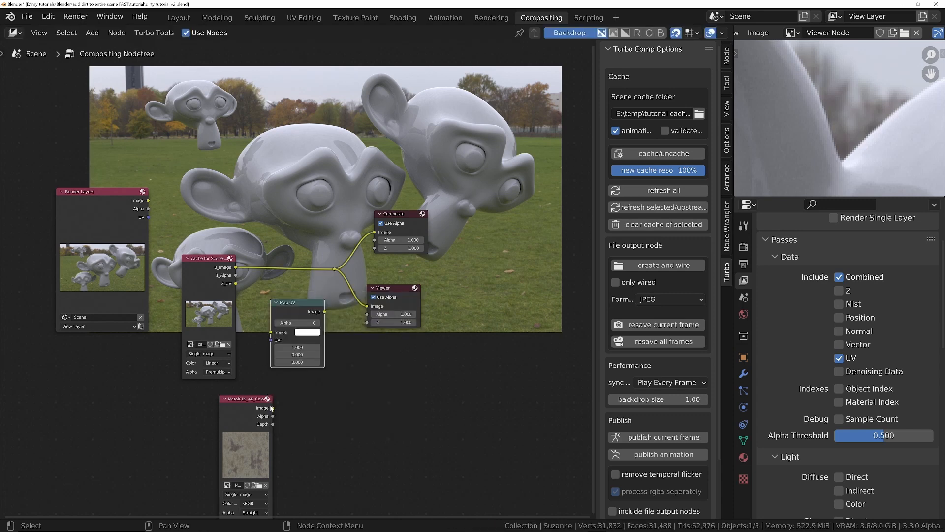
pyautogui.moveTo(273, 409); pyautogui.dragTo(358, 346)
pyautogui.scroll(2, 271, 354)
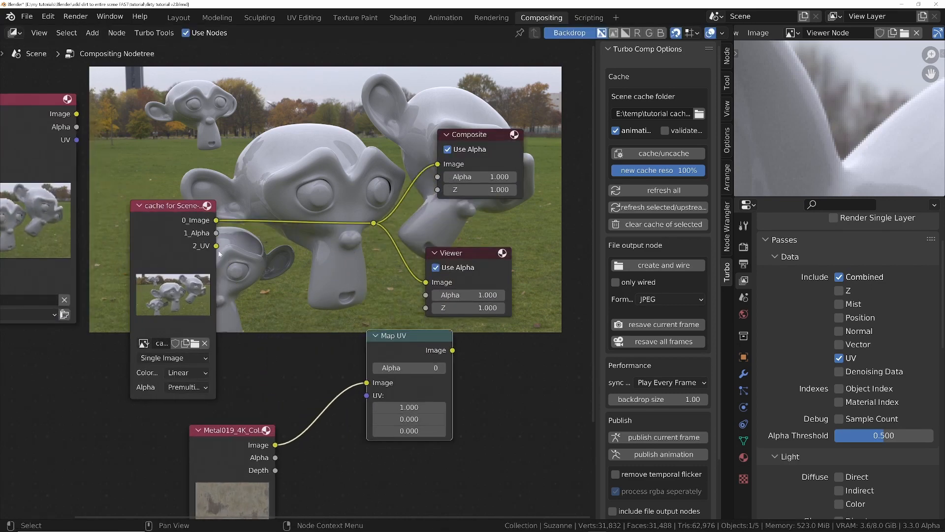
pyautogui.moveTo(217, 246); pyautogui.dragTo(367, 396)
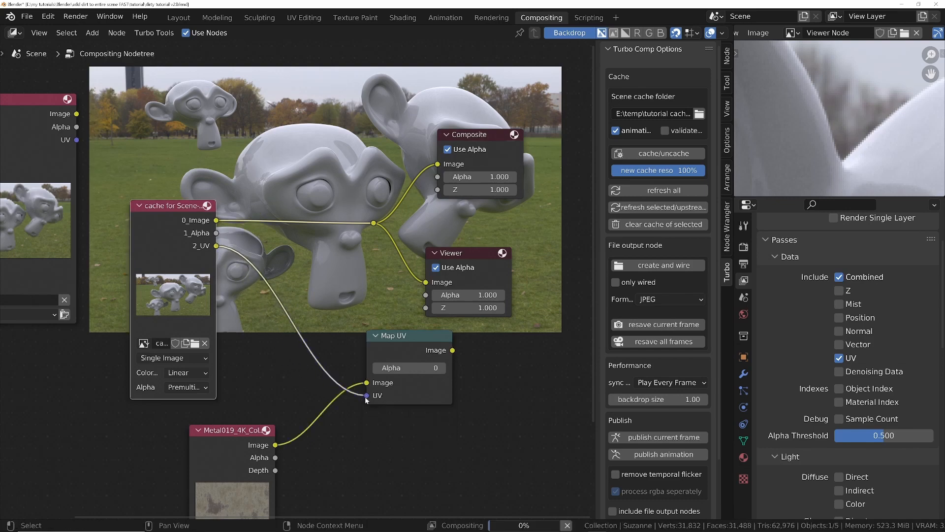
# Step: Preview the Map UV result in the Viewer and move the Composite and Viewer nodes right to make room
pyautogui.moveTo(421, 361); pyautogui.dragTo(266, 384, button='middle')
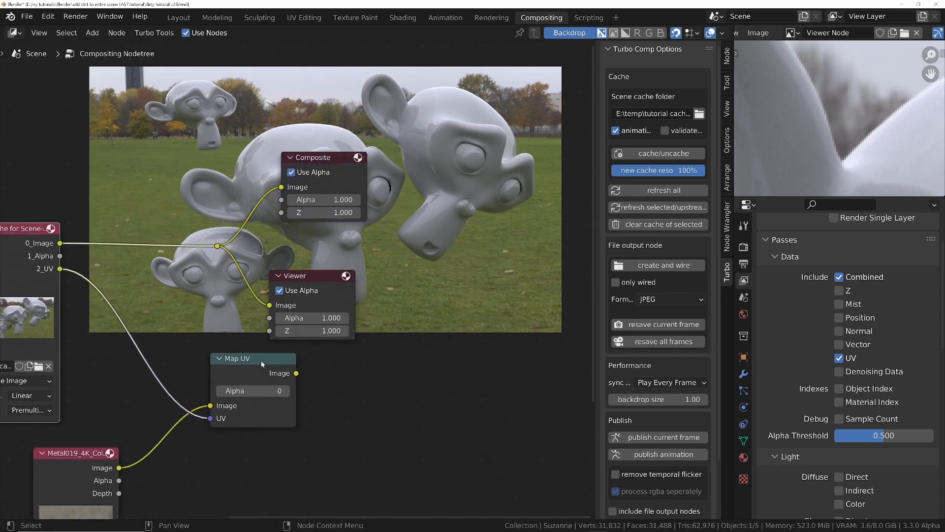
pyautogui.keyDown('ctrl'); pyautogui.keyDown('shift'); pyautogui.click(251, 361); pyautogui.keyUp('shift'); pyautogui.keyUp('ctrl')
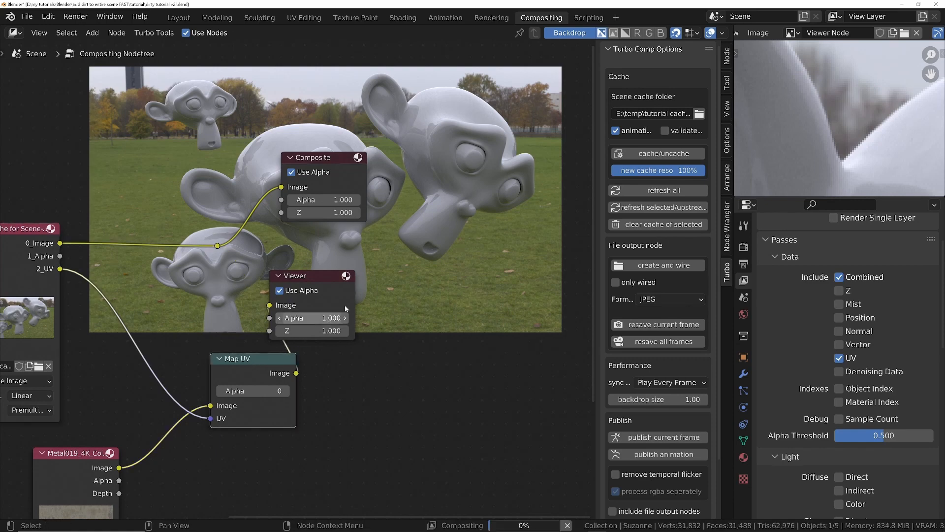
pyautogui.moveTo(378, 289); pyautogui.dragTo(349, 390, button='middle')
pyautogui.moveTo(422, 217); pyautogui.dragTo(298, 415)
pyautogui.moveTo(250, 395); pyautogui.dragTo(438, 407)
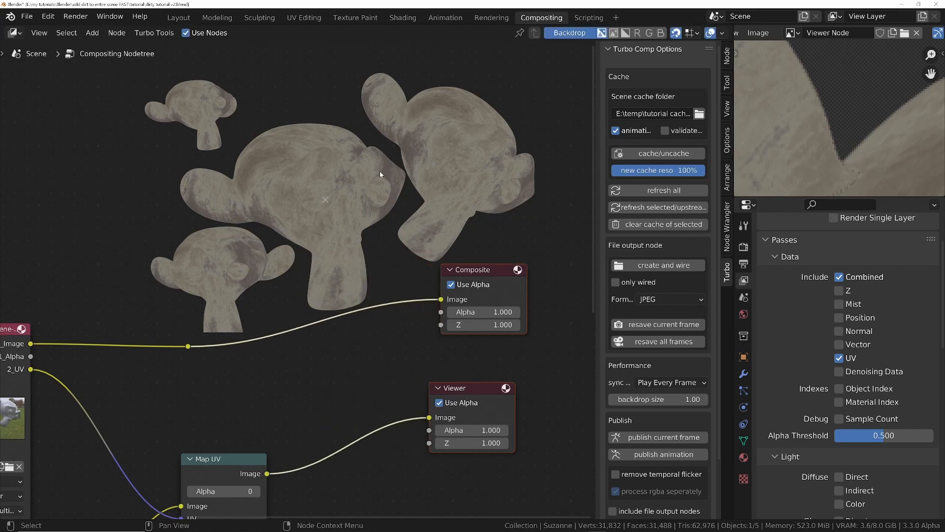
pyautogui.scroll(-2, 194, 401)
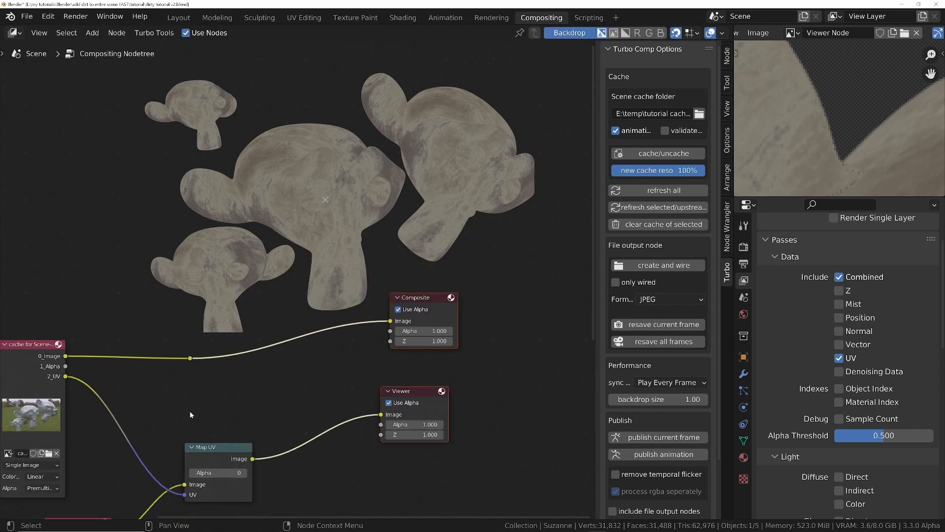
pyautogui.moveTo(190, 410); pyautogui.dragTo(264, 324, button='middle')
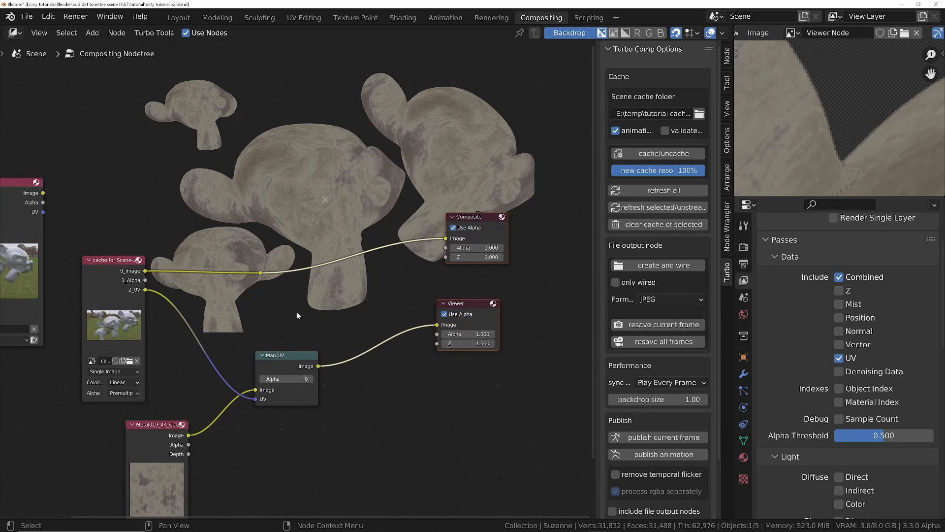
# Step: Insert a Mix node before the Composite node, link the Map UV image to its second Image input, and preview the mix
pyautogui.hotkey('shift', 'a')
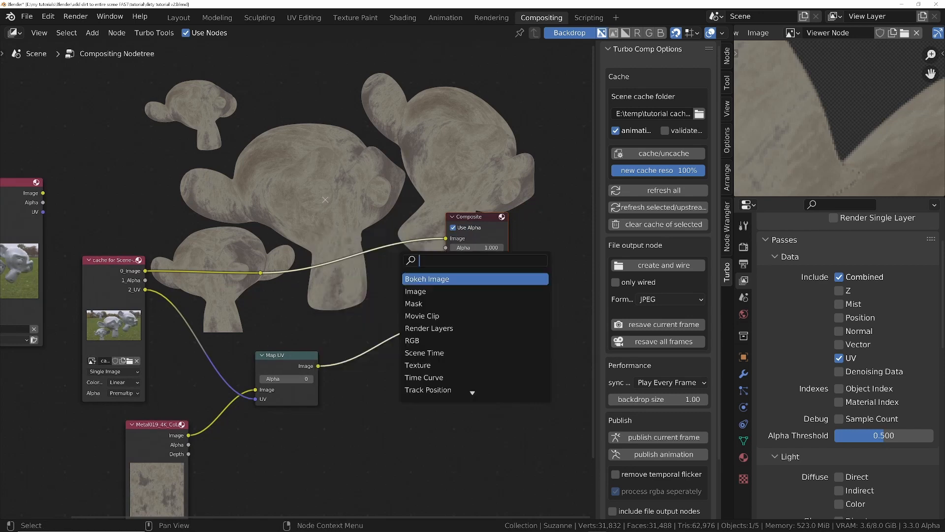
pyautogui.write('mix')
pyautogui.press('Return')
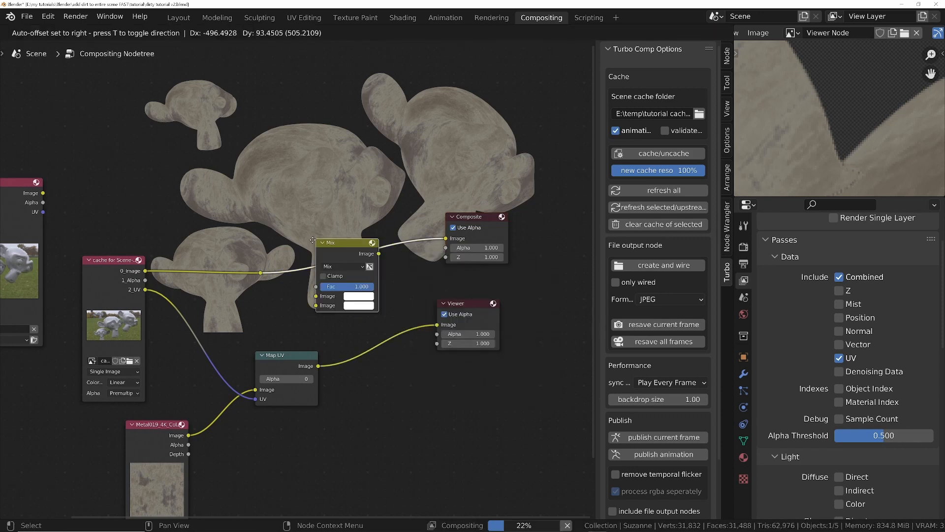
pyautogui.click(346, 232)
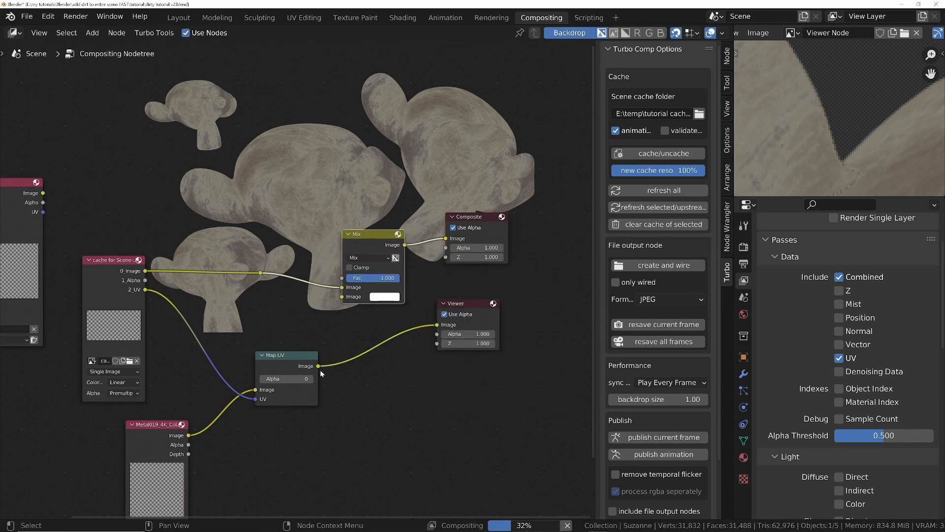
pyautogui.moveTo(319, 366); pyautogui.dragTo(342, 297)
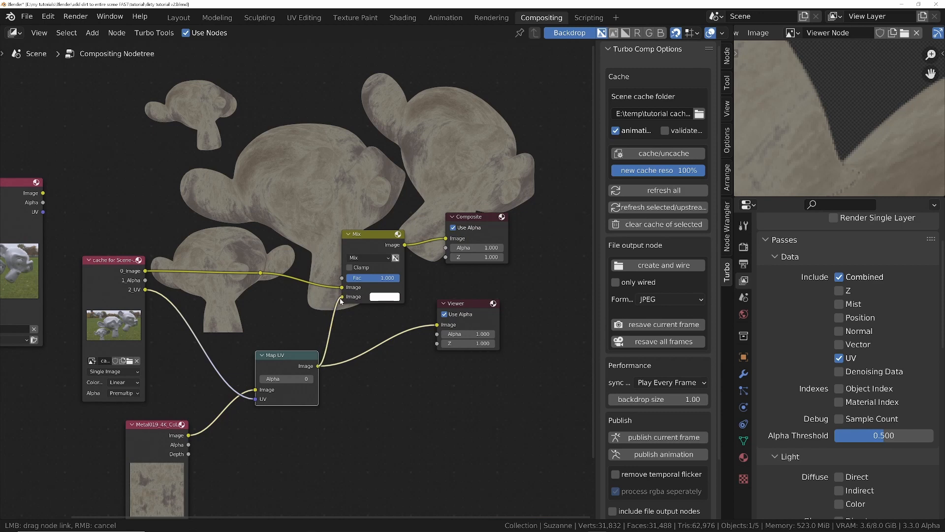
pyautogui.keyDown('ctrl'); pyautogui.keyDown('shift'); pyautogui.click(375, 240); pyautogui.keyUp('shift'); pyautogui.keyUp('ctrl')
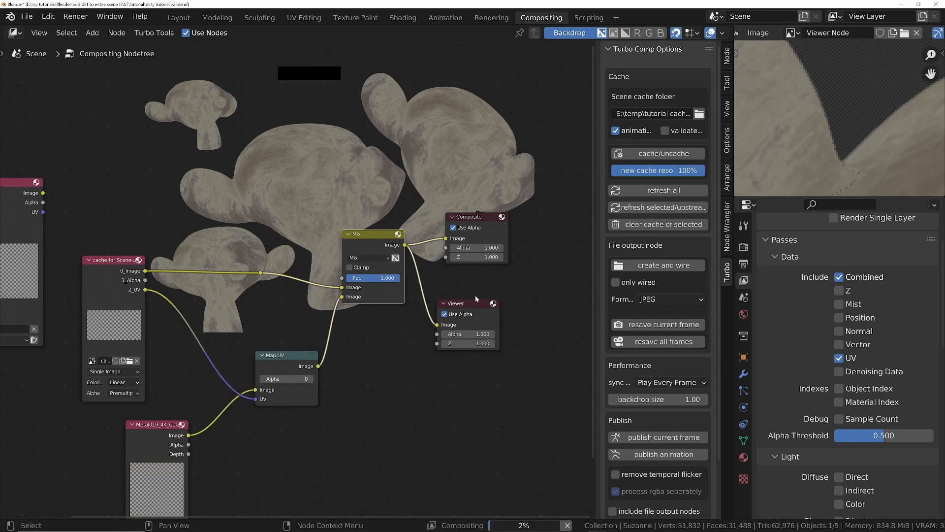
# Step: Move the Composite and Viewer nodes together farther right of the Mix node
pyautogui.moveTo(425, 216); pyautogui.dragTo(519, 353)
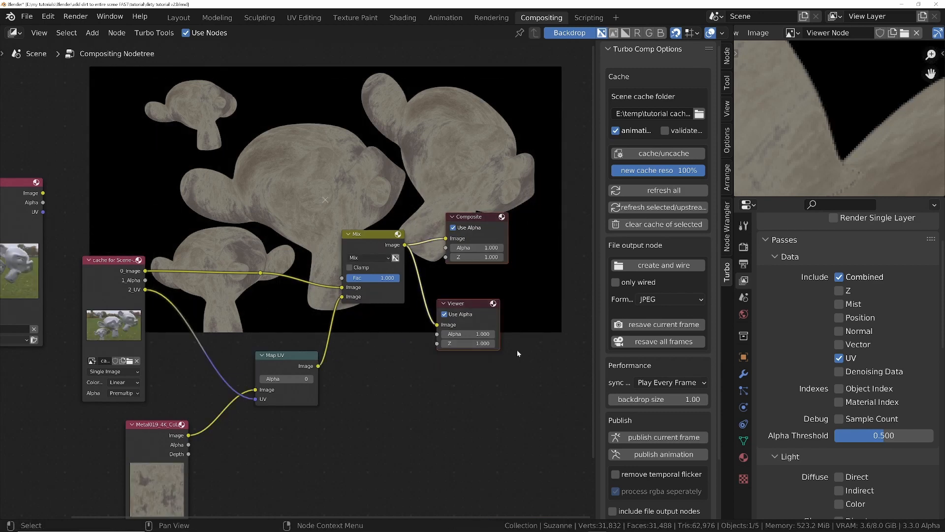
pyautogui.moveTo(372, 316); pyautogui.dragTo(304, 328, button='middle')
pyautogui.press('g')
pyautogui.click(468, 309)
pyautogui.moveTo(220, 372); pyautogui.dragTo(310, 308, button='middle')
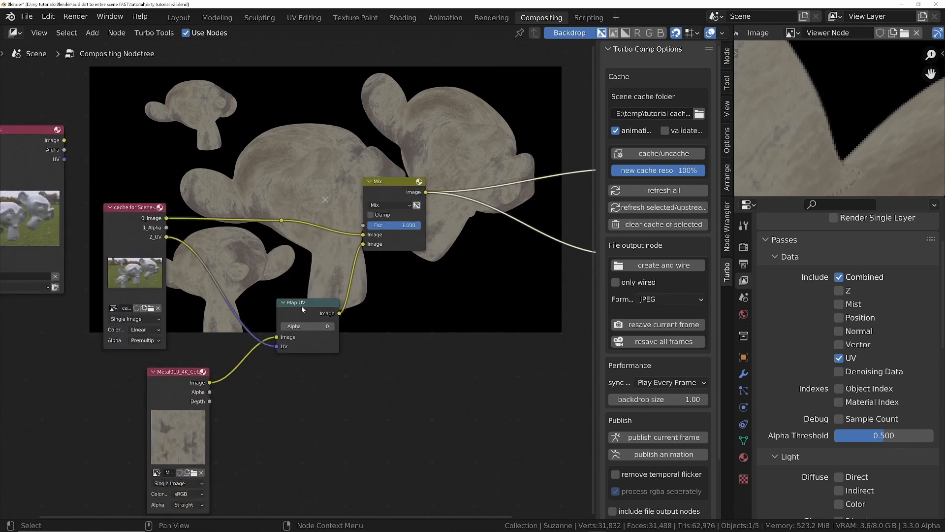
# Step: Move the Map UV node lower, clear of the Mix node, and cache its output
pyautogui.moveTo(302, 310); pyautogui.dragTo(294, 324)
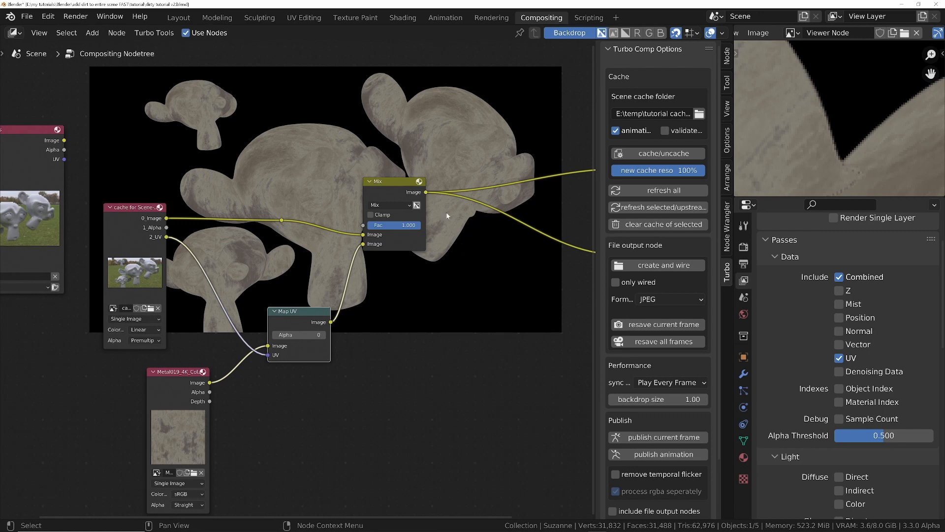
pyautogui.moveTo(292, 319); pyautogui.dragTo(291, 336)
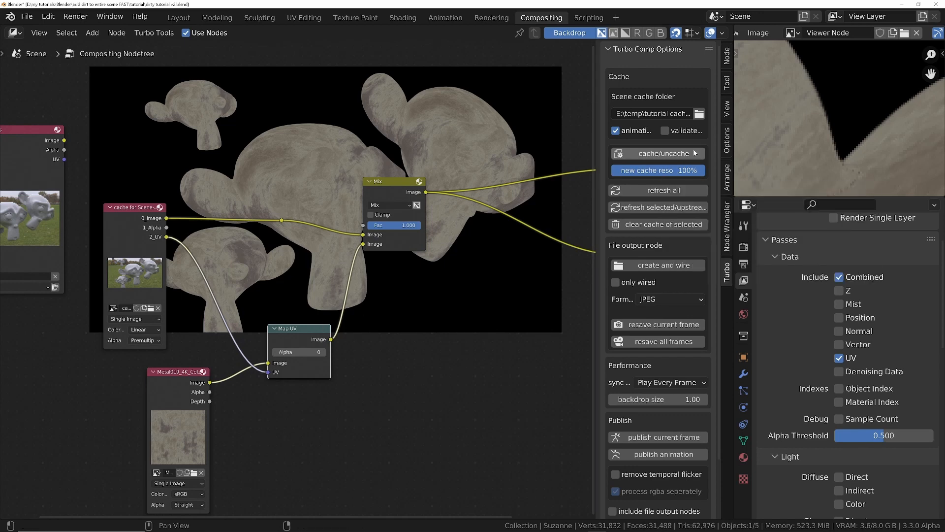
pyautogui.click(674, 154)
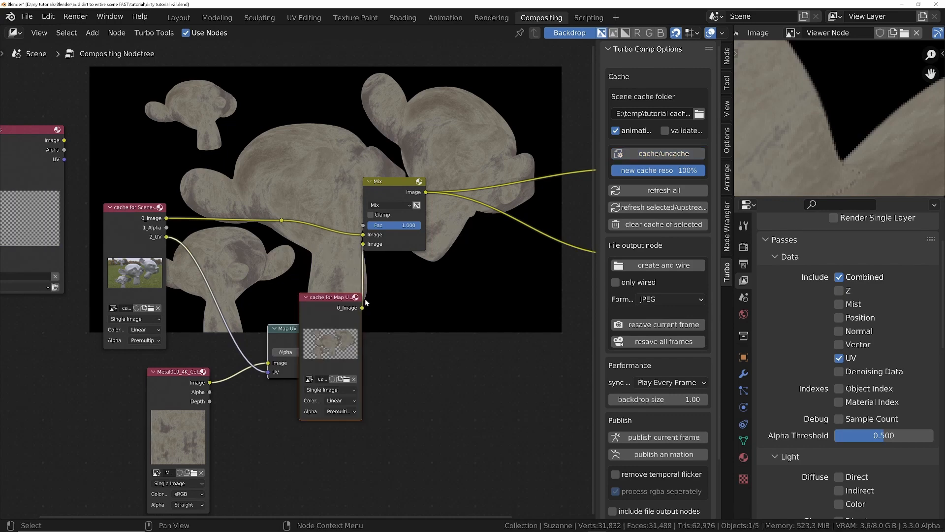
pyautogui.moveTo(379, 300)
pyautogui.mouseDown()
pyautogui.moveTo(325, 300)
pyautogui.moveTo(380, 299)
pyautogui.mouseUp()
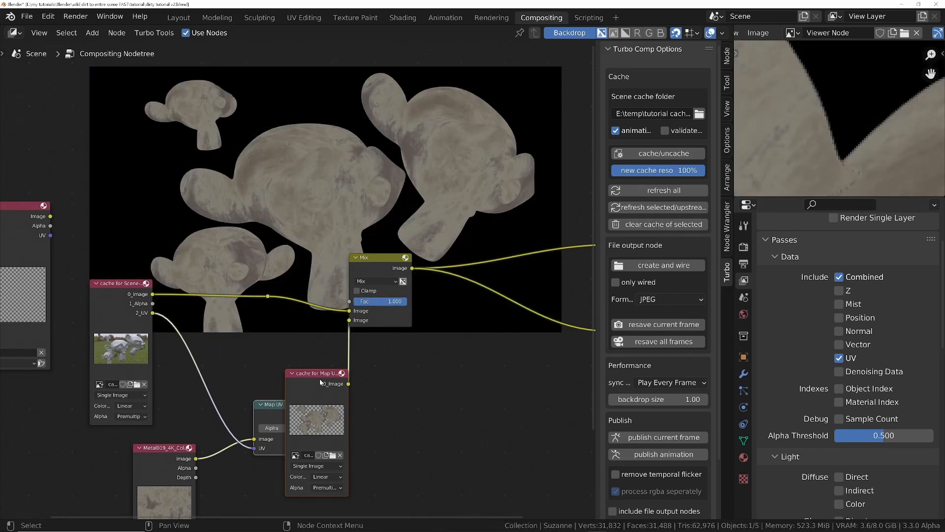
# Step: Make the Mix node use the alpha of its second image so the texture covers only the monkey heads
pyautogui.moveTo(391, 301)
pyautogui.mouseDown()
pyautogui.moveTo(338, 301)
pyautogui.moveTo(396, 301)
pyautogui.mouseUp()
pyautogui.click(403, 281)
pyautogui.scroll(3, 403, 281)
pyautogui.scroll(2, 403, 283)
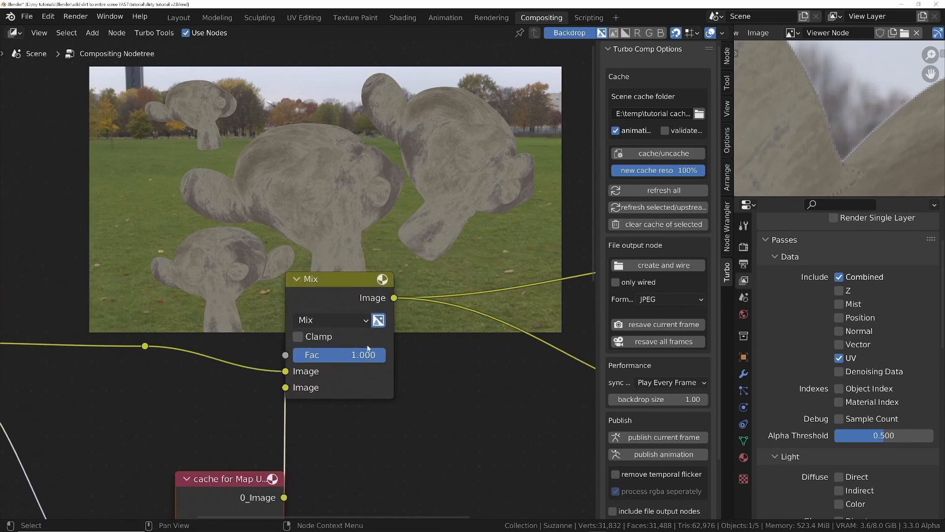
# Step: Set the Mix node's blending mode to Multiply
pyautogui.scroll(-4, 303, 297)
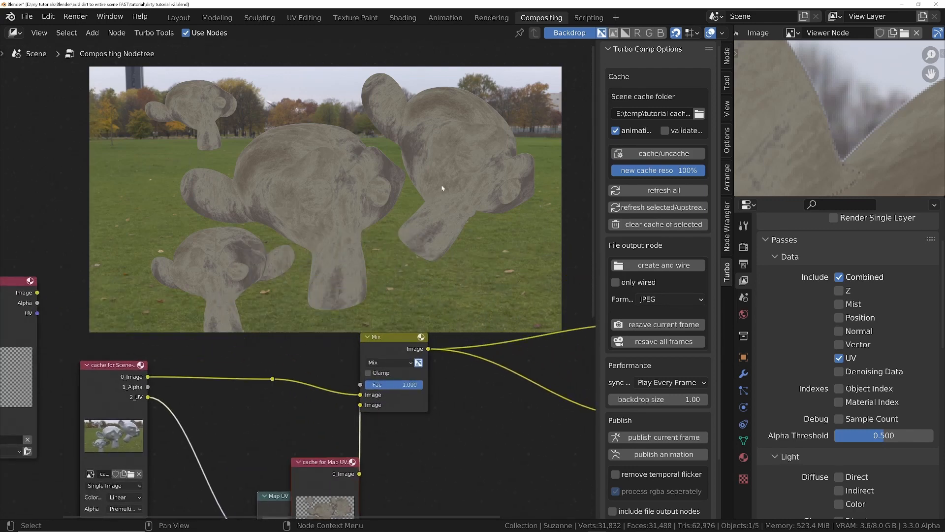
pyautogui.moveTo(414, 383)
pyautogui.mouseDown()
pyautogui.moveTo(366, 384)
pyautogui.moveTo(414, 384)
pyautogui.mouseUp()
pyautogui.click(390, 362)
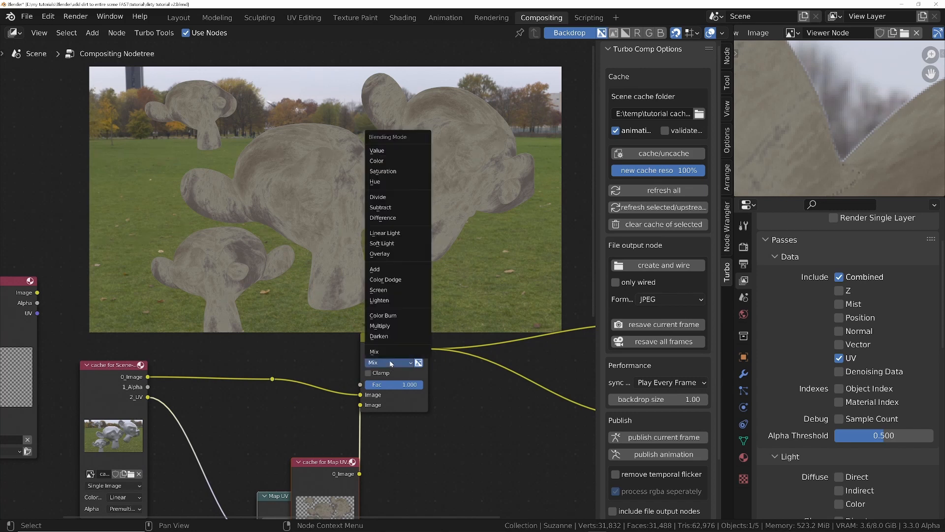
pyautogui.click(381, 326)
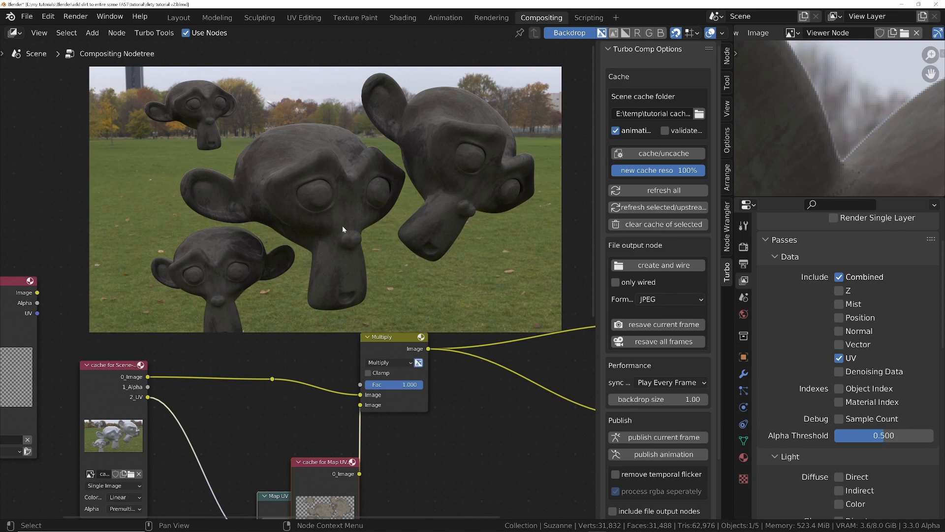
# Step: Inspect the multiplied dirt texture on the monkey heads in a full-size Viewer Node image, close up and as a whole
pyautogui.scroll(2, 397, 143)
pyautogui.scroll(-3, 424, 141)
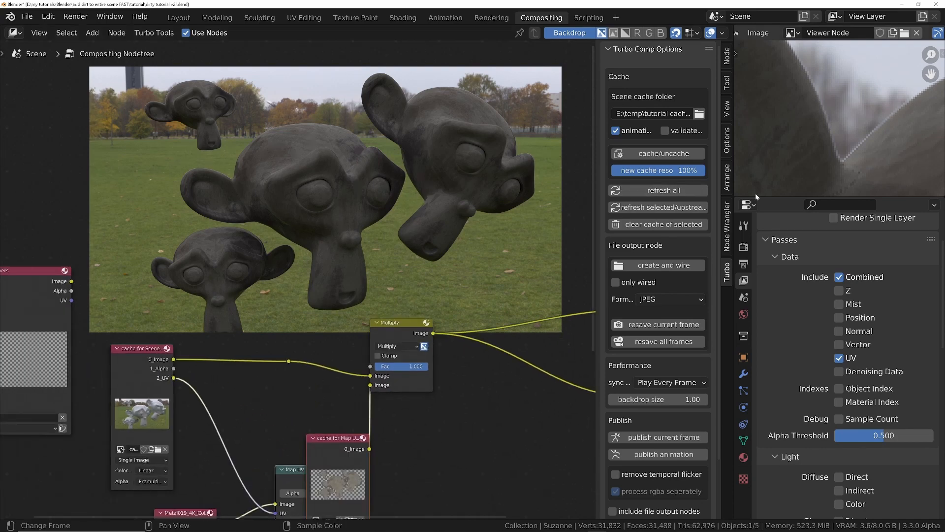
pyautogui.hotkey('ctrl', 'space')
pyautogui.moveTo(498, 339); pyautogui.dragTo(452, 178, button='middle')
pyautogui.scroll(-6, 492, 353)
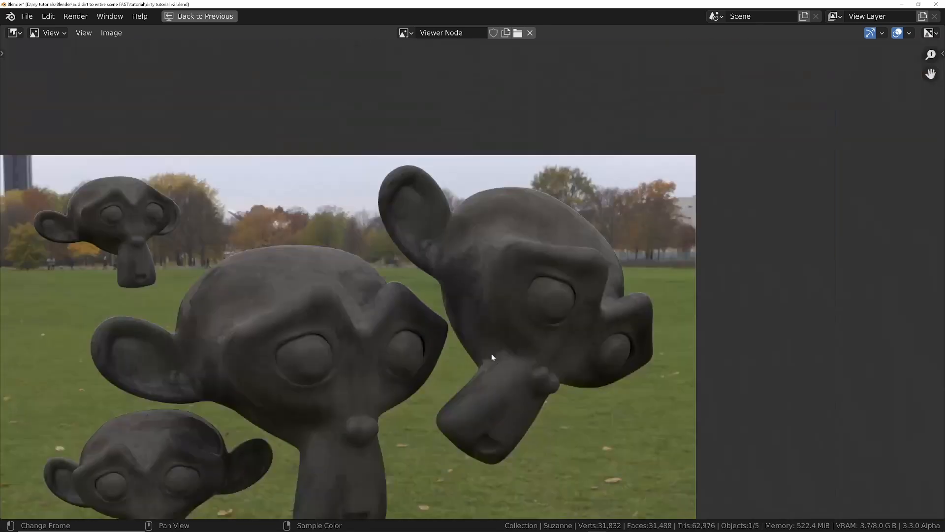
pyautogui.scroll(6, 394, 308)
pyautogui.scroll(2, 406, 313)
pyautogui.moveTo(406, 313); pyautogui.dragTo(404, 160, button='middle')
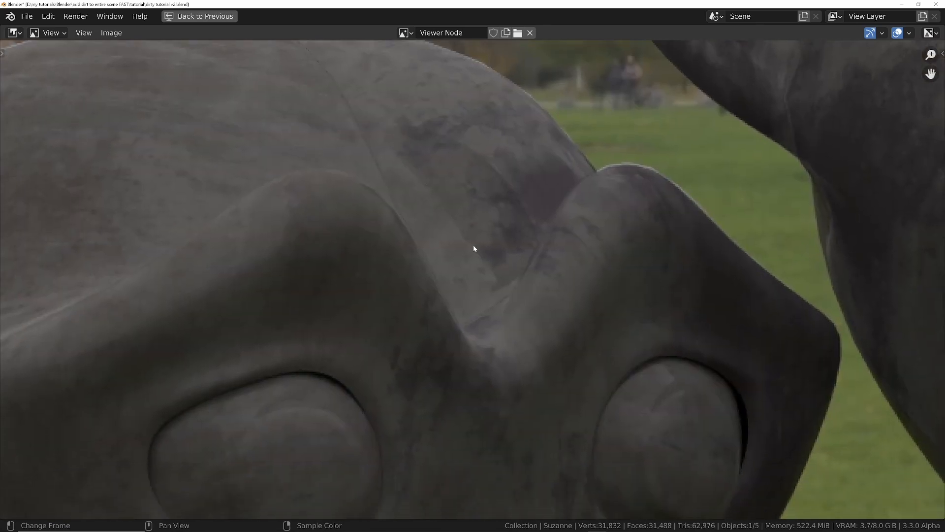
pyautogui.moveTo(491, 315); pyautogui.dragTo(314, 422, button='middle')
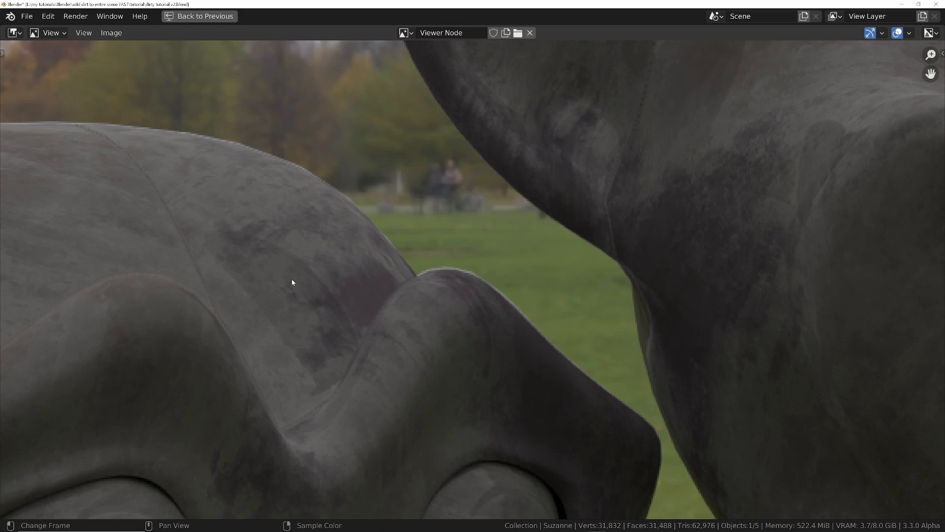
pyautogui.scroll(-7, 292, 282)
pyautogui.scroll(5, 292, 282)
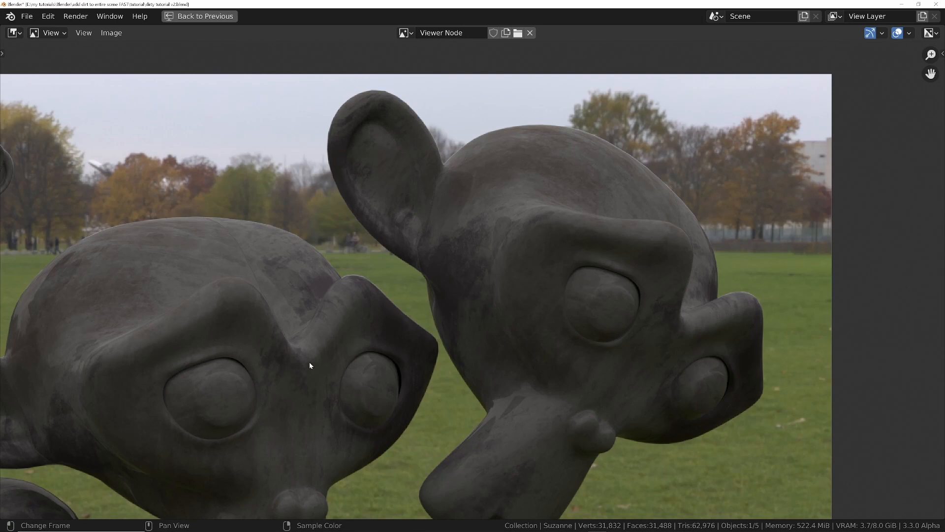
pyautogui.scroll(-3, 433, 273)
pyautogui.scroll(2, 433, 272)
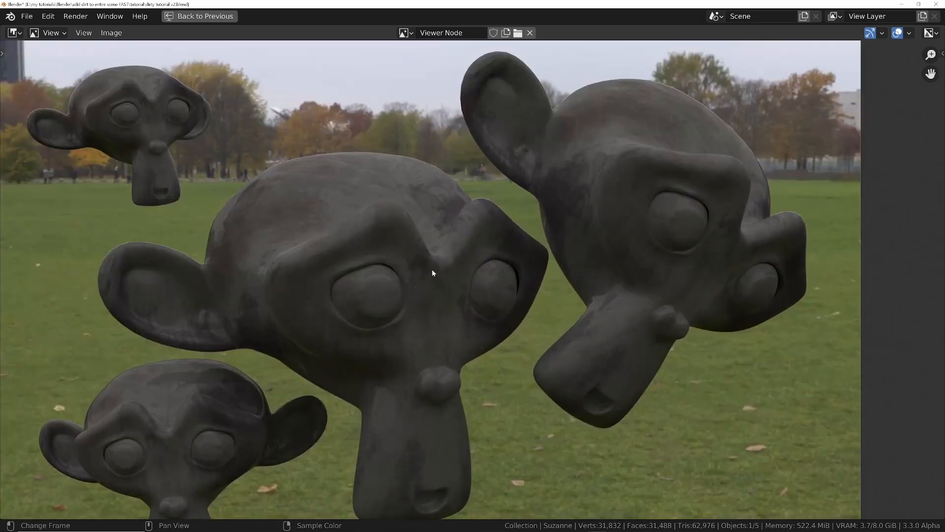
pyautogui.scroll(-1, 433, 272)
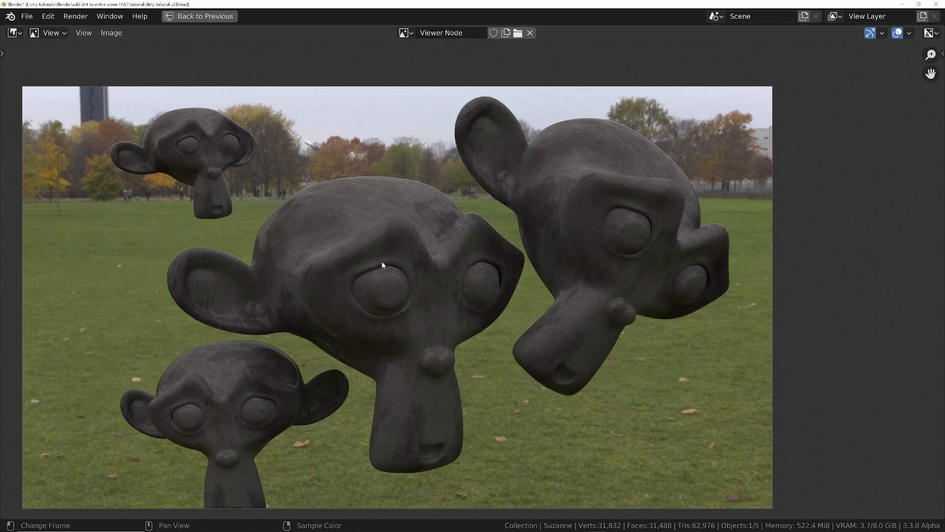
pyautogui.scroll(-1, 382, 264)
pyautogui.hotkey('ctrl', 'space')
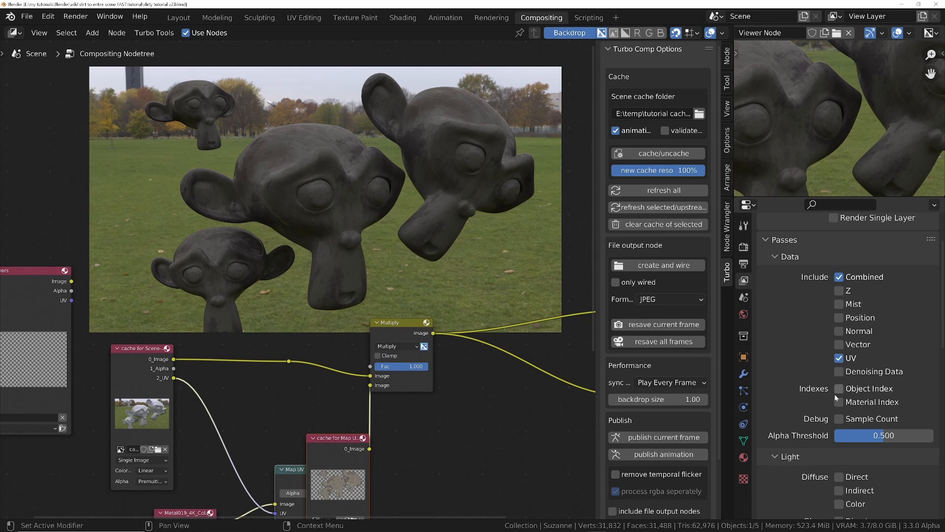
# Step: Enable the Ambient Occlusion pass and the Cryptomatte Object pass for the view layer
pyautogui.scroll(-12, 827, 425)
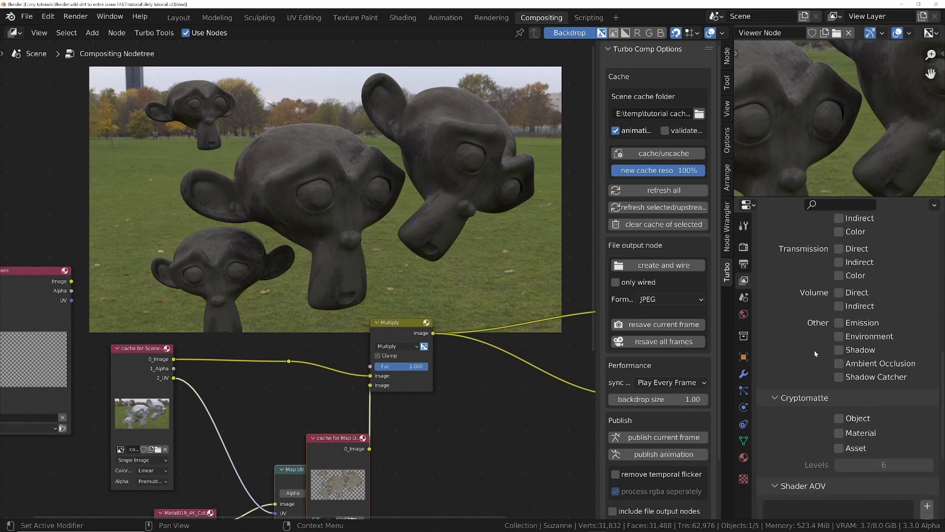
pyautogui.click(837, 364)
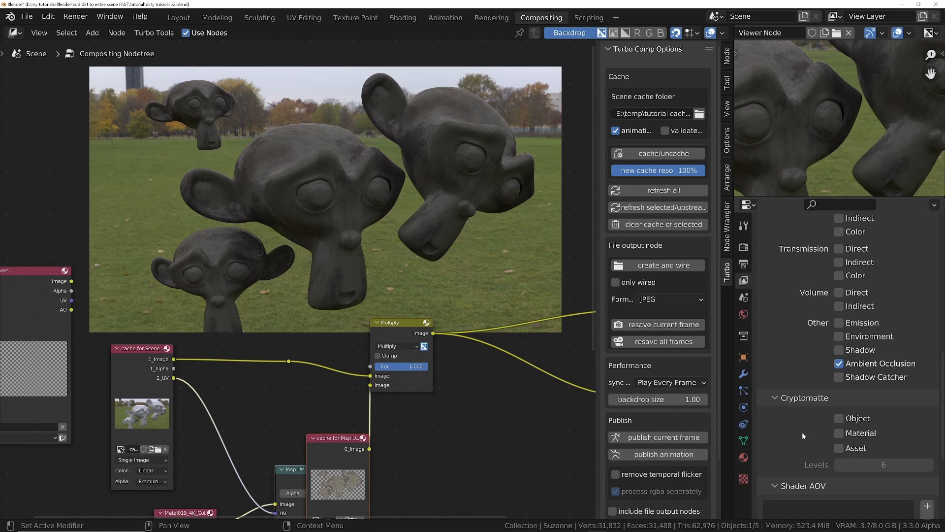
pyautogui.moveTo(802, 432); pyautogui.dragTo(813, 332, button='middle')
pyautogui.click(839, 319)
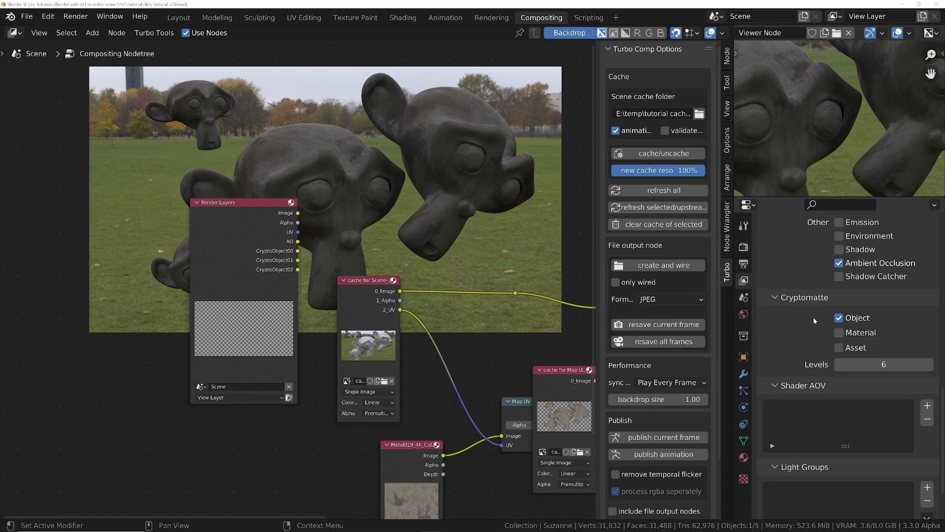
# Step: Set the output file format to OpenEXR MultiLayer with Float (Half) color depth
pyautogui.click(748, 268)
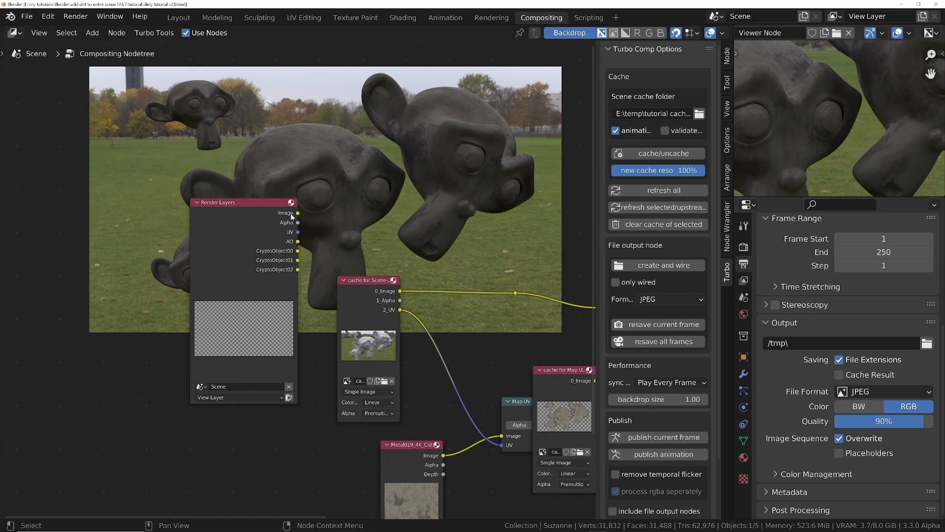
pyautogui.click(869, 392)
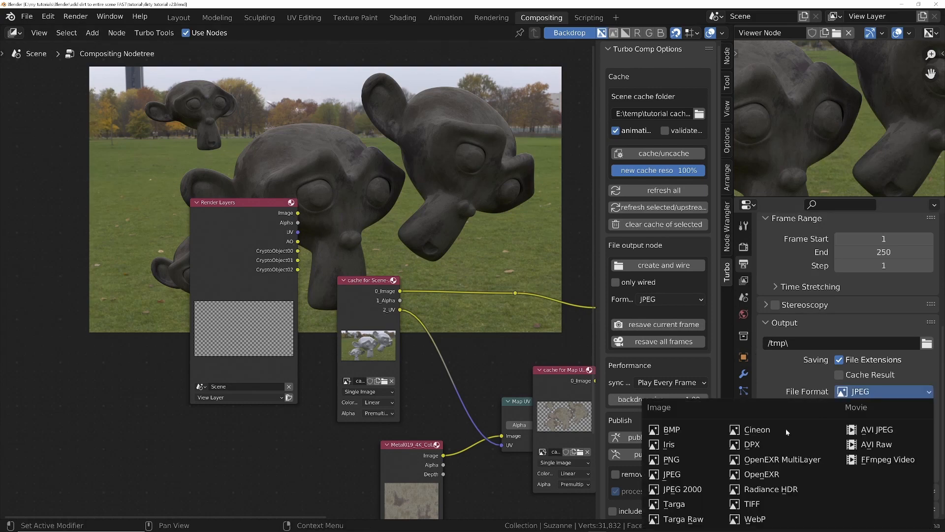
pyautogui.click(778, 460)
pyautogui.scroll(-2, 797, 428)
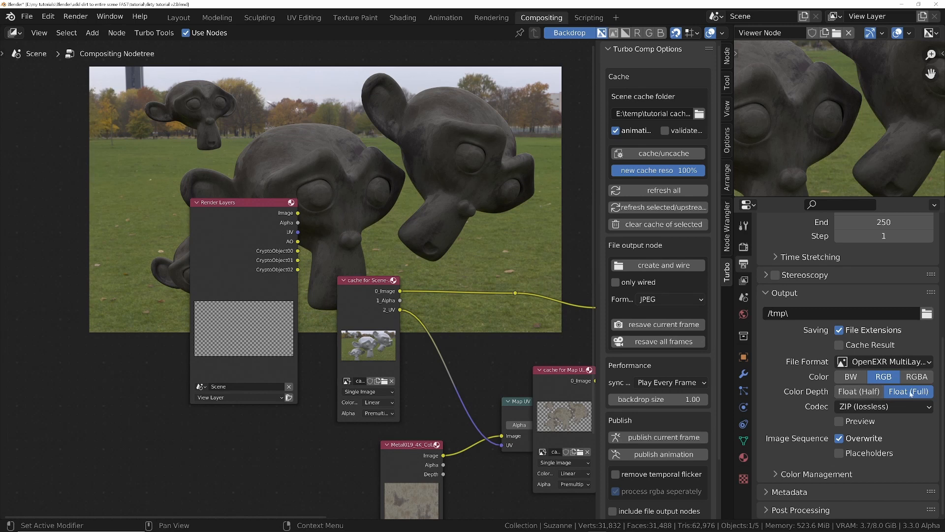
pyautogui.click(858, 394)
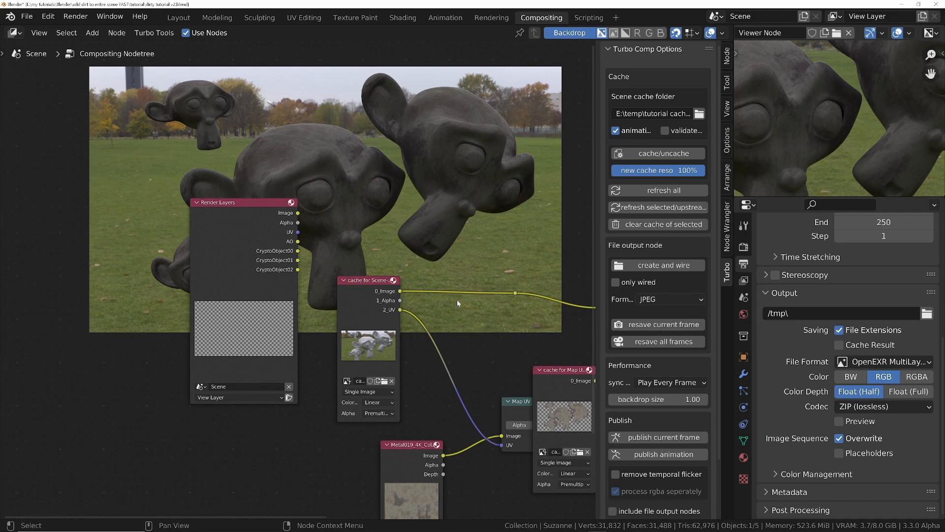
# Step: Set the Turbo Tools add-on's render layer cache bit depth to 32 bit and the output color depth to Float (Full)
pyautogui.click(48, 18)
pyautogui.click(88, 202)
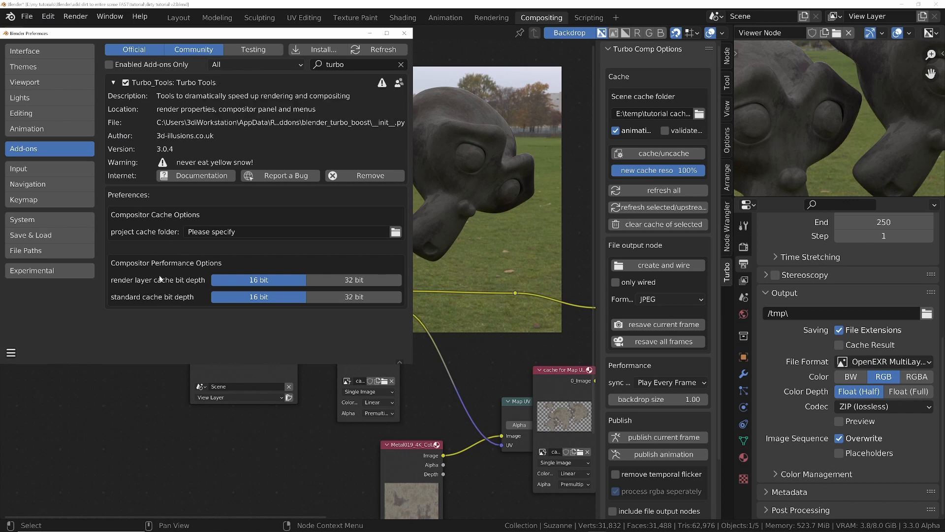
pyautogui.click(348, 280)
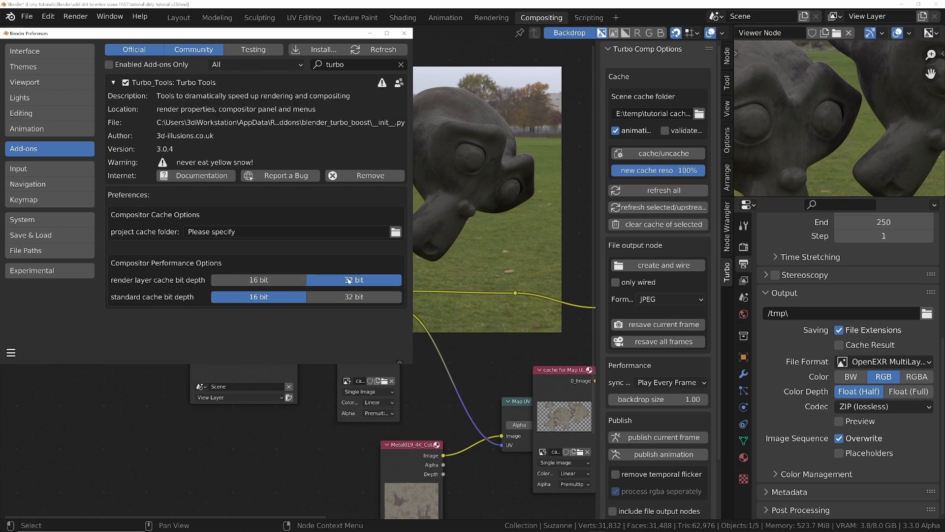
pyautogui.click(915, 392)
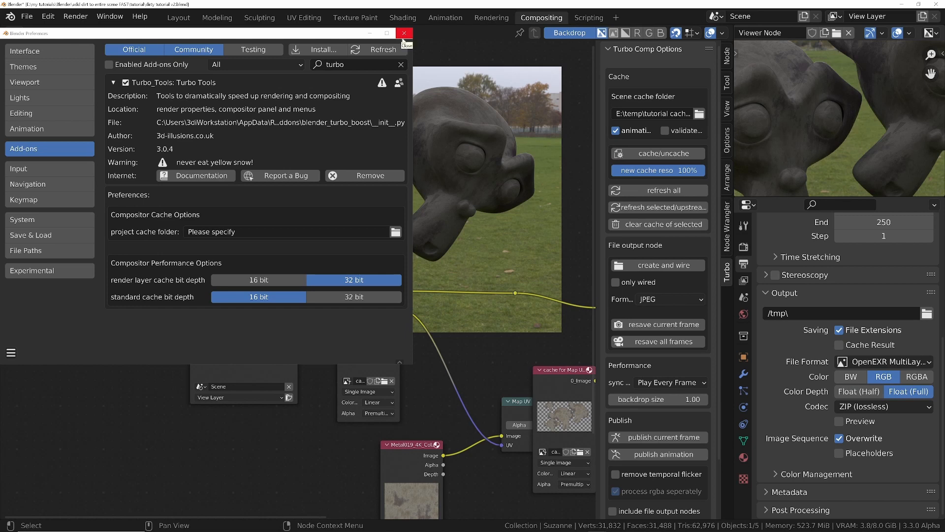
# Step: Set the output file format to FFmpeg Video and close the preferences
pyautogui.click(891, 363)
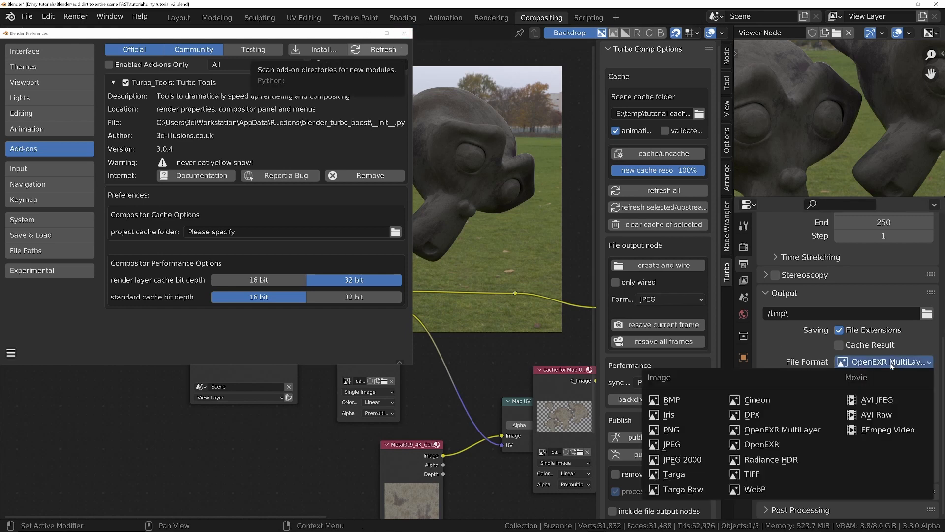
pyautogui.click(887, 360)
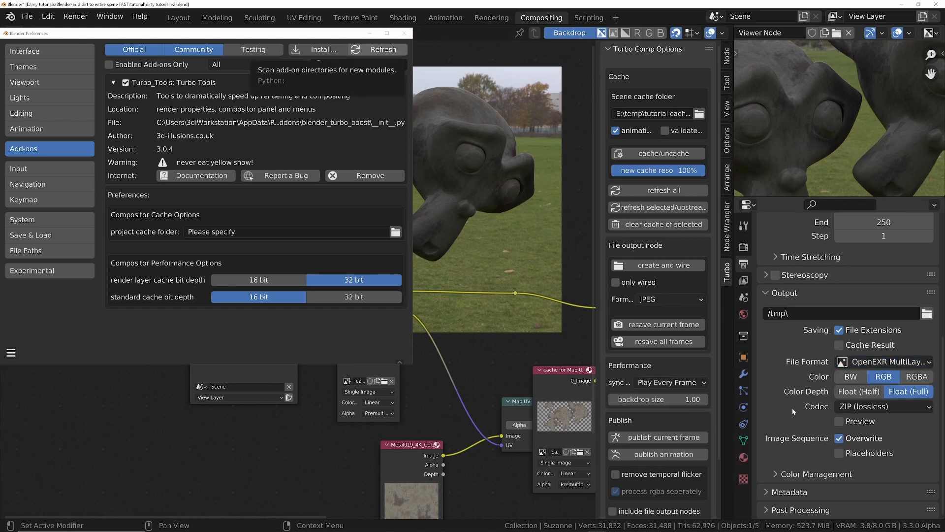
pyautogui.click(880, 361)
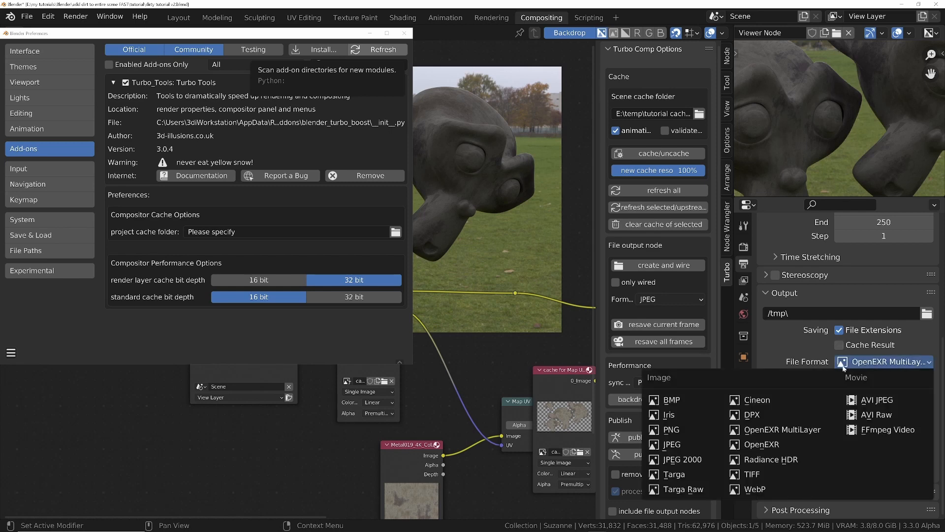
pyautogui.click(881, 430)
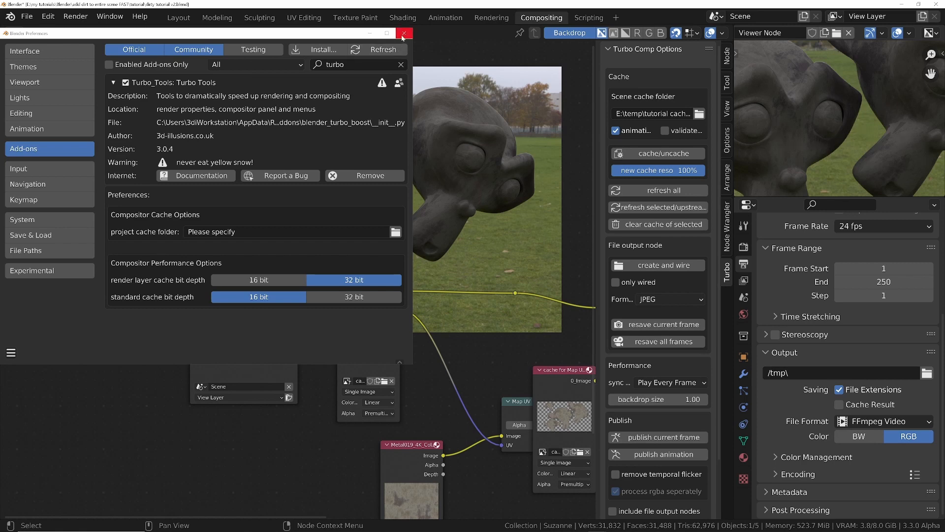
pyautogui.click(403, 33)
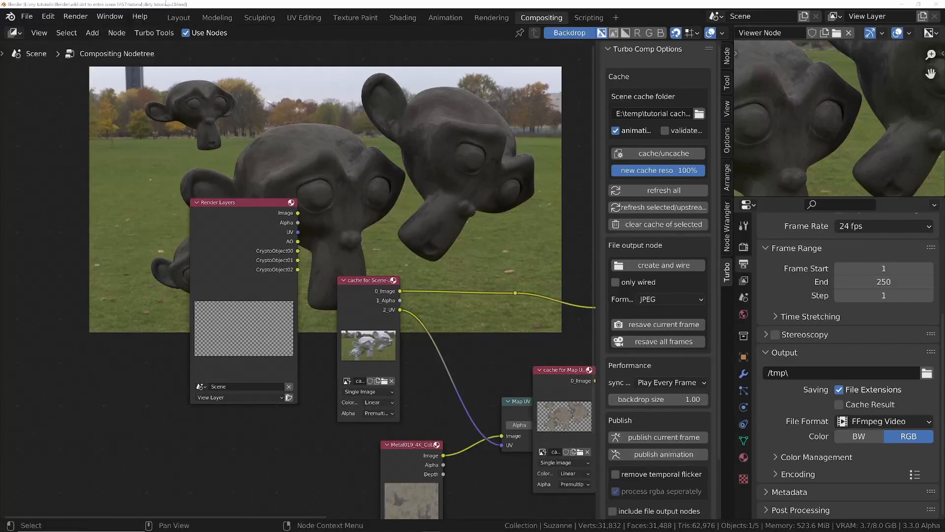
# Step: Return to the view layer settings and re-render the scene to cache the newly enabled passes
pyautogui.click(745, 281)
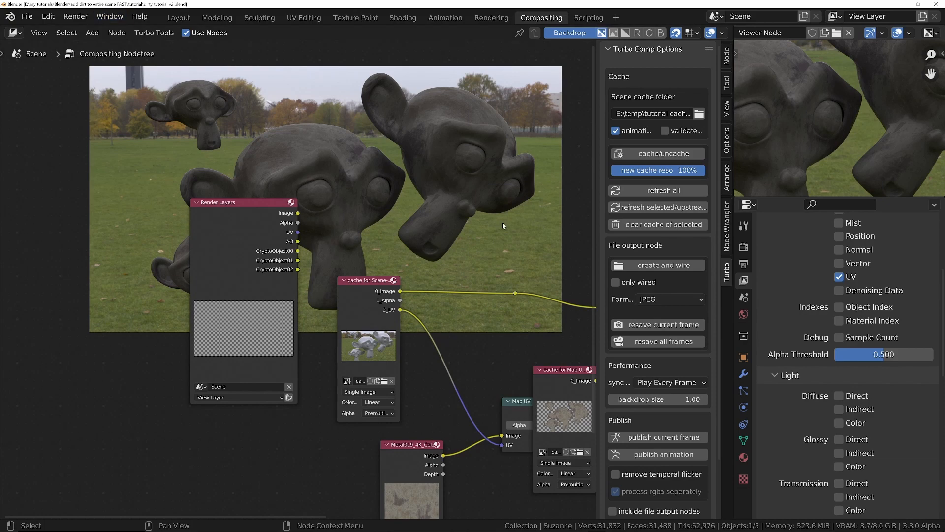
pyautogui.keyDown('ctrl'); pyautogui.moveTo(505, 214); pyautogui.dragTo(314, 230, button='middle'); pyautogui.keyUp('ctrl')
pyautogui.press('F12')
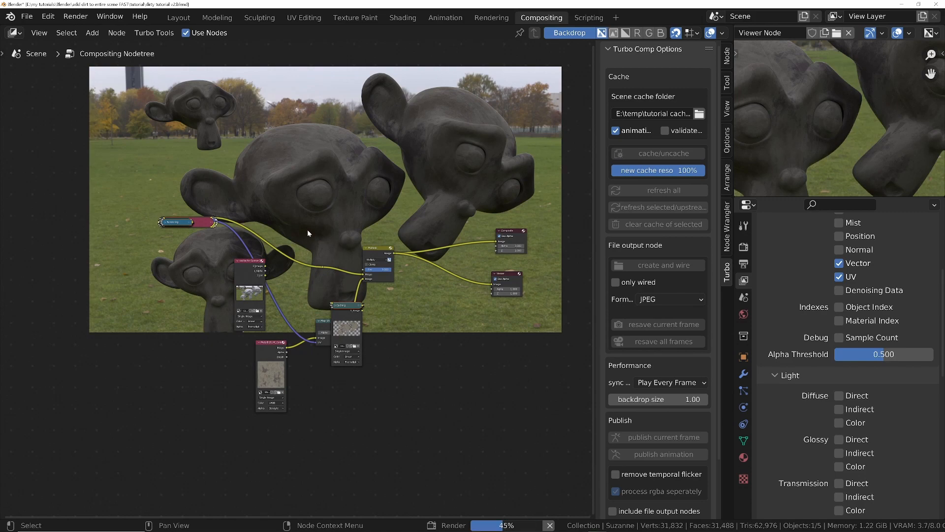
# Step: Preview the scene cache node's 3_AO output in the Viewer, then return the Viewer to the Multiply node
pyautogui.scroll(2, 307, 229)
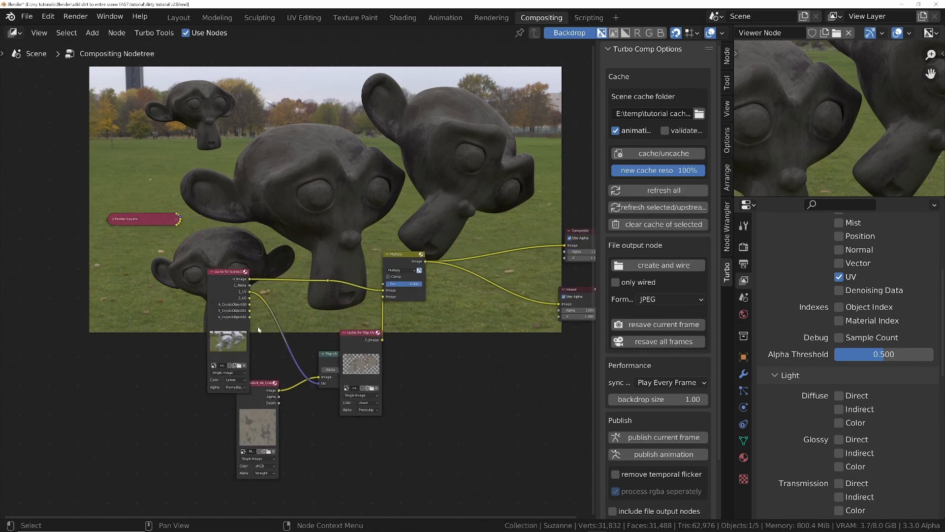
pyautogui.scroll(4, 258, 329)
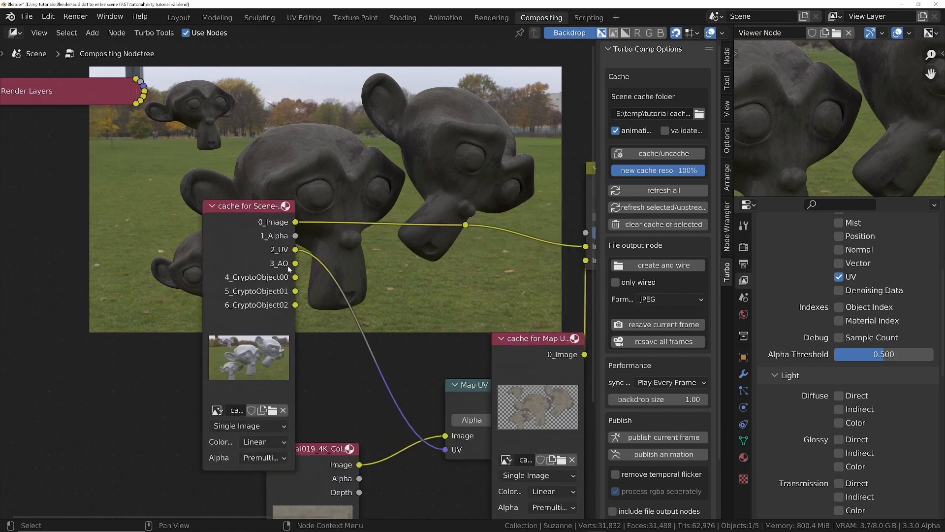
pyautogui.scroll(3, 290, 268)
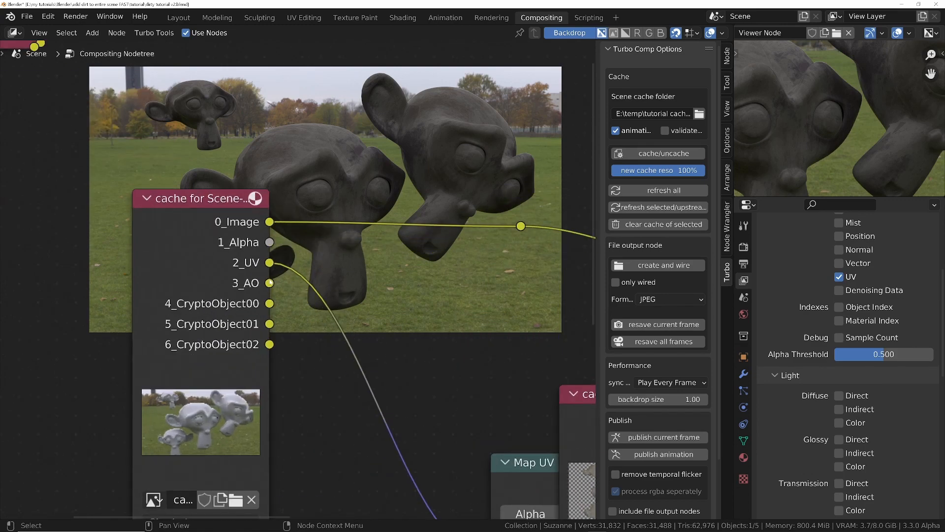
pyautogui.keyDown('ctrl'); pyautogui.keyDown('shift'); pyautogui.click(270, 282); pyautogui.keyUp('shift'); pyautogui.keyUp('ctrl')
pyautogui.moveTo(314, 199); pyautogui.dragTo(255, 288, button='middle')
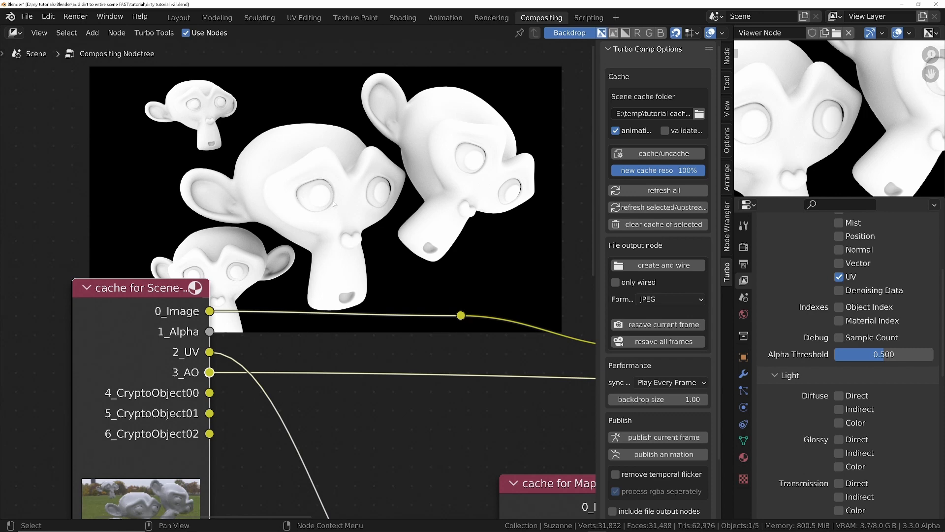
pyautogui.scroll(-5, 288, 372)
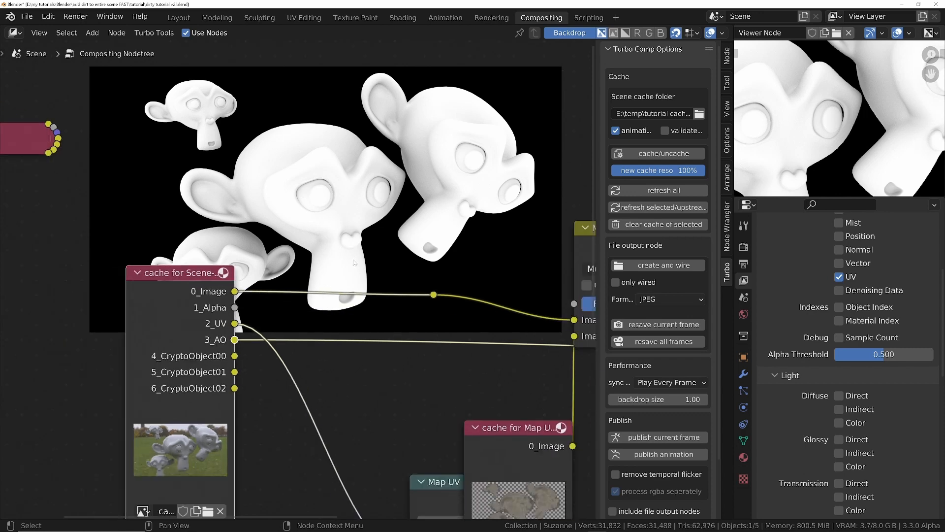
pyautogui.keyDown('ctrl'); pyautogui.keyDown('shift'); pyautogui.click(311, 293); pyautogui.keyUp('shift'); pyautogui.keyUp('ctrl')
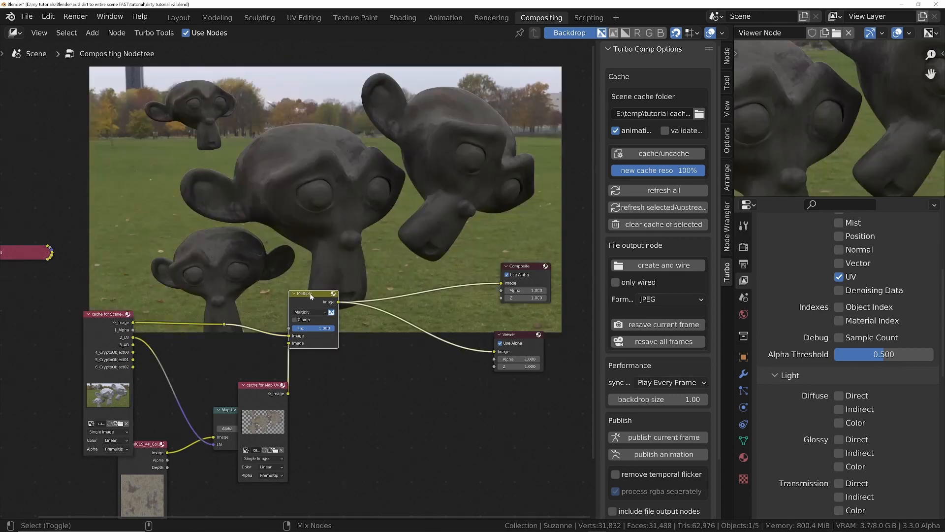
# Step: Move the Multiply node closer to the Composite and Viewer nodes and connect the scene cache's 3_AO output to its Fac input
pyautogui.moveTo(323, 299); pyautogui.dragTo(447, 298)
pyautogui.moveTo(314, 354); pyautogui.dragTo(324, 360, button='middle')
pyautogui.scroll(1, 409, 354)
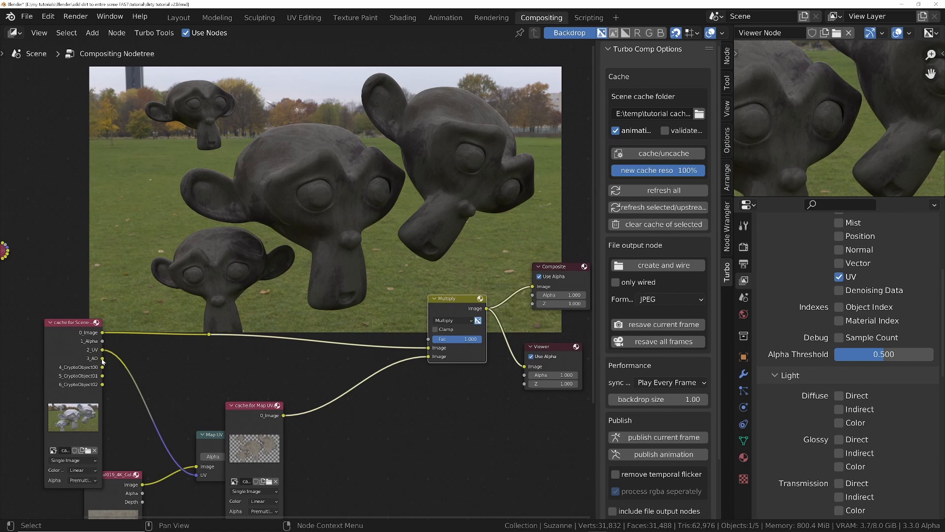
pyautogui.moveTo(102, 358); pyautogui.dragTo(428, 339)
pyautogui.scroll(1, 344, 214)
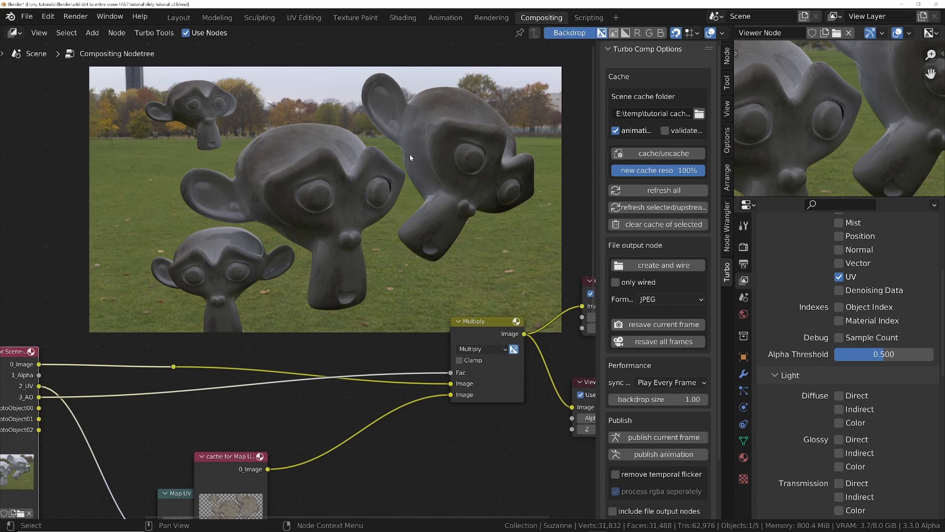
# Step: Inspect the dirt on the monkeys at full size and insert a ColorRamp node between the 3_AO output and Multiply's Fac input
pyautogui.hotkey('ctrl', 'space')
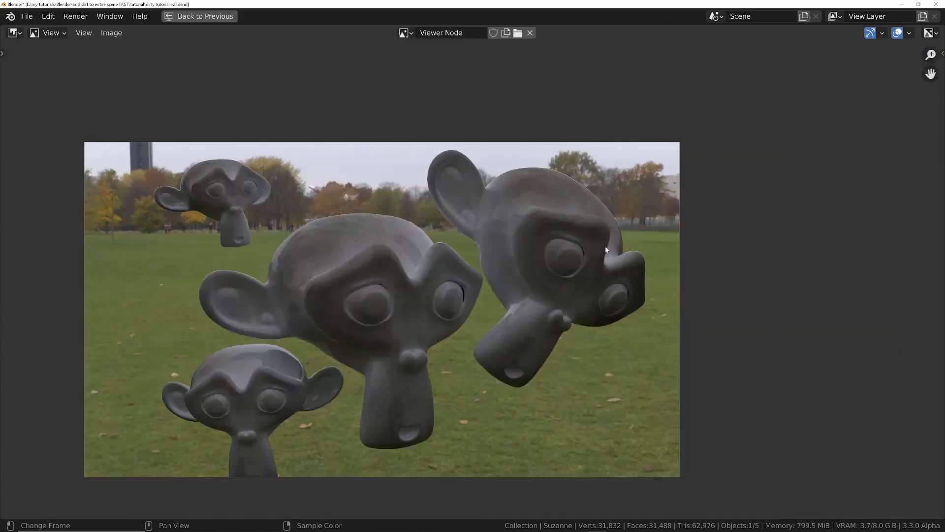
pyautogui.scroll(1, 474, 309)
pyautogui.scroll(2, 473, 308)
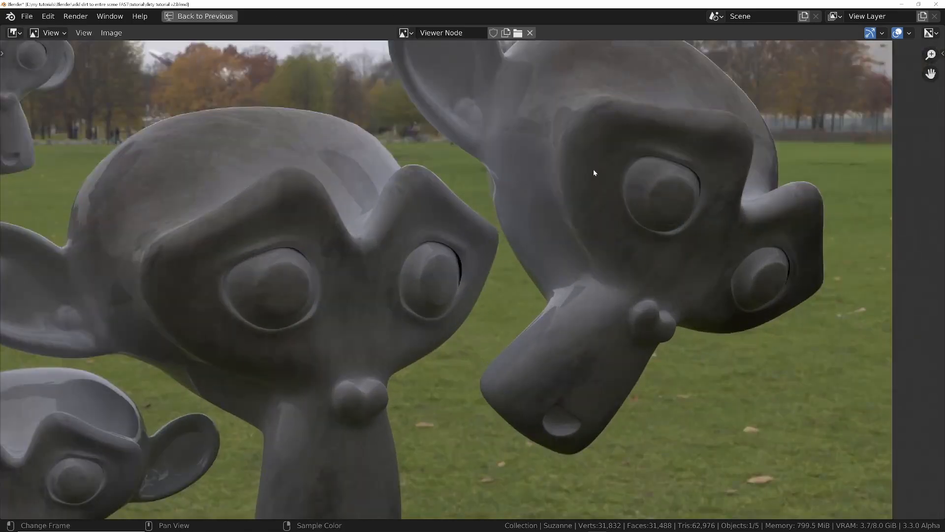
pyautogui.hotkey('ctrl', 'space')
pyautogui.hotkey('ctrl', 'space')
pyautogui.hotkey('shift', 'a')
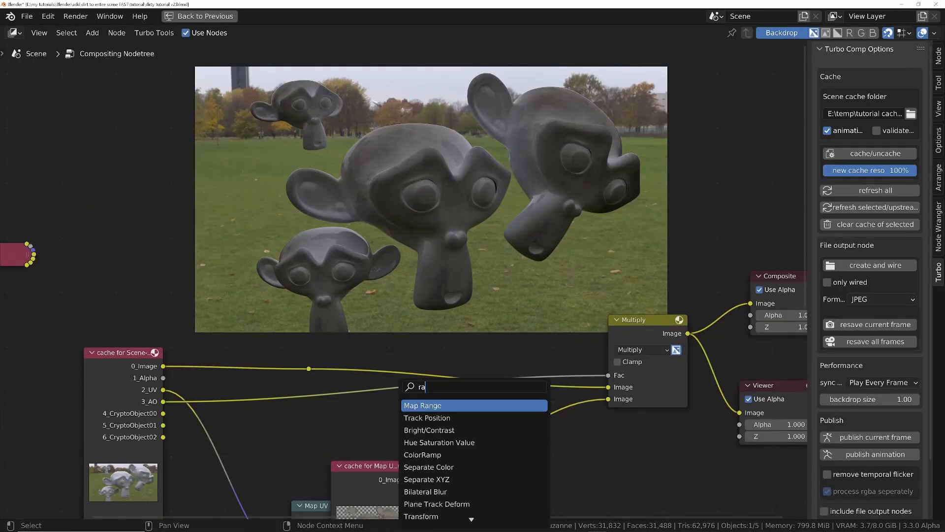
pyautogui.write('ramp')
pyautogui.press('Return')
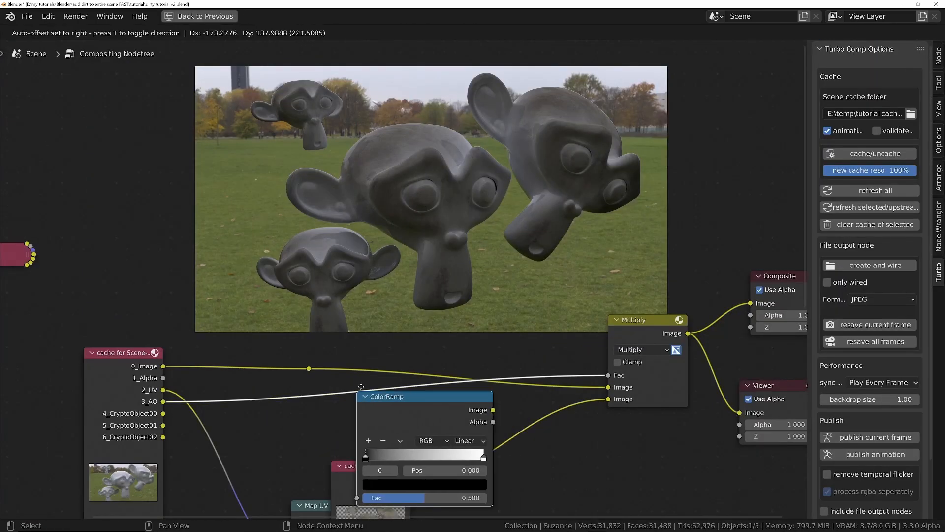
pyautogui.click(362, 389)
pyautogui.moveTo(396, 407); pyautogui.dragTo(386, 363)
# Step: Reverse the ColorRamp gradient, placing the black stop at 1.000 and the white stop at 0.825
pyautogui.keyDown('ctrl'); pyautogui.moveTo(418, 373); pyautogui.dragTo(507, 433, button='middle'); pyautogui.keyUp('ctrl')
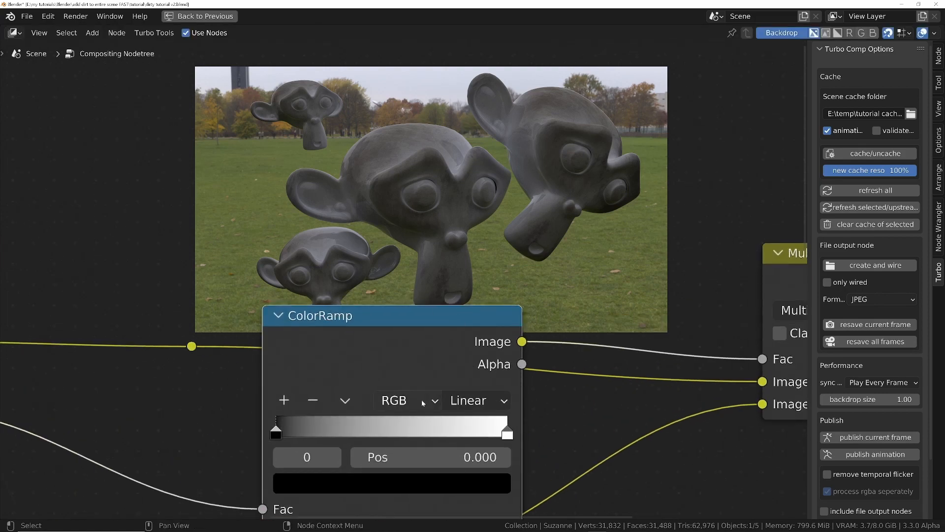
pyautogui.moveTo(508, 437); pyautogui.dragTo(394, 434)
pyautogui.moveTo(282, 432); pyautogui.dragTo(551, 423)
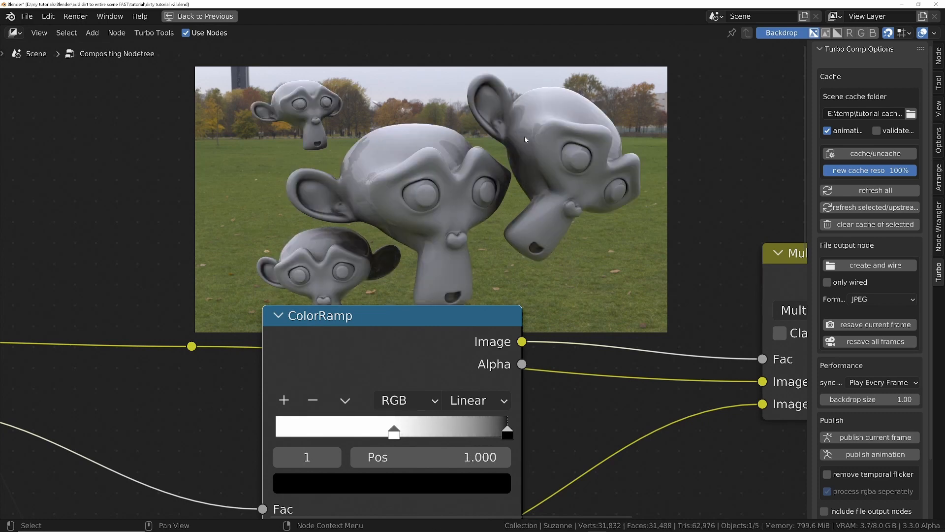
pyautogui.moveTo(394, 433); pyautogui.dragTo(472, 433)
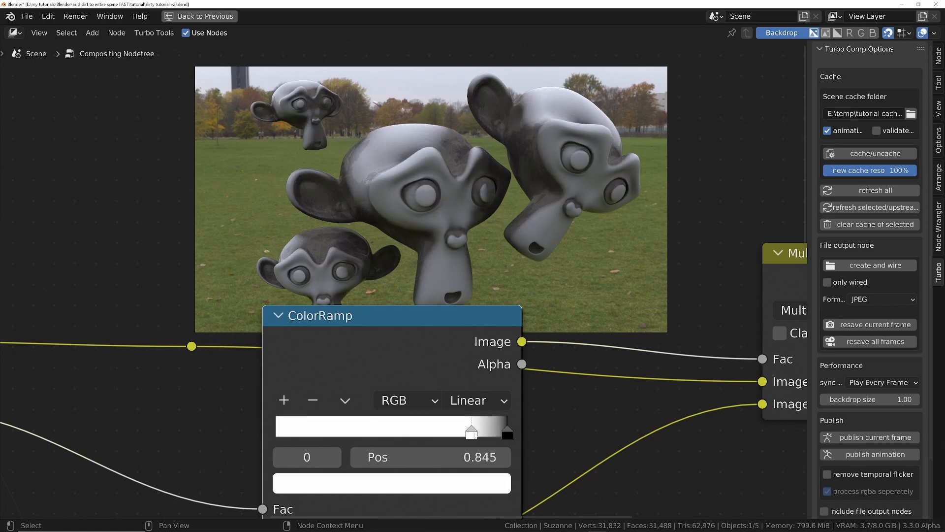
pyautogui.hotkey('ctrl', 'space')
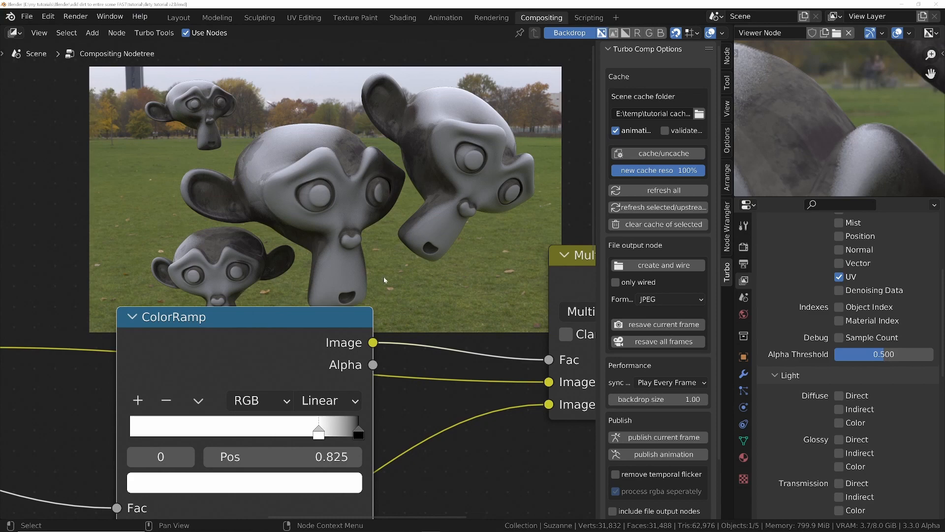
# Step: Collapse the ColorRamp node and place it on the link between the scene cache and Multiply nodes
pyautogui.scroll(-3, 399, 318)
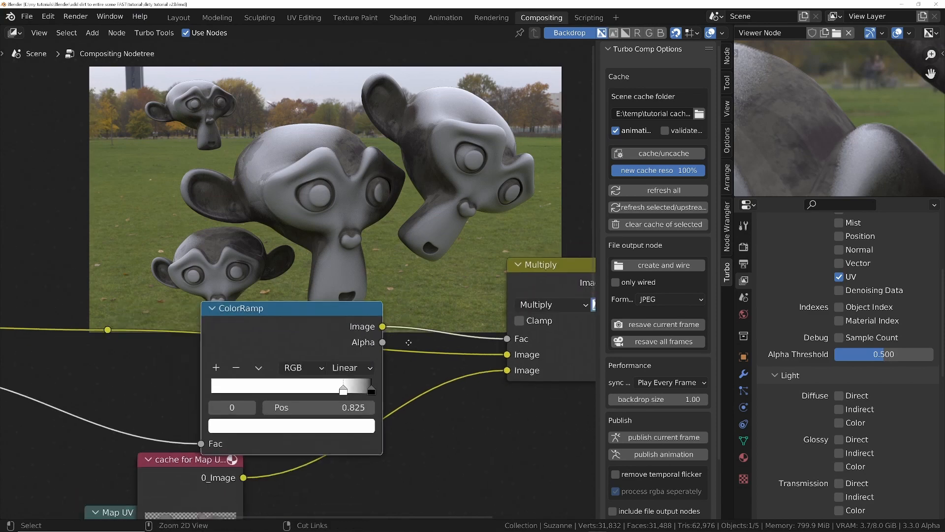
pyautogui.scroll(-2, 285, 310)
pyautogui.press('h')
pyautogui.moveTo(303, 300); pyautogui.dragTo(303, 343)
pyautogui.moveTo(116, 352); pyautogui.dragTo(196, 324, button='middle')
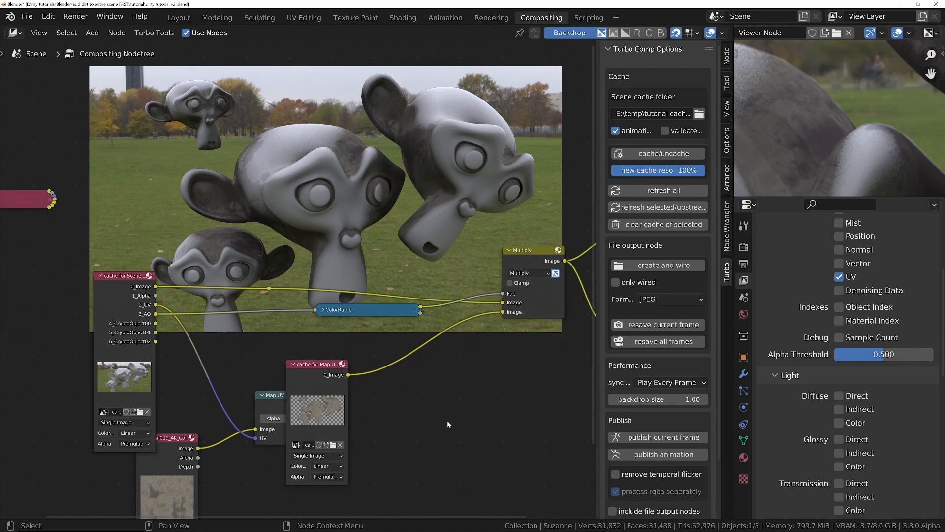
# Step: Add a Cryptomatte node above the ColorRamp and shift the collapsed Render Layers node closer to the rest of the tree
pyautogui.hotkey('shift', 'a')
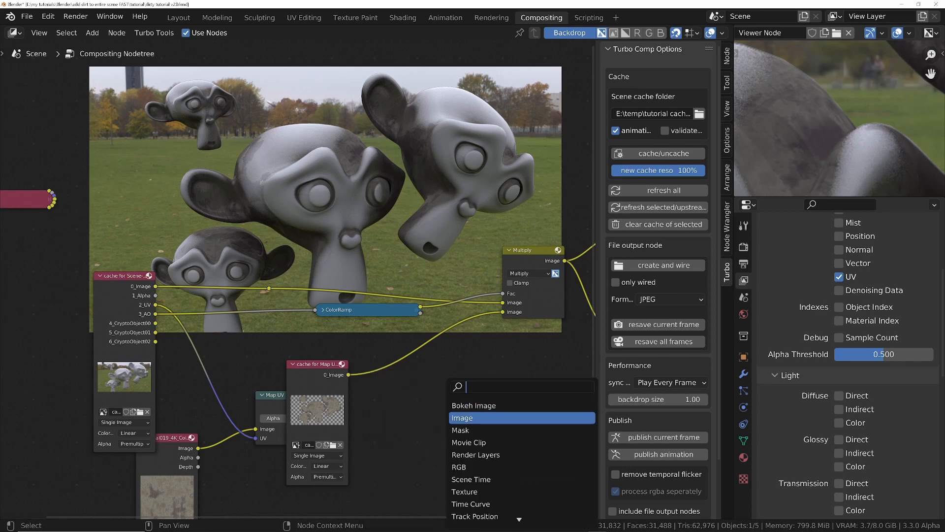
pyautogui.write('cryp')
pyautogui.press('Down')
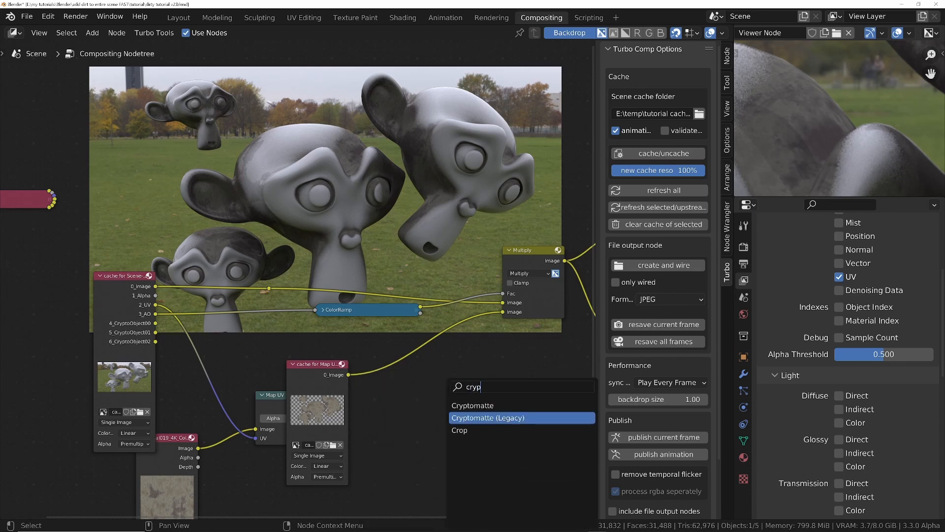
pyautogui.press('Up')
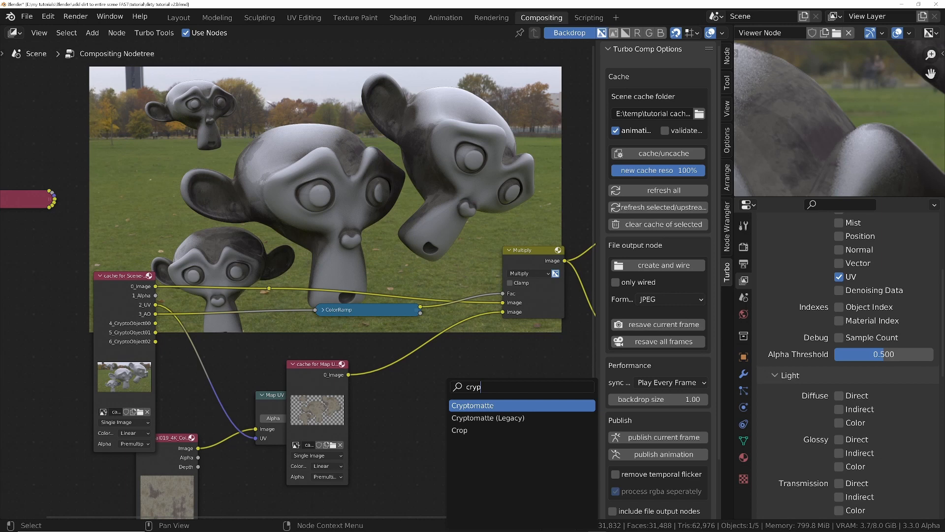
pyautogui.press('Return')
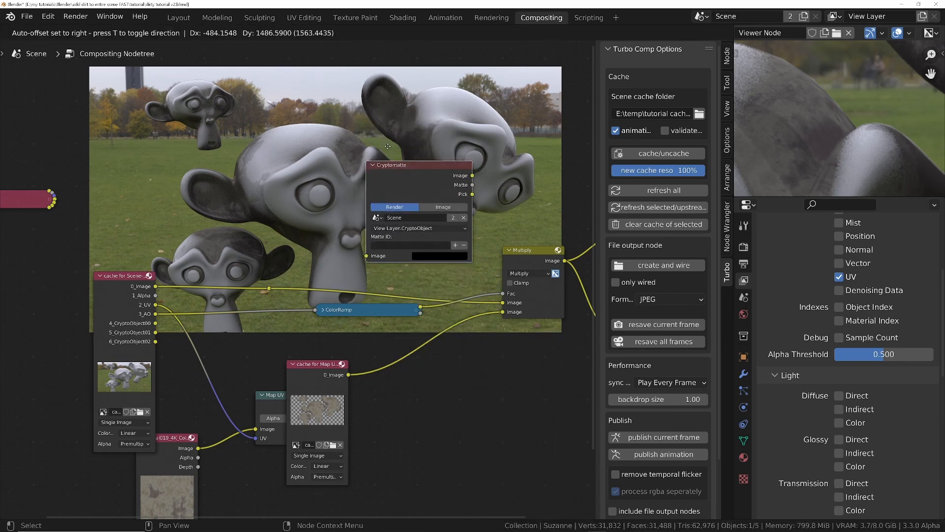
pyautogui.click(392, 146)
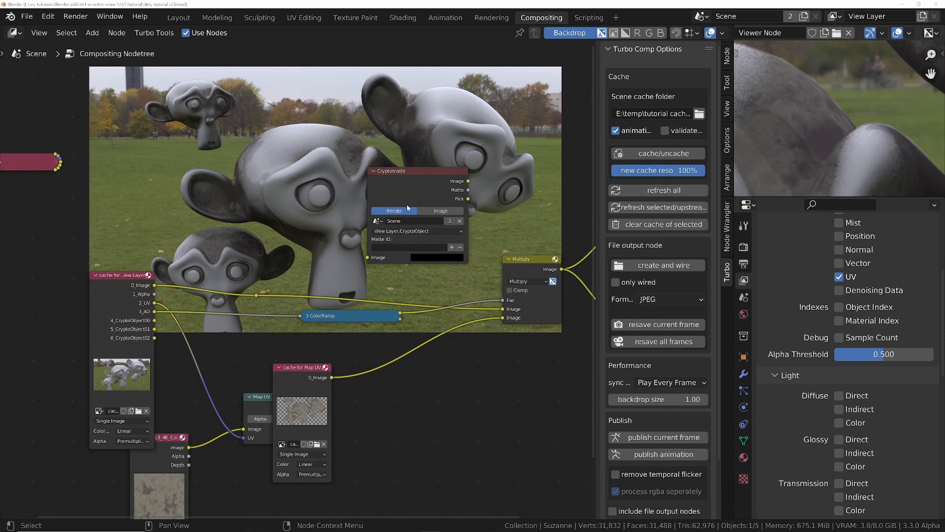
pyautogui.moveTo(22, 166); pyautogui.dragTo(90, 169)
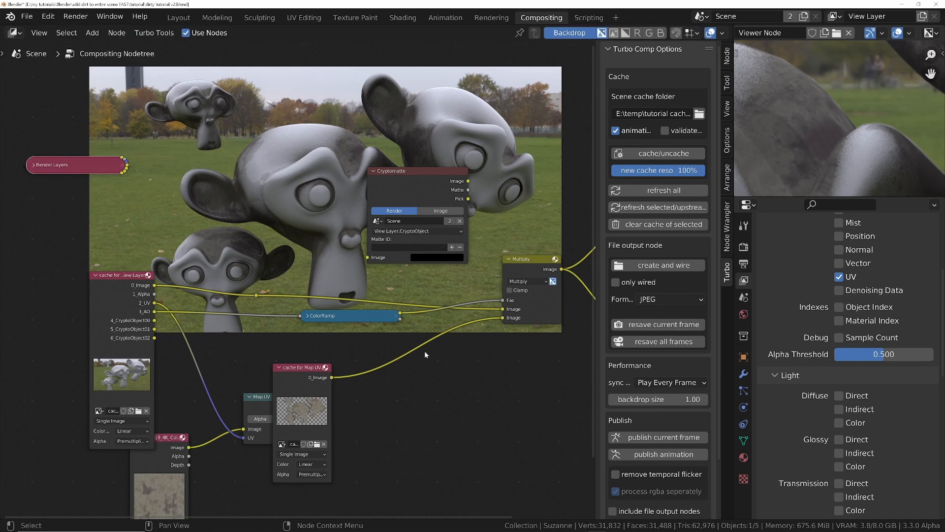
pyautogui.moveTo(85, 169); pyautogui.dragTo(75, 170)
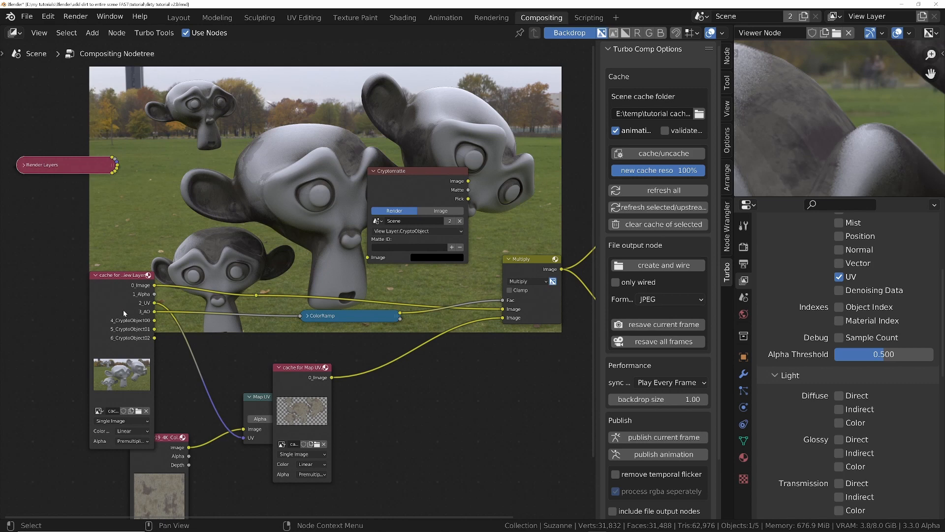
# Step: Set the Cryptomatte source to Image, using the cached scene image and the 4_CryptoObject layer
pyautogui.click(440, 212)
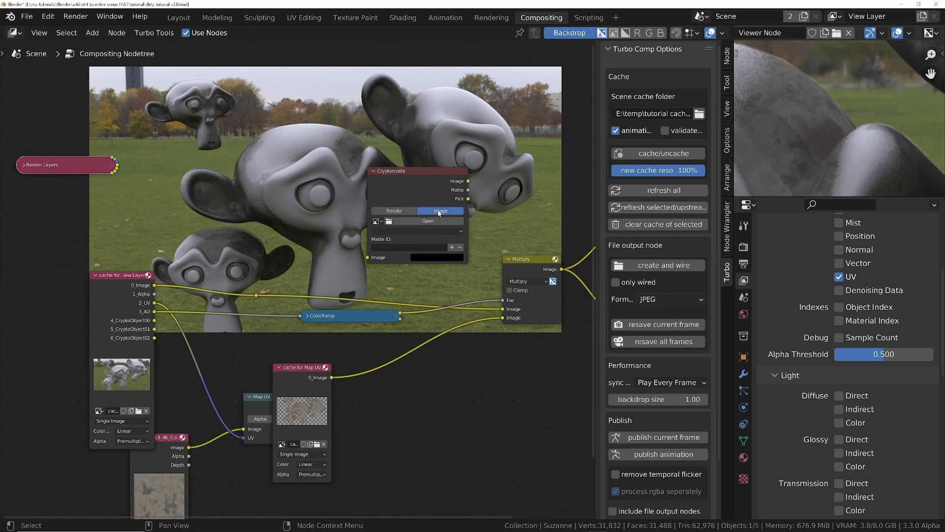
pyautogui.click(377, 221)
pyautogui.click(398, 244)
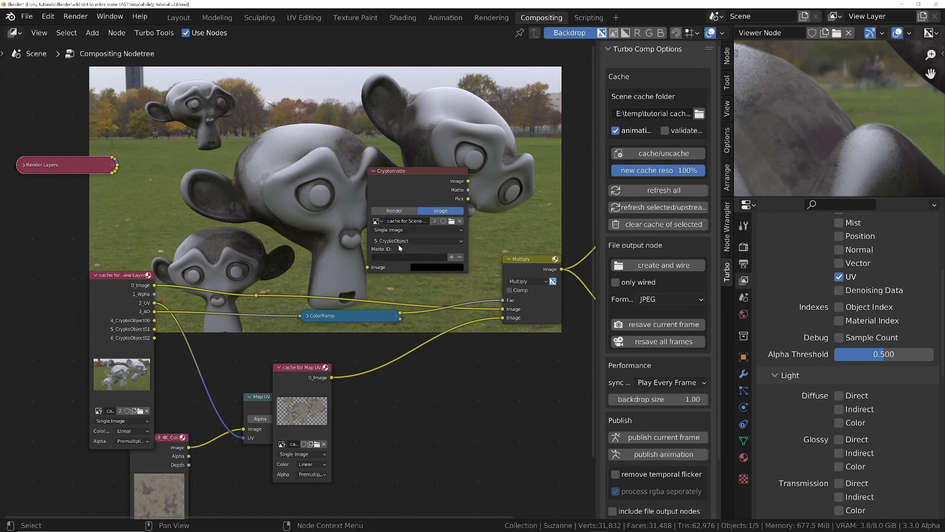
pyautogui.click(398, 242)
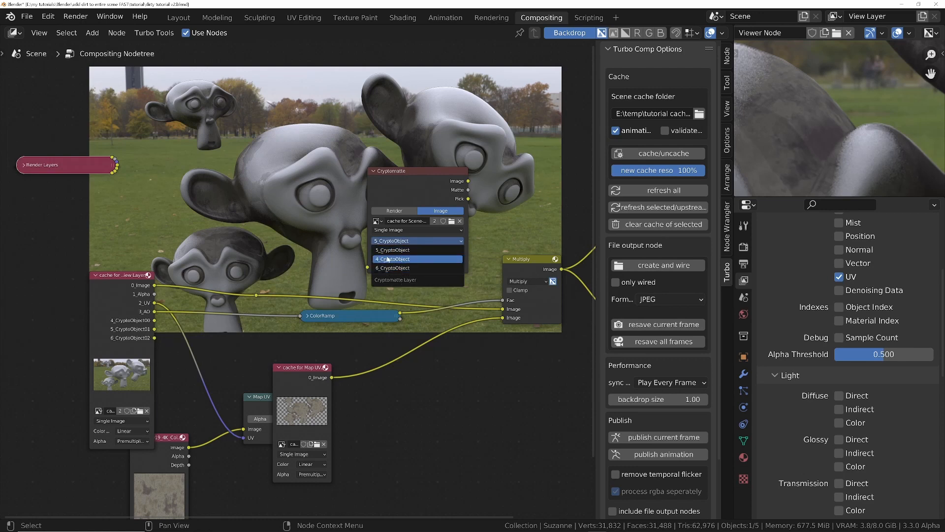
pyautogui.click(403, 259)
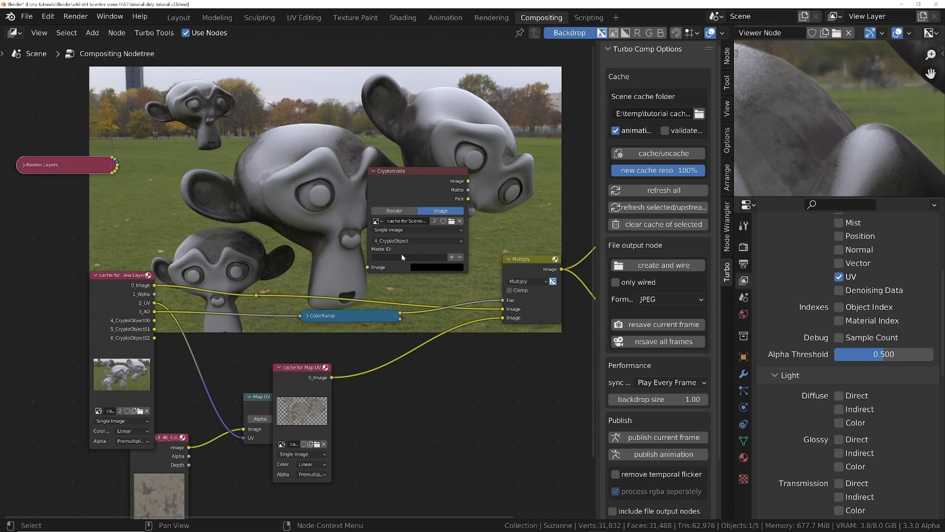
# Step: Preview the Cryptomatte's Matte output in the Viewer and pick the central Suzanne monkey as its Matte ID
pyautogui.keyDown('ctrl'); pyautogui.keyDown('shift'); pyautogui.click(440, 181); pyautogui.keyUp('shift'); pyautogui.keyUp('ctrl')
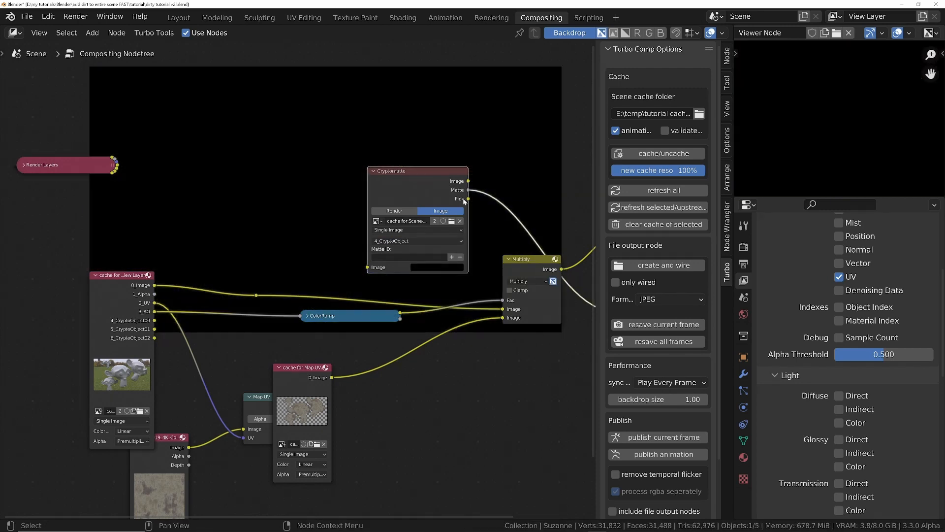
pyautogui.click(451, 257)
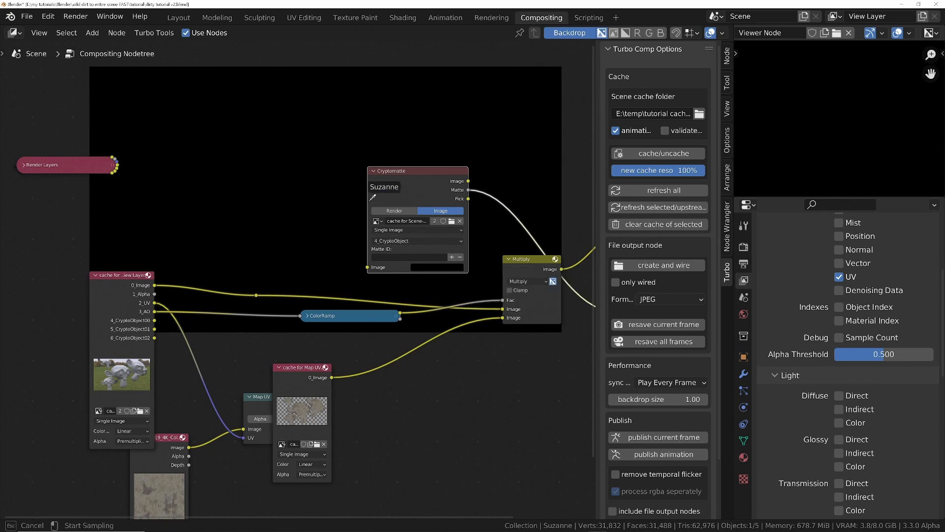
pyautogui.click(318, 159)
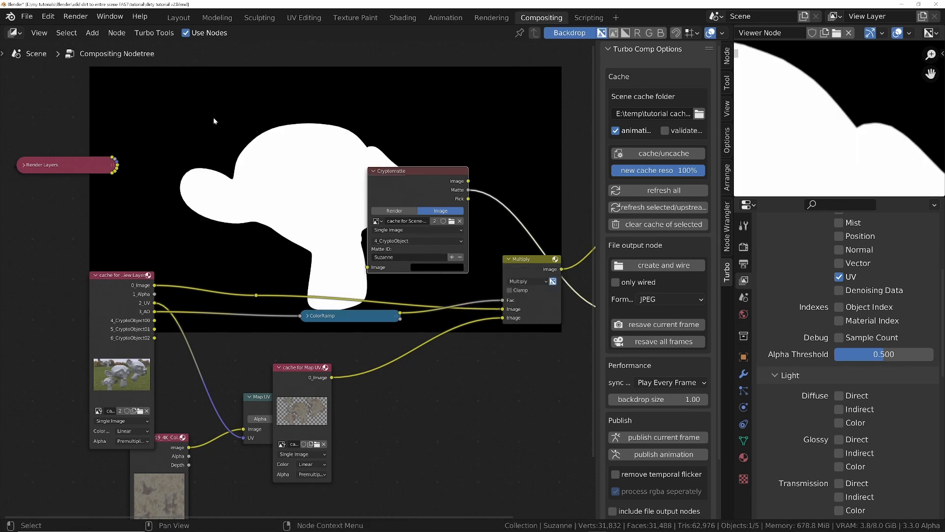
pyautogui.click(451, 257)
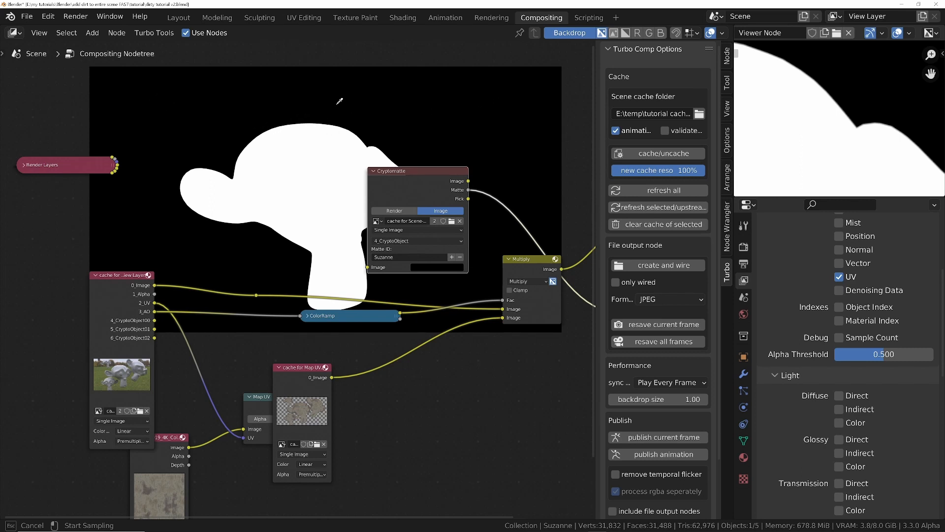
pyautogui.press('Escape')
# Step: Using the Pick output preview, add Suzanne.001 and the small upper-left monkey to the Matte ID, returning the Viewer to Matte
pyautogui.keyDown('ctrl'); pyautogui.keyDown('shift'); pyautogui.click(469, 199); pyautogui.keyUp('shift'); pyautogui.keyUp('ctrl')
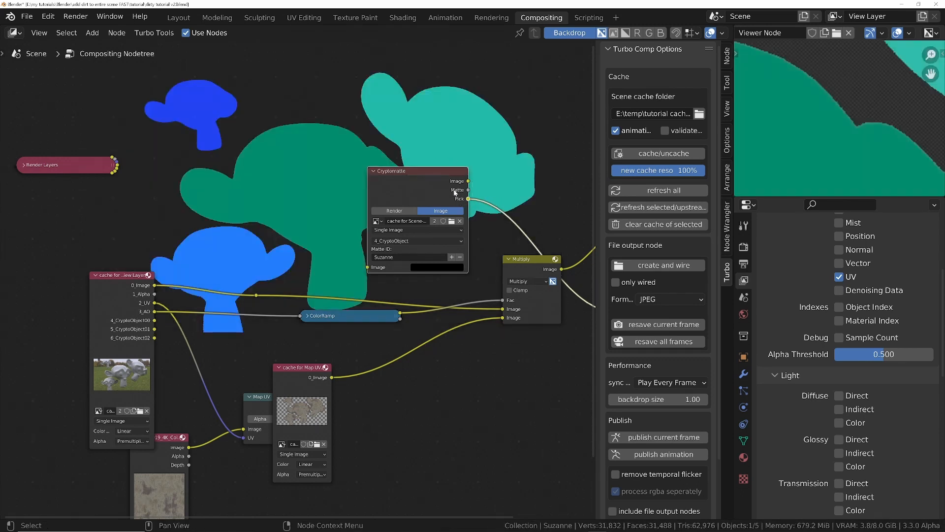
pyautogui.click(453, 257)
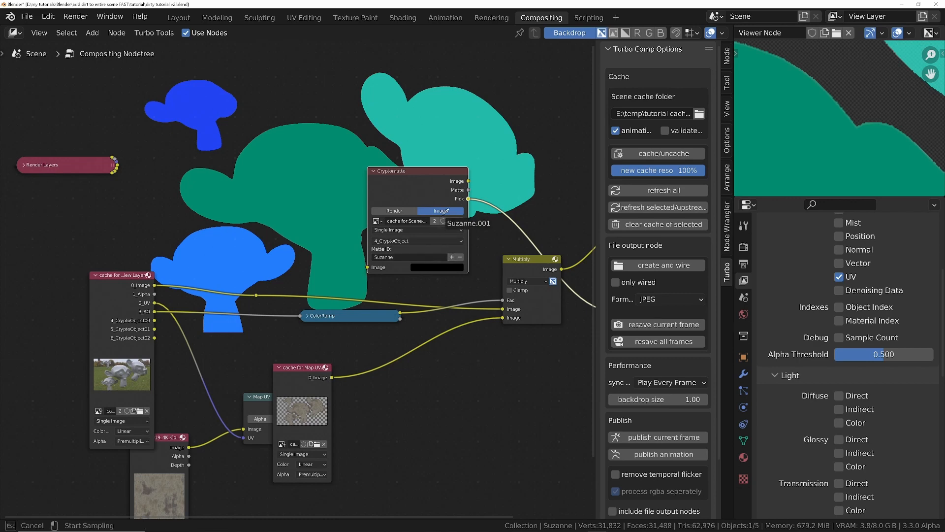
pyautogui.click(443, 129)
pyautogui.click(452, 257)
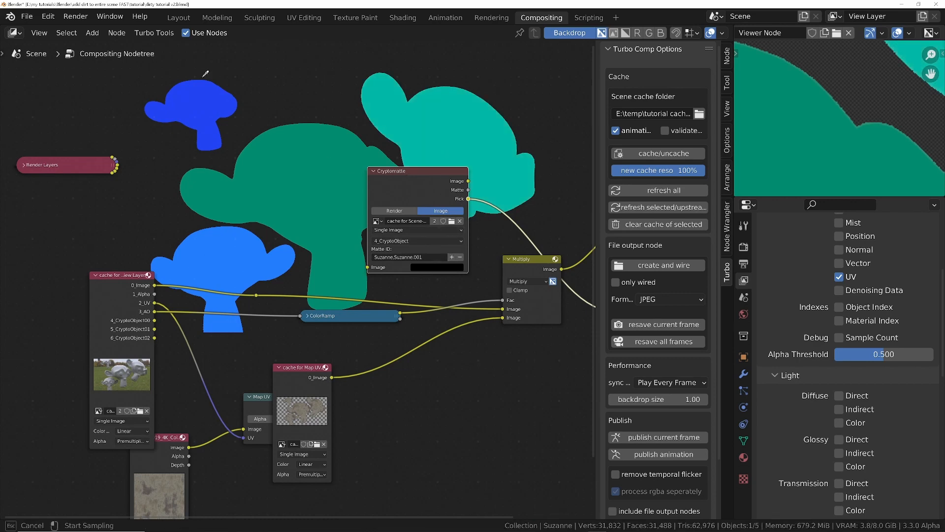
pyautogui.click(220, 104)
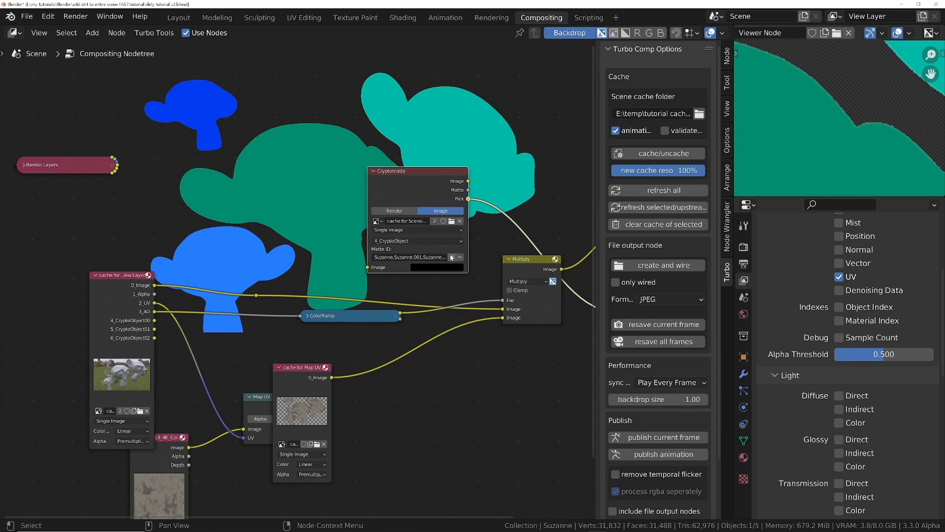
pyautogui.keyDown('ctrl'); pyautogui.keyDown('shift'); pyautogui.click(428, 179); pyautogui.keyUp('shift'); pyautogui.keyUp('ctrl')
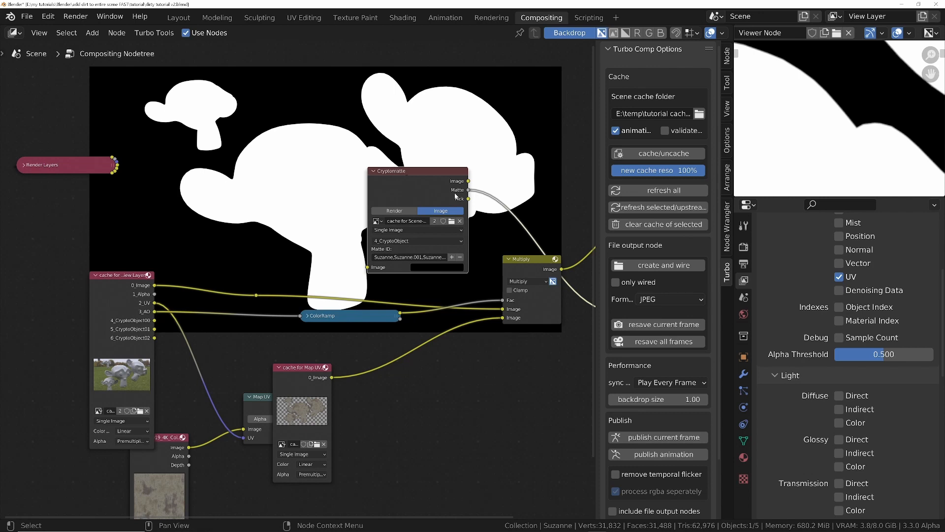
# Step: Move the Composite and Viewer nodes farther from the Multiply node to make room between them
pyautogui.moveTo(410, 157); pyautogui.dragTo(306, 215, button='middle')
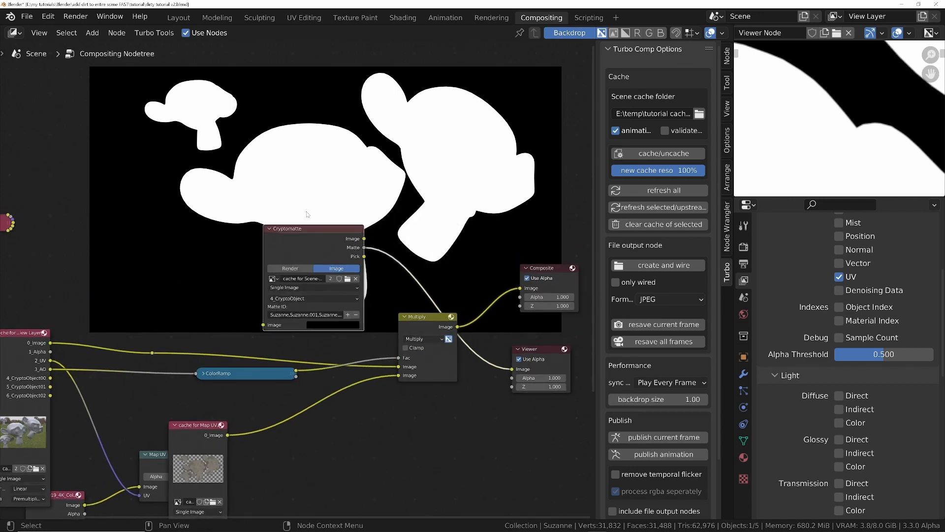
pyautogui.moveTo(399, 360); pyautogui.dragTo(257, 321, button='middle')
pyautogui.moveTo(341, 211); pyautogui.dragTo(448, 386)
pyautogui.press('g')
pyautogui.click(528, 330)
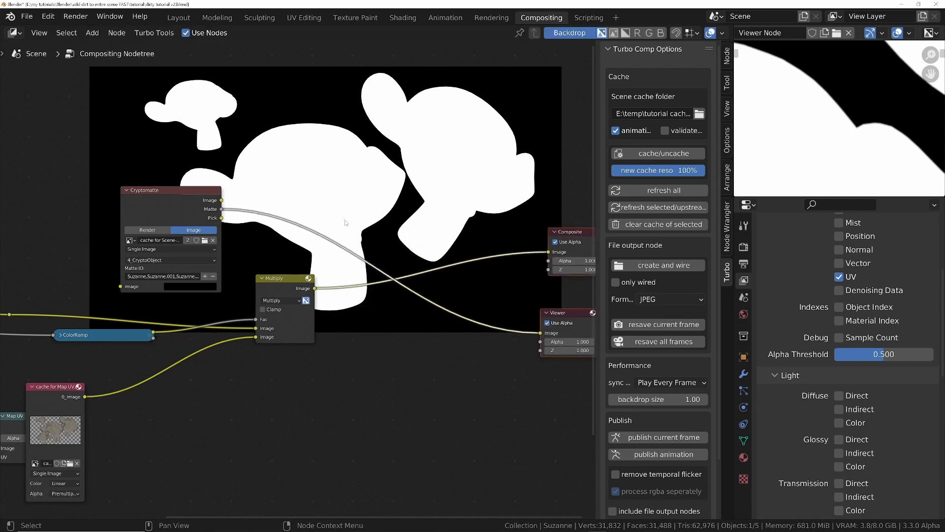
# Step: Duplicate the scene cache node and place the copy below the Multiply node
pyautogui.moveTo(51, 384); pyautogui.dragTo(173, 287, button='middle')
pyautogui.scroll(-4, 109, 301)
pyautogui.click(43, 227)
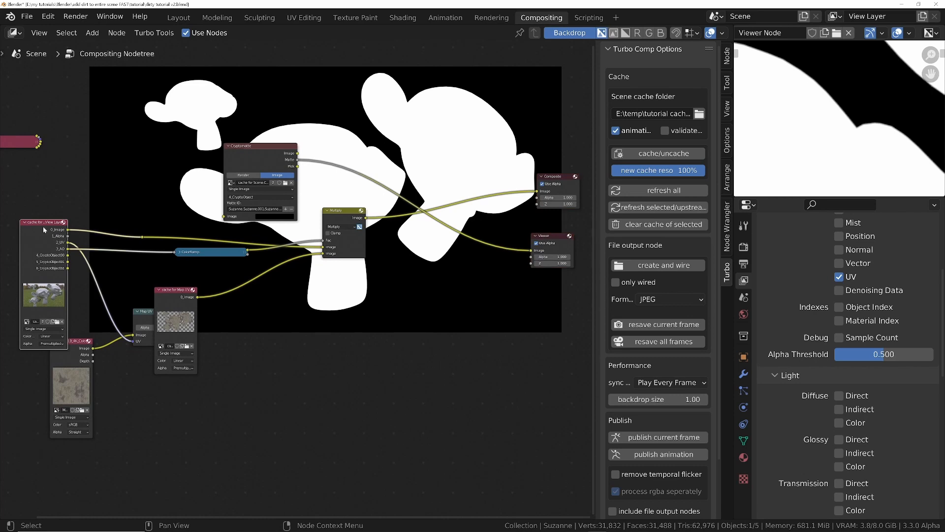
pyautogui.hotkey('shift', 'd')
pyautogui.click(321, 285)
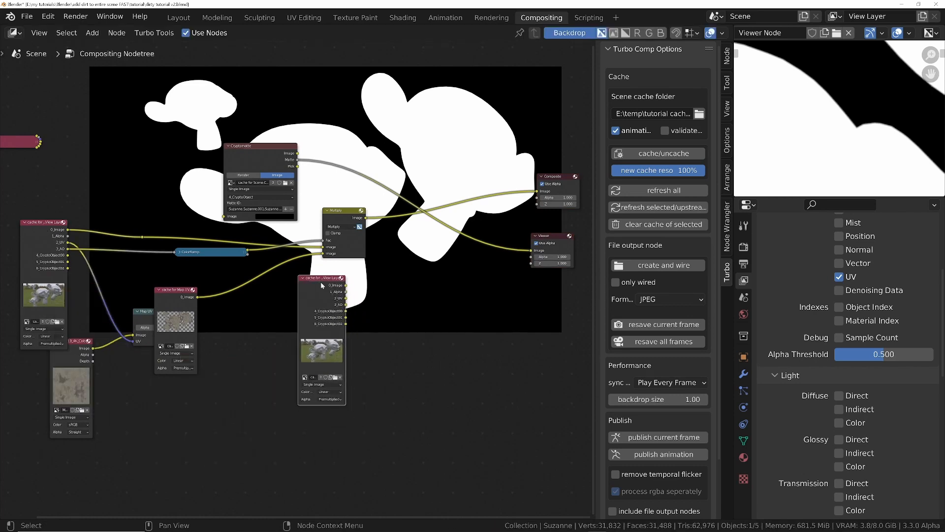
pyautogui.scroll(4, 321, 282)
pyautogui.moveTo(321, 282); pyautogui.dragTo(255, 314, button='middle')
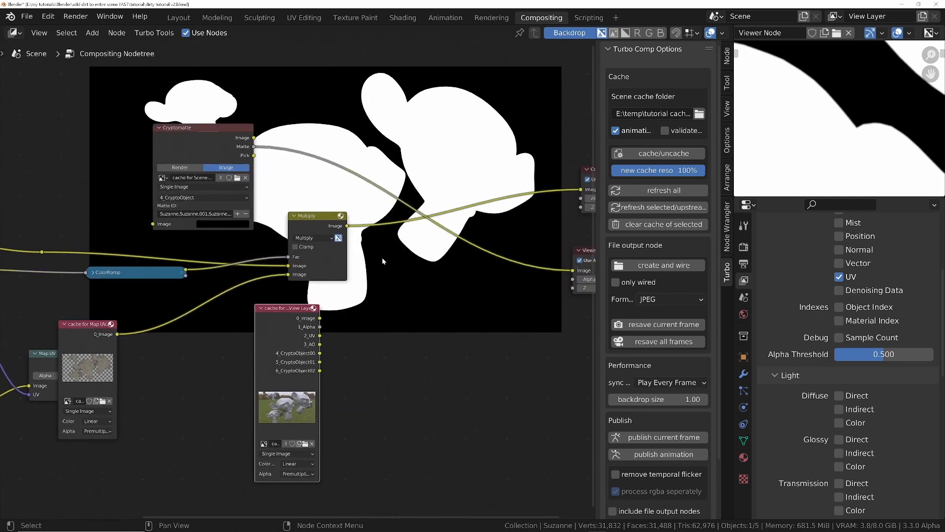
# Step: Insert a Mix node between the Multiply node and the output nodes, with the Cryptomatte's Matte connected to its Fac
pyautogui.hotkey('shift', 'a')
pyautogui.write('mix')
pyautogui.press('Return')
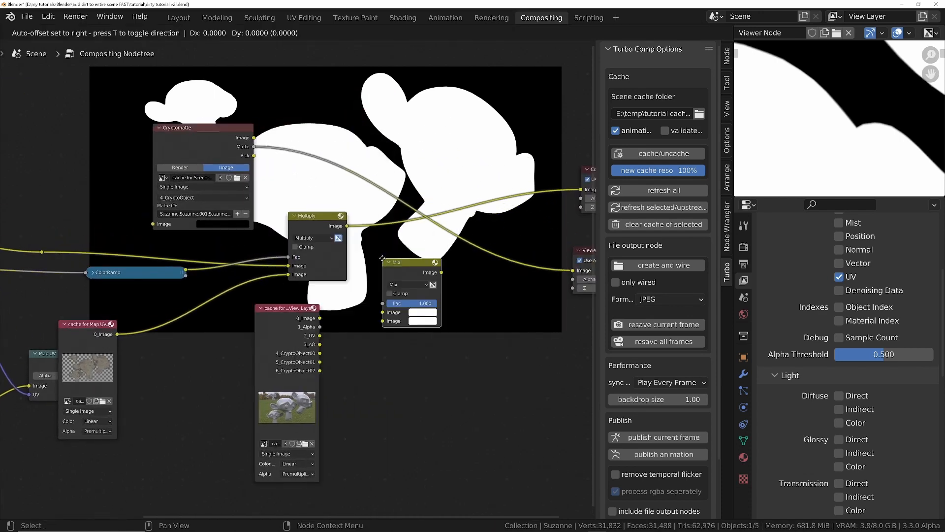
pyautogui.click(381, 217)
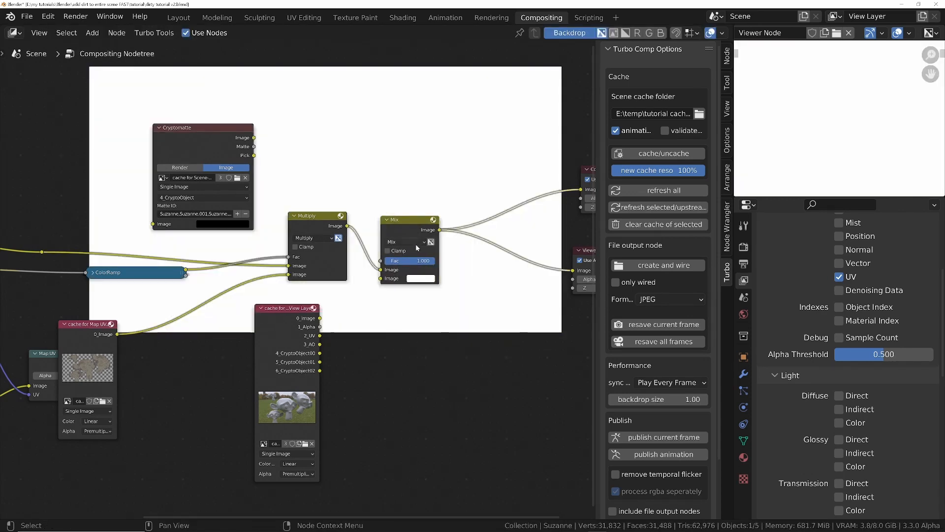
pyautogui.moveTo(396, 277); pyautogui.dragTo(365, 285, button='middle')
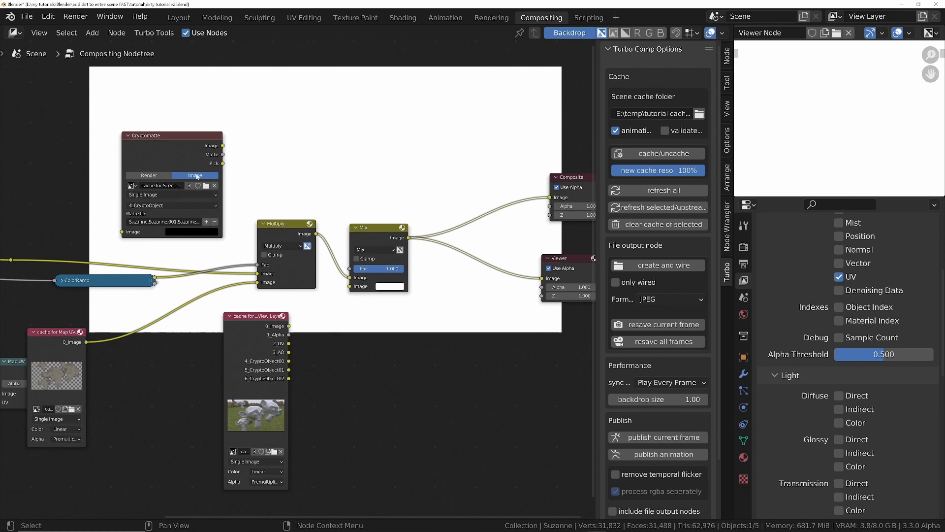
pyautogui.moveTo(223, 154); pyautogui.dragTo(351, 269)
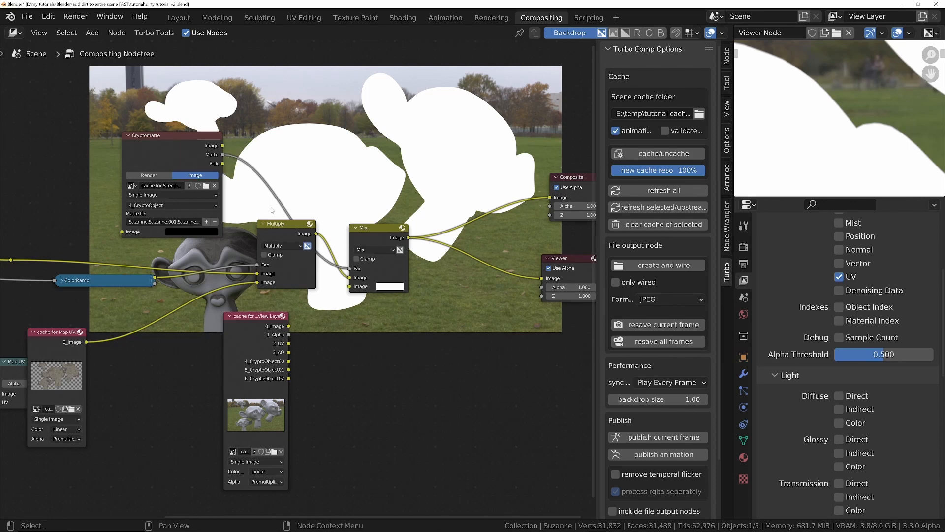
# Step: Connect the duplicated scene cache node's 0_Image output to the second Image input of the Mix node
pyautogui.moveTo(312, 280); pyautogui.dragTo(270, 283, button='middle')
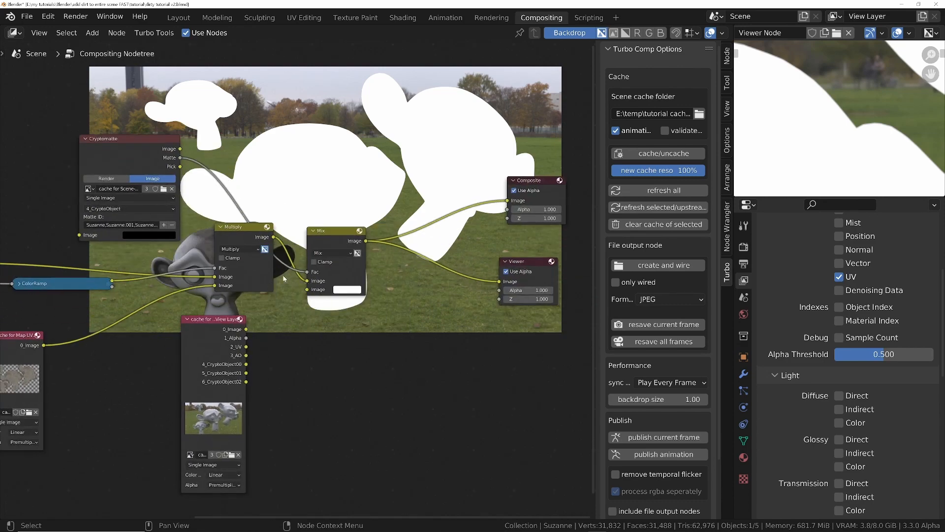
pyautogui.moveTo(246, 236); pyautogui.dragTo(383, 233, button='middle')
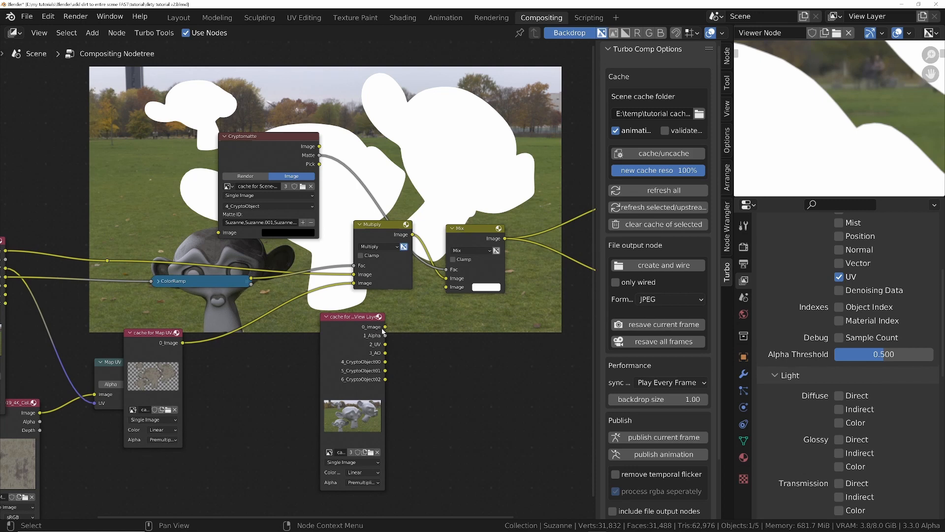
pyautogui.moveTo(385, 326); pyautogui.dragTo(451, 290)
pyautogui.moveTo(451, 290); pyautogui.dragTo(296, 382, button='middle')
pyautogui.scroll(-1, 326, 347)
pyautogui.scroll(-10, 326, 345)
pyautogui.scroll(1, 342, 306)
pyautogui.scroll(3, 386, 364)
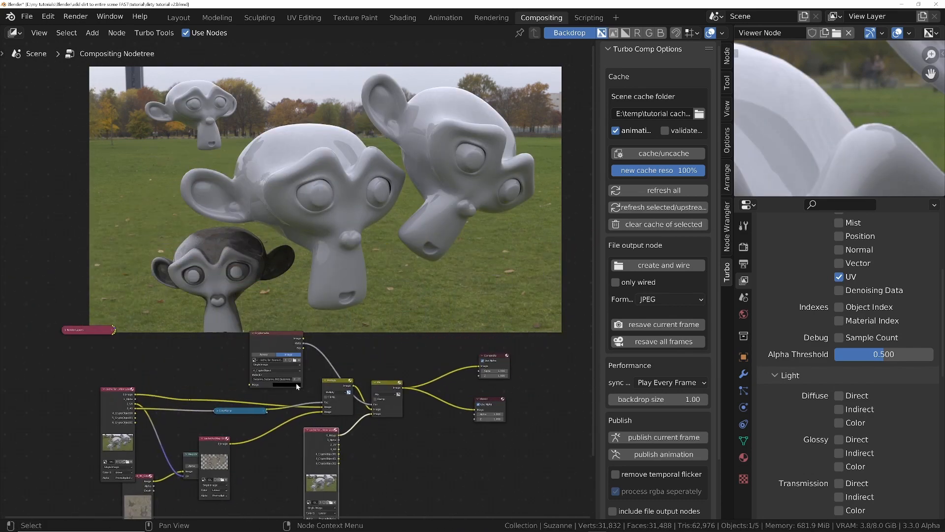
# Step: Remove Suzanne.001, the small upper-left monkey and the central Suzanne from the Cryptomatte's Matte ID by picking them in the backdrop
pyautogui.click(299, 379)
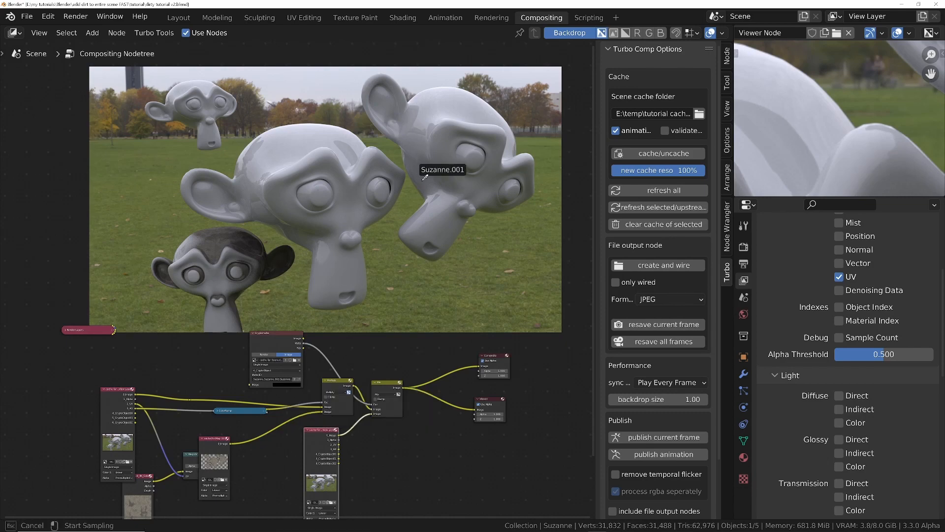
pyautogui.click(443, 144)
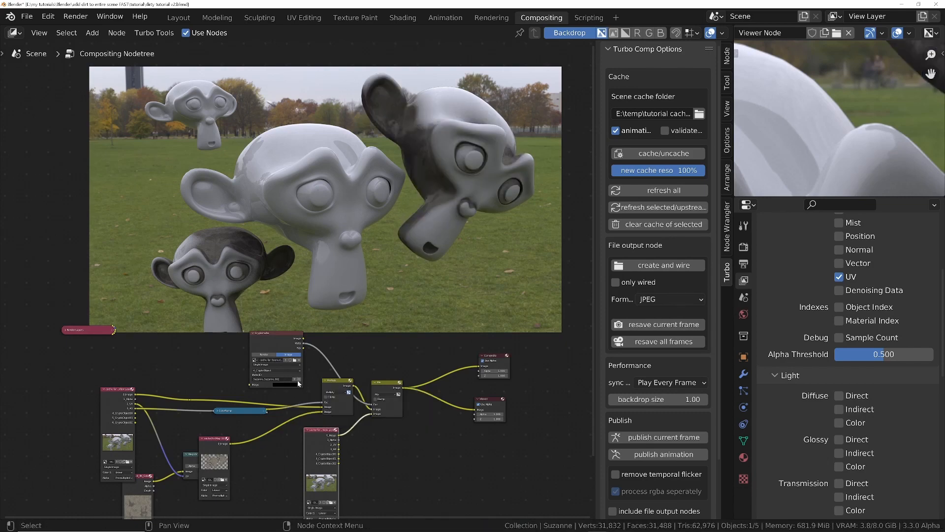
pyautogui.scroll(4, 298, 380)
pyautogui.click(286, 419)
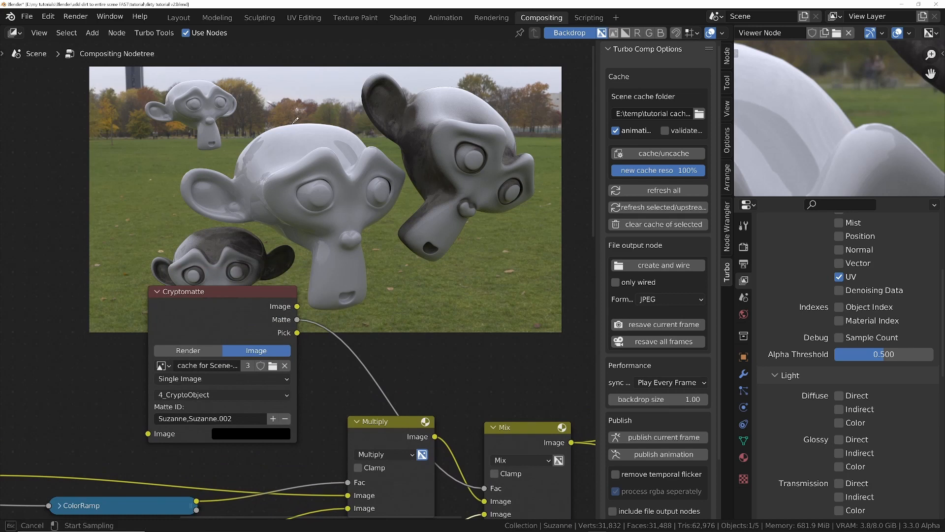
pyautogui.click(213, 108)
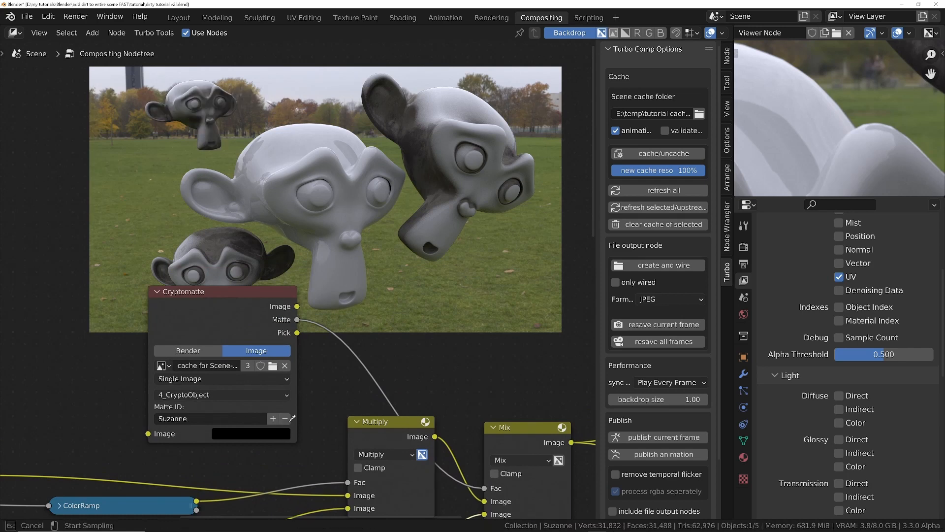
pyautogui.click(312, 195)
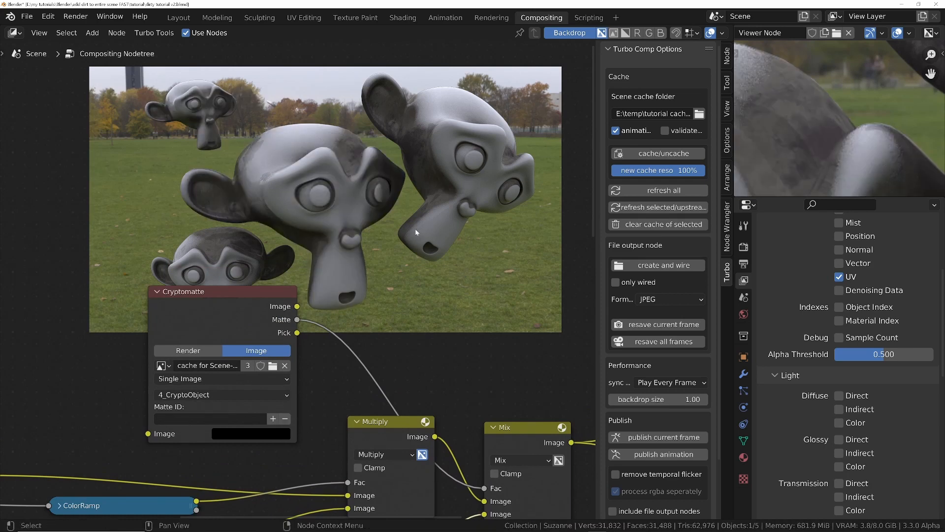
# Step: Add the central Suzanne and Suzanne.001 back to the Cryptomatte's Matte ID by picking them in the backdrop
pyautogui.click(273, 418)
pyautogui.click(318, 189)
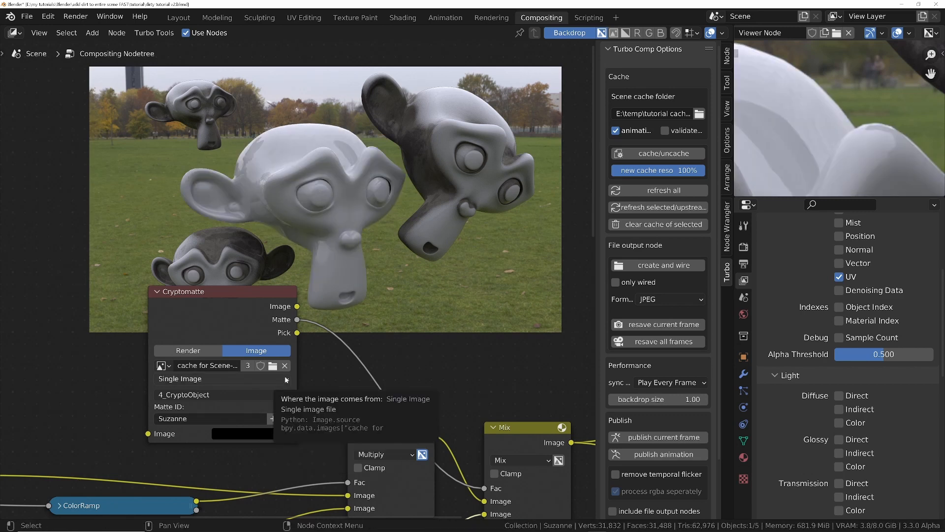
pyautogui.click(278, 419)
pyautogui.click(433, 186)
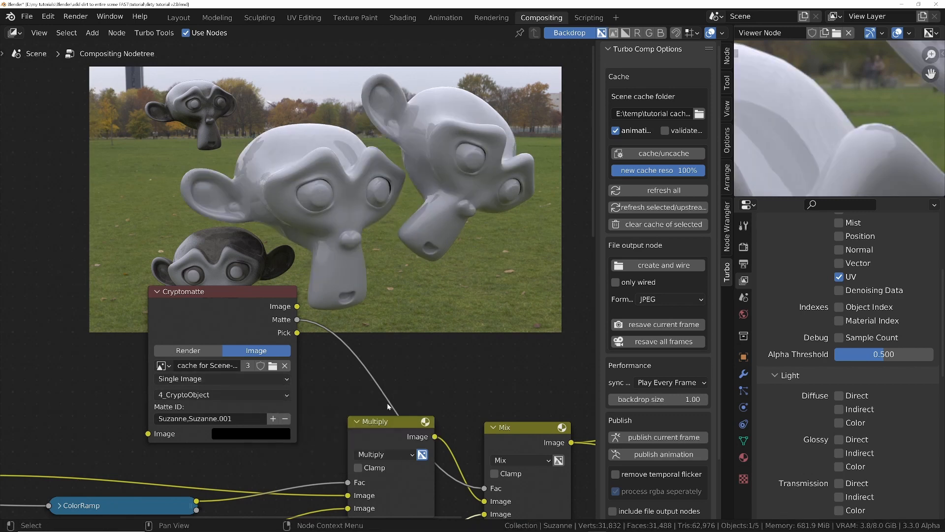
# Step: Delete all object names from the Cryptomatte's Matte ID
pyautogui.moveTo(358, 330); pyautogui.dragTo(306, 368, button='middle')
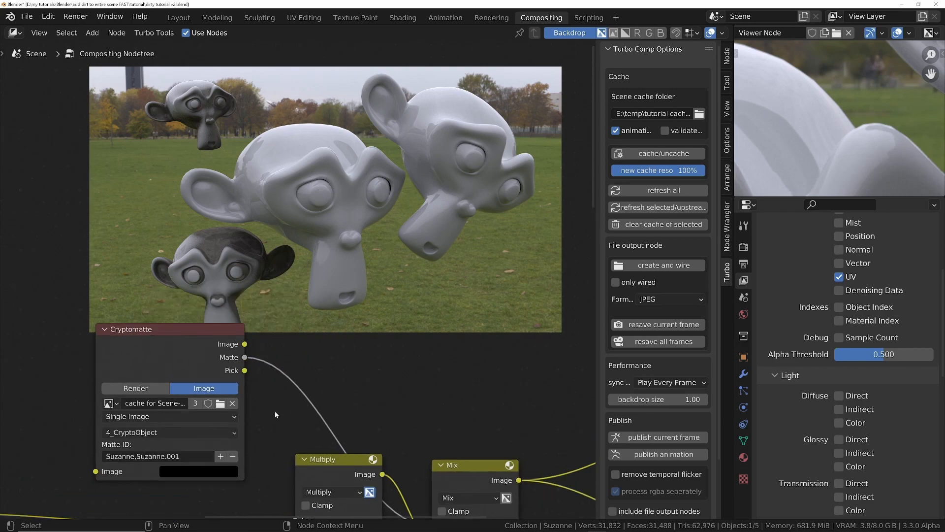
pyautogui.scroll(-2, 290, 408)
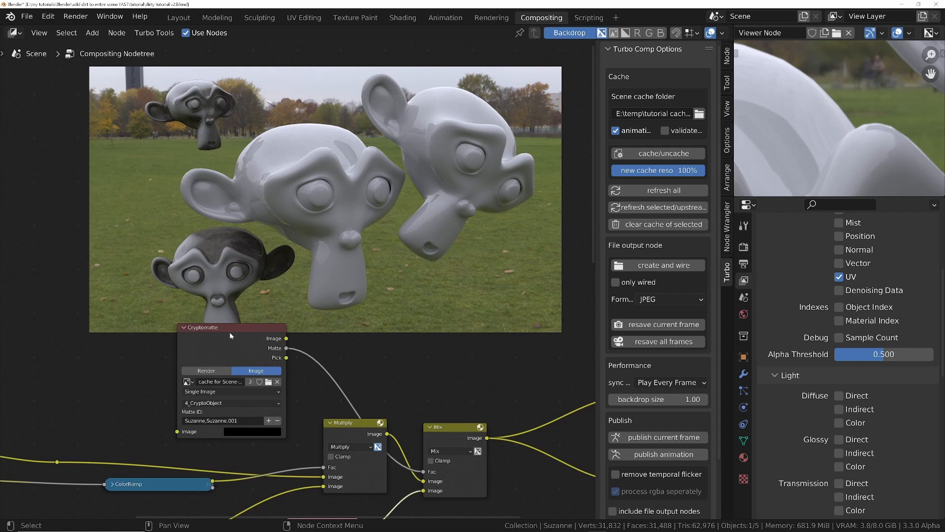
pyautogui.click(242, 420)
pyautogui.press('BackSpace')
pyautogui.press('Return')
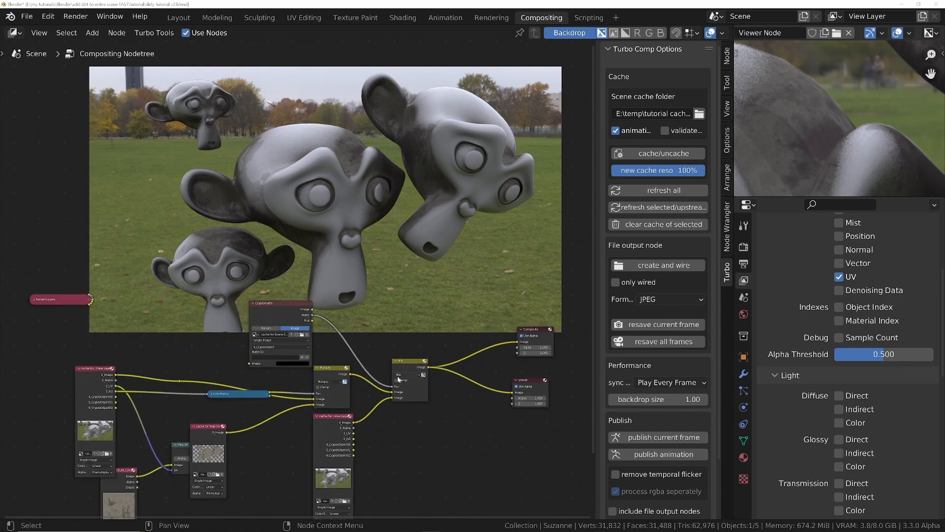
# Step: Shift the Metal019 texture node slightly away from the scene cache node
pyautogui.scroll(-4, 311, 432)
pyautogui.scroll(4, 308, 386)
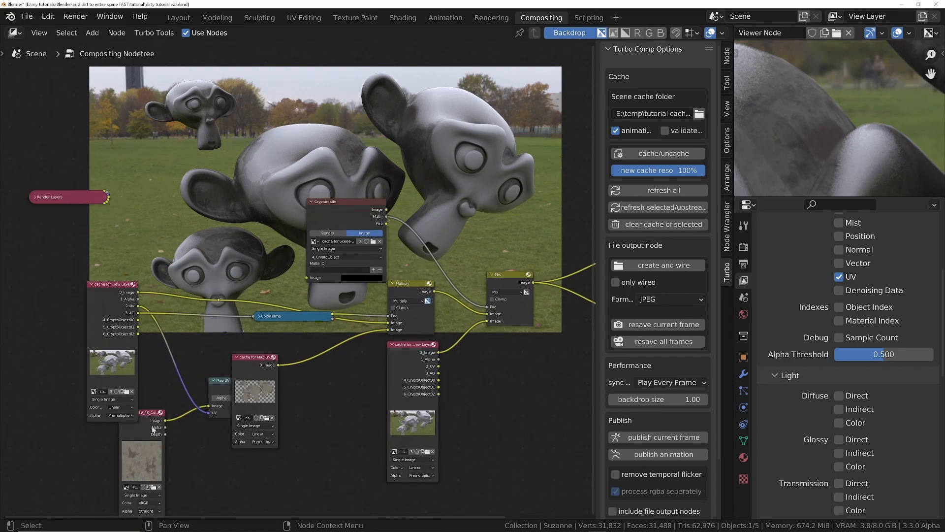
pyautogui.scroll(1, 138, 325)
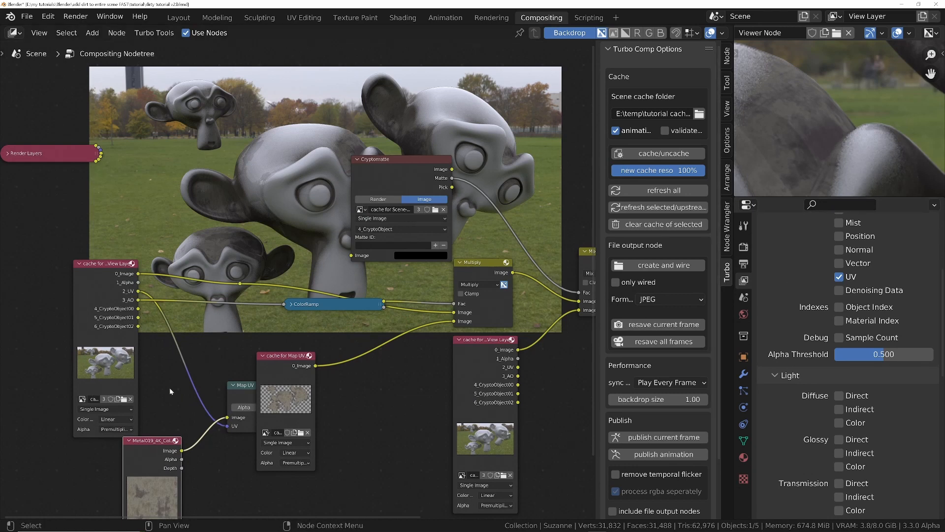
pyautogui.moveTo(152, 440); pyautogui.dragTo(158, 443)
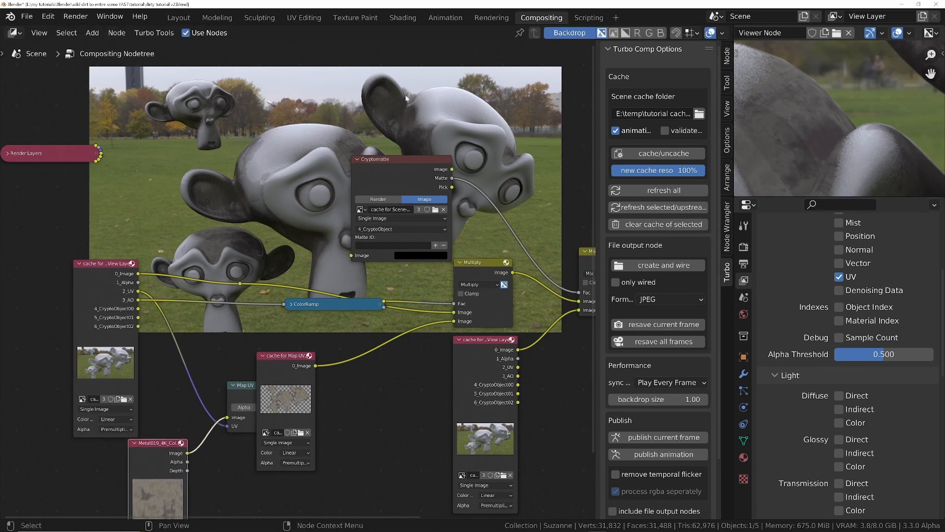
# Step: Preview the original scene cache node's 0_Image output in the Viewer
pyautogui.moveTo(363, 368); pyautogui.dragTo(326, 421, button='middle')
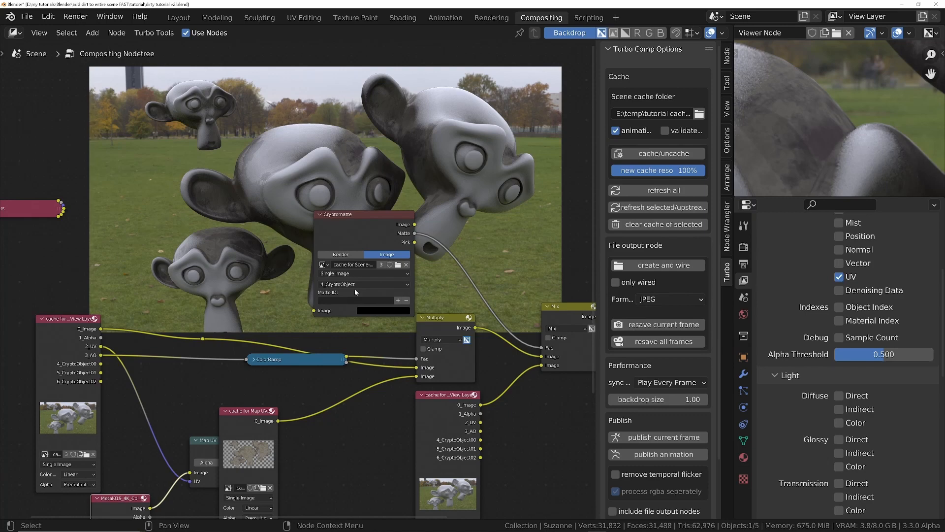
pyautogui.moveTo(356, 292); pyautogui.dragTo(263, 323, button='middle')
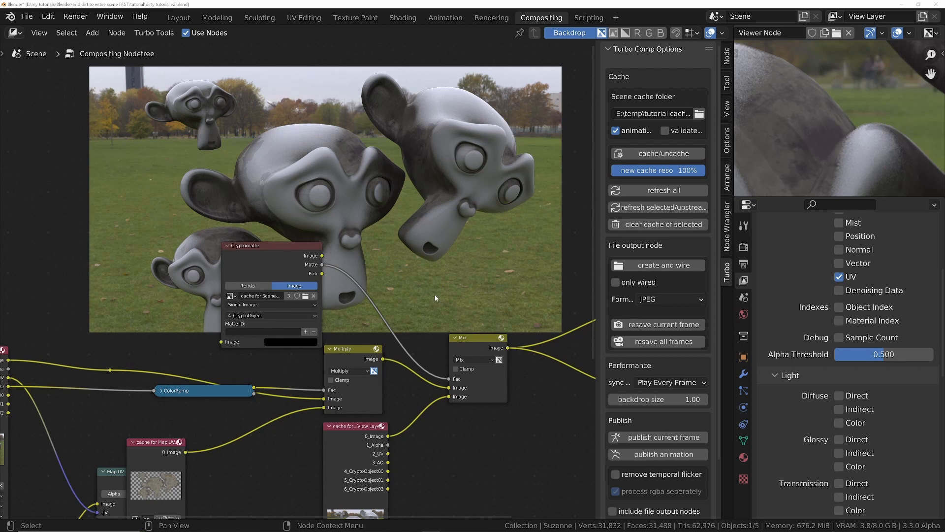
pyautogui.moveTo(435, 294); pyautogui.dragTo(438, 294, button='middle')
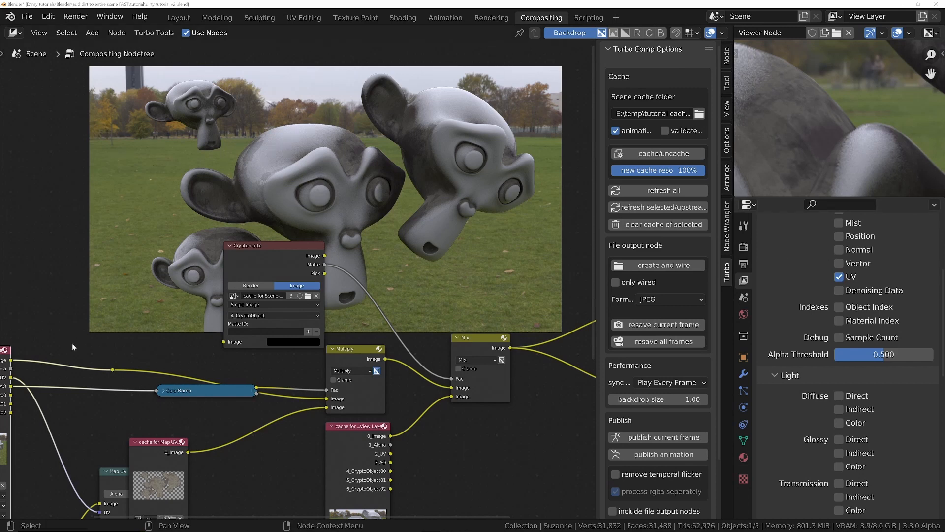
pyautogui.moveTo(73, 348); pyautogui.dragTo(218, 334, button='middle')
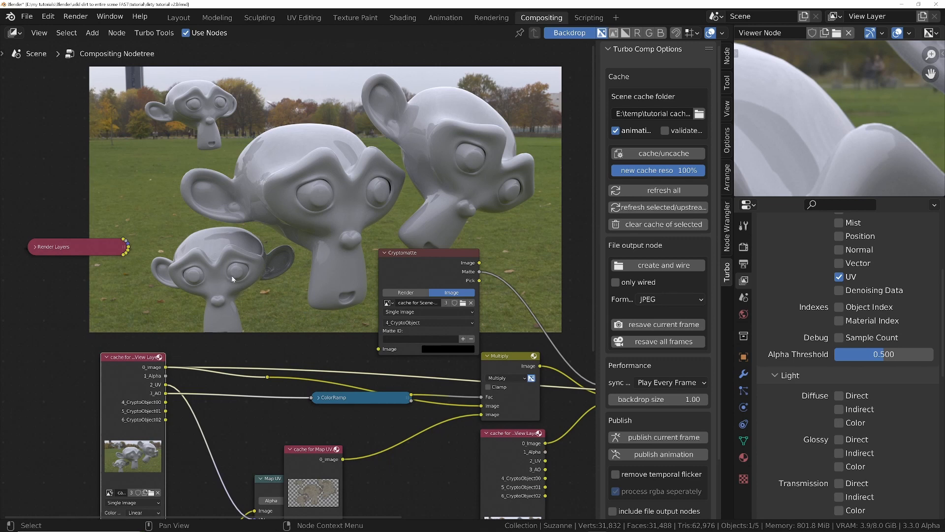
# Step: Enable all Diffuse, Glossy, Transmission and Volume light passes, plus Emission and Environment, for the view layer
pyautogui.scroll(-5, 795, 386)
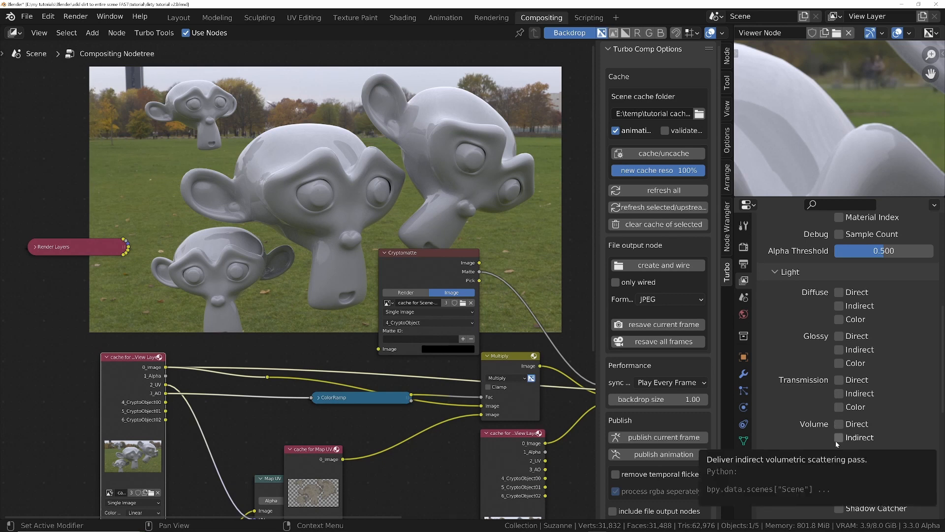
pyautogui.moveTo(436, 352); pyautogui.dragTo(420, 352, button='middle')
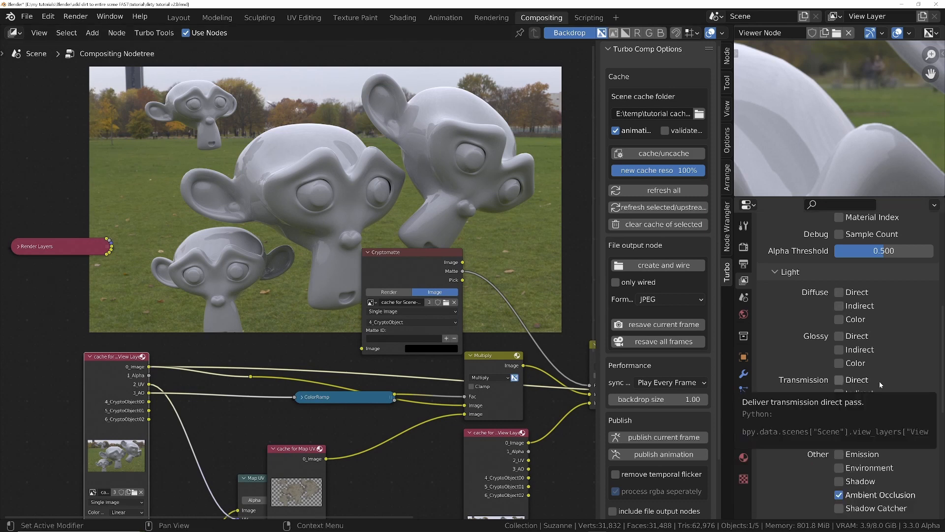
pyautogui.click(838, 305)
pyautogui.click(839, 292)
pyautogui.moveTo(839, 319); pyautogui.dragTo(845, 468)
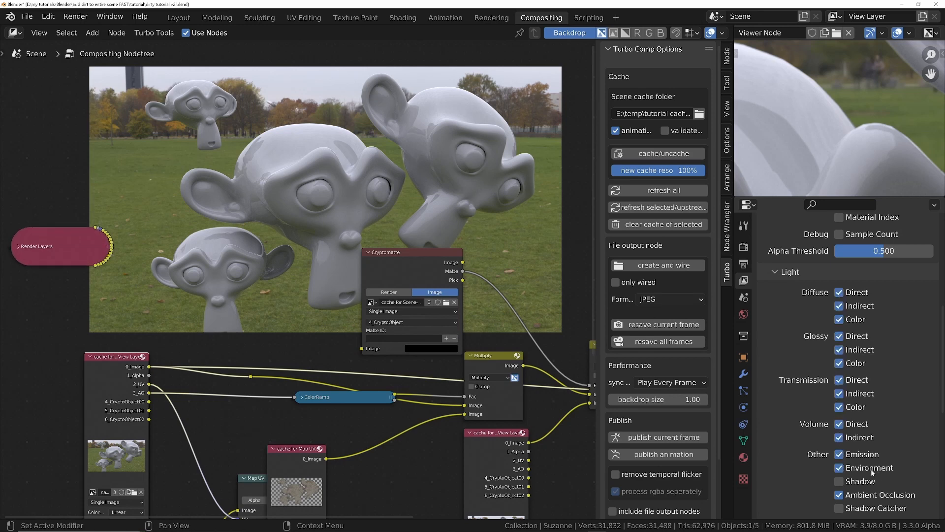
# Step: Expand the Turbo Render Options in the scene's render settings and enable Turbo Render
pyautogui.click(77, 17)
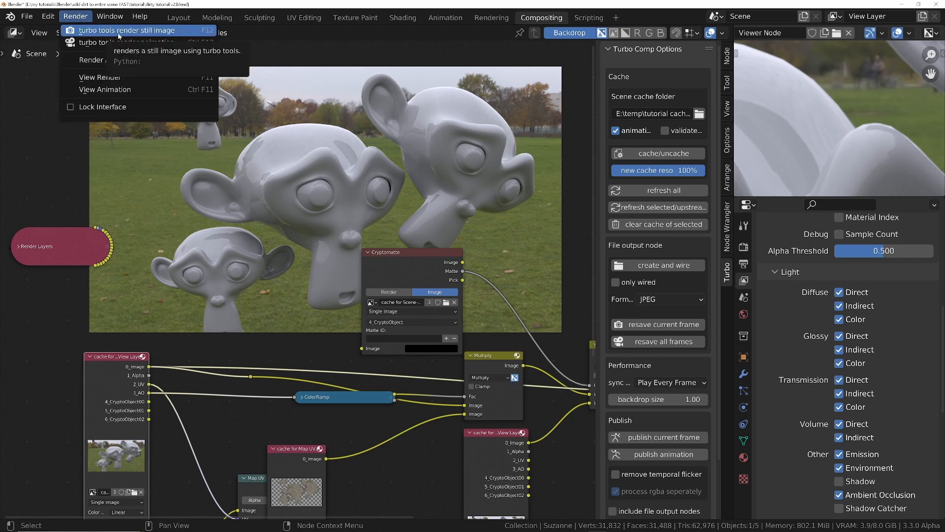
pyautogui.click(744, 246)
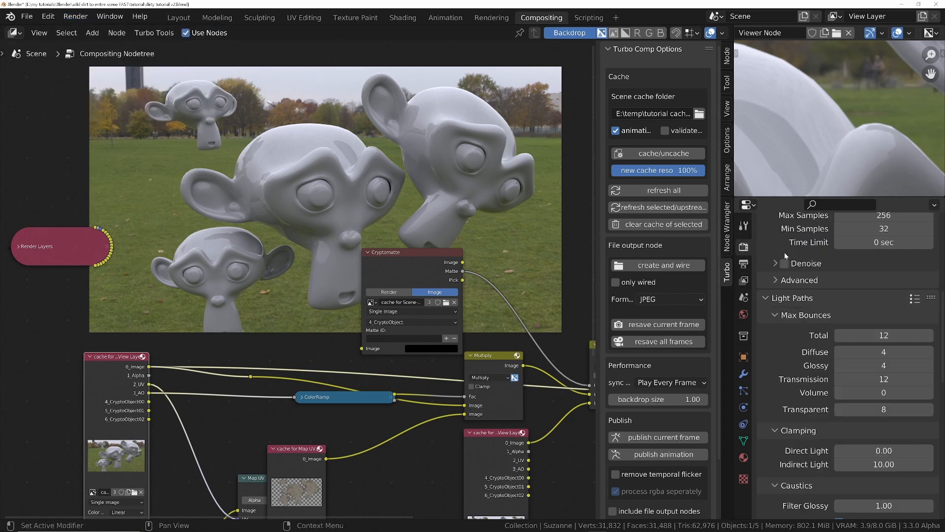
pyautogui.scroll(10, 788, 261)
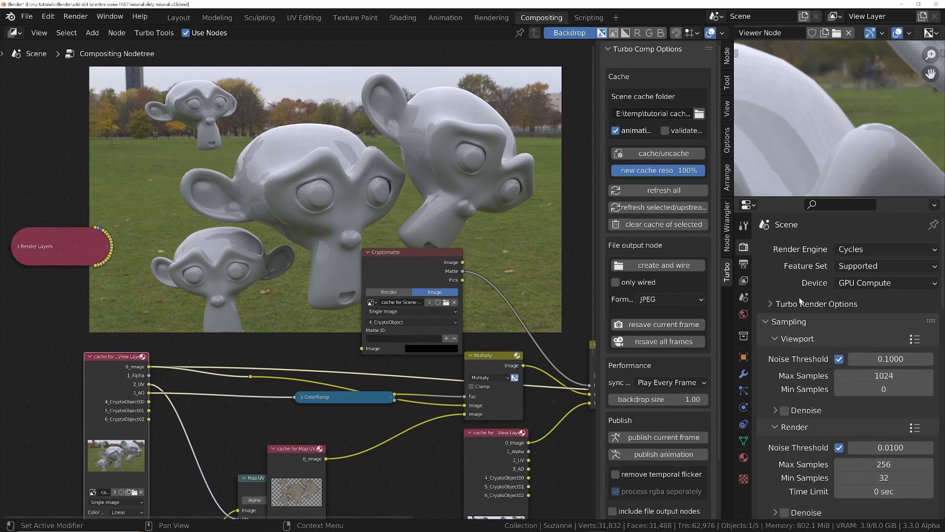
pyautogui.click(801, 304)
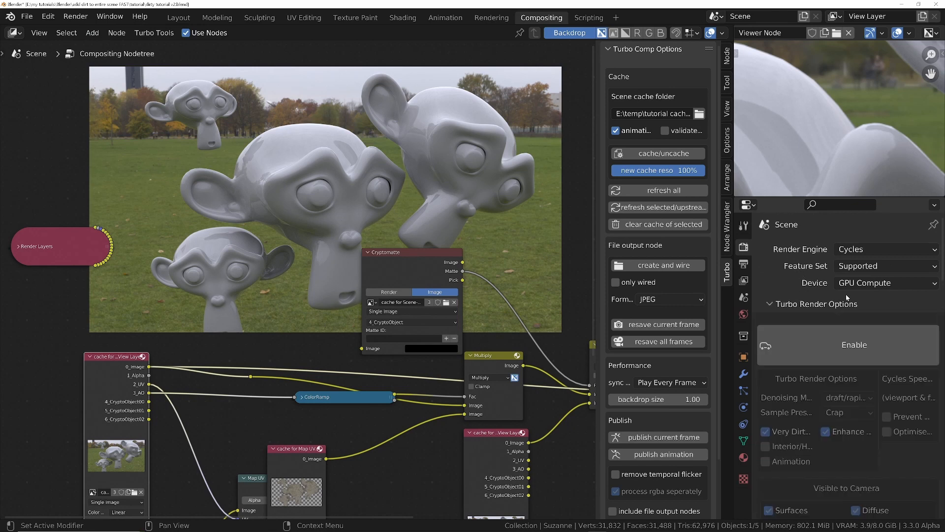
pyautogui.click(842, 346)
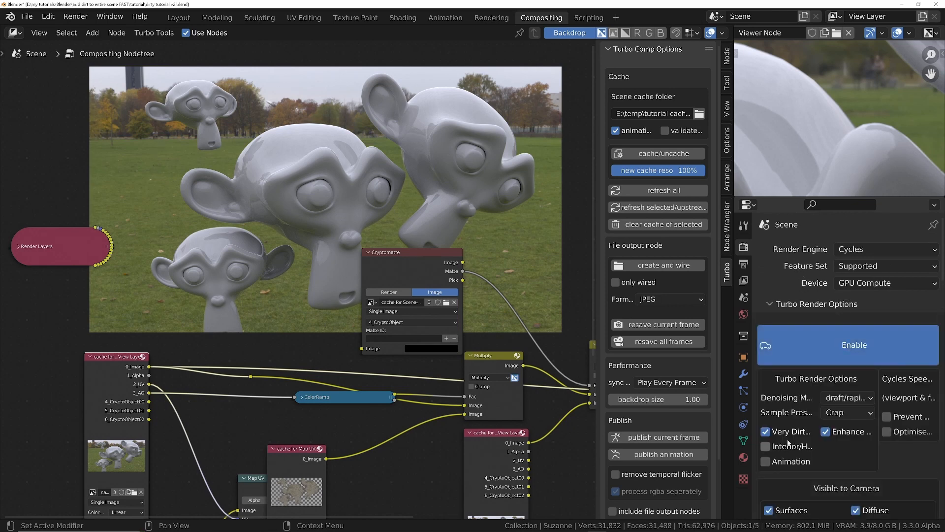
# Step: Set the Turbo Render denoising mode to Ultra and review the Visible to Camera options
pyautogui.scroll(-4, 836, 319)
pyautogui.click(835, 319)
pyautogui.click(812, 380)
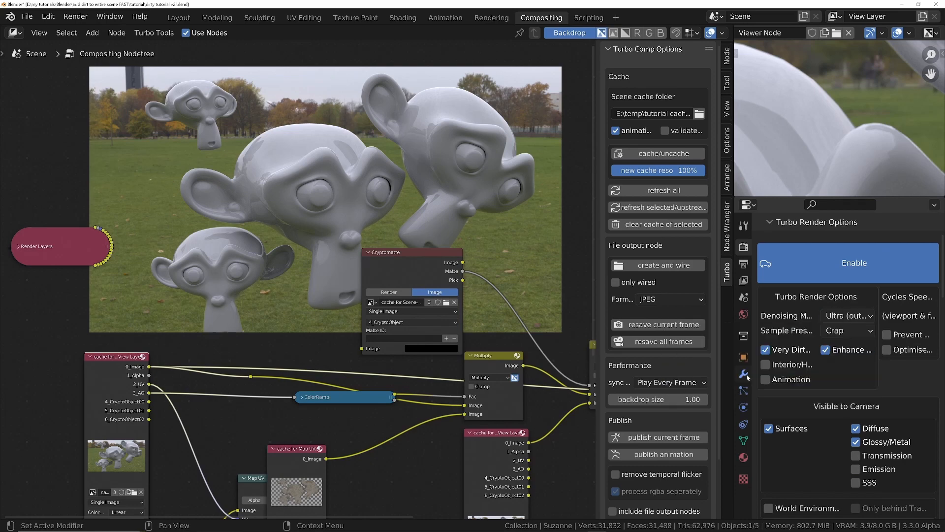
pyautogui.scroll(-12, 830, 281)
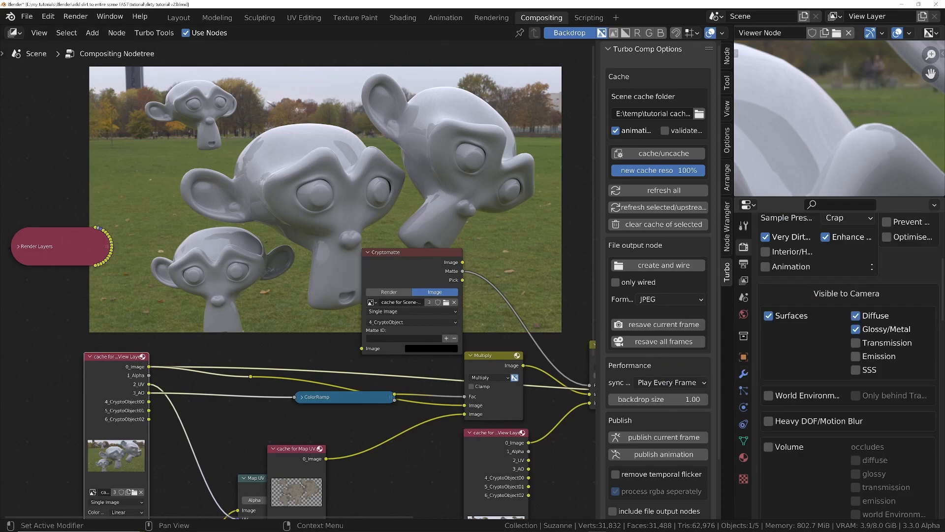
pyautogui.scroll(12, 830, 281)
pyautogui.scroll(1, 830, 281)
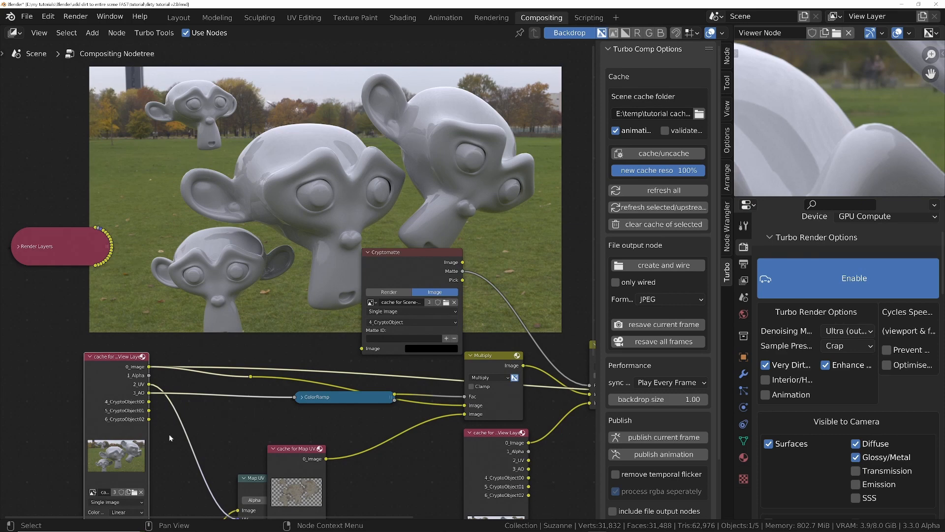
# Step: Set the Turbo Render sample preset to User, collapse the Turbo Render Options and render the scene
pyautogui.click(846, 349)
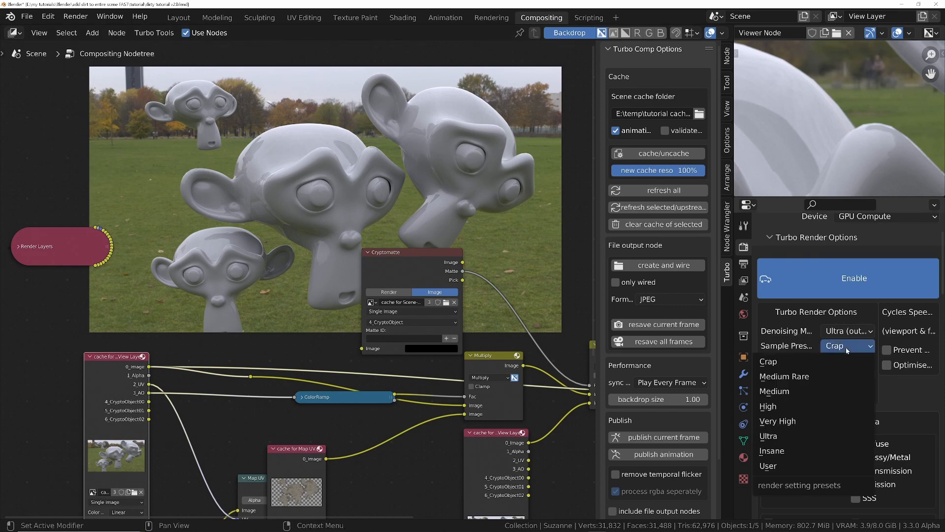
pyautogui.click(790, 467)
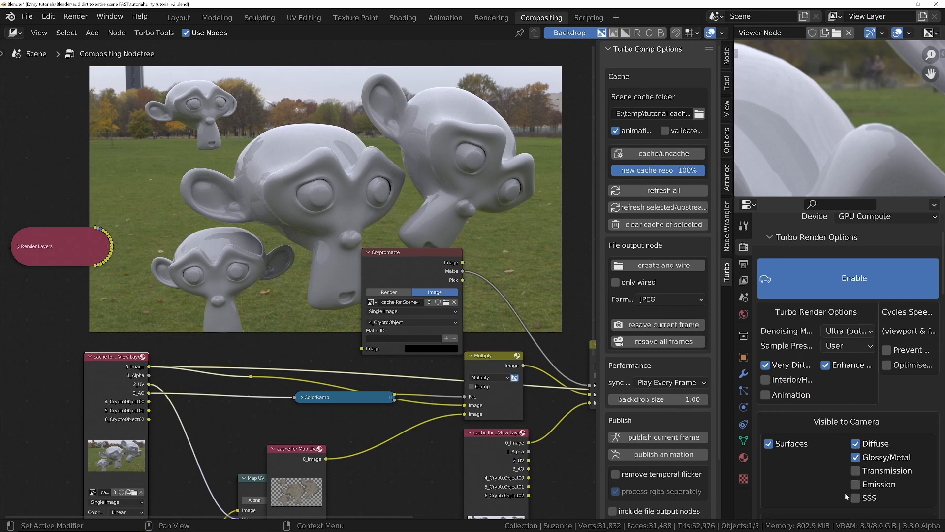
pyautogui.click(771, 236)
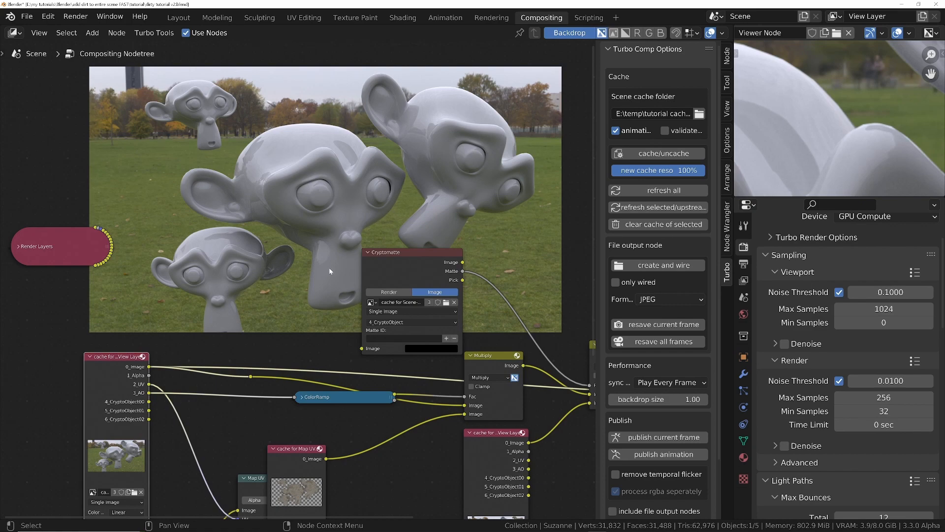
pyautogui.press('F12')
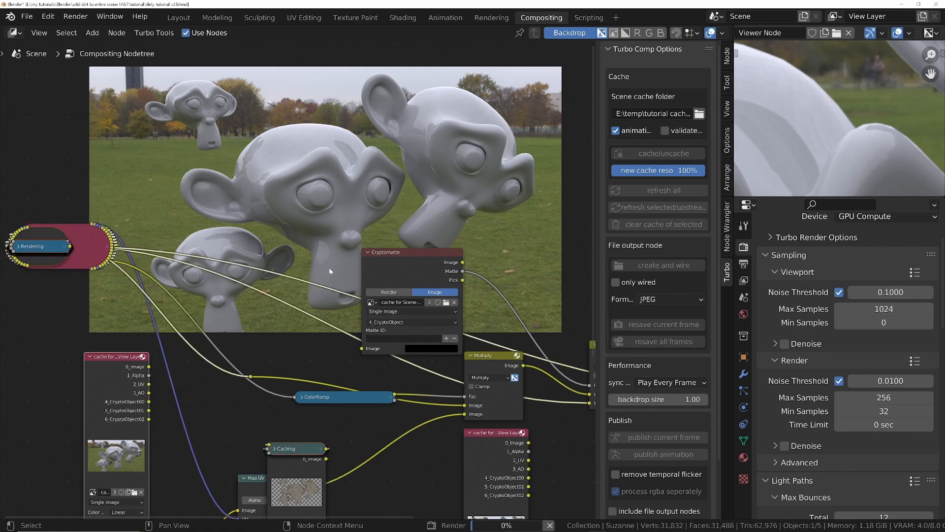
# Step: Switch to the browser's Blender Manual page, examine how Cycles light passes combine into the final image, and return to Blender
pyautogui.hotkey('alt', 'Tab')
pyautogui.hotkey('alt', 'Tab')
pyautogui.hotkey('alt', 'Tab')
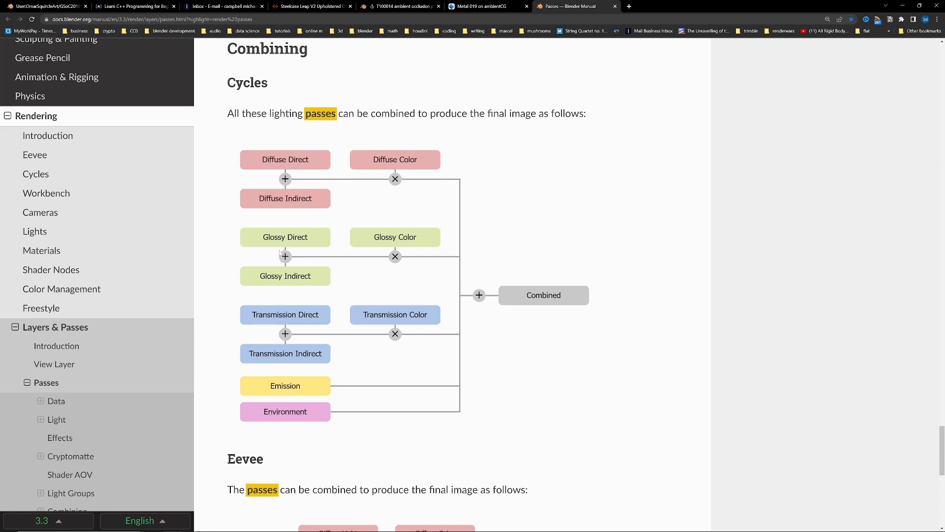
pyautogui.hotkey('alt', 'Tab')
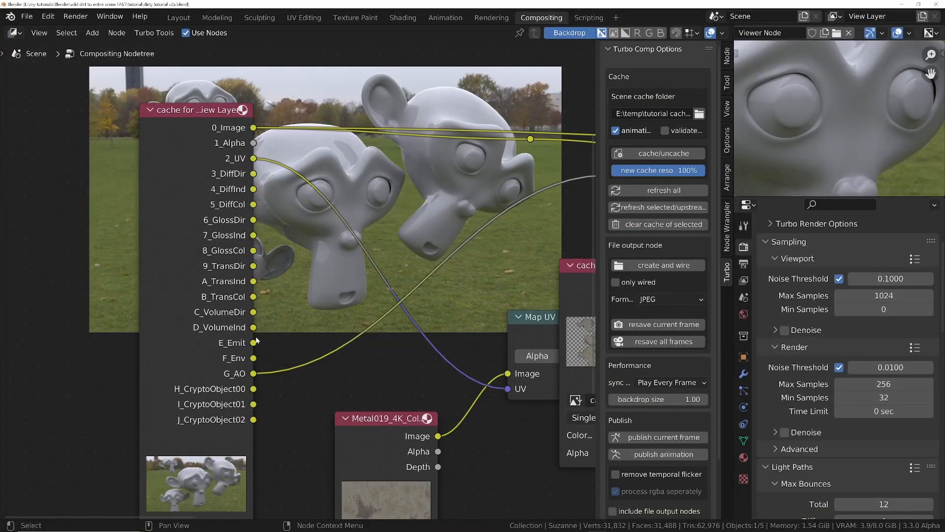
pyautogui.scroll(-4, 256, 339)
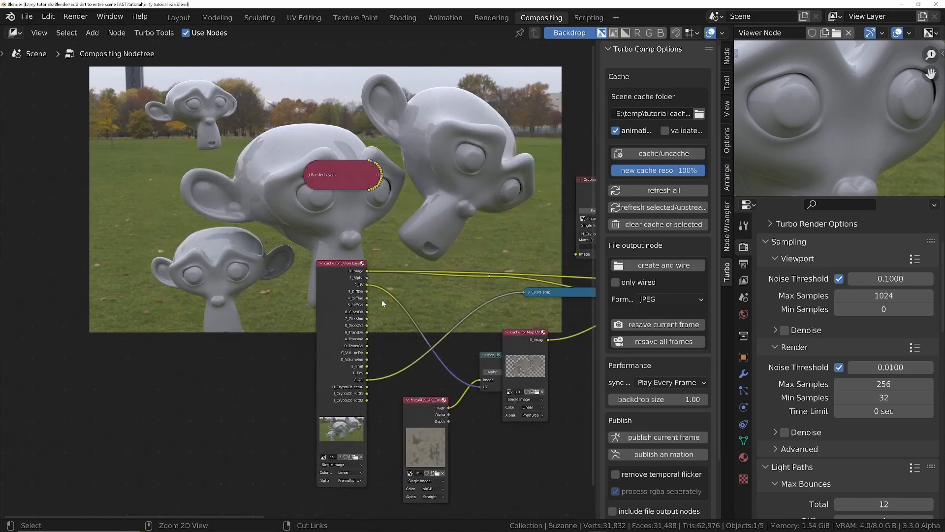
pyautogui.moveTo(382, 299); pyautogui.dragTo(360, 316, button='middle')
pyautogui.hotkey('alt', 'Tab')
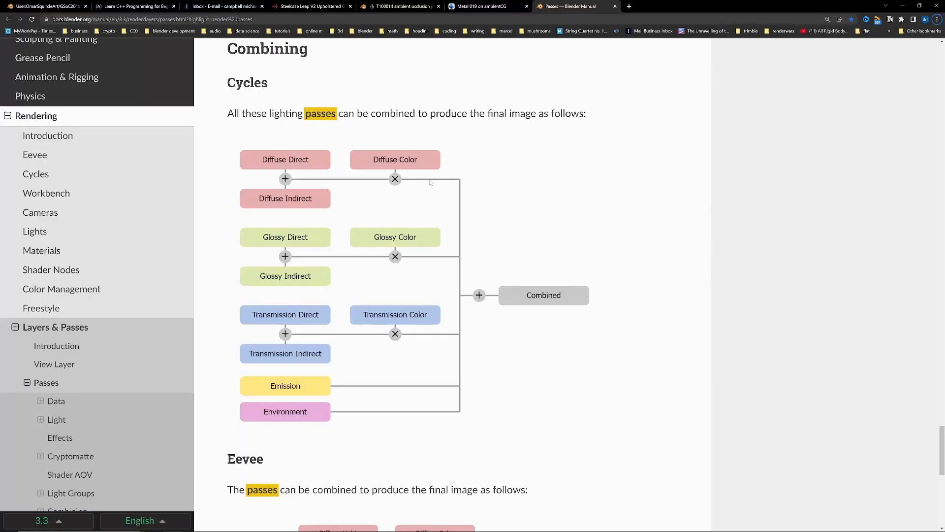
pyautogui.hotkey('alt', 'Tab')
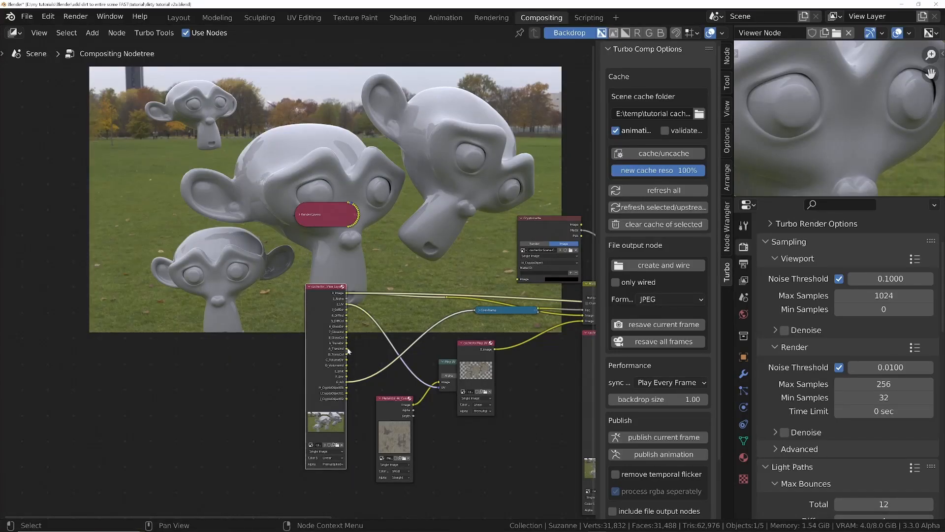
# Step: Preview the scene cache node's 3_DiffDir, 4_DiffInd and 5_DiffCol outputs one after another in the Viewer
pyautogui.moveTo(350, 351); pyautogui.dragTo(434, 275, button='middle')
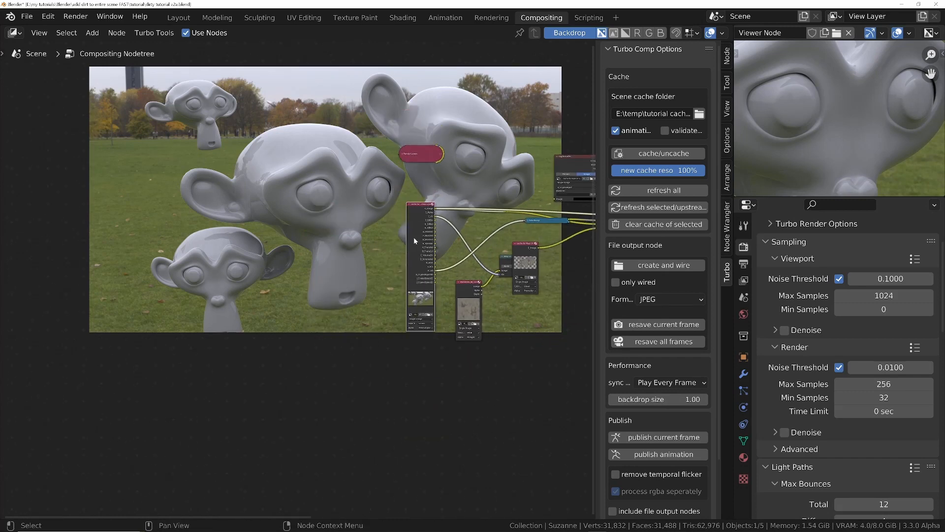
pyautogui.scroll(5, 269, 303)
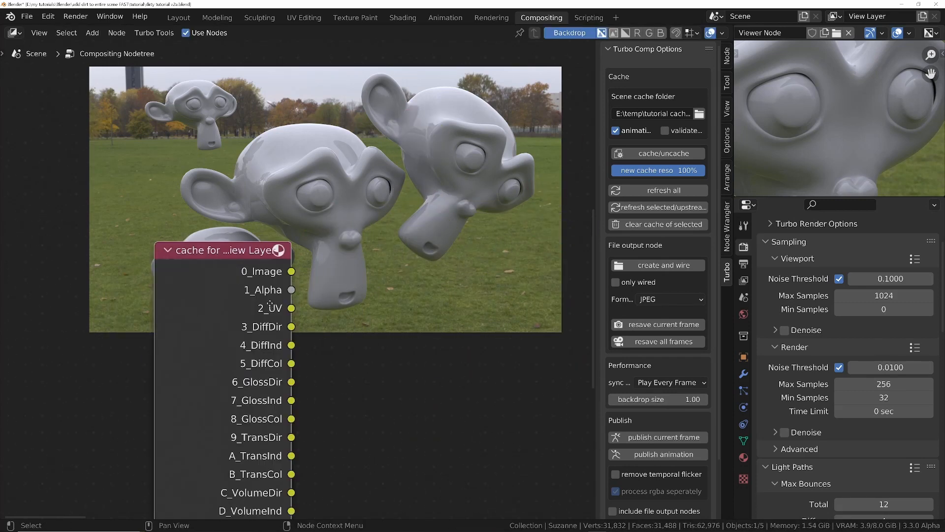
pyautogui.scroll(-1, 217, 276)
pyautogui.moveTo(270, 304); pyautogui.dragTo(211, 282, button='middle')
pyautogui.scroll(3, 229, 283)
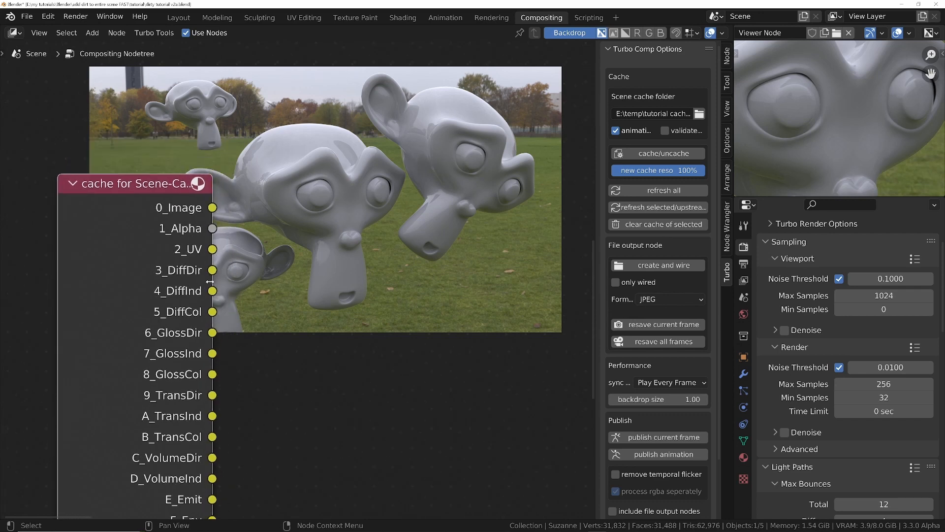
pyautogui.keyDown('ctrl'); pyautogui.keyDown('shift'); pyautogui.click(212, 270); pyautogui.keyUp('shift'); pyautogui.keyUp('ctrl')
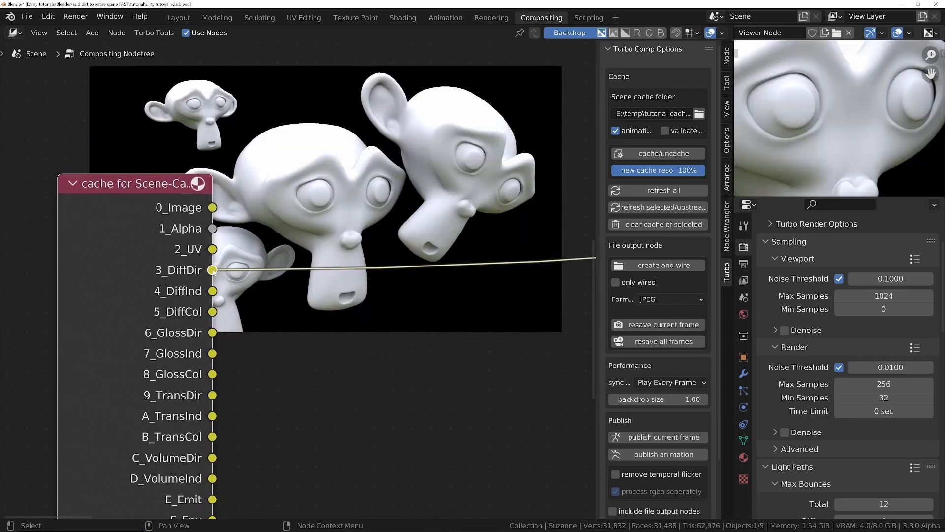
pyautogui.keyDown('ctrl'); pyautogui.keyDown('shift'); pyautogui.click(212, 291); pyautogui.keyUp('shift'); pyautogui.keyUp('ctrl')
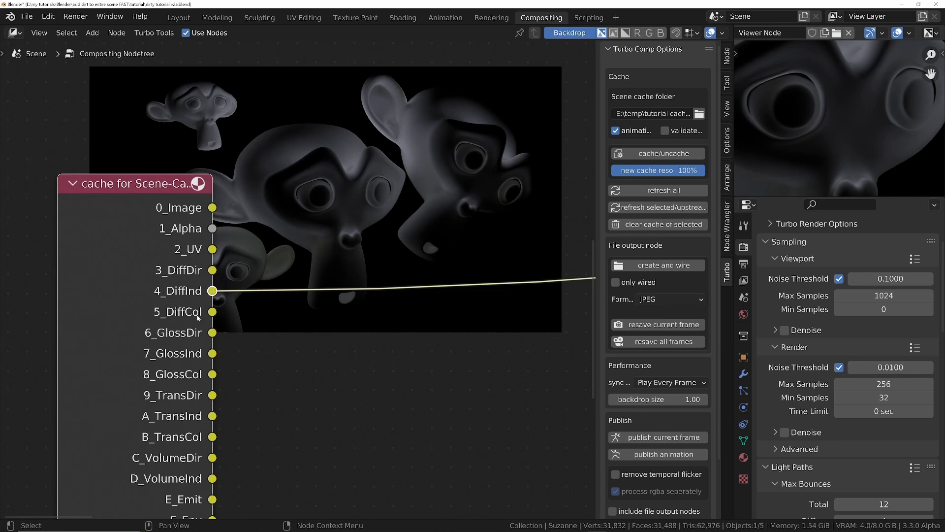
pyautogui.keyDown('ctrl'); pyautogui.keyDown('shift'); pyautogui.click(212, 312); pyautogui.keyUp('shift'); pyautogui.keyUp('ctrl')
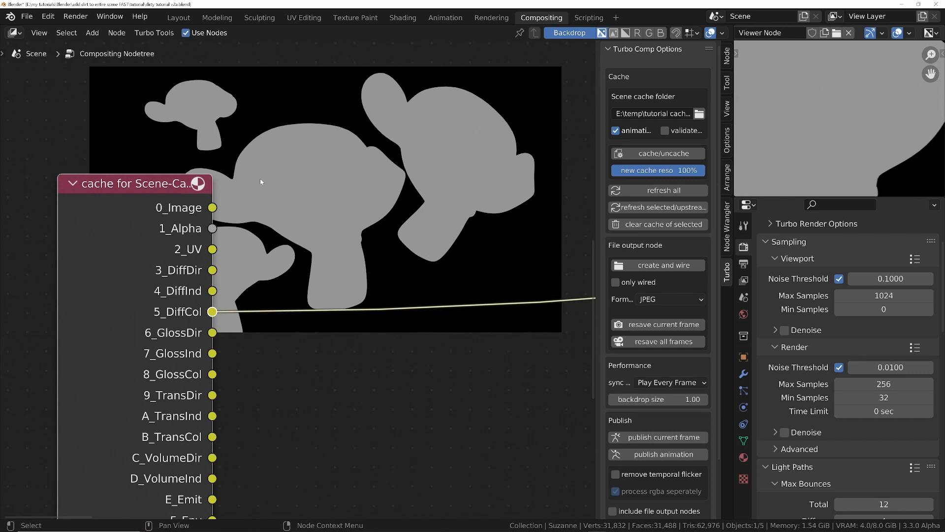
# Step: Examine the Base Color of the Suzanne material in the Layout workspace and return to the Compositing workspace
pyautogui.click(178, 17)
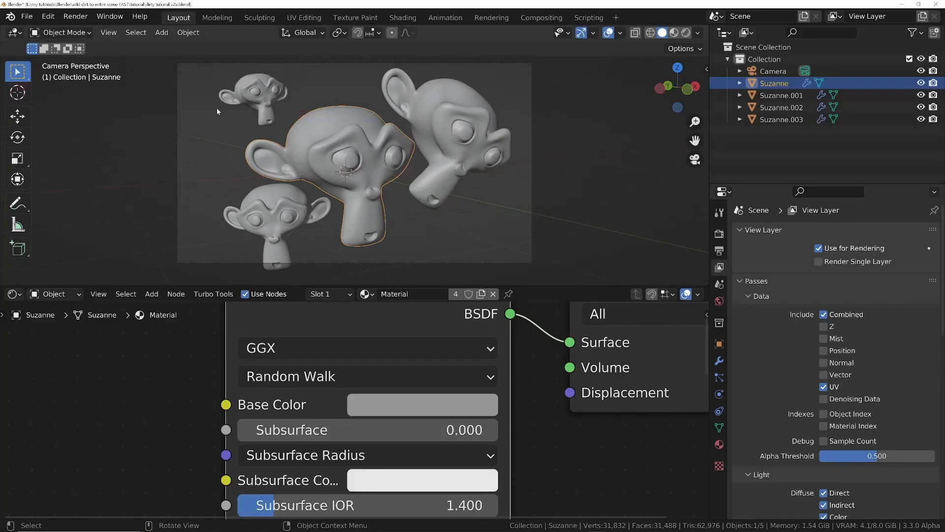
pyautogui.moveTo(303, 342); pyautogui.dragTo(441, 348, button='middle')
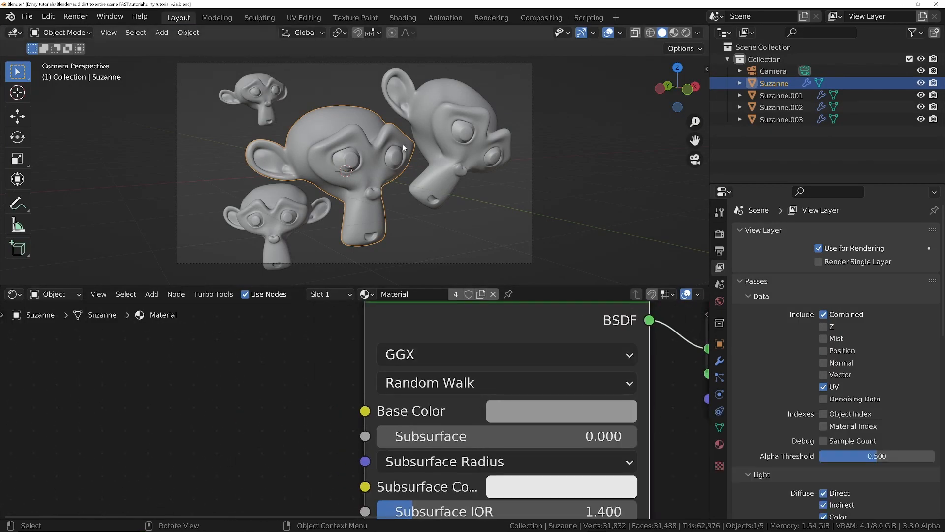
pyautogui.click(538, 18)
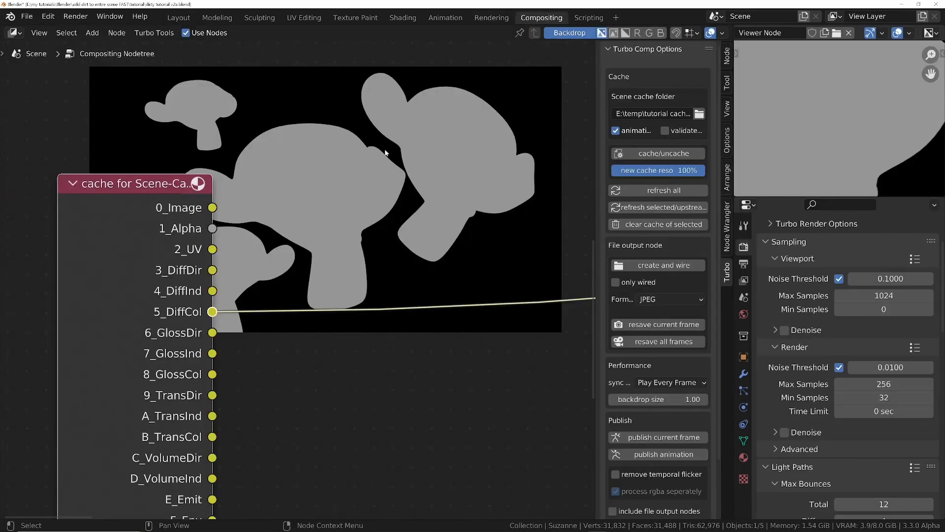
# Step: Preview the scene cache node's 6_GlossDir, 7_GlossInd and 8_GlossCol outputs in the Viewer
pyautogui.keyDown('ctrl'); pyautogui.keyDown('shift'); pyautogui.click(211, 333); pyautogui.keyUp('shift'); pyautogui.keyUp('ctrl')
pyautogui.keyDown('ctrl'); pyautogui.keyDown('shift'); pyautogui.click(213, 353); pyautogui.keyUp('shift'); pyautogui.keyUp('ctrl')
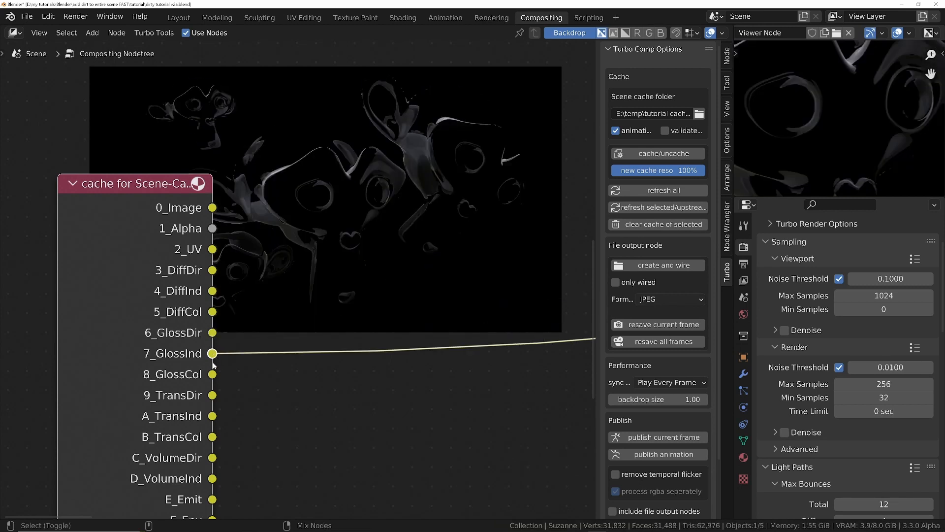
pyautogui.keyDown('ctrl'); pyautogui.keyDown('shift'); pyautogui.click(212, 374); pyautogui.keyUp('shift'); pyautogui.keyUp('ctrl')
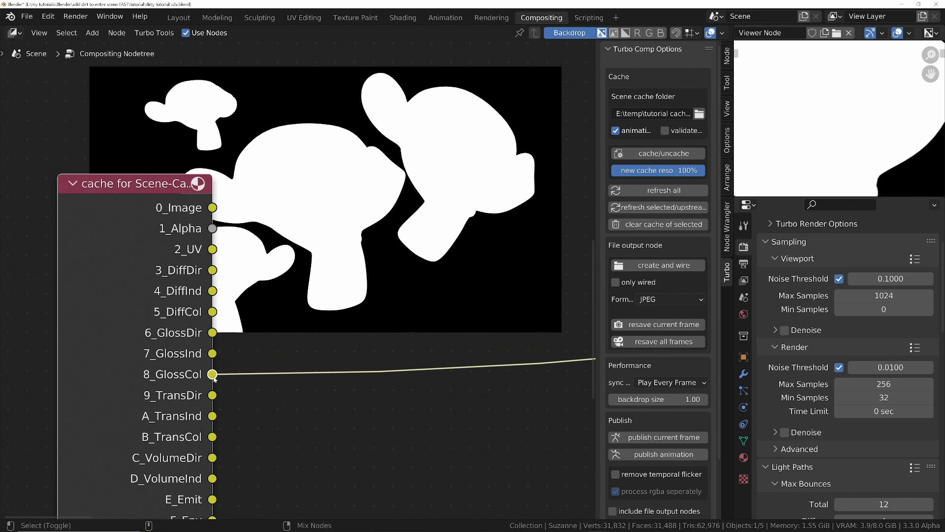
# Step: Preview the scene cache node's transmission, volume, E_Emit and F_Env outputs in turn in the Viewer
pyautogui.keyDown('ctrl'); pyautogui.keyDown('shift'); pyautogui.click(213, 395); pyautogui.keyUp('shift'); pyautogui.keyUp('ctrl')
pyautogui.keyDown('ctrl'); pyautogui.keyDown('shift'); pyautogui.click(212, 416); pyautogui.keyUp('shift'); pyautogui.keyUp('ctrl')
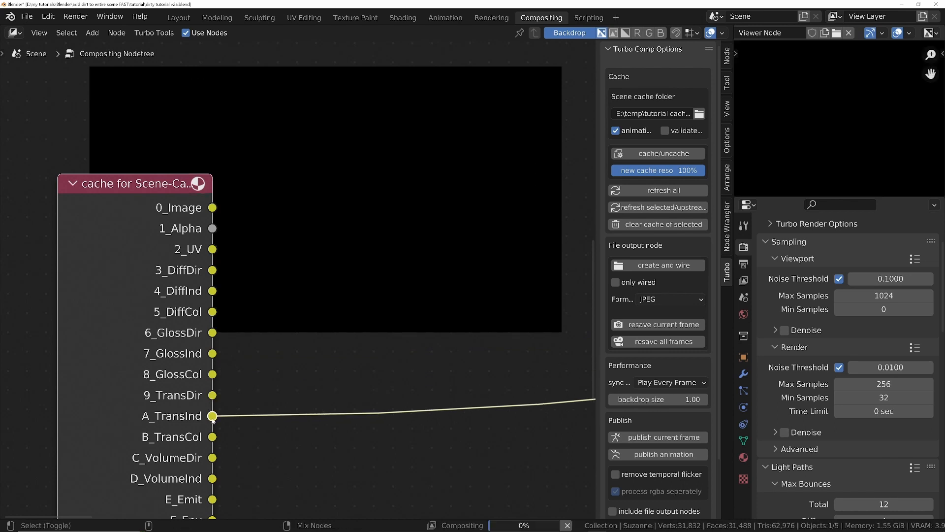
pyautogui.keyDown('ctrl'); pyautogui.keyDown('shift'); pyautogui.click(212, 437); pyautogui.keyUp('shift'); pyautogui.keyUp('ctrl')
pyautogui.moveTo(212, 437); pyautogui.dragTo(173, 349, button='middle')
pyautogui.keyDown('ctrl'); pyautogui.keyDown('shift'); pyautogui.click(172, 377); pyautogui.keyUp('shift'); pyautogui.keyUp('ctrl')
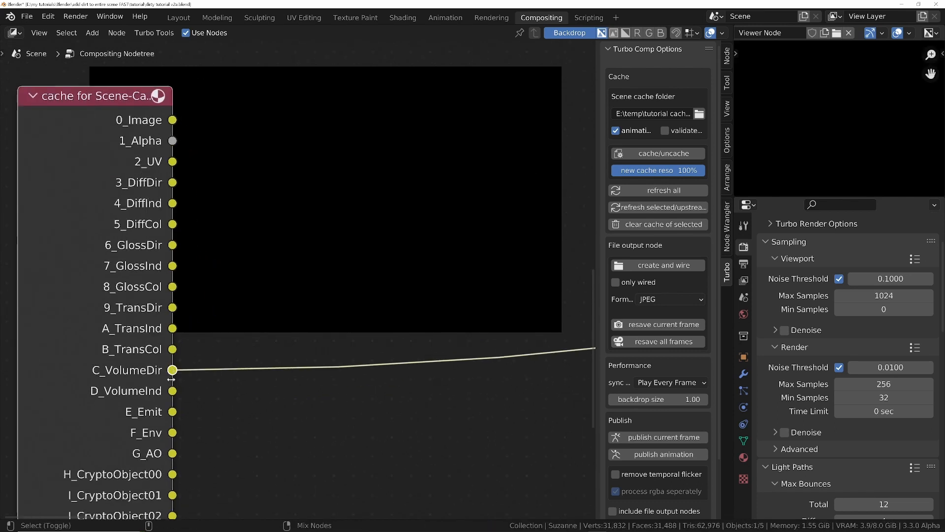
pyautogui.keyDown('ctrl'); pyautogui.keyDown('shift'); pyautogui.click(172, 389); pyautogui.keyUp('shift'); pyautogui.keyUp('ctrl')
pyautogui.keyDown('ctrl'); pyautogui.keyDown('shift'); pyautogui.click(173, 414); pyautogui.keyUp('shift'); pyautogui.keyUp('ctrl')
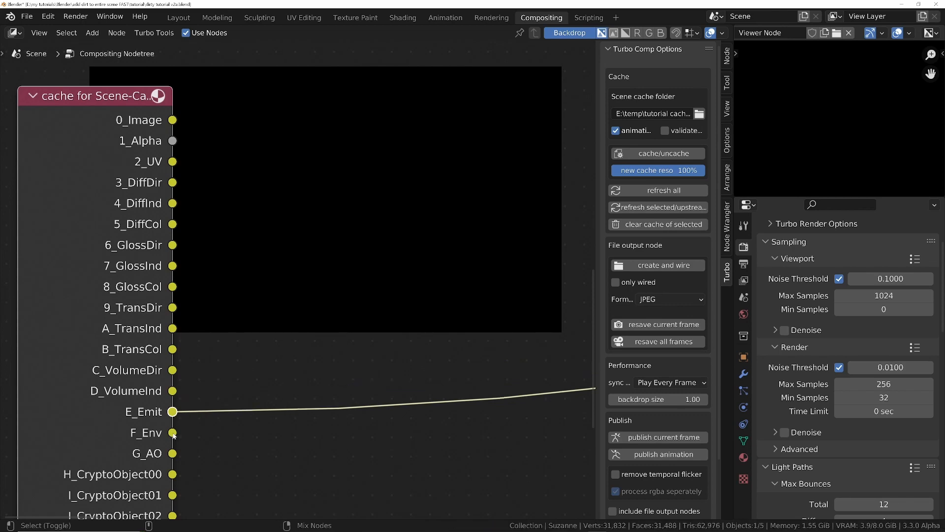
pyautogui.keyDown('ctrl'); pyautogui.keyDown('shift'); pyautogui.click(173, 433); pyautogui.keyUp('shift'); pyautogui.keyUp('ctrl')
# Step: Add a Mix node beside the scene cache node's diffuse outputs and set its blend mode to Add
pyautogui.scroll(-3, 350, 274)
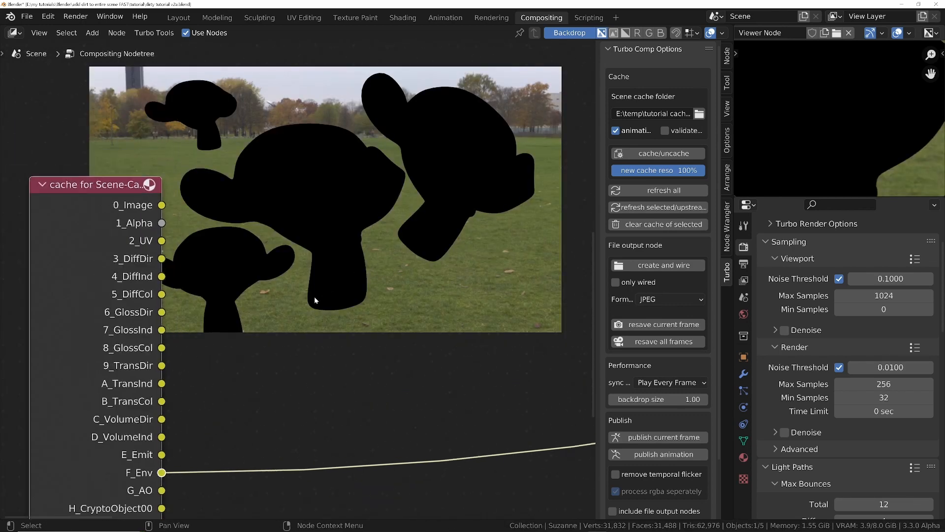
pyautogui.scroll(-3, 315, 301)
pyautogui.moveTo(260, 336); pyautogui.dragTo(211, 371, button='middle')
pyautogui.hotkey('shift', 'a')
pyautogui.click(221, 336)
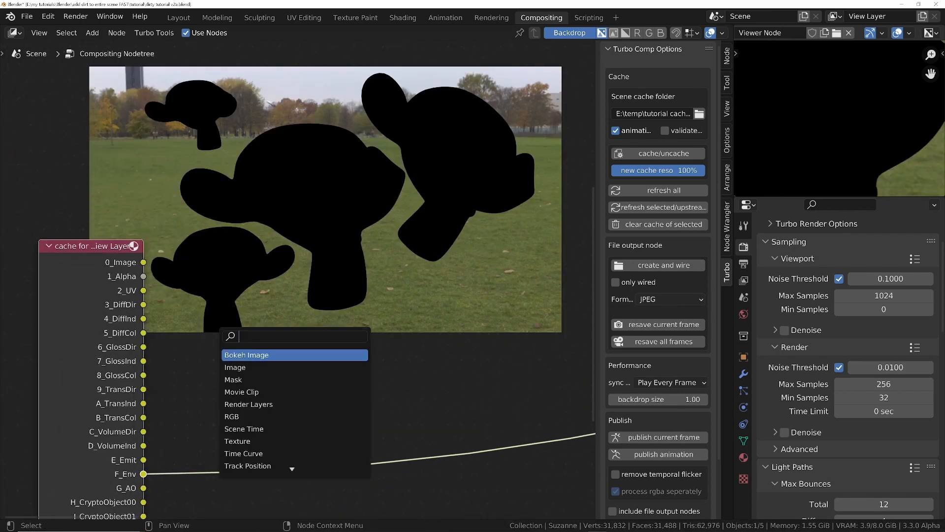
pyautogui.write('mix')
pyautogui.press('Return')
pyautogui.click(201, 321)
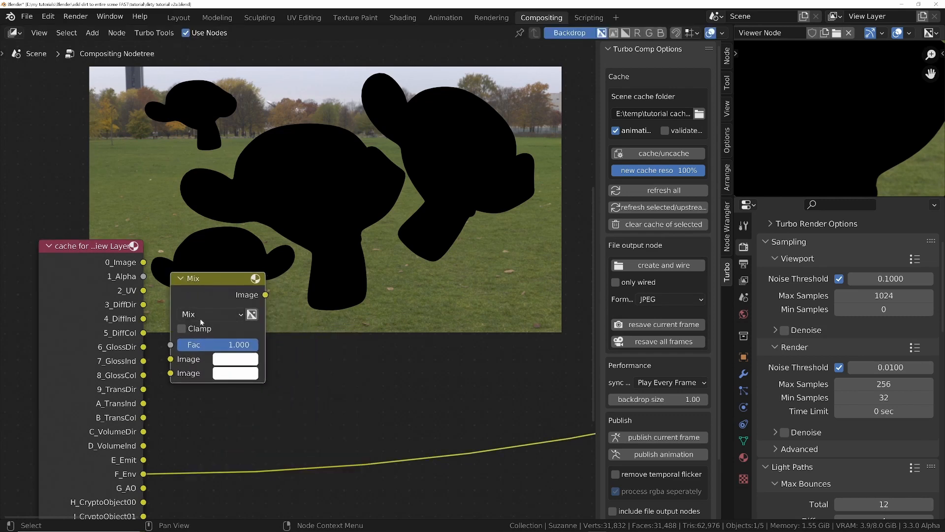
pyautogui.click(201, 321)
pyautogui.click(207, 183)
# Step: Duplicate the Add node, set the copy's blend mode to Multiply and place it after the Add node
pyautogui.hotkey('shift', 'd')
pyautogui.click(315, 293)
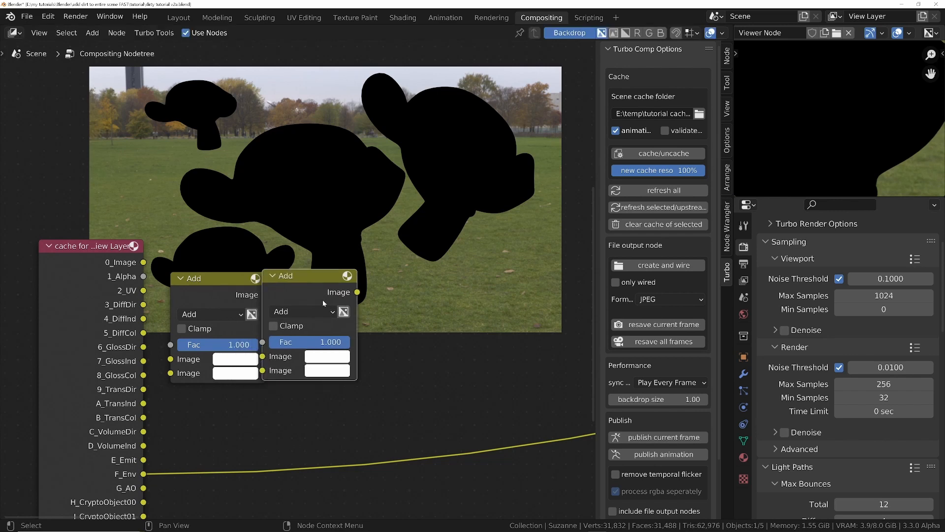
pyautogui.click(310, 311)
pyautogui.click(305, 260)
pyautogui.press('g')
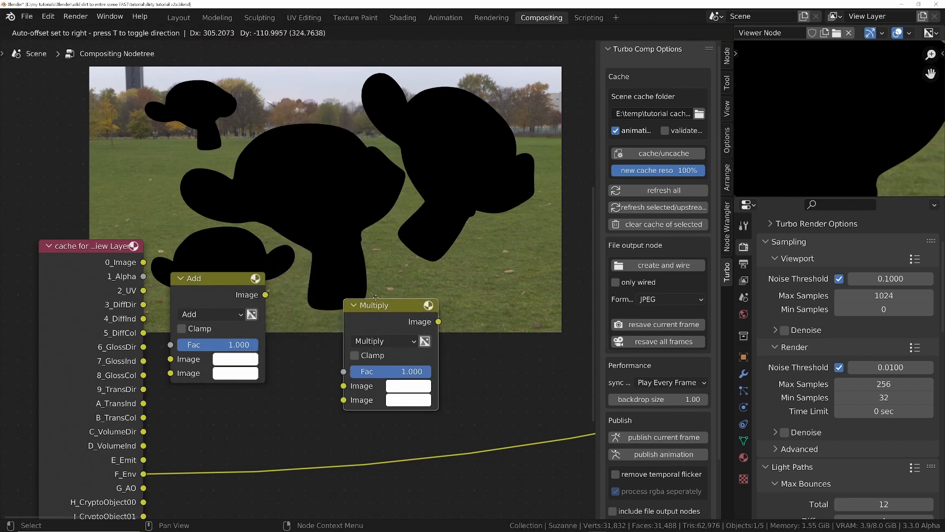
pyautogui.click(304, 282)
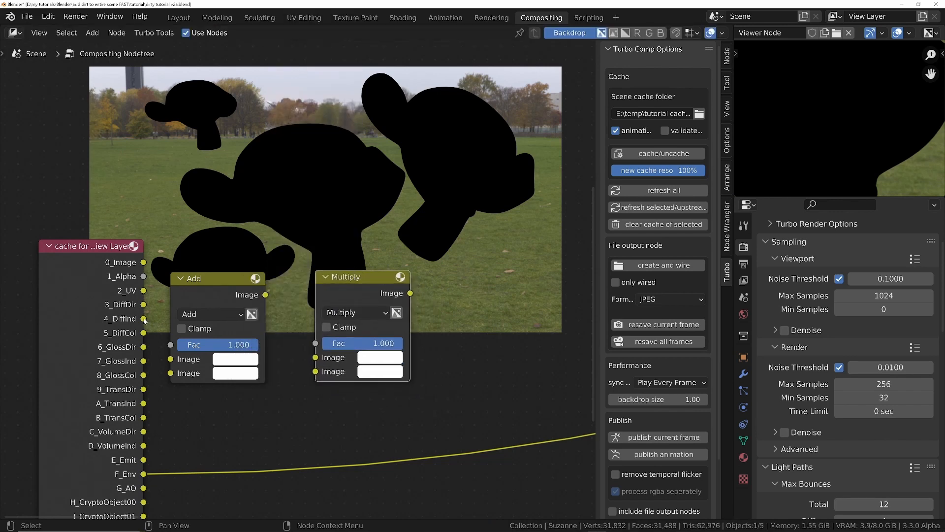
# Step: Feed 3_DiffDir and 4_DiffInd into the Add node, and combine its result with 5_DiffCol in the Multiply node
pyautogui.moveTo(143, 305); pyautogui.dragTo(170, 359)
pyautogui.moveTo(143, 318); pyautogui.dragTo(171, 372)
pyautogui.moveTo(218, 280); pyautogui.dragTo(316, 358)
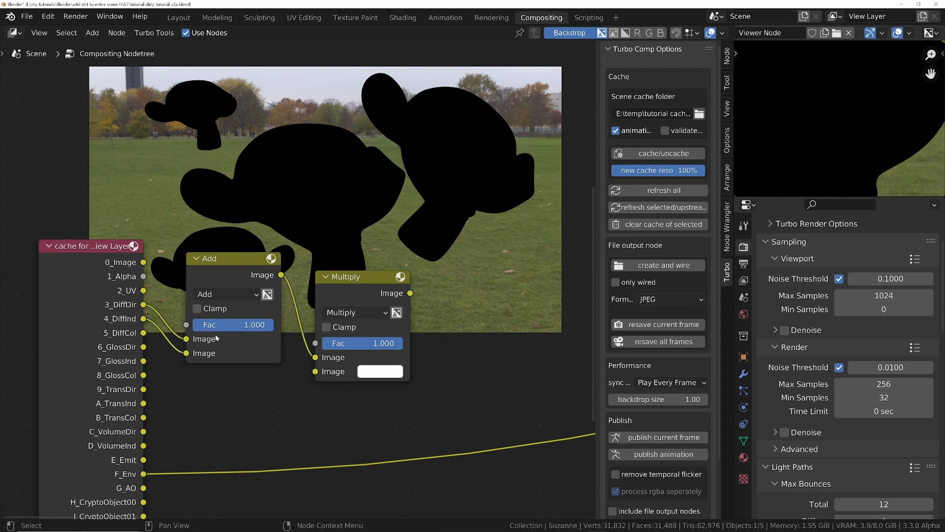
pyautogui.moveTo(143, 333); pyautogui.dragTo(324, 377)
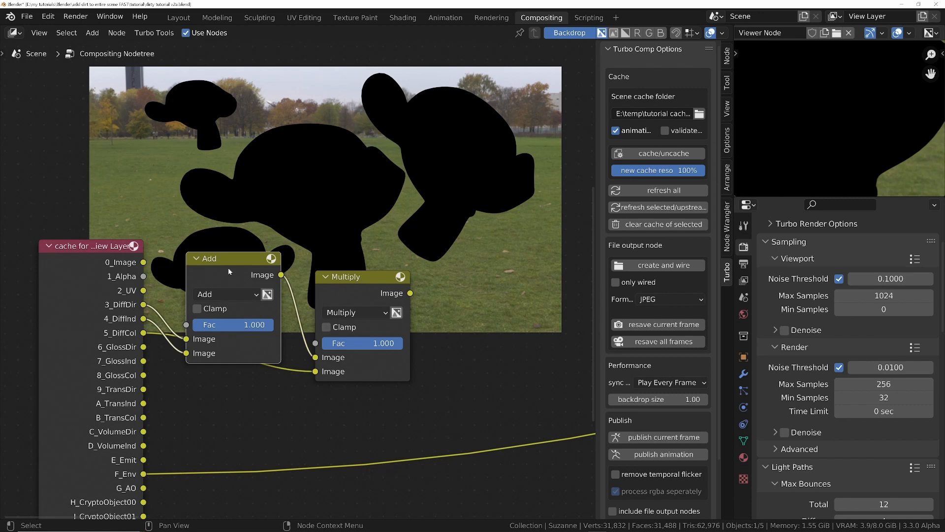
# Step: Collapse the diffuse Add and Multiply nodes and space them out beside the scene cache node
pyautogui.press('h')
pyautogui.click(341, 291)
pyautogui.press('h')
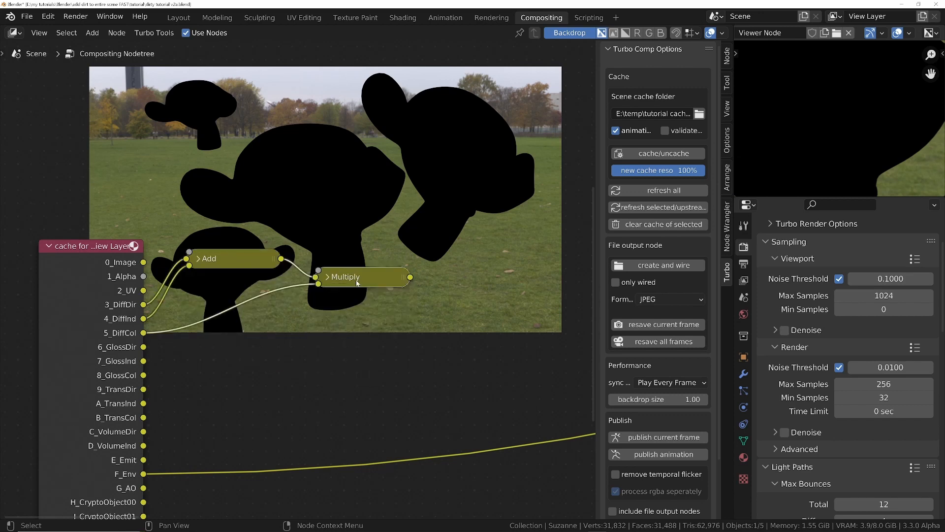
pyautogui.moveTo(357, 283); pyautogui.dragTo(398, 332)
pyautogui.moveTo(231, 258); pyautogui.dragTo(280, 279)
# Step: Duplicate the linked Add and Multiply node pair and place the copy below the original
pyautogui.moveTo(256, 225); pyautogui.dragTo(364, 331)
pyautogui.hotkey('shift', 'd')
pyautogui.click(267, 291)
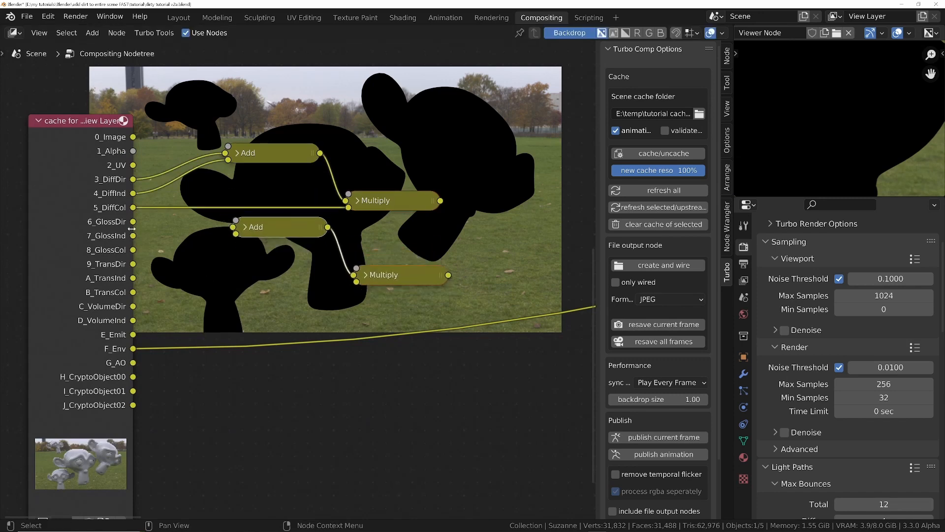
# Step: Connect 6_GlossDir and 7_GlossInd to the second Add node and 8_GlossCol to the second Multiply node's free image input
pyautogui.moveTo(133, 222); pyautogui.dragTo(235, 229)
pyautogui.moveTo(130, 237); pyautogui.dragTo(236, 234)
pyautogui.moveTo(132, 250); pyautogui.dragTo(354, 282)
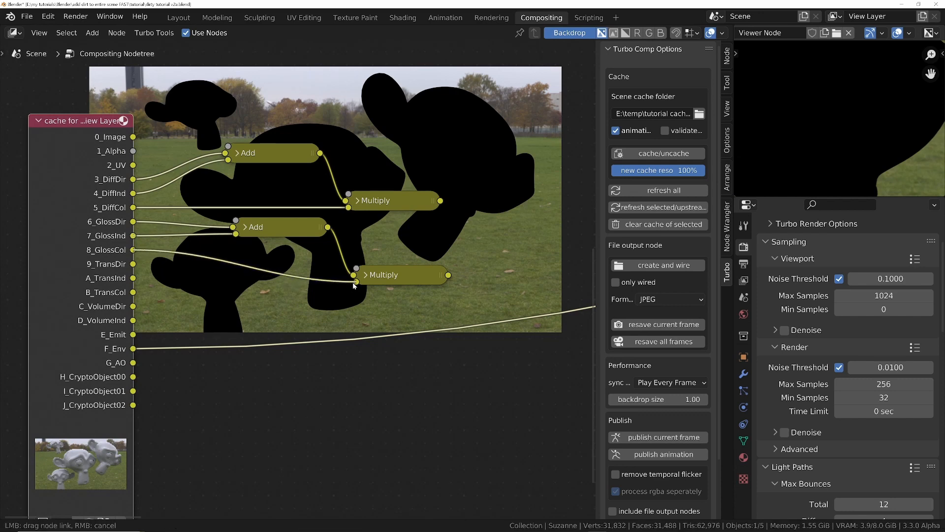
pyautogui.moveTo(315, 264); pyautogui.dragTo(261, 170, button='middle')
pyautogui.click(262, 171)
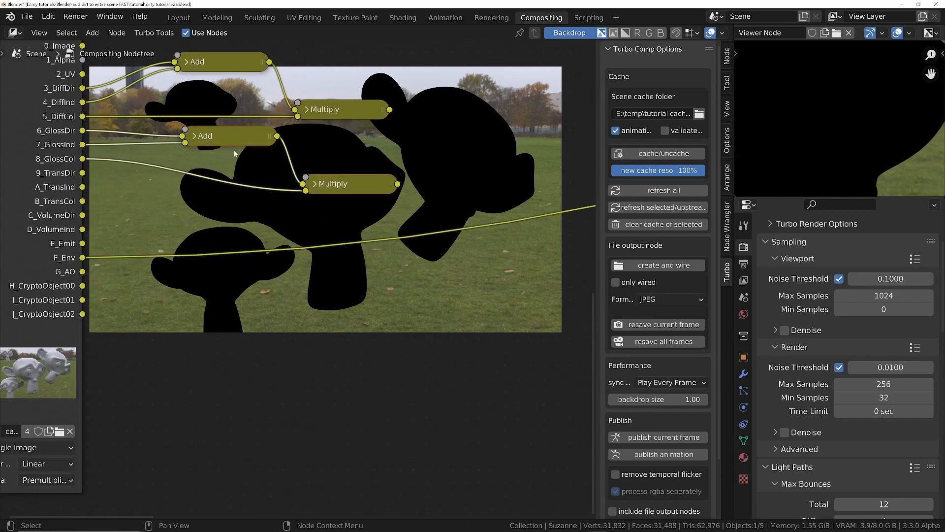
# Step: Duplicate the Add and Multiply pair below the glossy nodes and wire in 9_TransDir, A_TransInd and B_TransCol the same way
pyautogui.hotkey('shift', 'd')
pyautogui.click(243, 239)
pyautogui.moveTo(83, 173); pyautogui.dragTo(189, 223)
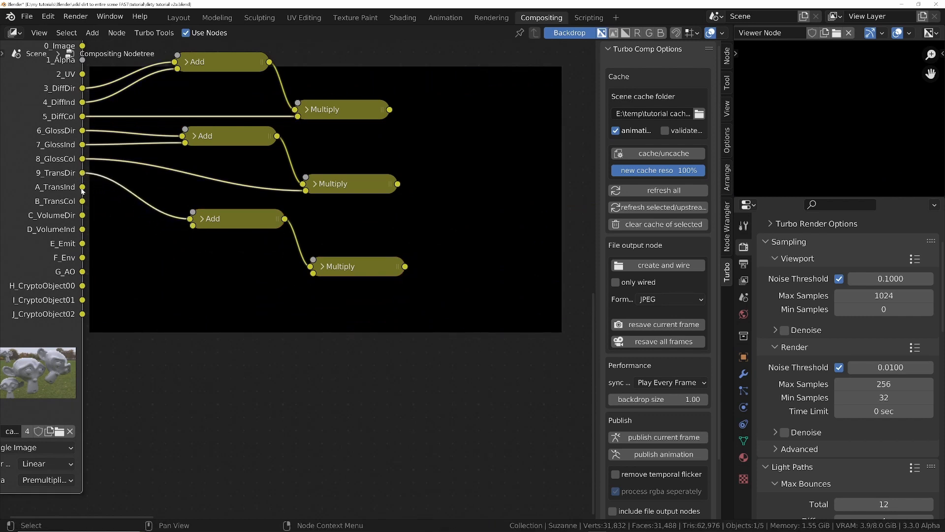
pyautogui.moveTo(82, 188); pyautogui.dragTo(193, 226)
pyautogui.moveTo(82, 201); pyautogui.dragTo(313, 272)
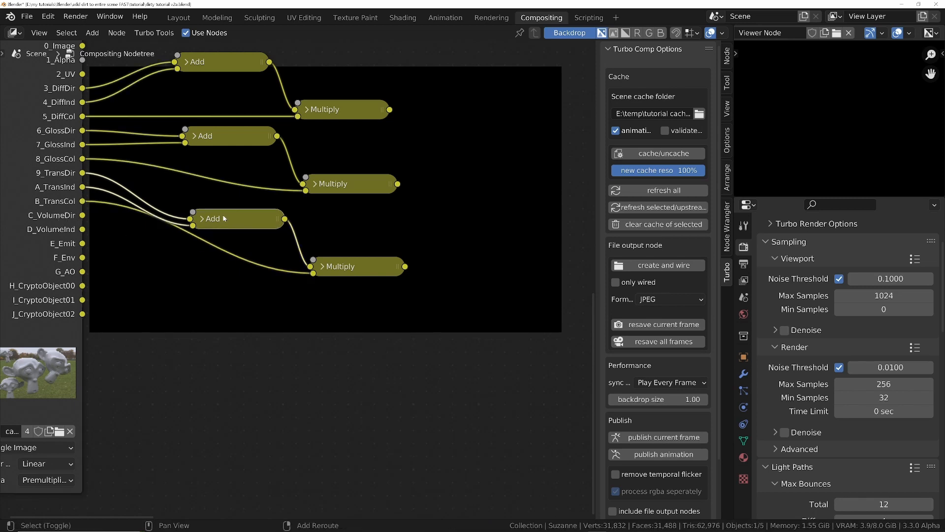
# Step: Duplicate a single Add node below the transmission pair, feed it C_VolumeDir and D_VolumeInd, and line it up under the Multiply nodes
pyautogui.hotkey('shift', 'd')
pyautogui.click(217, 296)
pyautogui.moveTo(82, 215); pyautogui.dragTo(184, 296)
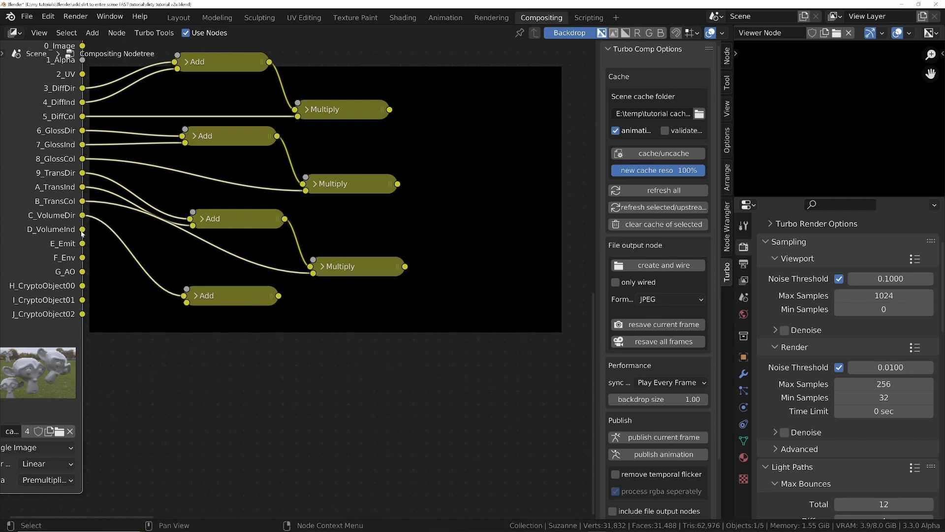
pyautogui.moveTo(81, 229); pyautogui.dragTo(184, 303)
pyautogui.scroll(-2, 246, 296)
pyautogui.scroll(-1, 246, 296)
pyautogui.moveTo(246, 366); pyautogui.dragTo(302, 383)
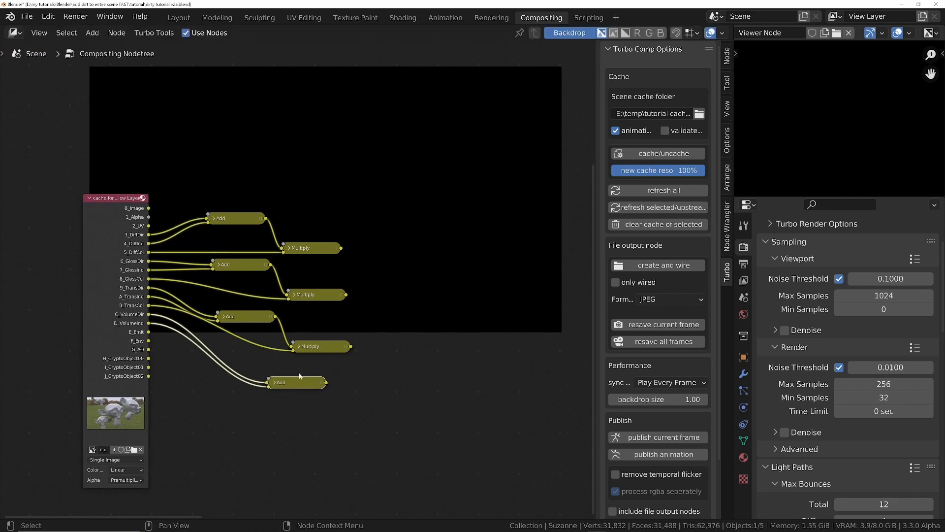
# Step: Preview the diffuse, glossy and transmission Multiply results and the volume Add result one after another in the viewer
pyautogui.keyDown('ctrl'); pyautogui.keyDown('shift'); pyautogui.click(301, 248); pyautogui.keyUp('shift'); pyautogui.keyUp('ctrl')
pyautogui.keyDown('ctrl'); pyautogui.keyDown('shift'); pyautogui.click(323, 295); pyautogui.keyUp('shift'); pyautogui.keyUp('ctrl')
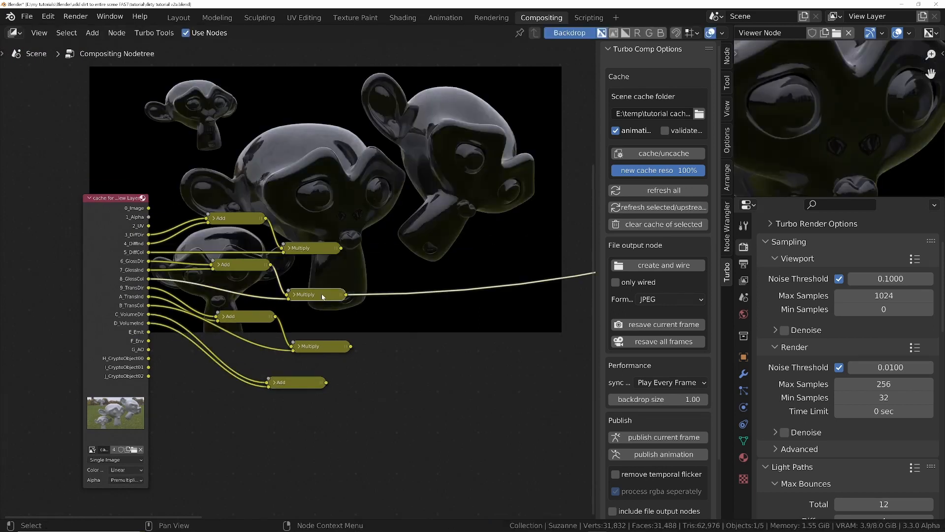
pyautogui.keyDown('ctrl'); pyautogui.keyDown('shift'); pyautogui.click(316, 347); pyautogui.keyUp('shift'); pyautogui.keyUp('ctrl')
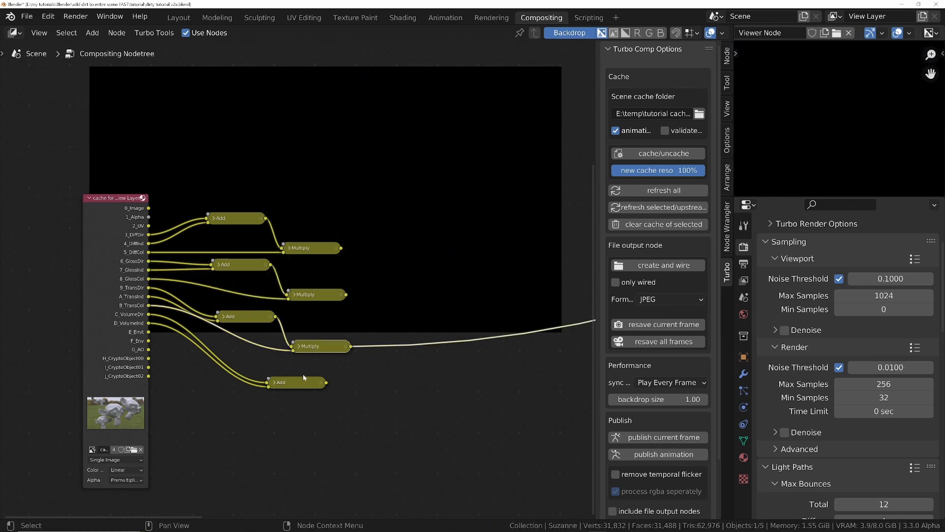
pyautogui.keyDown('ctrl'); pyautogui.keyDown('shift'); pyautogui.click(294, 383); pyautogui.keyUp('shift'); pyautogui.keyUp('ctrl')
pyautogui.moveTo(292, 386); pyautogui.dragTo(294, 387)
# Step: Check the Cycles pass combining diagram in the Blender Manual in the browser, and return to the Blender compositor
pyautogui.moveTo(256, 225); pyautogui.dragTo(149, 168, button='middle')
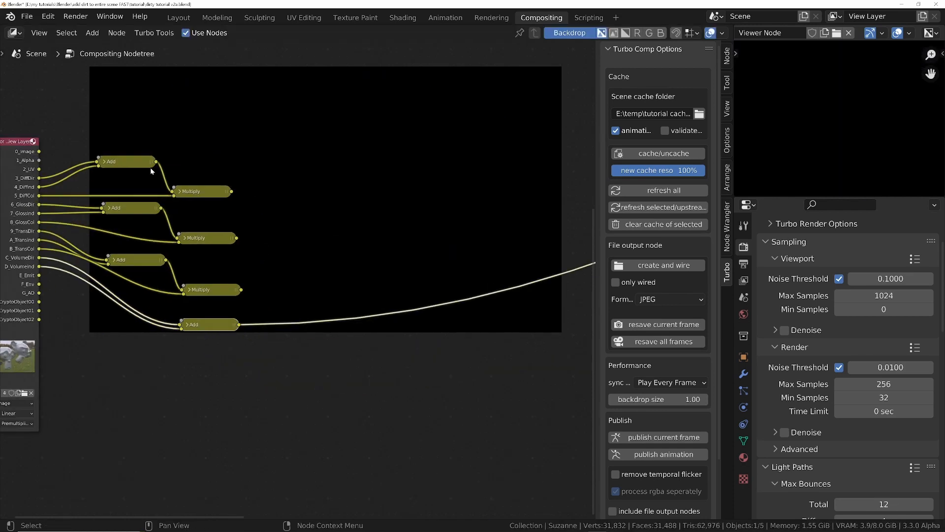
pyautogui.moveTo(113, 212); pyautogui.dragTo(168, 260, button='middle')
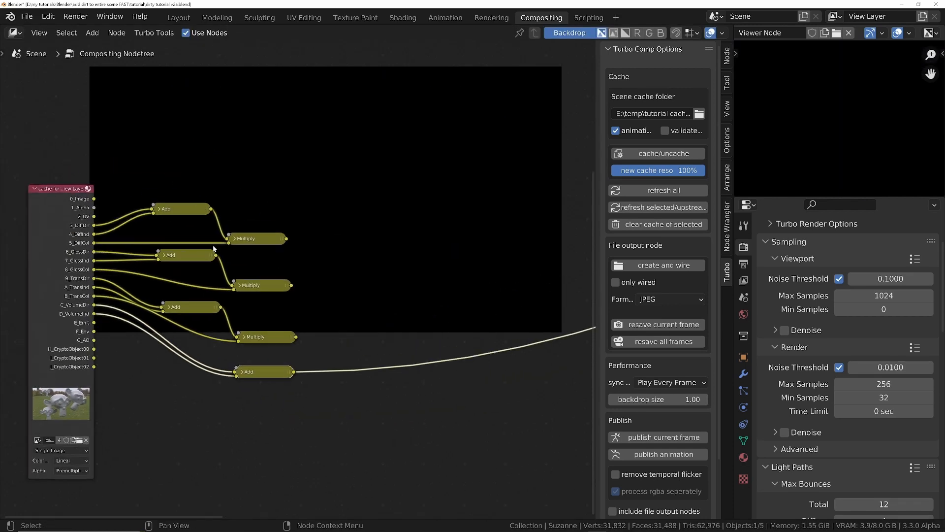
pyautogui.hotkey('alt', 'Tab')
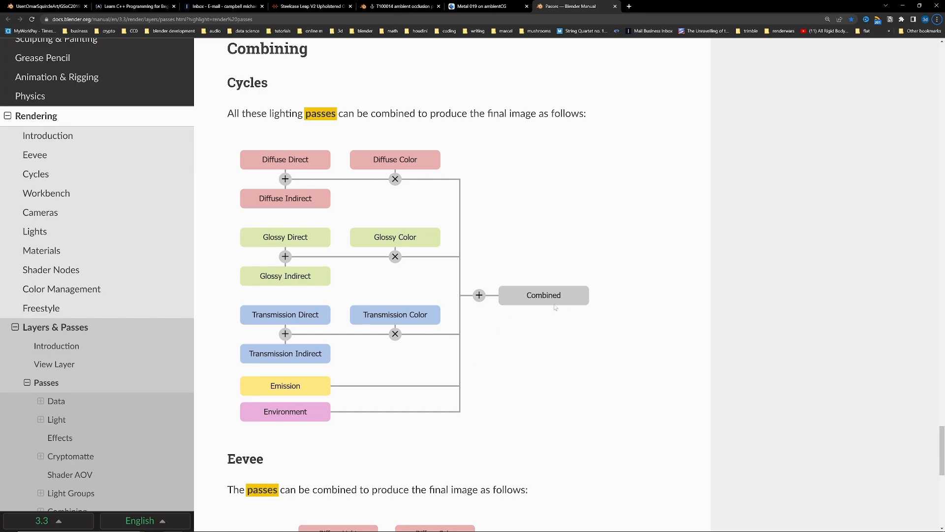
pyautogui.hotkey('alt', 'Tab')
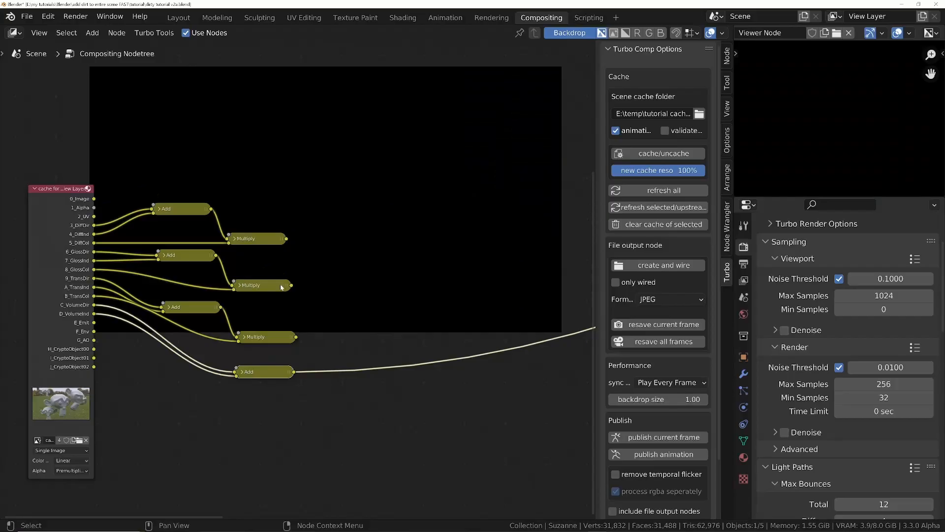
# Step: Place a duplicate Add node after the Multiply nodes and feed it the diffuse and glossy Multiply results
pyautogui.click(193, 213)
pyautogui.hotkey('shift', 'd')
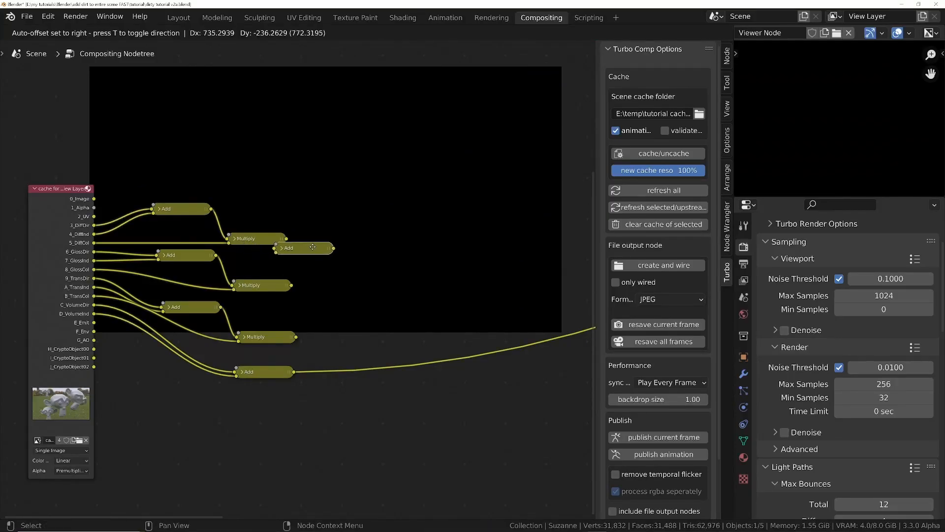
pyautogui.click(313, 245)
pyautogui.moveTo(286, 238); pyautogui.dragTo(321, 251)
pyautogui.moveTo(292, 285); pyautogui.dragTo(321, 255)
# Step: Duplicate the combining Add node further along and use it to sum the diffuse-glossy result with the transmission Multiply result
pyautogui.hotkey('shift', 'd')
pyautogui.click(408, 289)
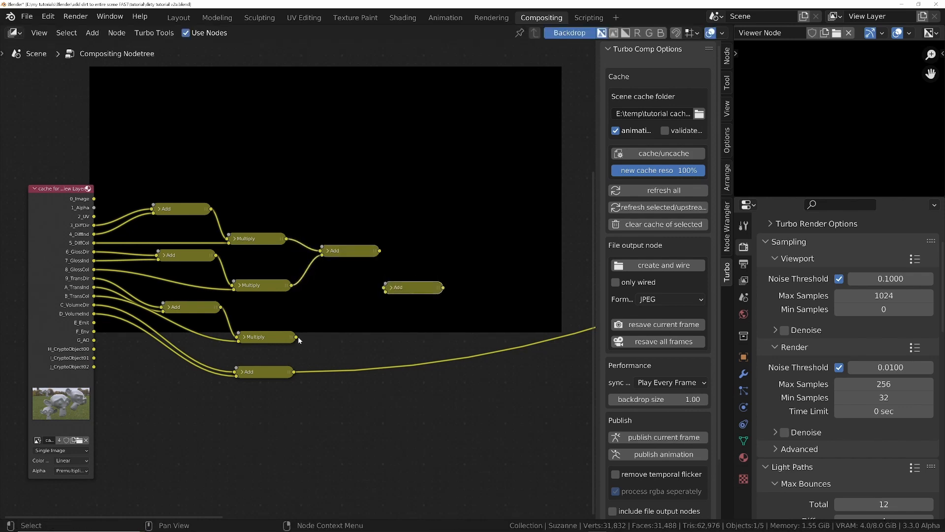
pyautogui.moveTo(296, 337); pyautogui.dragTo(385, 291)
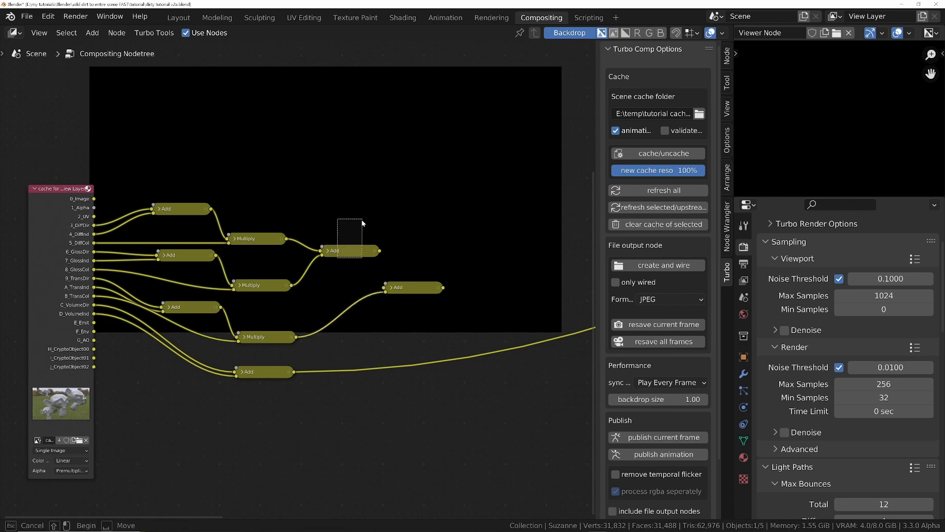
pyautogui.moveTo(350, 255); pyautogui.dragTo(385, 290)
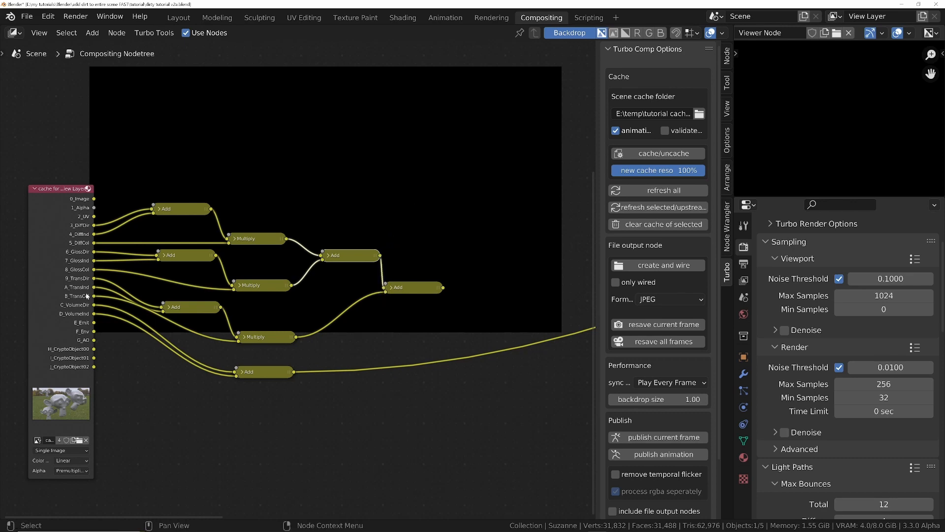
# Step: Duplicate the last combining Add node further along and use it to sum the running light-pass total with the volume Add result
pyautogui.click(410, 294)
pyautogui.click(409, 289)
pyautogui.hotkey('shift', 'd')
pyautogui.click(487, 316)
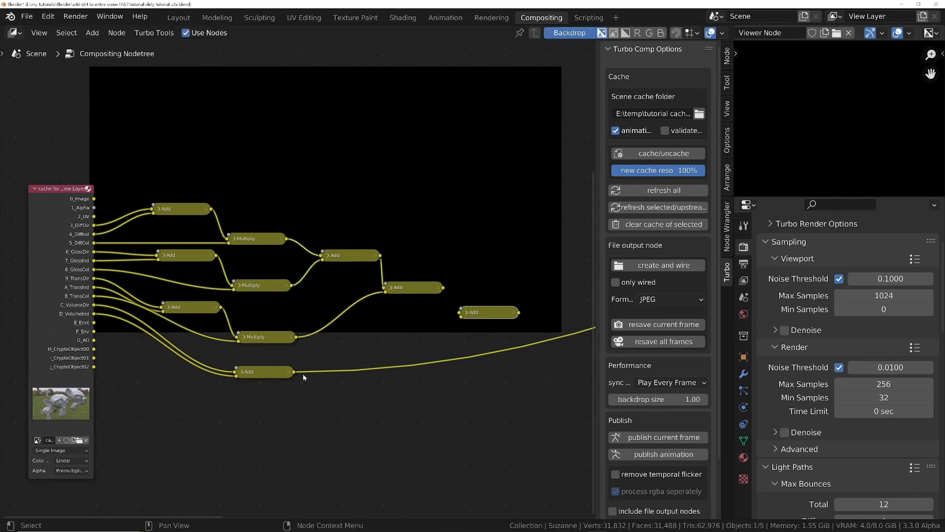
pyautogui.moveTo(296, 373); pyautogui.dragTo(460, 310)
pyautogui.moveTo(498, 315); pyautogui.dragTo(413, 255, button='middle')
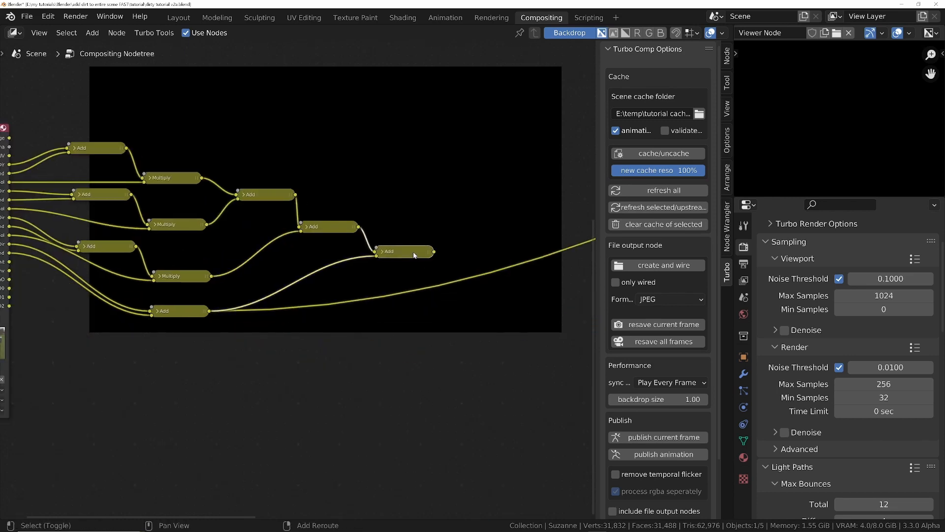
# Step: Duplicate the last Add node and feed the copy with the previous Add result and the E_Emit pass
pyautogui.hotkey('shift', 'd')
pyautogui.click(492, 314)
pyautogui.moveTo(372, 311); pyautogui.dragTo(359, 235, button='middle')
pyautogui.moveTo(420, 175); pyautogui.dragTo(440, 234)
pyautogui.moveTo(263, 270); pyautogui.dragTo(311, 294, button='middle')
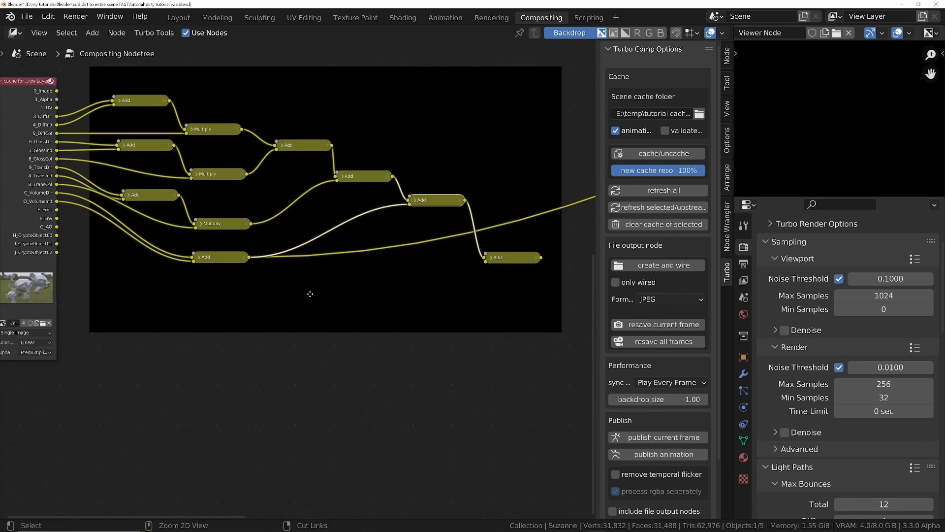
pyautogui.hotkey('ctrl', 'space')
pyautogui.moveTo(149, 192); pyautogui.dragTo(716, 261)
pyautogui.scroll(-2, 660, 242)
pyautogui.moveTo(723, 259); pyautogui.dragTo(556, 285, button='middle')
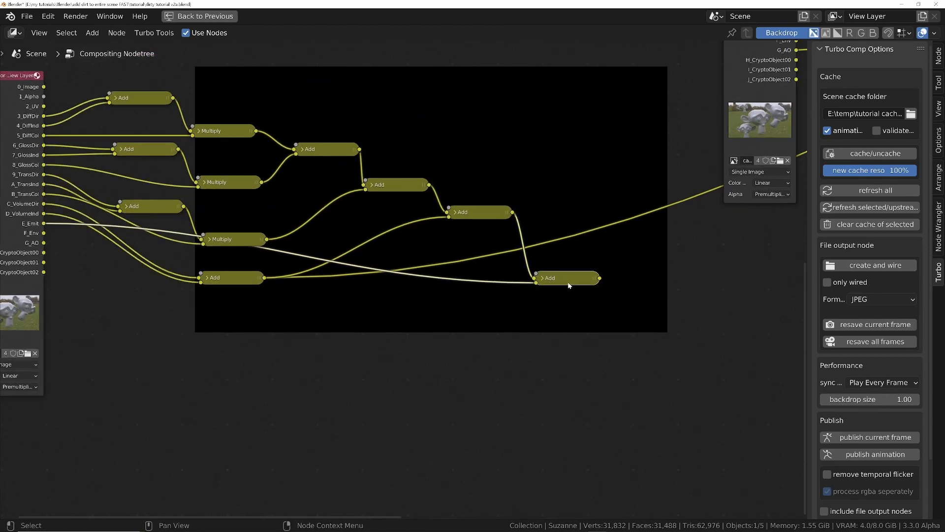
# Step: Duplicate the emission Add node below it and feed the copy with the previous Add result and the F_Env pass
pyautogui.hotkey('shift', 'd')
pyautogui.click(645, 334)
pyautogui.moveTo(244, 306); pyautogui.dragTo(254, 289, button='middle')
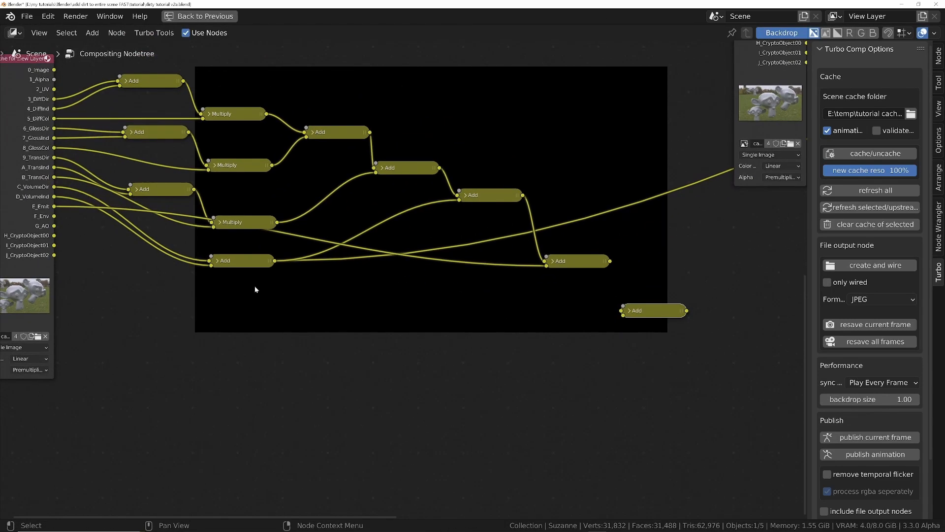
pyautogui.moveTo(53, 215); pyautogui.dragTo(622, 315)
pyautogui.moveTo(609, 261); pyautogui.dragTo(621, 311)
pyautogui.moveTo(327, 176); pyautogui.dragTo(356, 229, button='middle')
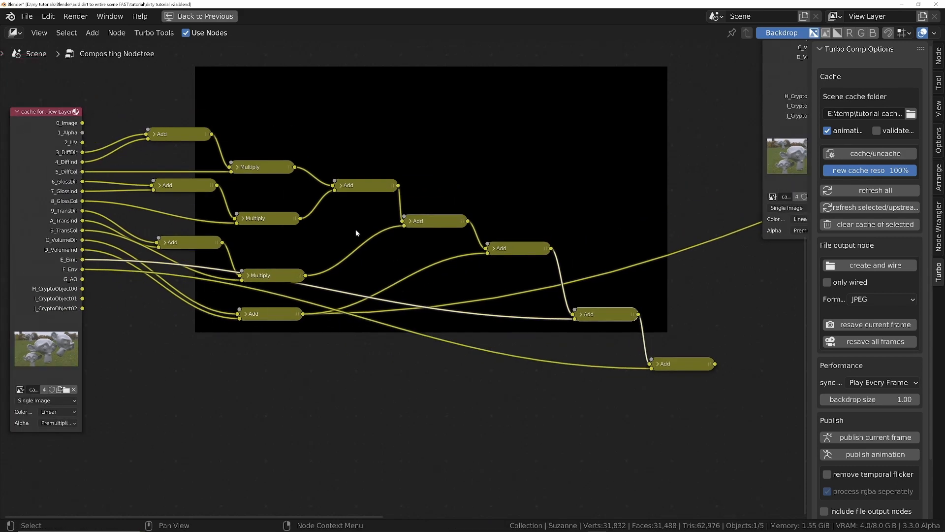
# Step: Preview the Add node combining diffuse and glossy, followed by the Add node that brings in transmission
pyautogui.keyDown('ctrl'); pyautogui.keyDown('shift'); pyautogui.click(368, 187); pyautogui.keyUp('shift'); pyautogui.keyUp('ctrl')
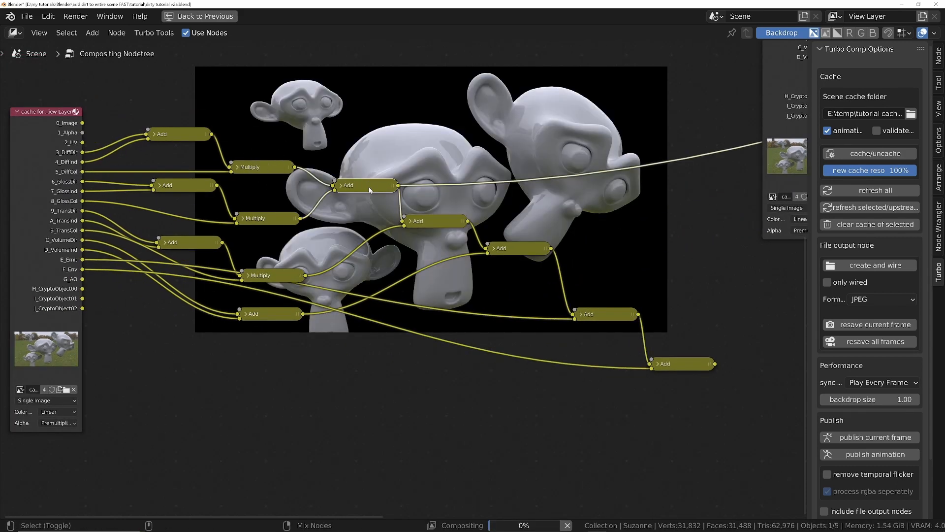
pyautogui.moveTo(455, 156); pyautogui.dragTo(433, 203, button='middle')
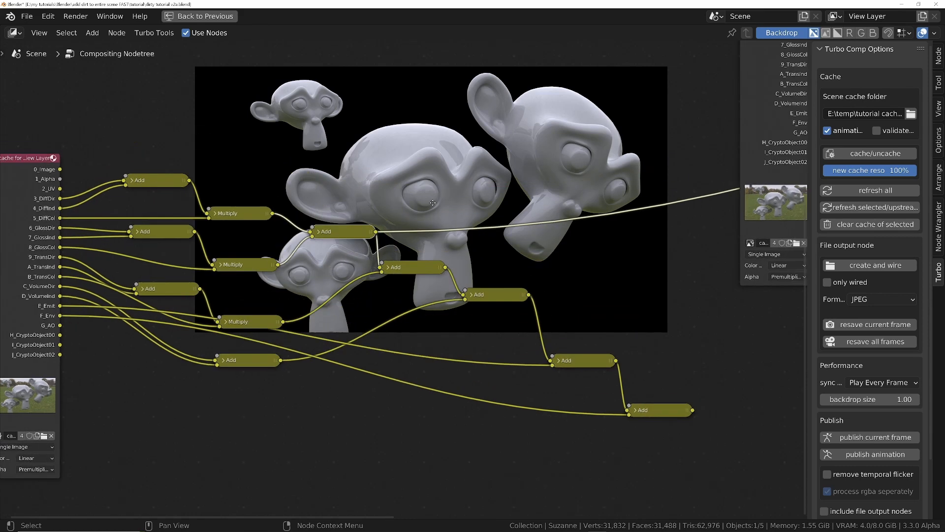
pyautogui.keyDown('ctrl'); pyautogui.keyDown('shift'); pyautogui.click(418, 269); pyautogui.keyUp('shift'); pyautogui.keyUp('ctrl')
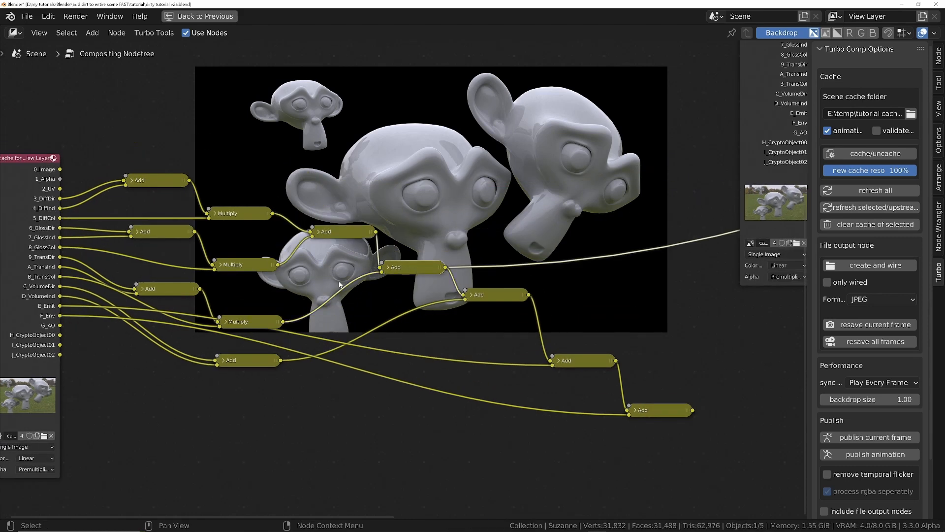
# Step: Preview the transmission Multiply node, move it up beside its Add node, and preview the following Add node again
pyautogui.keyDown('ctrl'); pyautogui.keyDown('shift'); pyautogui.click(260, 320); pyautogui.keyUp('shift'); pyautogui.keyUp('ctrl')
pyautogui.moveTo(258, 319); pyautogui.dragTo(262, 295)
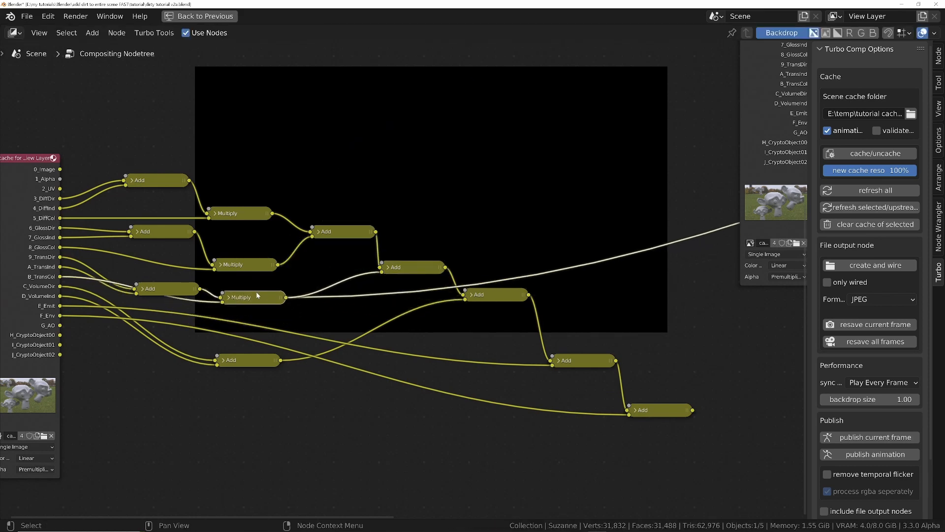
pyautogui.keyDown('ctrl'); pyautogui.keyDown('shift'); pyautogui.click(415, 270); pyautogui.keyUp('shift'); pyautogui.keyUp('ctrl')
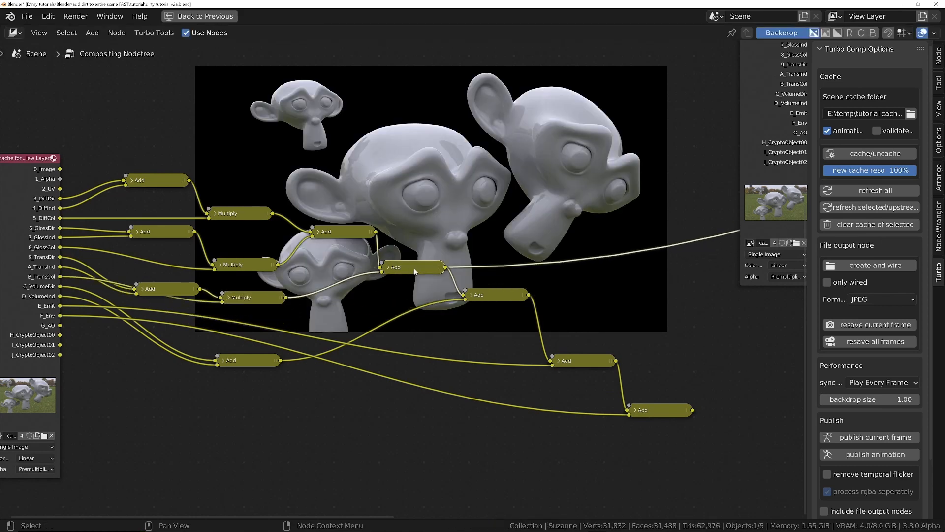
# Step: Preview the volume, emission and environment Add nodes in turn and compare the final sum with the 0_Image pass
pyautogui.keyDown('ctrl'); pyautogui.keyDown('shift'); pyautogui.click(496, 294); pyautogui.keyUp('shift'); pyautogui.keyUp('ctrl')
pyautogui.keyDown('ctrl'); pyautogui.keyDown('shift'); pyautogui.click(570, 360); pyautogui.keyUp('shift'); pyautogui.keyUp('ctrl')
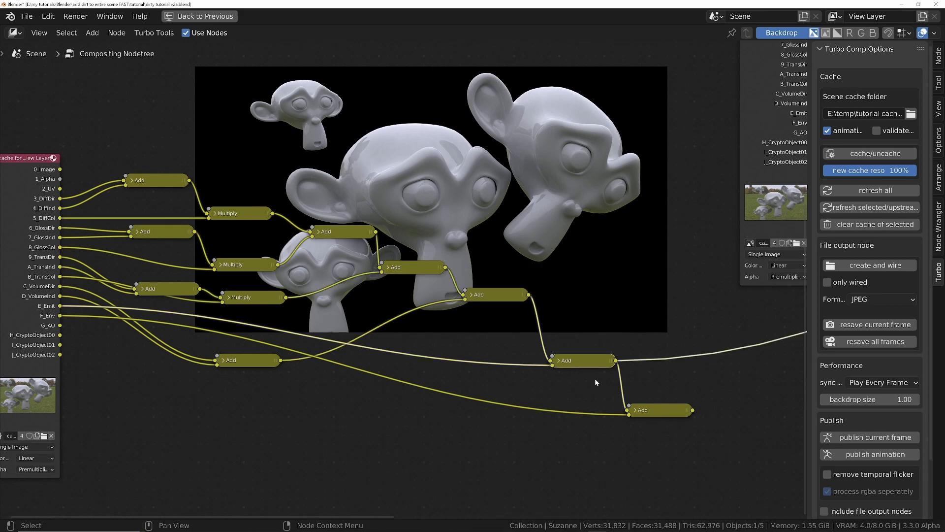
pyautogui.keyDown('ctrl'); pyautogui.keyDown('shift'); pyautogui.click(649, 409); pyautogui.keyUp('shift'); pyautogui.keyUp('ctrl')
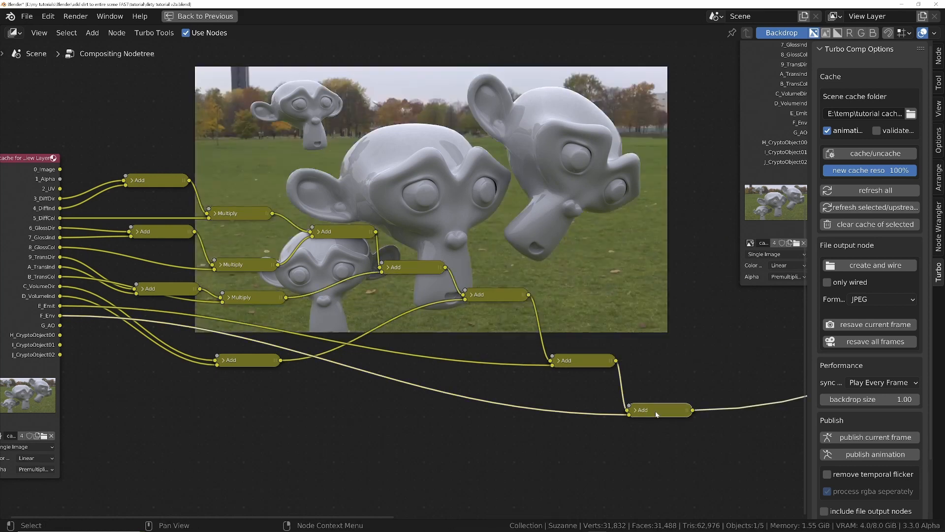
pyautogui.moveTo(649, 409); pyautogui.dragTo(471, 408, button='middle')
pyautogui.moveTo(284, 371); pyautogui.dragTo(492, 354, button='middle')
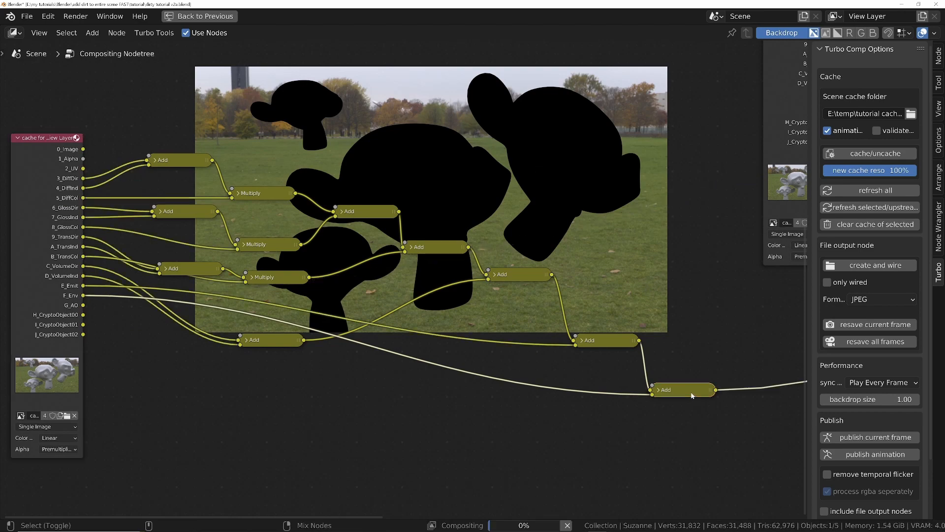
pyautogui.moveTo(607, 165); pyautogui.dragTo(439, 194, button='middle')
pyautogui.moveTo(350, 236); pyautogui.dragTo(482, 264, button='middle')
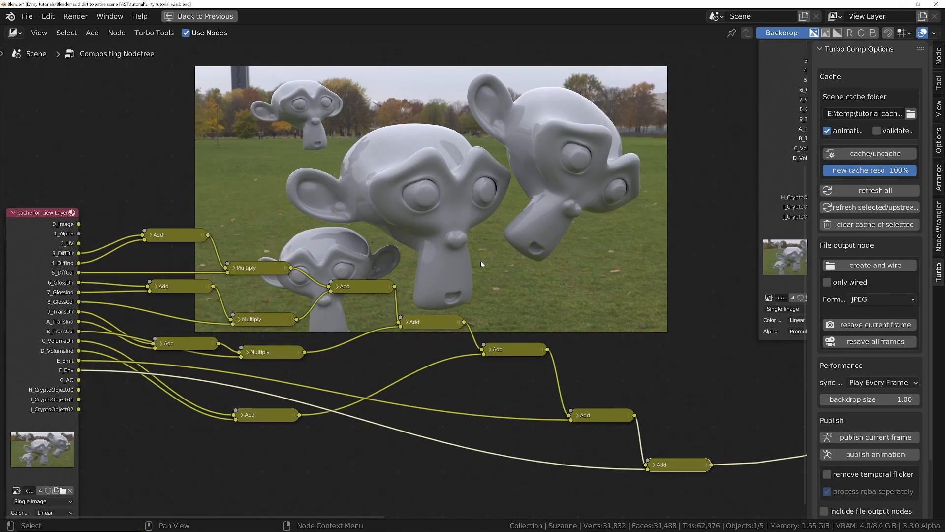
pyautogui.keyDown('ctrl'); pyautogui.keyDown('shift'); pyautogui.click(86, 222); pyautogui.keyUp('shift'); pyautogui.keyUp('ctrl')
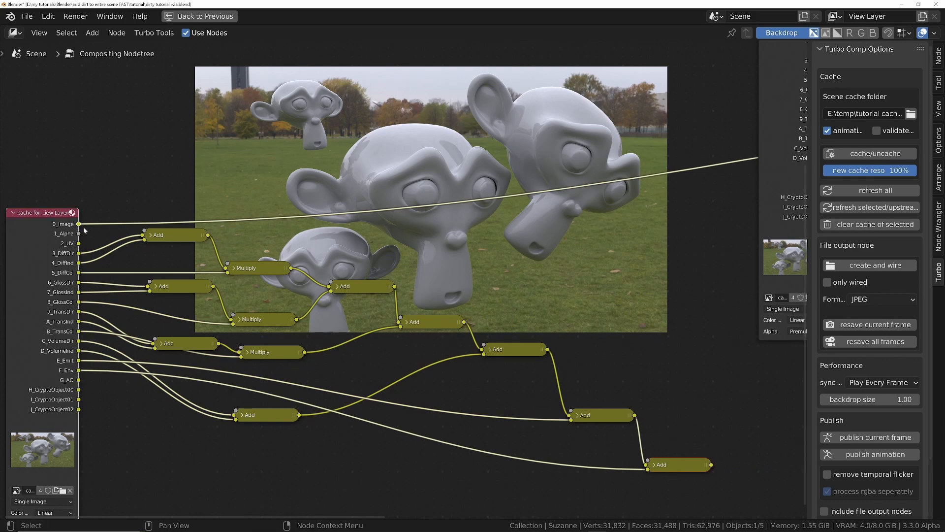
pyautogui.scroll(-2, 86, 231)
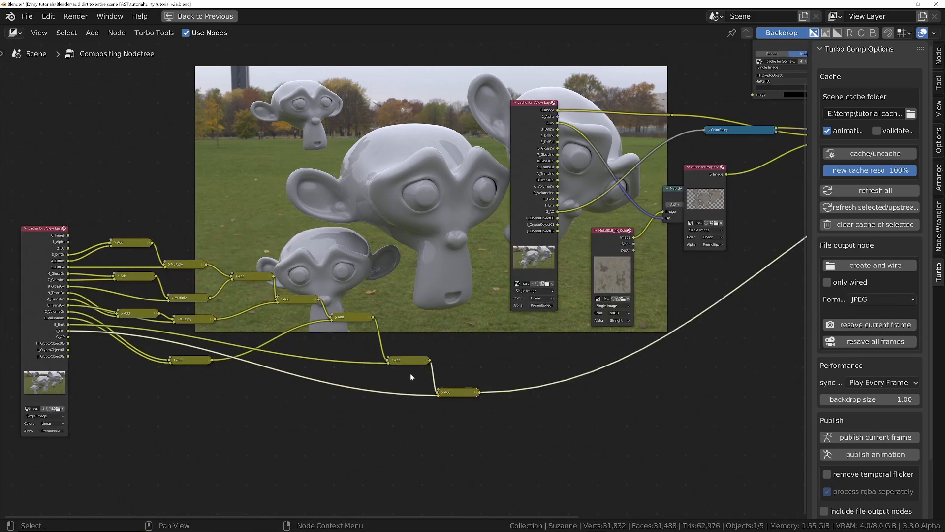
# Step: Move the cached view layer node away from the math nodes and spread the pass nodes vertically, scaling about 3.6 along Y
pyautogui.moveTo(186, 301); pyautogui.dragTo(406, 318, button='middle')
pyautogui.moveTo(251, 274); pyautogui.dragTo(192, 288)
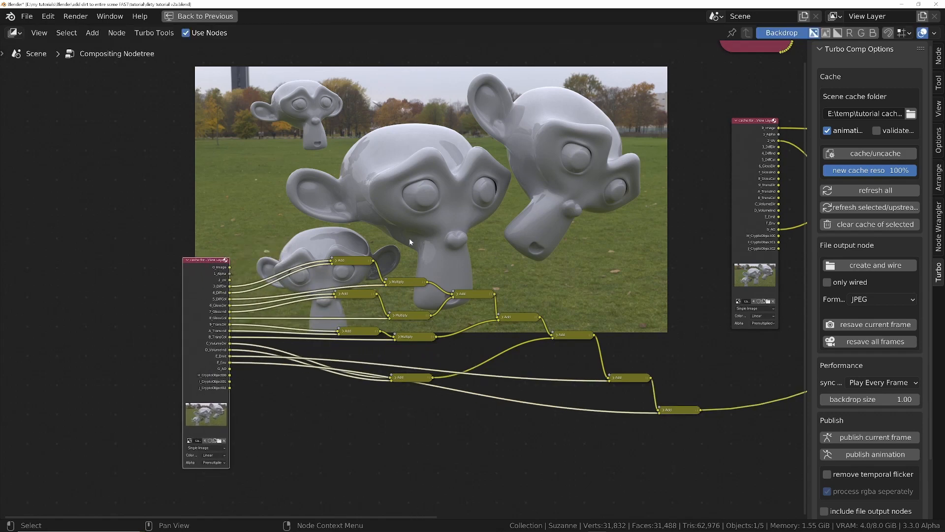
pyautogui.moveTo(321, 216); pyautogui.dragTo(440, 388)
pyautogui.press('g')
pyautogui.press('s')
pyautogui.press('y')
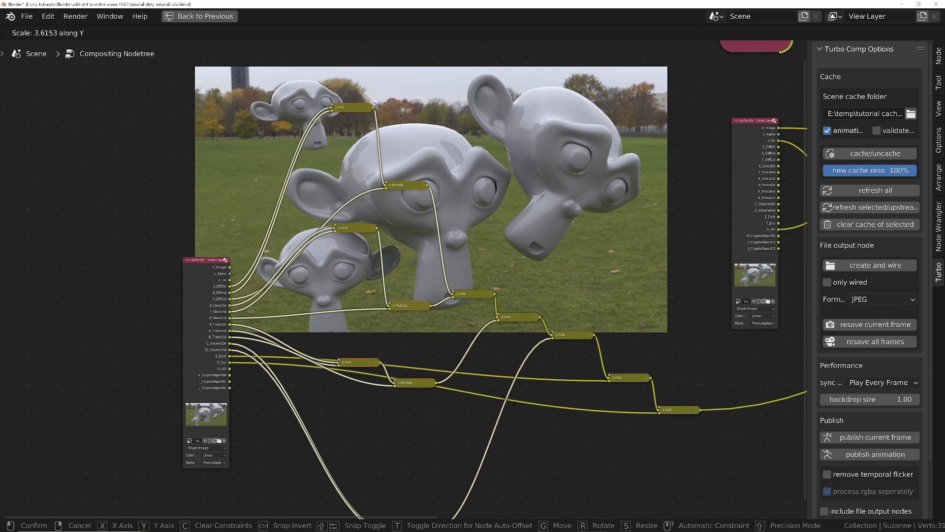
pyautogui.click(356, 217)
# Step: Shift the spread pass nodes slightly upward and move the glossy Add node down close to its Multiply node
pyautogui.moveTo(357, 218); pyautogui.dragTo(411, 264, button='middle')
pyautogui.press('g')
pyautogui.click(414, 255)
pyautogui.click(406, 282)
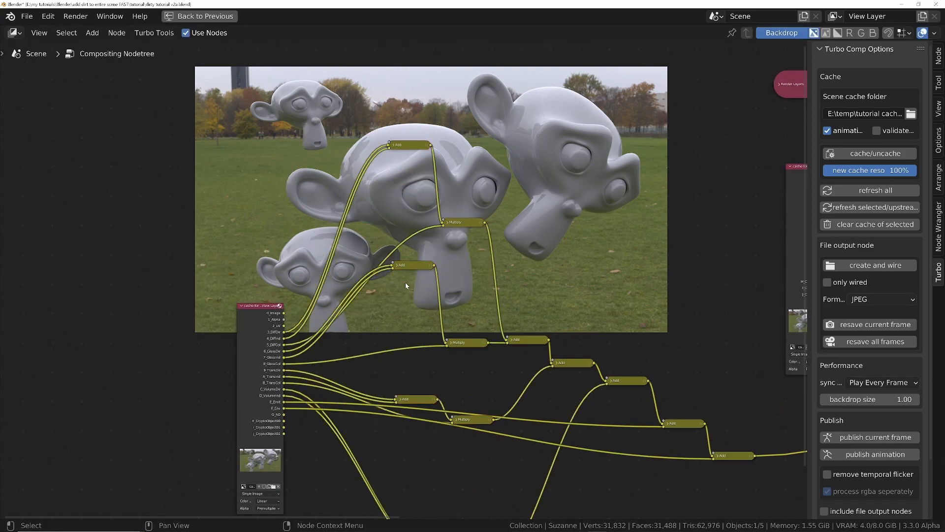
pyautogui.click(408, 263)
pyautogui.moveTo(407, 264); pyautogui.dragTo(407, 314)
# Step: Join the diffuse Add and Multiply nodes in a frame and label it "diffuse"
pyautogui.moveTo(378, 113); pyautogui.dragTo(499, 259)
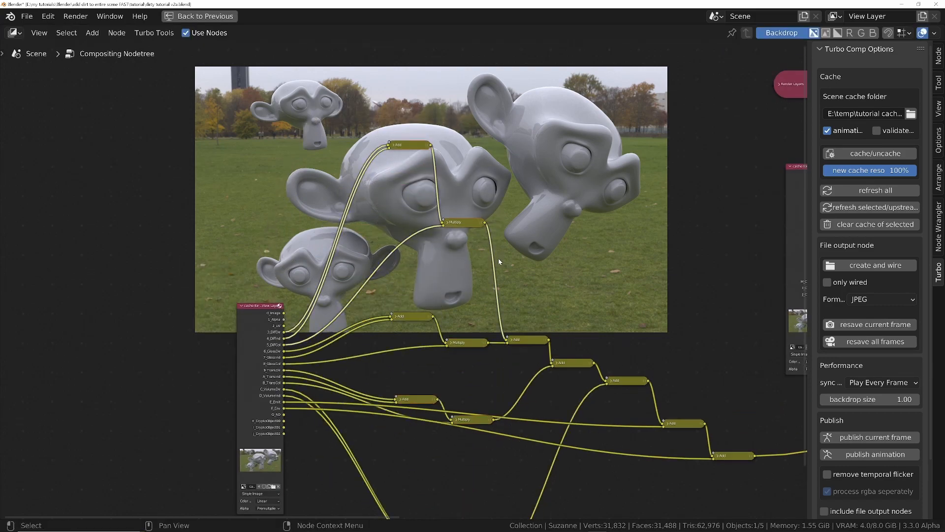
pyautogui.hotkey('ctrl', 'j')
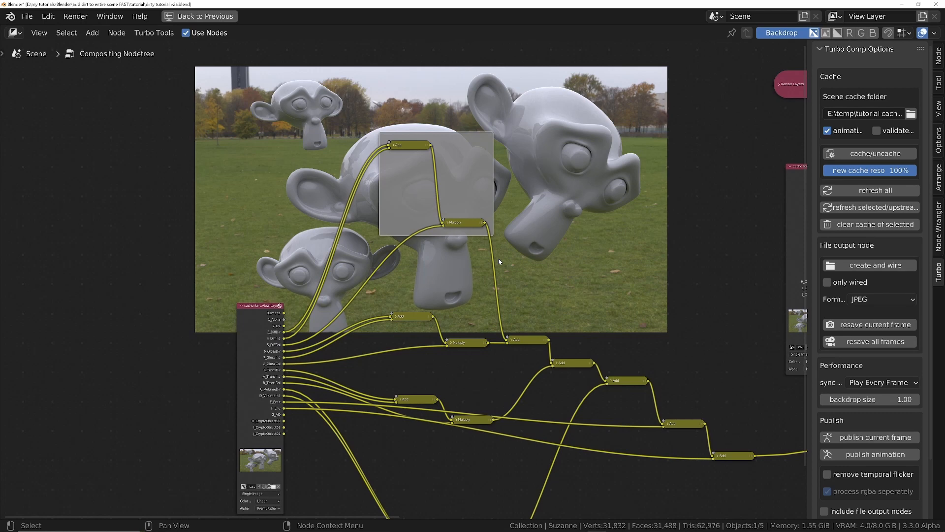
pyautogui.click(938, 55)
pyautogui.click(886, 103)
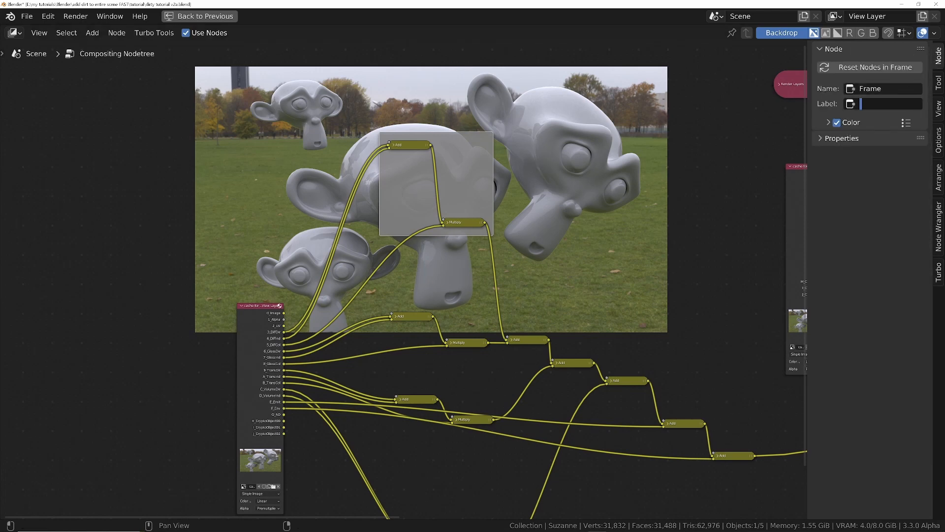
pyautogui.write('diffuse')
pyautogui.press('Return')
# Step: Join the glossy Add and Multiply nodes in a frame and label it "glossy"
pyautogui.hotkey('ctrl', 'j')
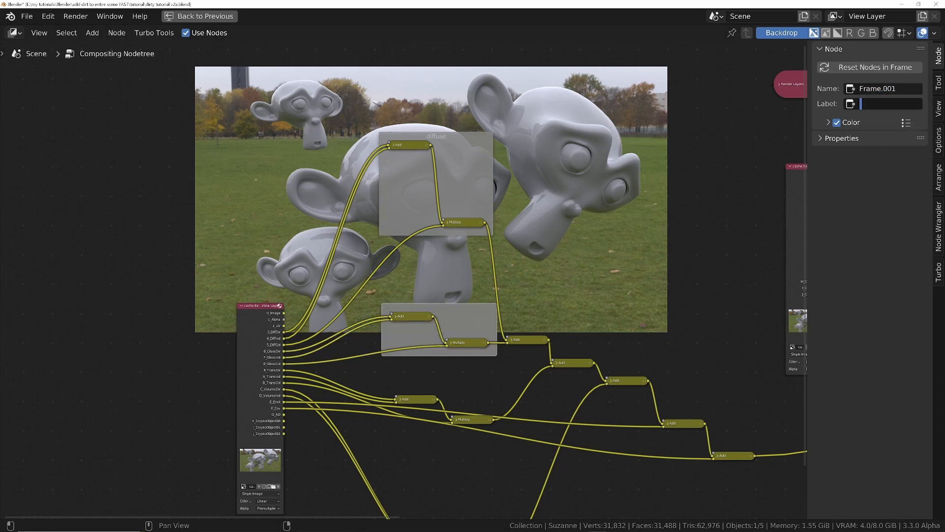
pyautogui.click(892, 103)
pyautogui.write('glossy')
pyautogui.press('Return')
# Step: Turn off the custom color of the glossy and diffuse frames
pyautogui.click(837, 123)
pyautogui.click(473, 182)
pyautogui.click(837, 123)
# Step: Join the transmission Add and Multiply nodes in a frame and label it "transmission"
pyautogui.moveTo(388, 432); pyautogui.dragTo(476, 389)
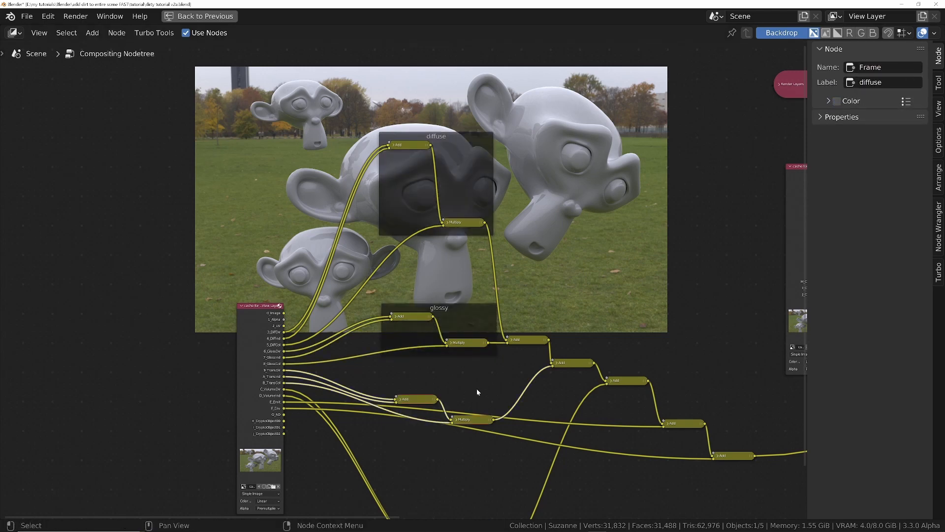
pyautogui.hotkey('ctrl', 'j')
pyautogui.click(862, 106)
pyautogui.write('transmission')
pyautogui.press('Return')
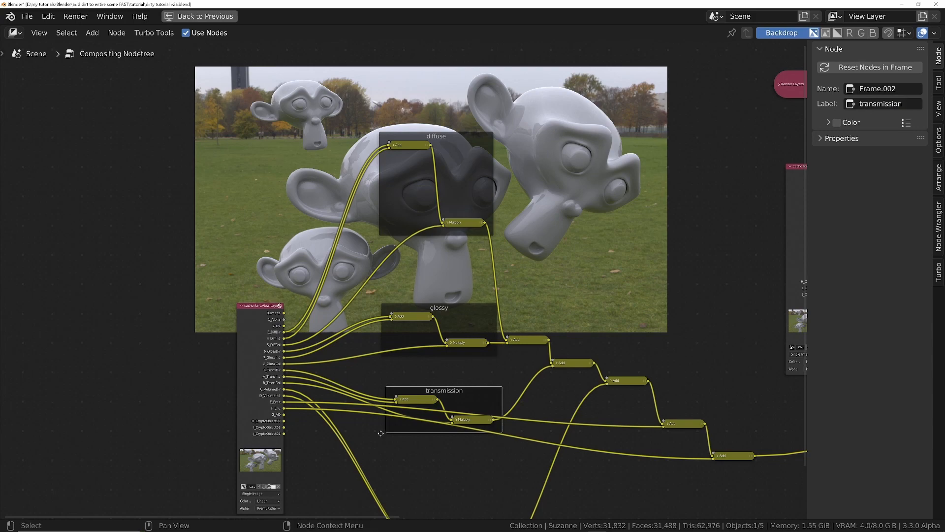
# Step: Frame the volume Add node without custom color, label the frame "volume", and move it up closer to the transmission frame
pyautogui.moveTo(380, 433); pyautogui.dragTo(331, 335, button='middle')
pyautogui.moveTo(345, 373); pyautogui.dragTo(476, 473)
pyautogui.hotkey('ctrl', 'j')
pyautogui.click(837, 122)
pyautogui.click(864, 105)
pyautogui.write('volume')
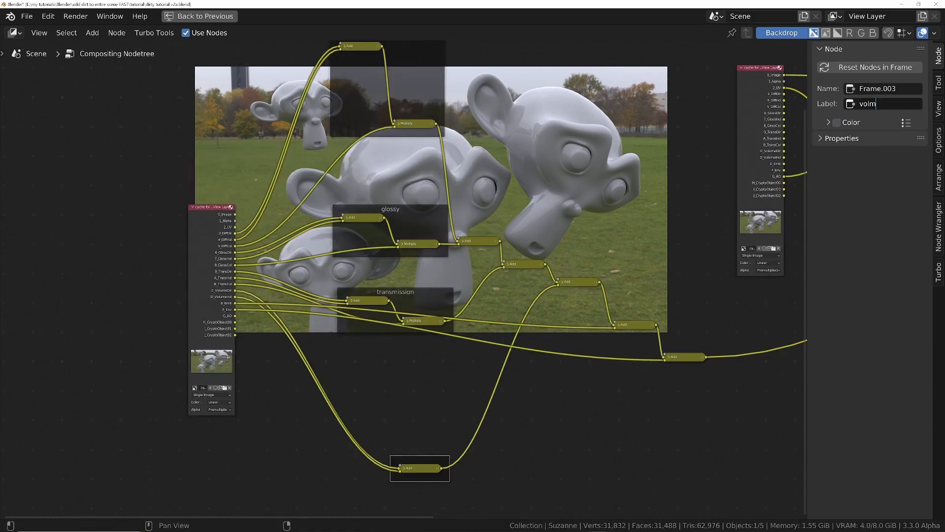
pyautogui.press('Return')
pyautogui.moveTo(444, 478); pyautogui.dragTo(405, 413)
# Step: Duplicate the cached view layer node below the last Add nodes and connect its E_Emit and F_Env outputs to them
pyautogui.moveTo(579, 365); pyautogui.dragTo(534, 345, button='middle')
pyautogui.keyDown('ctrl'); pyautogui.moveTo(534, 344); pyautogui.dragTo(463, 339, button='middle'); pyautogui.keyUp('ctrl')
pyautogui.moveTo(439, 286); pyautogui.dragTo(449, 328, button='middle')
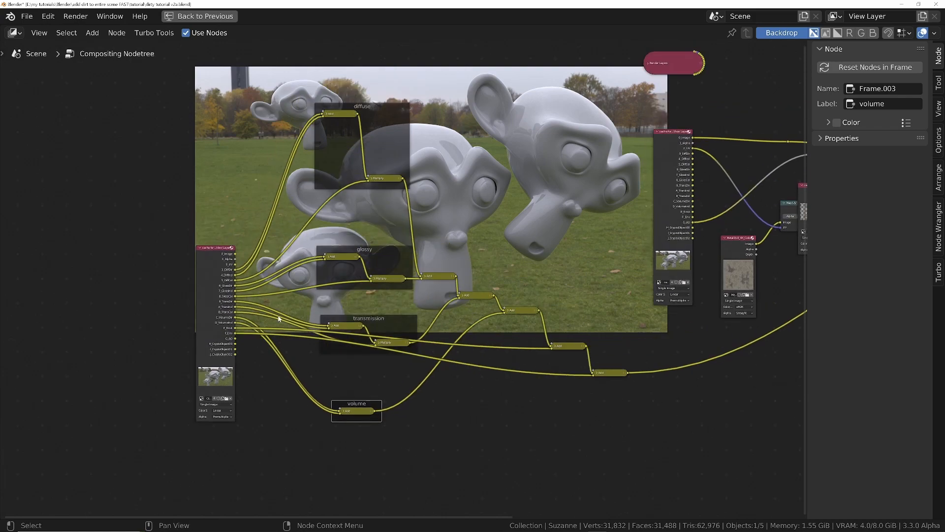
pyautogui.click(217, 278)
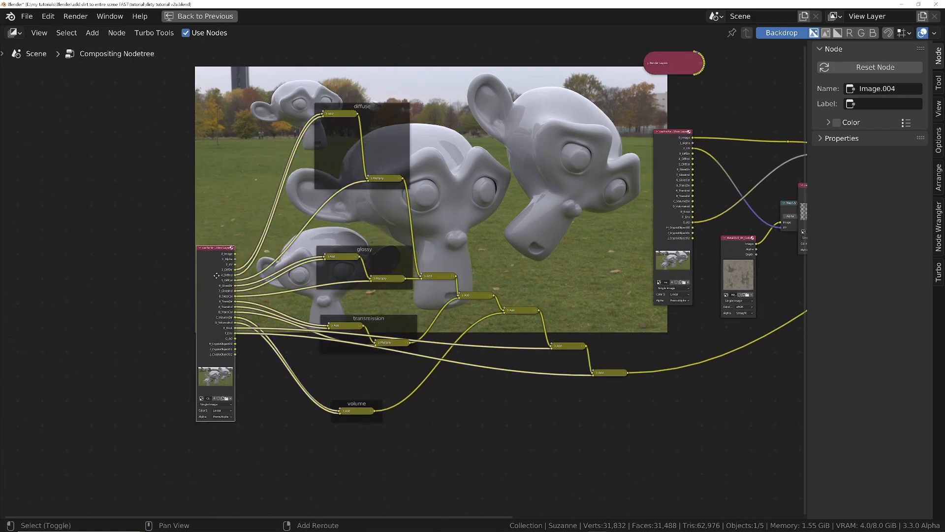
pyautogui.hotkey('shift', 'd')
pyautogui.click(588, 410)
pyautogui.keyDown('ctrl'); pyautogui.moveTo(589, 410); pyautogui.dragTo(430, 410, button='middle'); pyautogui.keyUp('ctrl')
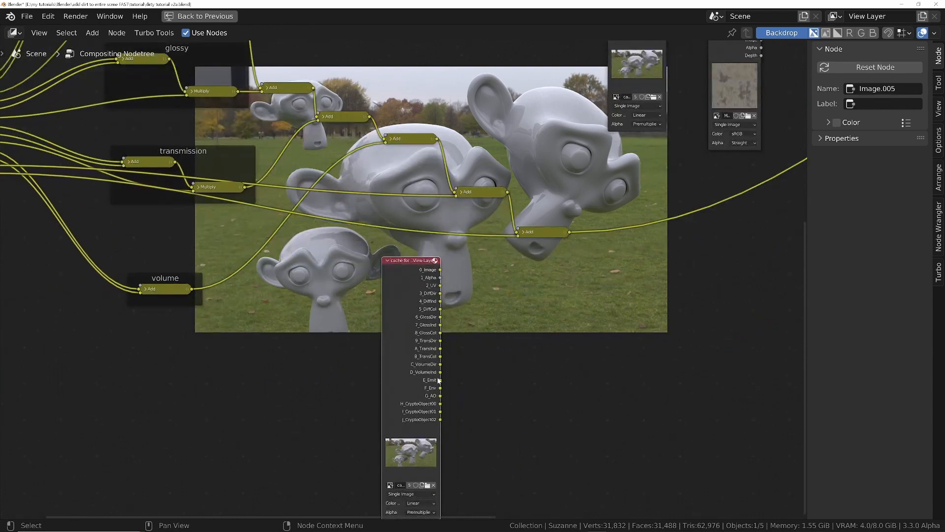
pyautogui.moveTo(439, 380); pyautogui.dragTo(456, 195)
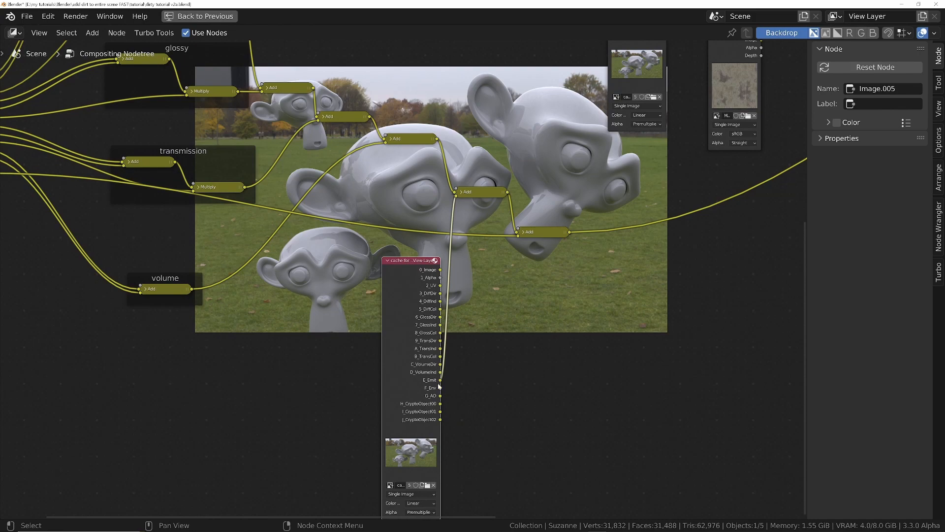
pyautogui.moveTo(439, 388); pyautogui.dragTo(516, 232)
# Step: Hide the unused sockets of the duplicated cache node and position it just before the emission and environment Add nodes
pyautogui.scroll(-3, 517, 234)
pyautogui.moveTo(163, 236); pyautogui.dragTo(527, 284, button='middle')
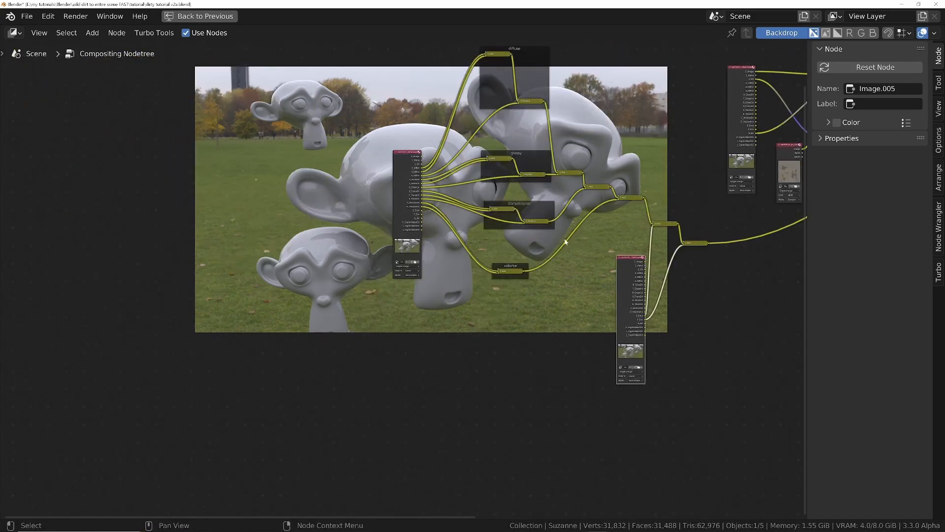
pyautogui.scroll(1, 566, 241)
pyautogui.scroll(1, 528, 324)
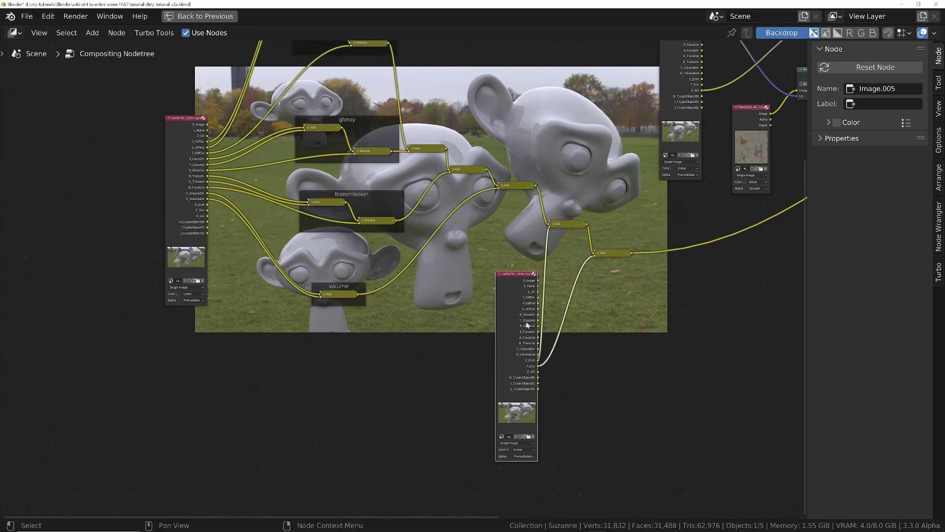
pyautogui.moveTo(516, 301); pyautogui.dragTo(467, 302)
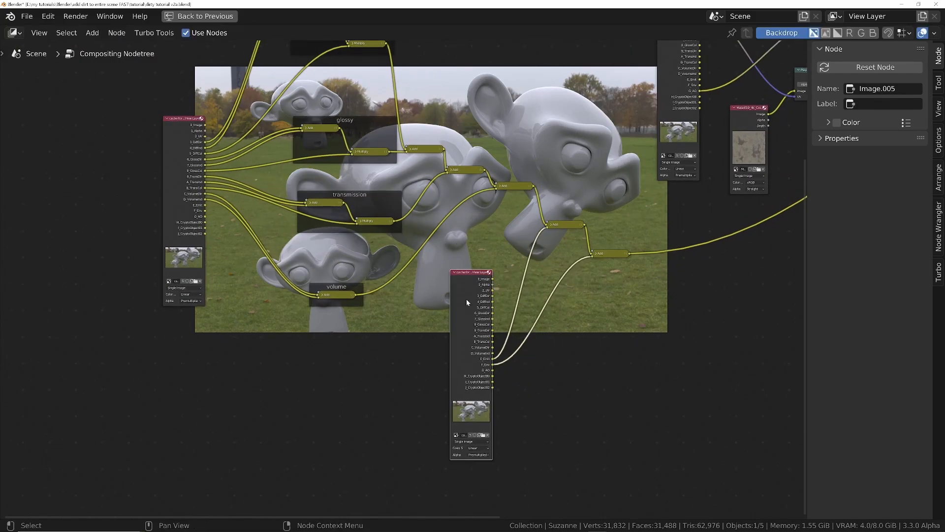
pyautogui.hotkey('ctrl', 'h')
pyautogui.scroll(2, 499, 324)
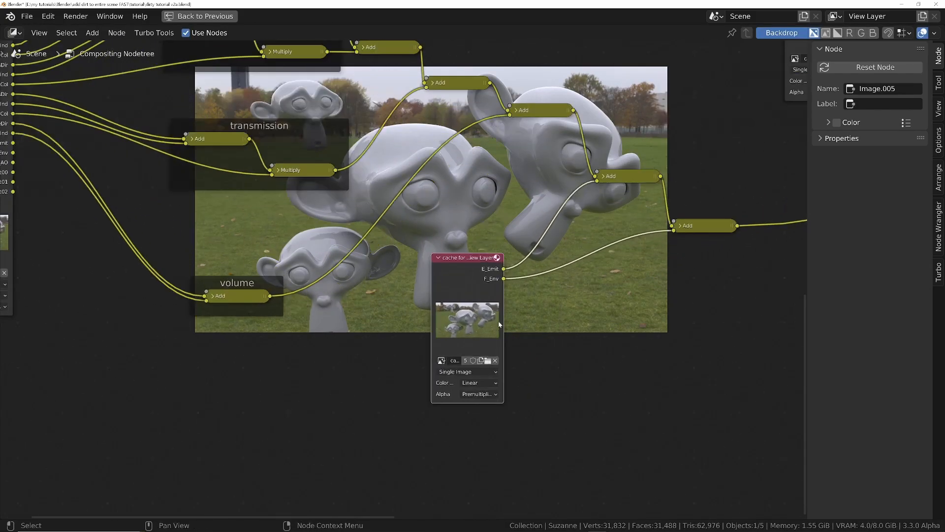
pyautogui.moveTo(483, 270); pyautogui.dragTo(522, 230)
# Step: Hide the unused output sockets of the original cached view layer node feeding the diffuse, glossy, transmission and volume frames
pyautogui.keyDown('ctrl'); pyautogui.moveTo(522, 230); pyautogui.dragTo(398, 219, button='middle'); pyautogui.keyUp('ctrl')
pyautogui.moveTo(278, 206); pyautogui.dragTo(482, 370, button='middle')
pyautogui.click(380, 302)
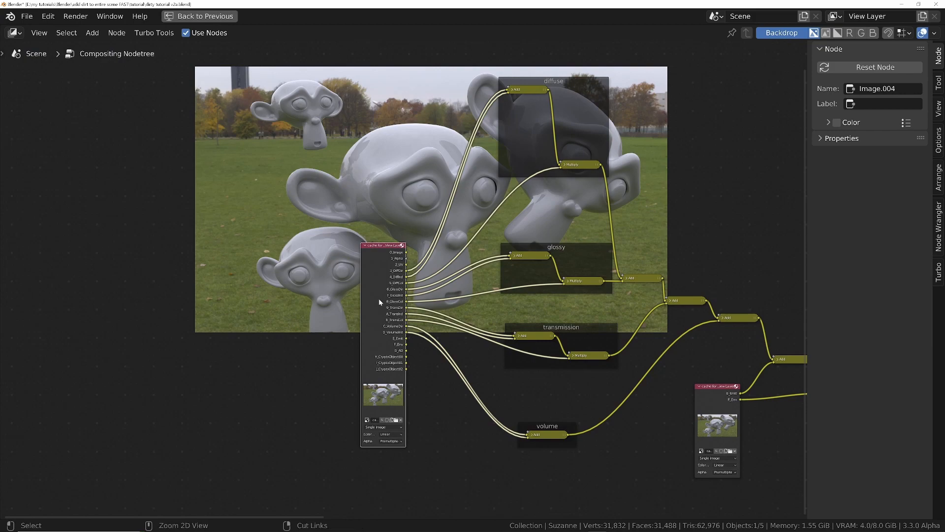
pyautogui.hotkey('ctrl', 'h')
pyautogui.moveTo(526, 242); pyautogui.dragTo(412, 281, button='middle')
pyautogui.scroll(-5, 412, 281)
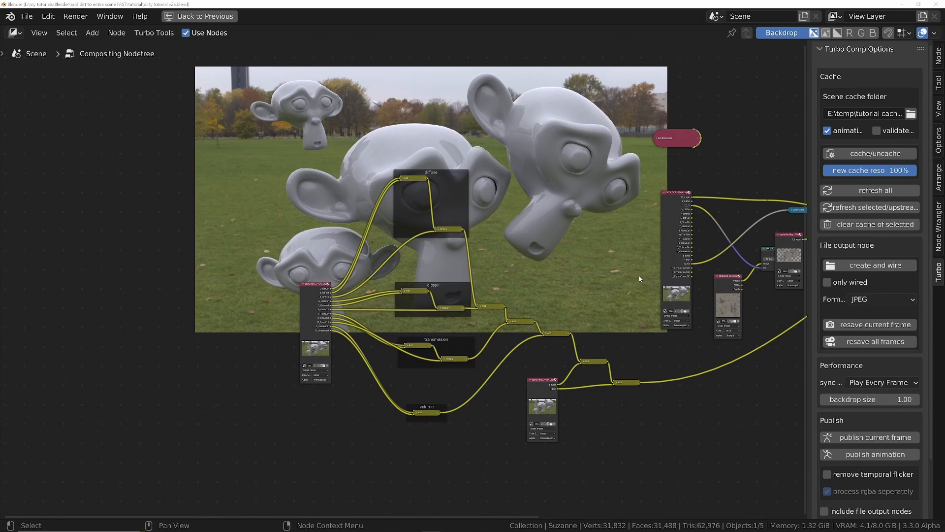
# Step: Duplicate the dirt nodes (view layer cache, metal texture, Map UV, its cache and ColorRamp) and place them before the pass rebuild tree
pyautogui.moveTo(538, 296); pyautogui.dragTo(316, 304, button='middle')
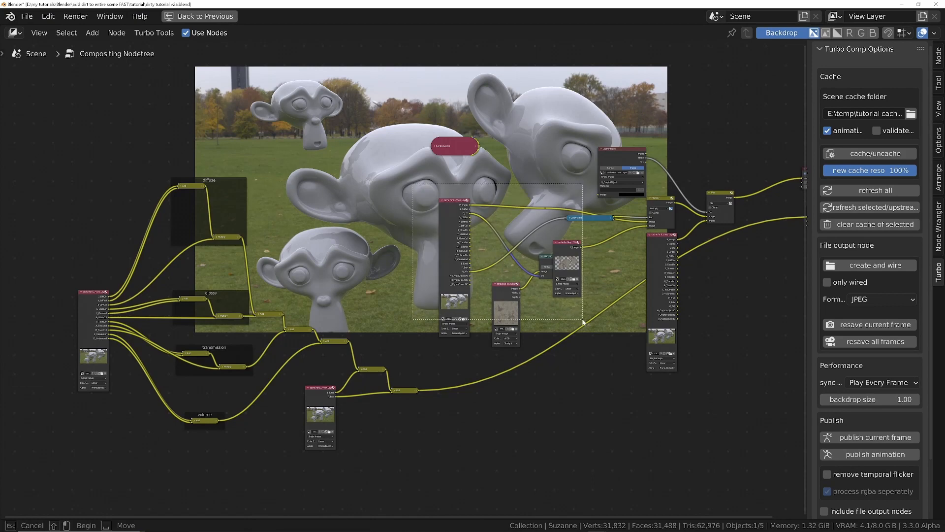
pyautogui.moveTo(540, 270); pyautogui.dragTo(697, 313, button='middle')
pyautogui.scroll(-2, 697, 313)
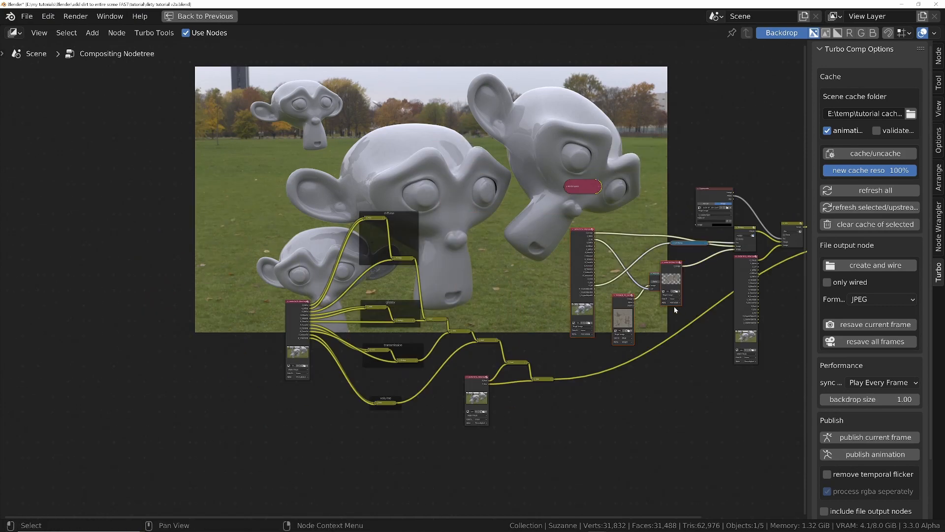
pyautogui.hotkey('shift', 'd')
pyautogui.click(272, 272)
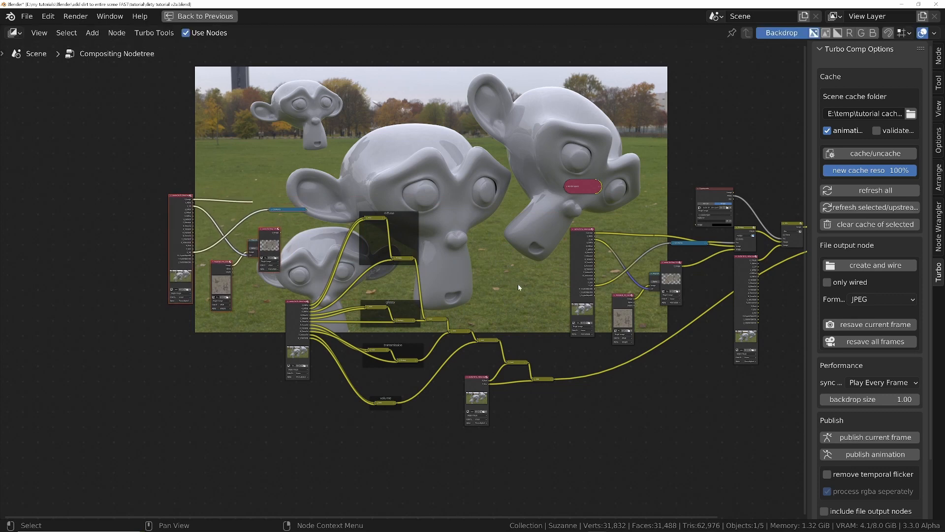
# Step: Delete the original dirt texture nodes and the old Multiply node beside the Cryptomatte node
pyautogui.moveTo(527, 224); pyautogui.dragTo(676, 312)
pyautogui.press('x')
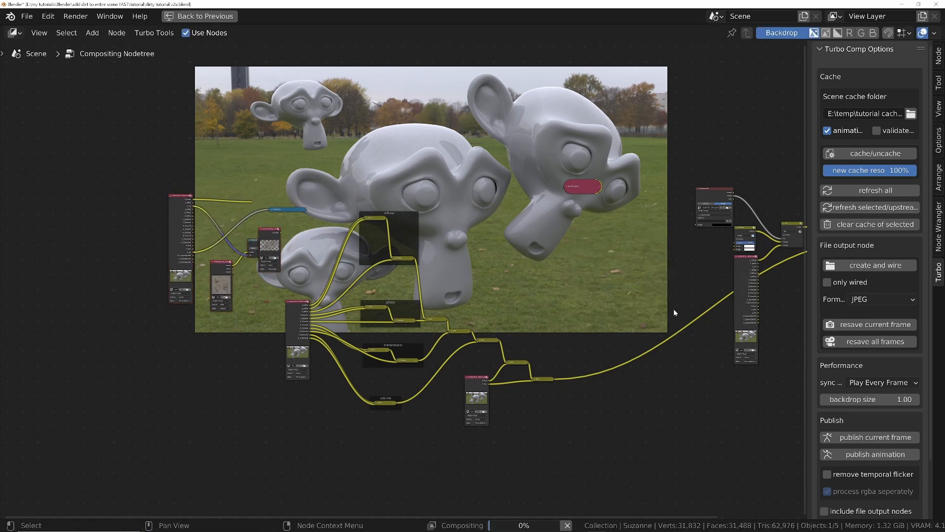
pyautogui.moveTo(692, 264); pyautogui.dragTo(685, 281, button='middle')
pyautogui.scroll(3, 686, 281)
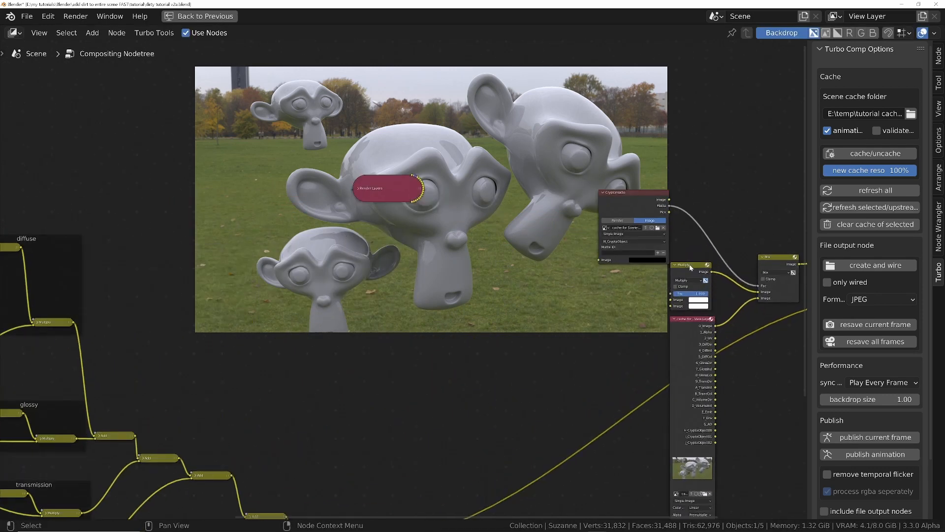
pyautogui.press('x')
pyautogui.scroll(-3, 672, 278)
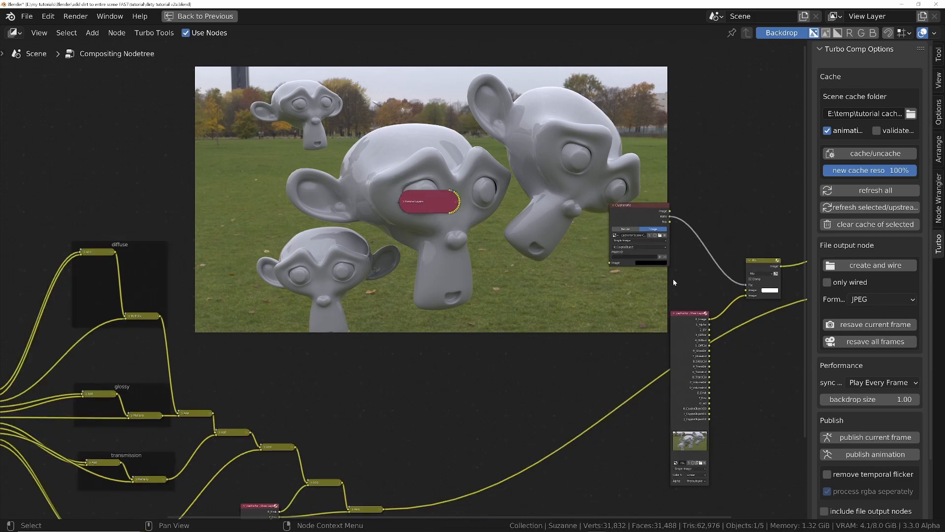
# Step: Connect the last Add node of the rebuilt passes to the first Image input of the Cryptomatte-driven Mix node
pyautogui.moveTo(516, 313); pyautogui.dragTo(526, 270, button='middle')
pyautogui.scroll(-1, 527, 270)
pyautogui.moveTo(453, 404); pyautogui.dragTo(333, 388, button='middle')
pyautogui.scroll(1, 334, 388)
pyautogui.moveTo(339, 392); pyautogui.dragTo(663, 197)
pyautogui.scroll(3, 672, 173)
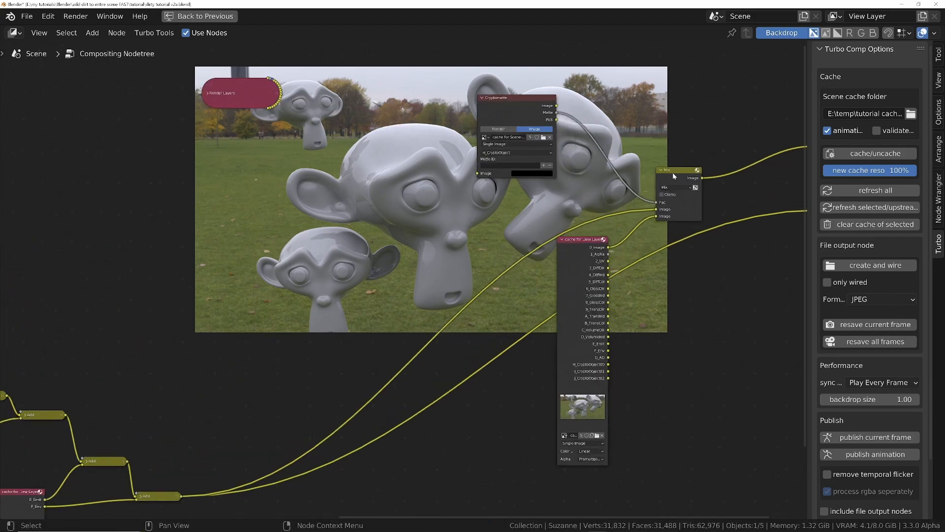
pyautogui.moveTo(608, 224); pyautogui.dragTo(554, 276, button='middle')
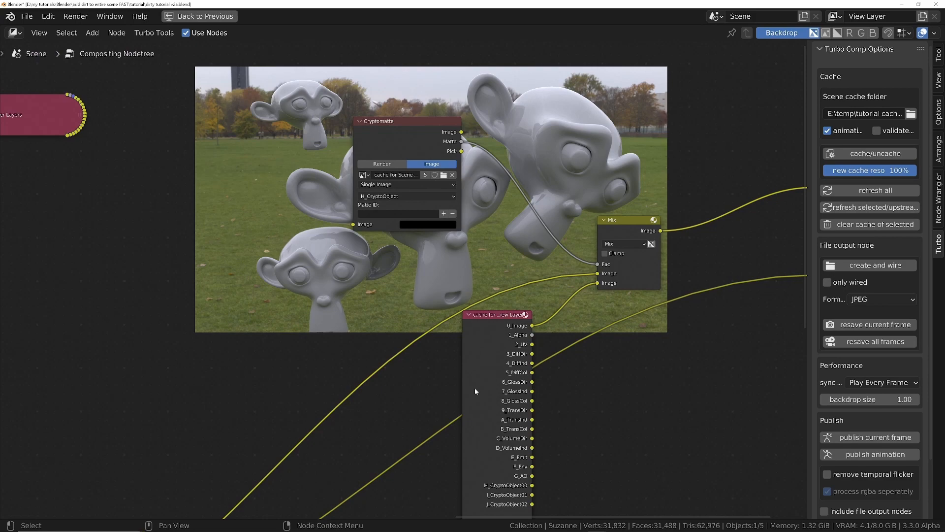
# Step: Preview the cached Map UV dirt texture in the backdrop
pyautogui.scroll(-6, 543, 294)
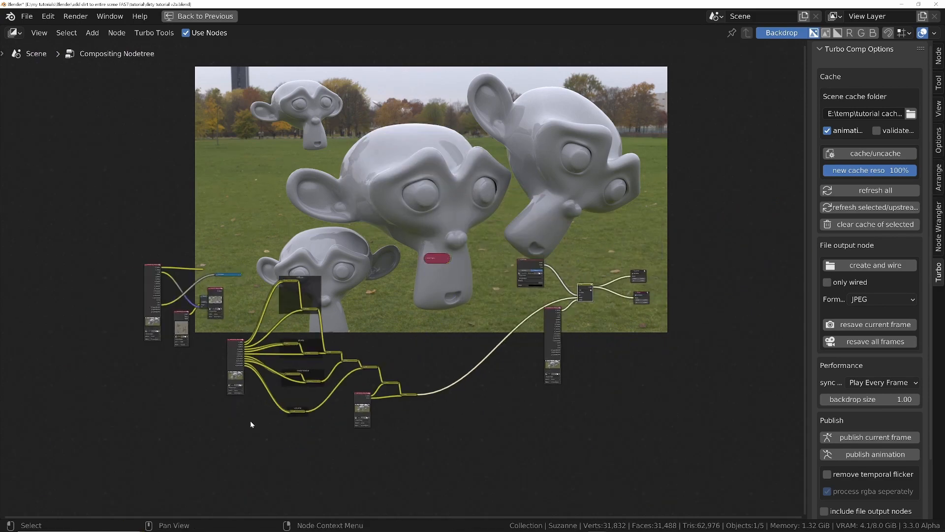
pyautogui.scroll(6, 303, 319)
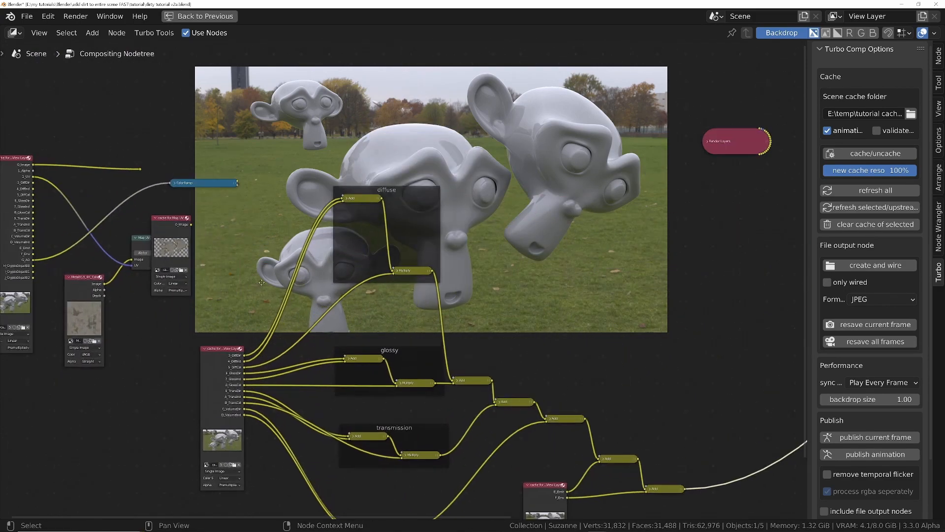
pyautogui.moveTo(388, 199); pyautogui.dragTo(335, 306, button='middle')
pyautogui.scroll(1, 247, 218)
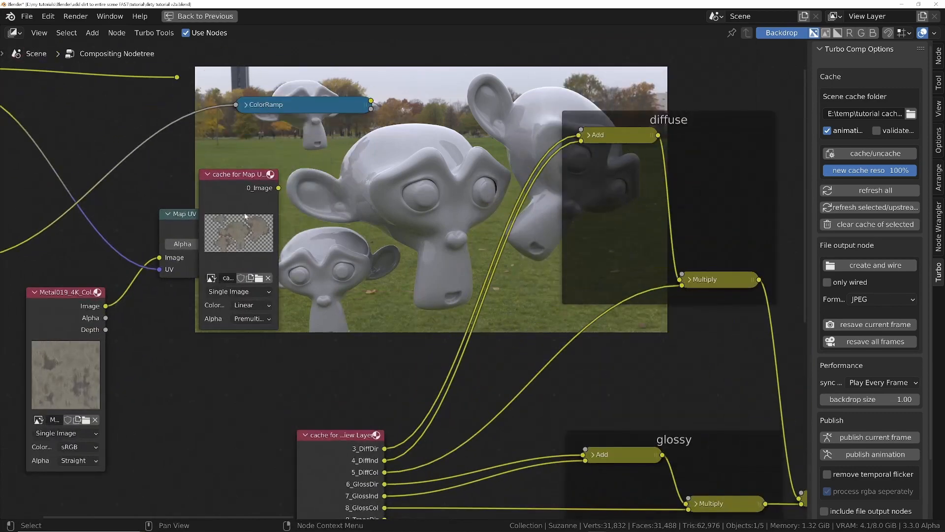
pyautogui.keyDown('ctrl'); pyautogui.keyDown('shift'); pyautogui.click(242, 186); pyautogui.keyUp('shift'); pyautogui.keyUp('ctrl')
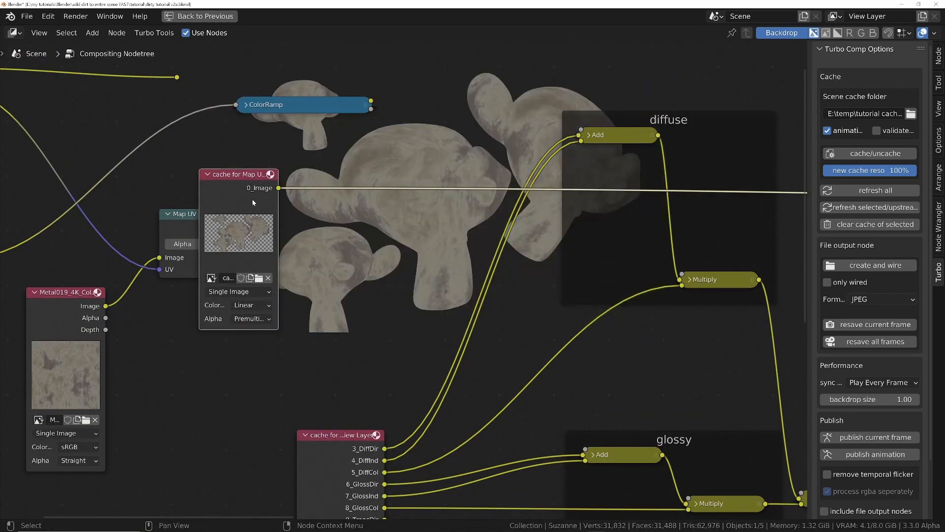
pyautogui.moveTo(417, 455); pyautogui.dragTo(366, 389, button='middle')
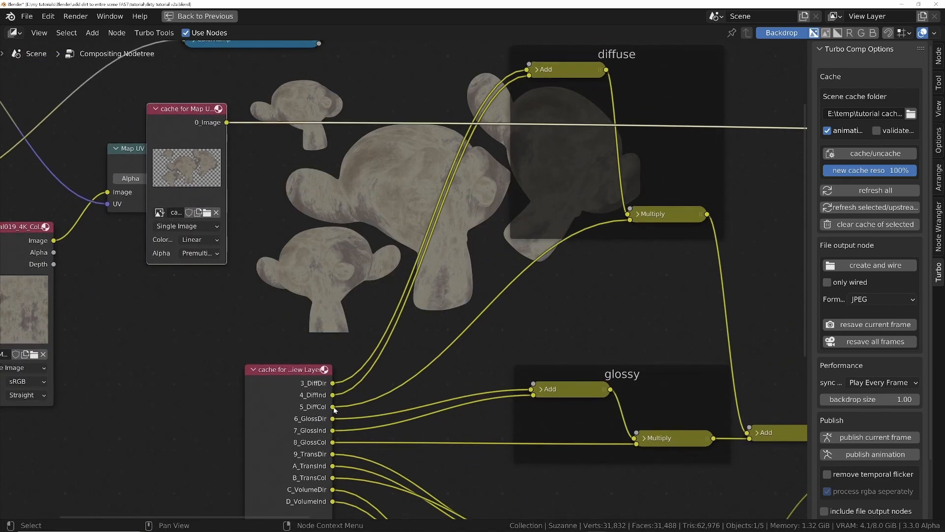
# Step: Insert a Mix node on the link between 5_DiffCol and the diffuse Multiply node
pyautogui.hotkey('shift', 'a')
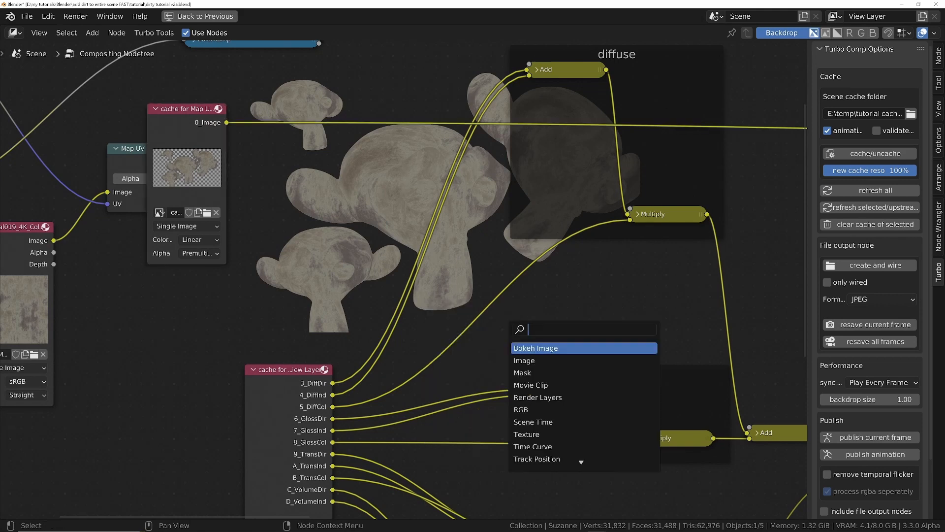
pyautogui.write('mix')
pyautogui.press('Return')
pyautogui.click(487, 237)
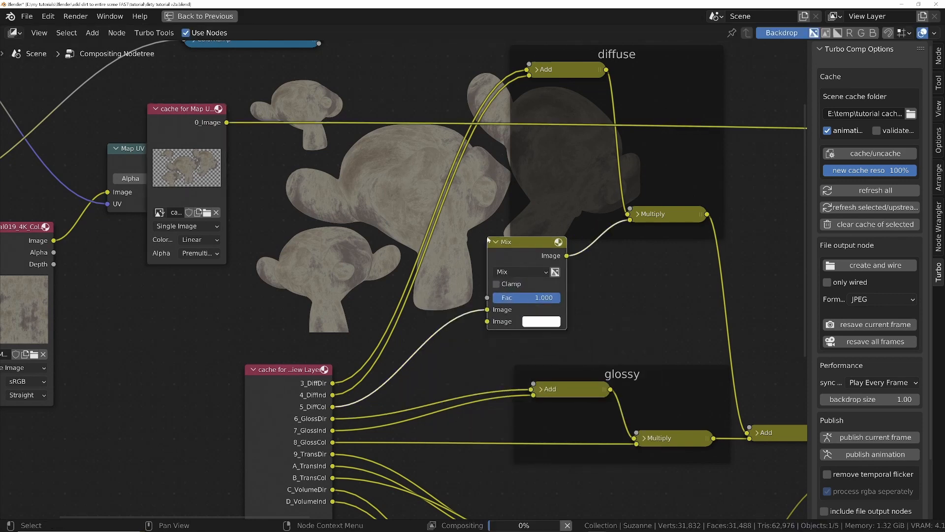
# Step: Connect the cached Map UV image to the diffuse Mix node's second Image input and preview the diffuse Multiply node
pyautogui.scroll(-1, 233, 245)
pyautogui.scroll(-1, 233, 245)
pyautogui.moveTo(234, 245); pyautogui.dragTo(271, 248, button='middle')
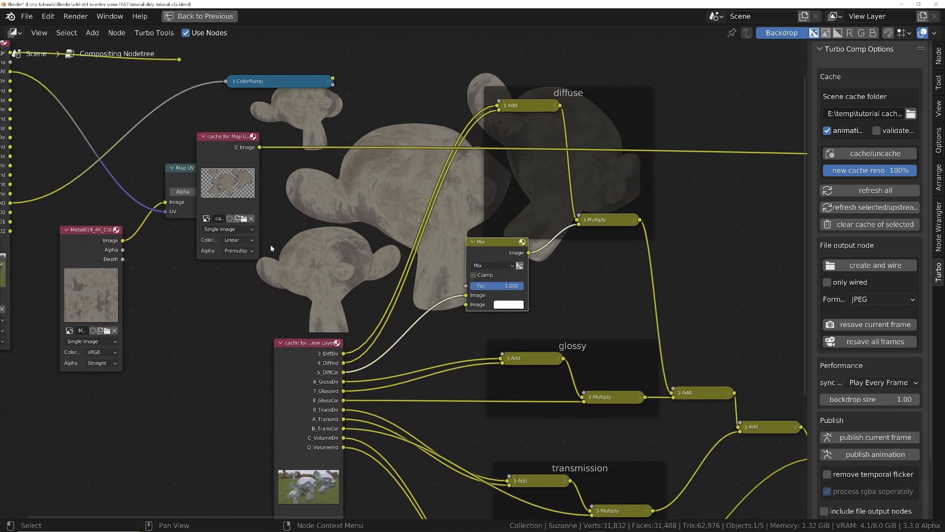
pyautogui.moveTo(262, 147)
pyautogui.mouseDown()
pyautogui.moveTo(468, 306)
pyautogui.moveTo(482, 294)
pyautogui.mouseUp()
pyautogui.moveTo(501, 203)
pyautogui.mouseDown(button='middle')
pyautogui.moveTo(544, 321)
pyautogui.moveTo(550, 436)
pyautogui.mouseUp(button='middle')
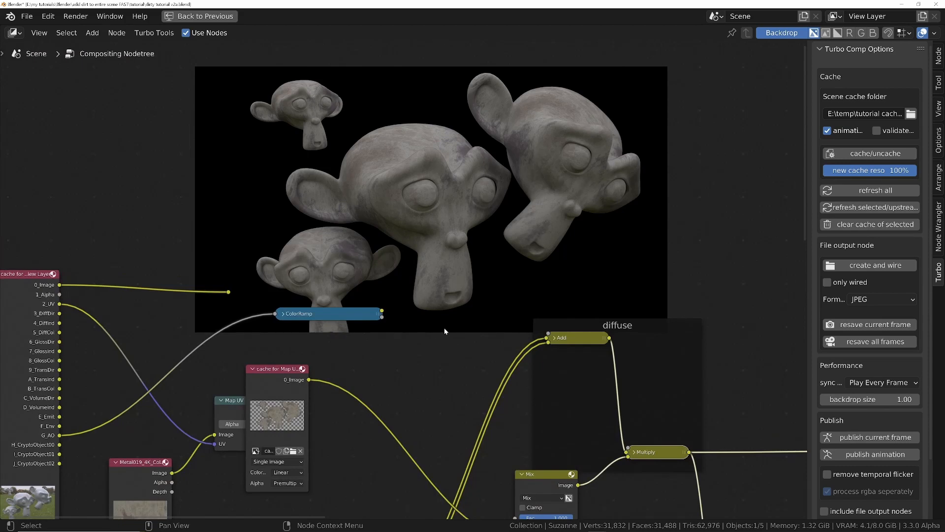
pyautogui.moveTo(421, 408); pyautogui.dragTo(386, 308, button='middle')
# Step: Set the diffuse Mix node's factor to 0 to compare the result, and undo the change
pyautogui.scroll(-3, 443, 337)
pyautogui.scroll(3, 495, 381)
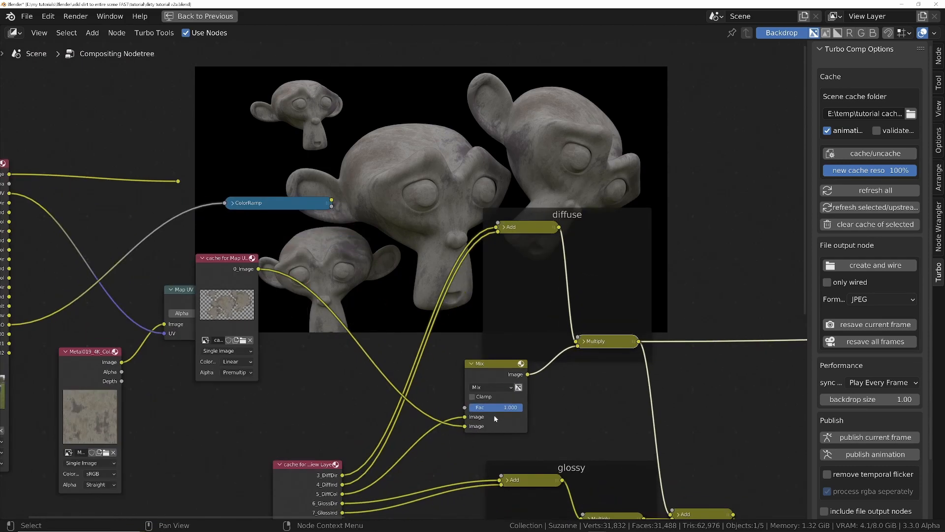
pyautogui.moveTo(518, 409); pyautogui.dragTo(466, 409)
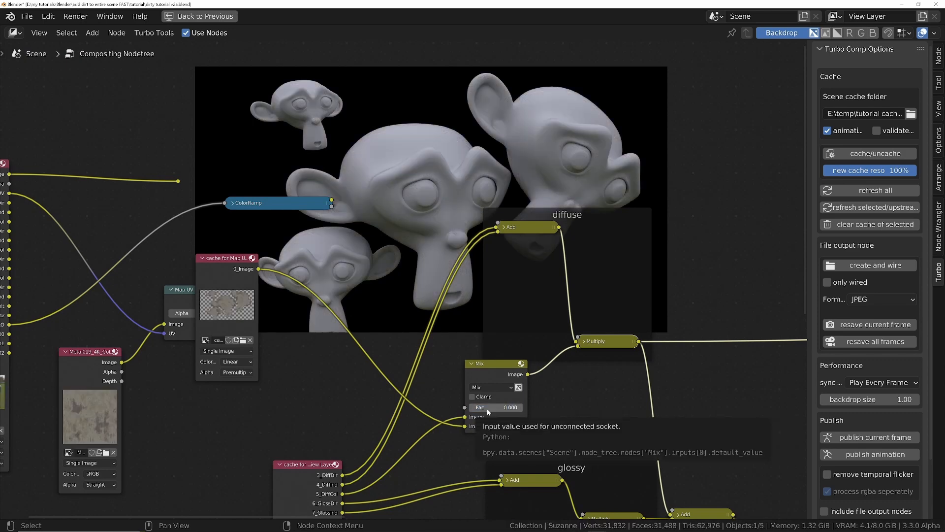
pyautogui.hotkey('ctrl', 'z')
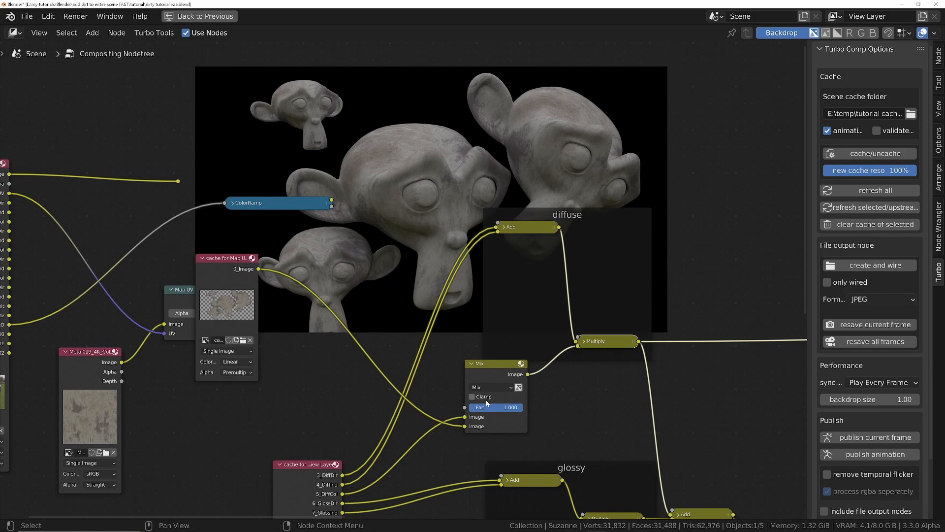
# Step: Connect the ColorRamp output to the Fac input of the diffuse Mix node to mask the dirt
pyautogui.moveTo(266, 389); pyautogui.dragTo(390, 338, button='middle')
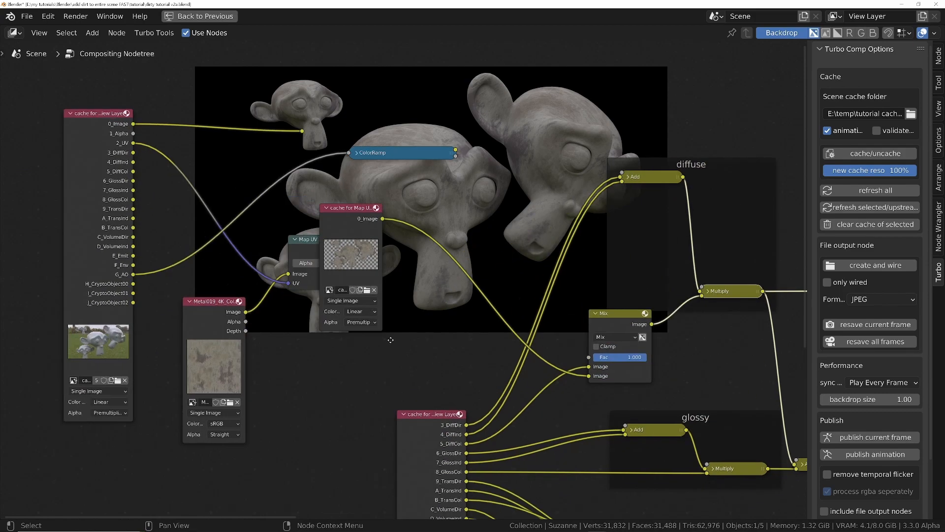
pyautogui.scroll(-4, 382, 337)
pyautogui.scroll(1, 198, 290)
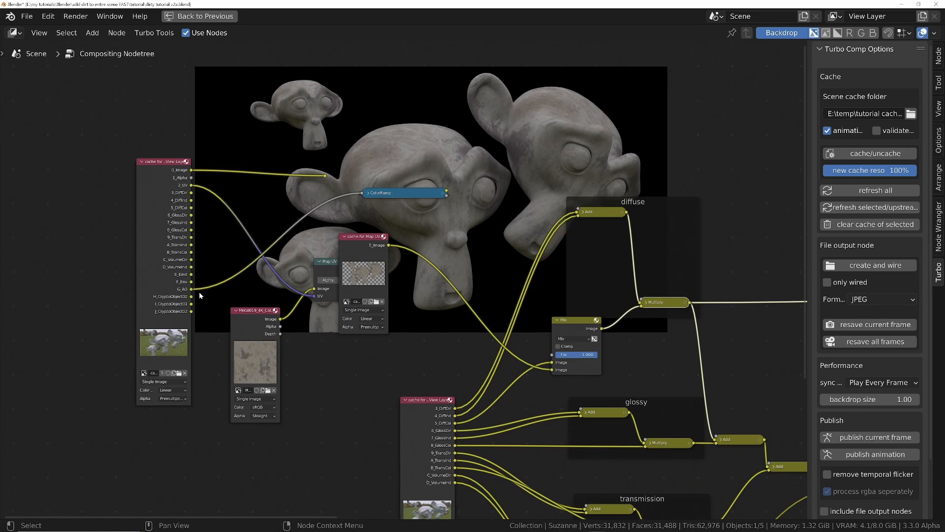
pyautogui.click(419, 199)
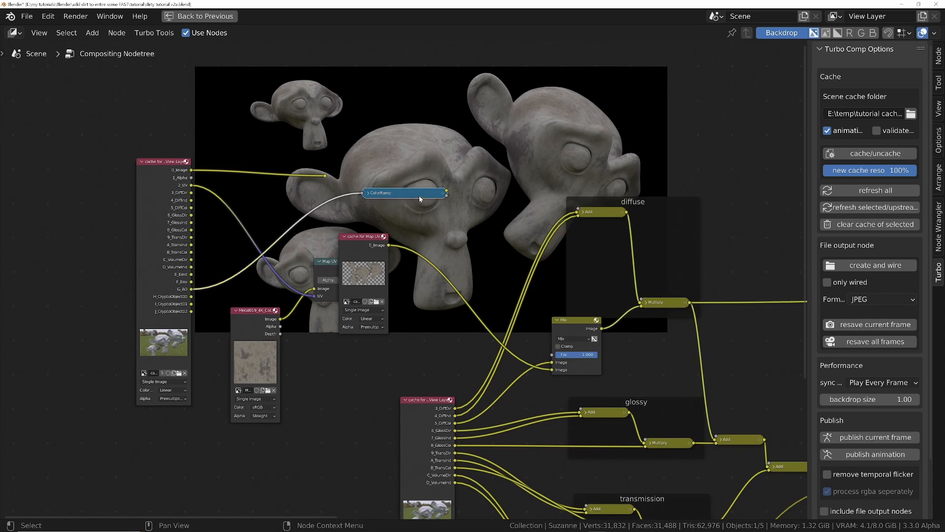
pyautogui.moveTo(447, 193); pyautogui.dragTo(553, 354)
pyautogui.moveTo(569, 344); pyautogui.dragTo(522, 408, button='middle')
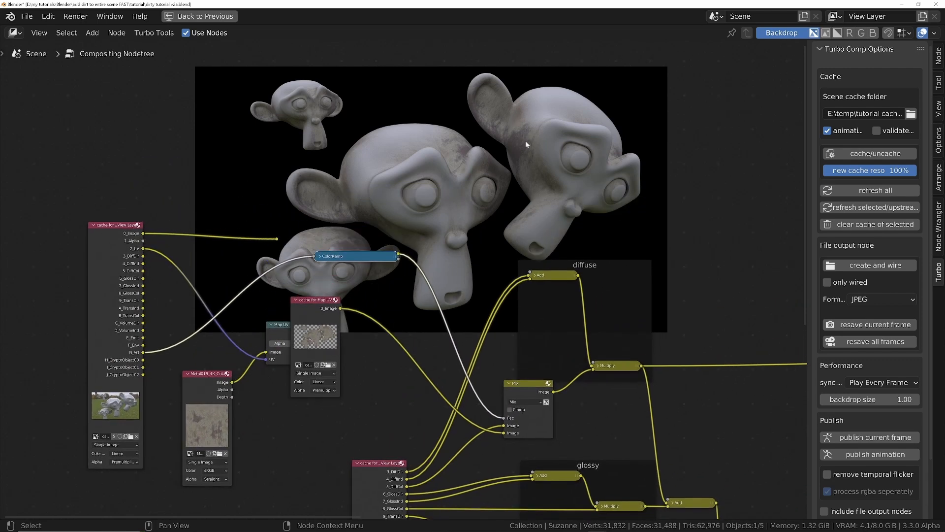
# Step: Preview the Add node that combines the diffuse and glossy passes
pyautogui.scroll(-3, 475, 325)
pyautogui.moveTo(586, 399); pyautogui.dragTo(484, 354, button='middle')
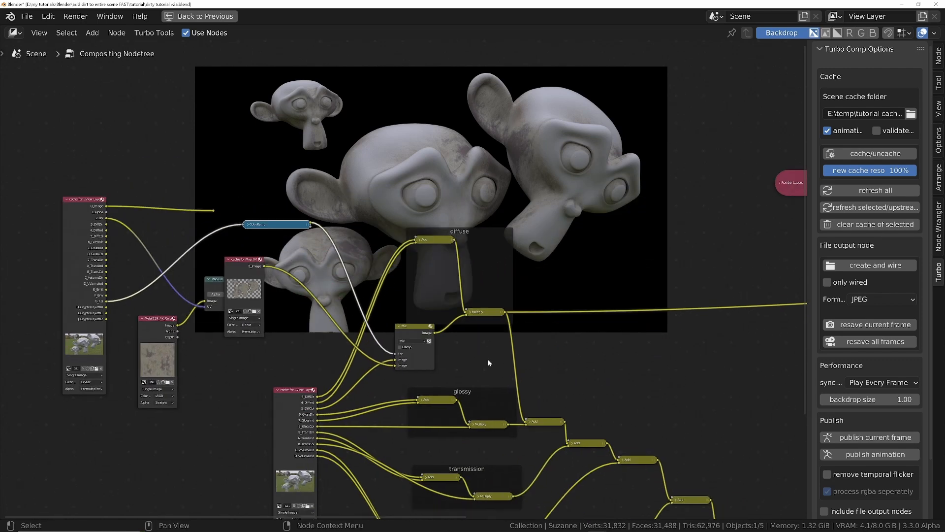
pyautogui.moveTo(537, 404); pyautogui.dragTo(526, 390, button='middle')
pyautogui.scroll(3, 526, 391)
pyautogui.moveTo(452, 381); pyautogui.dragTo(330, 376, button='middle')
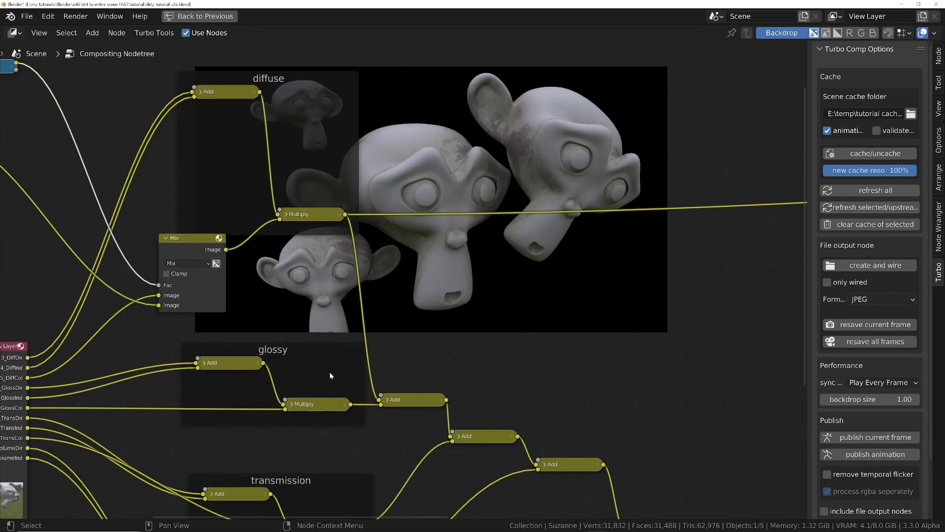
pyautogui.keyDown('ctrl'); pyautogui.keyDown('shift'); pyautogui.click(419, 398); pyautogui.keyUp('shift'); pyautogui.keyUp('ctrl')
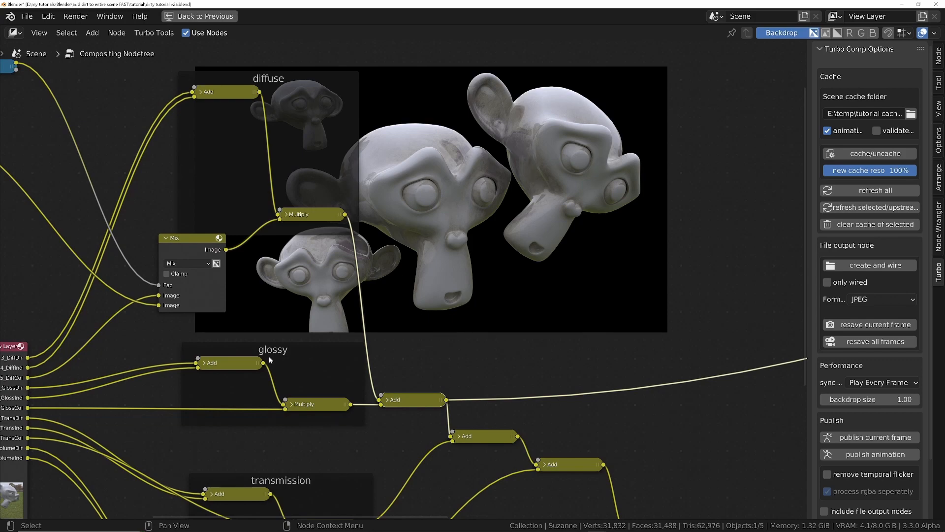
# Step: Preview the 8_GlossCol pass and the glossy Multiply node's output
pyautogui.moveTo(269, 356); pyautogui.dragTo(338, 385, button='middle')
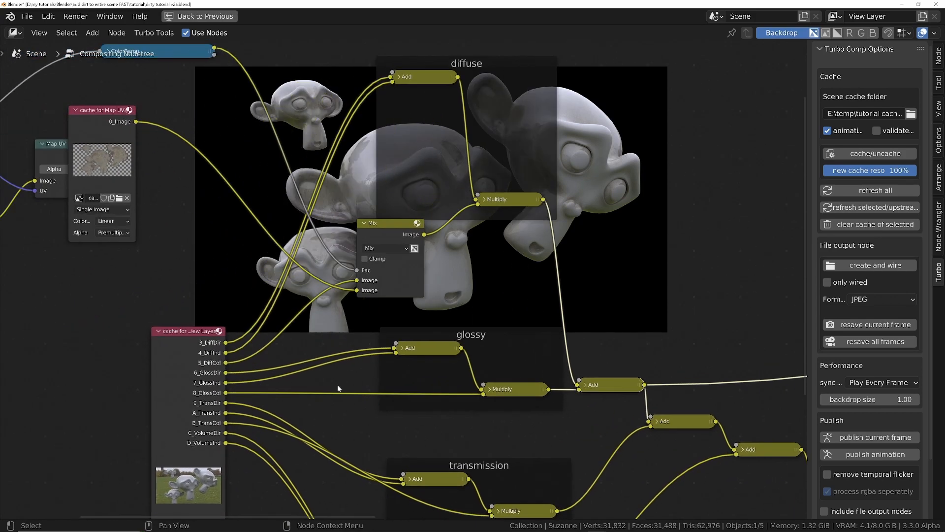
pyautogui.scroll(2, 291, 380)
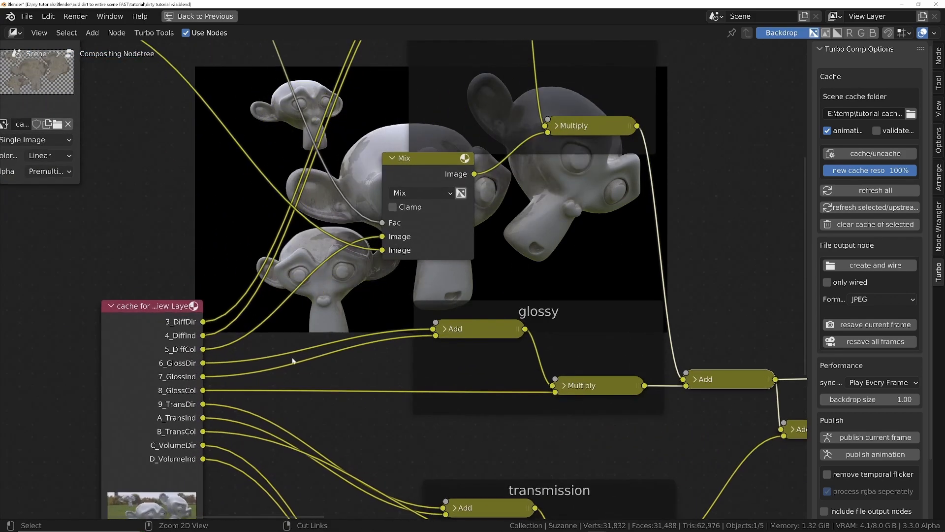
pyautogui.keyDown('ctrl'); pyautogui.keyDown('shift'); pyautogui.click(211, 391); pyautogui.keyUp('shift'); pyautogui.keyUp('ctrl')
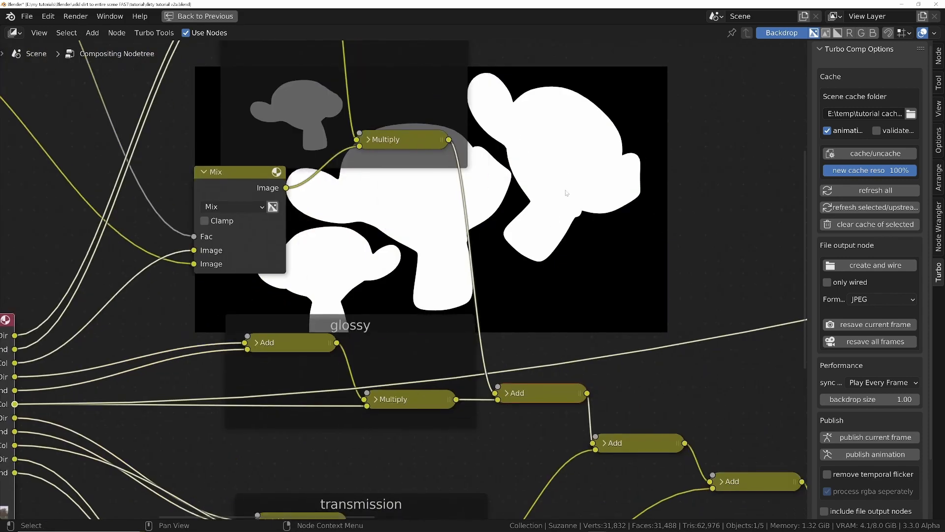
pyautogui.moveTo(143, 433); pyautogui.dragTo(190, 434, button='middle')
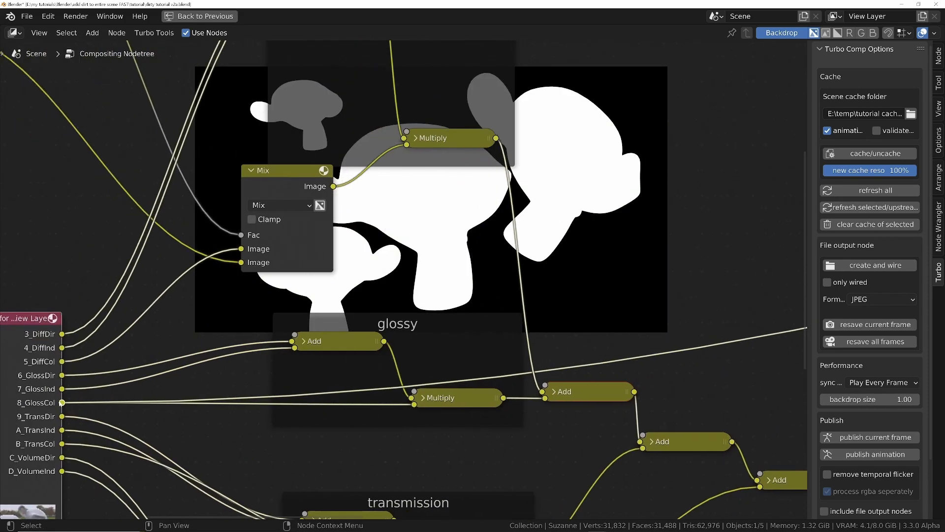
pyautogui.keyDown('ctrl'); pyautogui.keyDown('shift'); pyautogui.click(454, 403); pyautogui.keyUp('shift'); pyautogui.keyUp('ctrl')
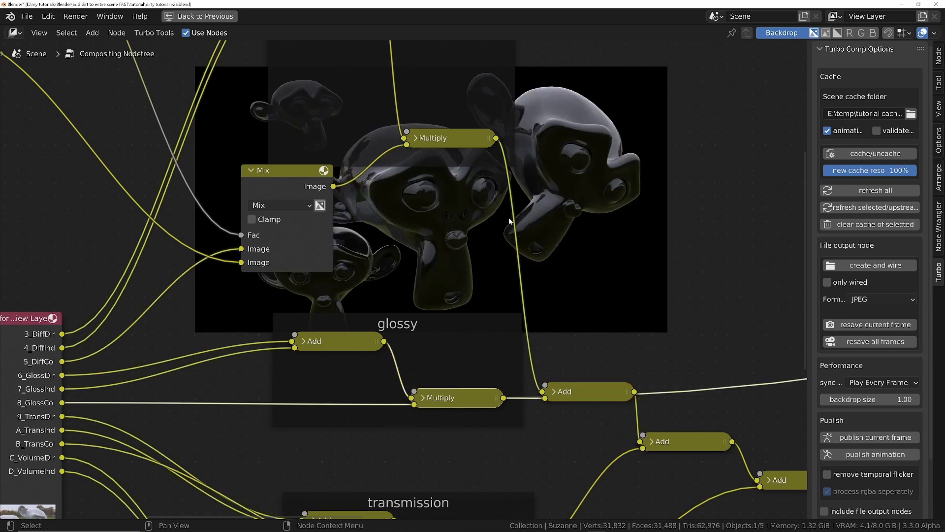
# Step: Insert a second Mix node on the link between 8_GlossCol and the glossy Multiply node
pyautogui.scroll(-4, 235, 376)
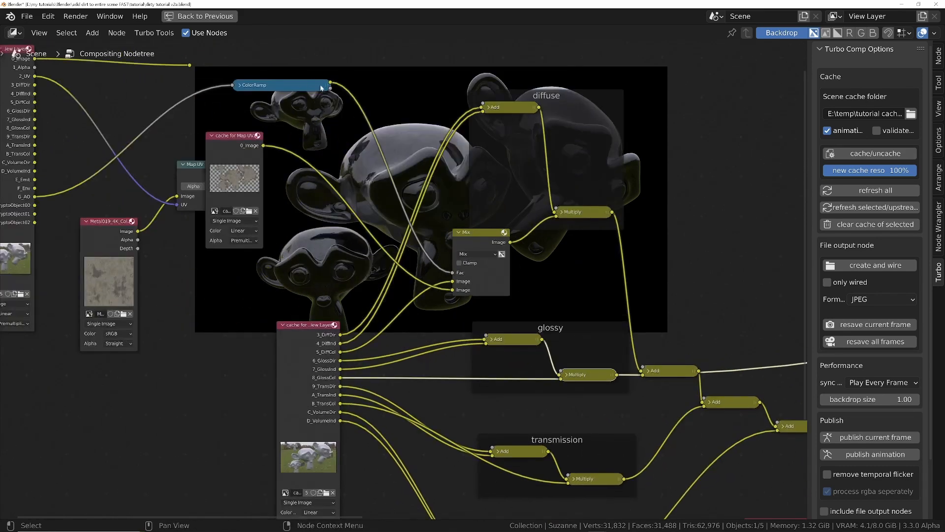
pyautogui.hotkey('shift', 'a')
pyautogui.write('mix')
pyautogui.press('Return')
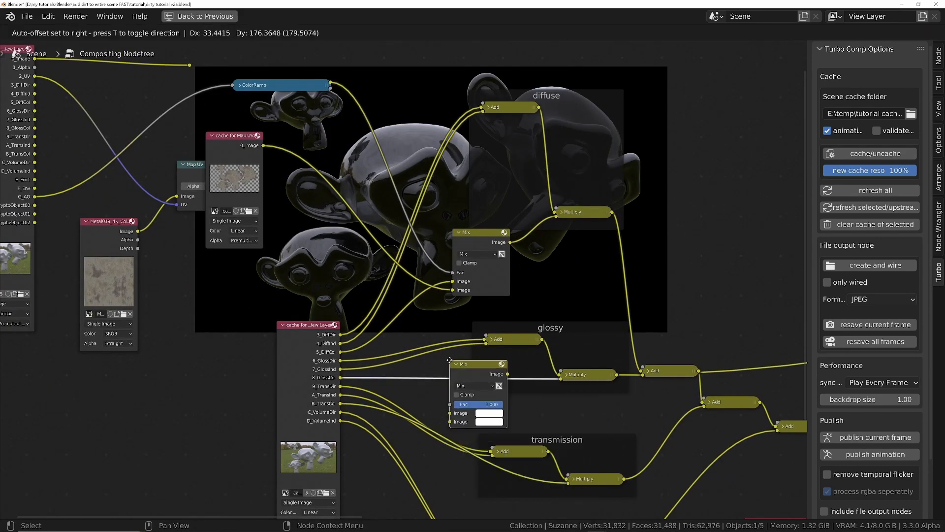
pyautogui.click(495, 417)
pyautogui.scroll(2, 492, 411)
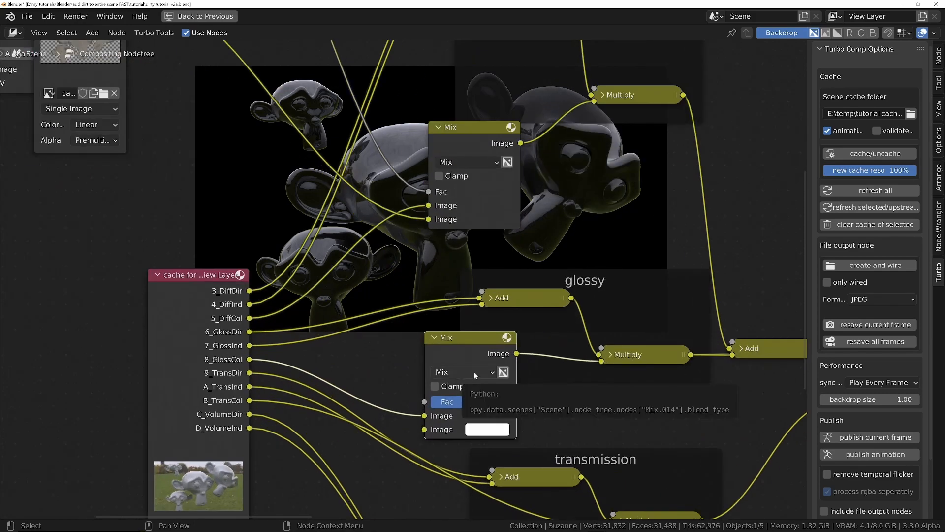
# Step: Set the glossy color Mix node's blend mode to Multiply and connect the ColorRamp output to its second Image input
pyautogui.click(474, 372)
pyautogui.click(451, 323)
pyautogui.scroll(-3, 292, 266)
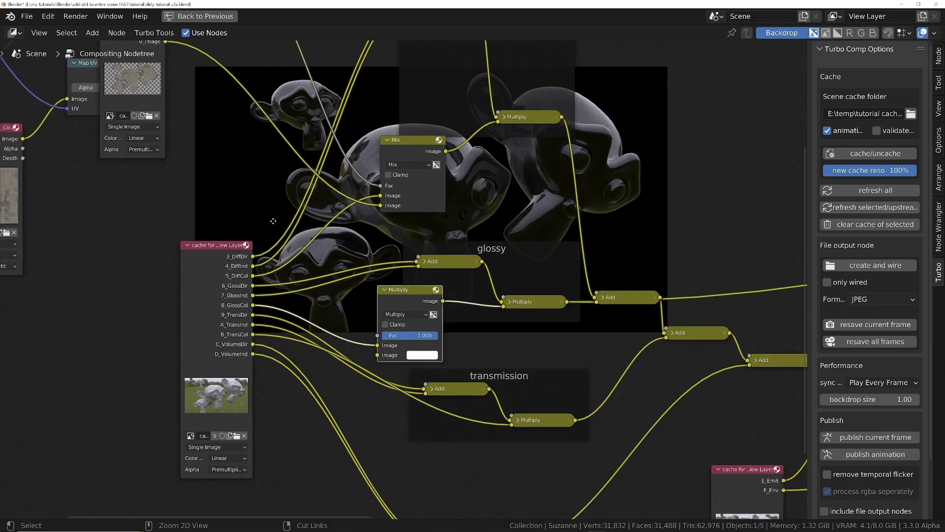
pyautogui.moveTo(320, 218); pyautogui.dragTo(331, 256, button='middle')
pyautogui.keyDown('ctrl'); pyautogui.moveTo(331, 256); pyautogui.dragTo(331, 263, button='middle'); pyautogui.keyUp('ctrl')
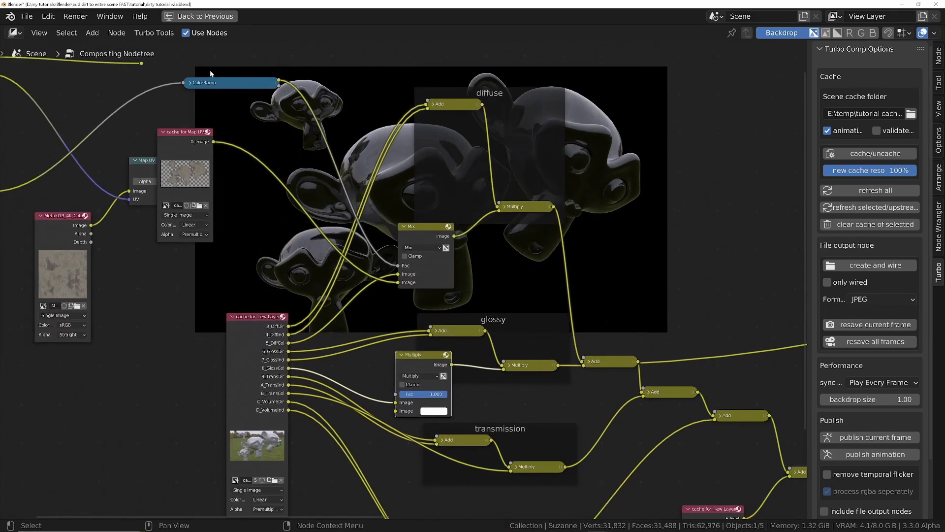
pyautogui.moveTo(247, 87); pyautogui.dragTo(398, 413)
pyautogui.scroll(4, 301, 382)
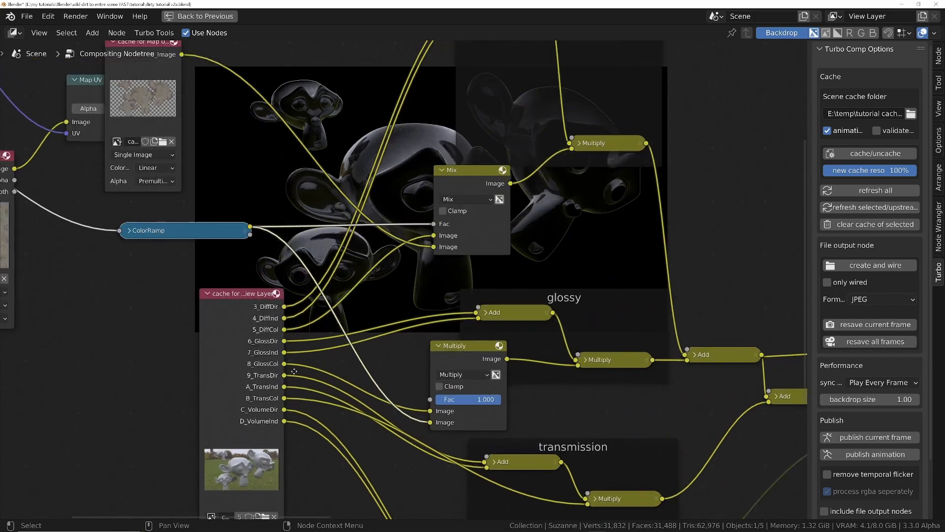
# Step: Preview the glossy color Multiply node, the Multiply node in the glossy frame and the Add node combining diffuse and glossy
pyautogui.moveTo(293, 372); pyautogui.dragTo(202, 387, button='middle')
pyautogui.keyDown('ctrl'); pyautogui.keyDown('shift'); pyautogui.click(379, 367); pyautogui.keyUp('shift'); pyautogui.keyUp('ctrl')
pyautogui.moveTo(423, 352); pyautogui.dragTo(199, 331, button='middle')
pyautogui.keyDown('ctrl'); pyautogui.keyDown('shift'); pyautogui.click(167, 344); pyautogui.keyUp('shift'); pyautogui.keyUp('ctrl')
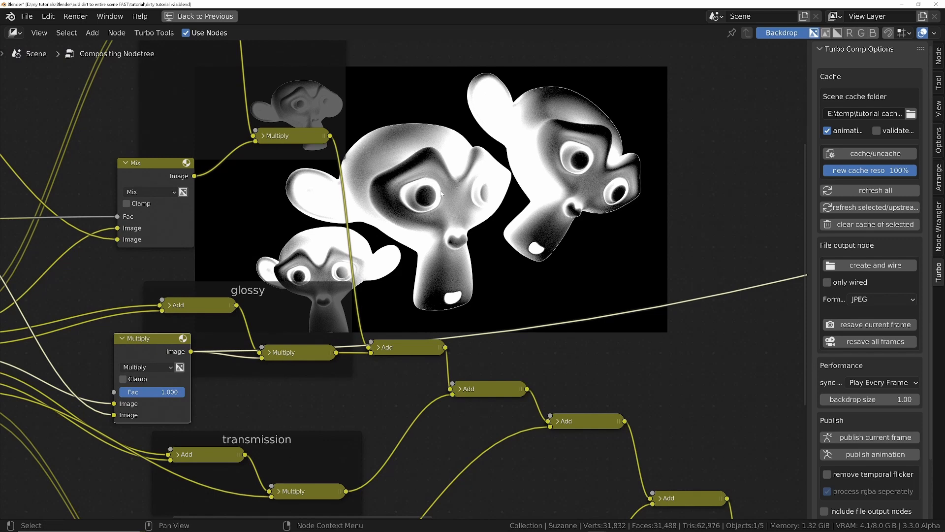
pyautogui.keyDown('ctrl'); pyautogui.keyDown('shift'); pyautogui.click(305, 350); pyautogui.keyUp('shift'); pyautogui.keyUp('ctrl')
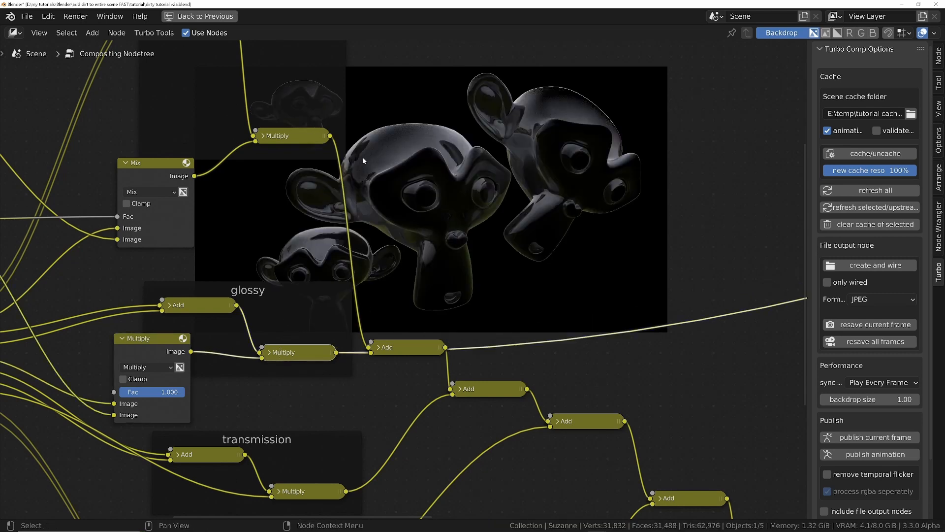
pyautogui.keyDown('ctrl'); pyautogui.keyDown('shift'); pyautogui.click(412, 353); pyautogui.keyUp('shift'); pyautogui.keyUp('ctrl')
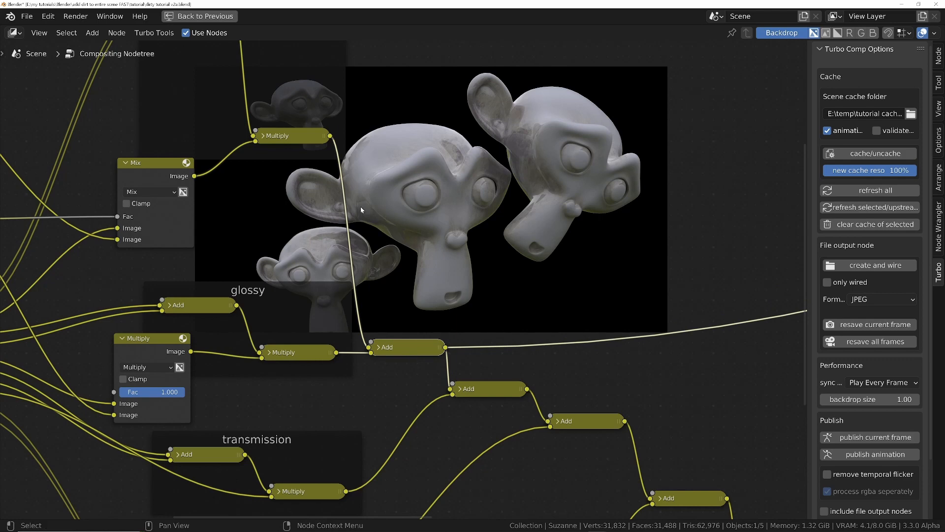
pyautogui.keyDown('ctrl'); pyautogui.keyDown('shift'); pyautogui.click(299, 351); pyautogui.keyUp('shift'); pyautogui.keyUp('ctrl')
pyautogui.moveTo(299, 352); pyautogui.dragTo(556, 353, button='middle')
pyautogui.keyDown('ctrl'); pyautogui.keyDown('shift'); pyautogui.click(663, 342); pyautogui.keyUp('shift'); pyautogui.keyUp('ctrl')
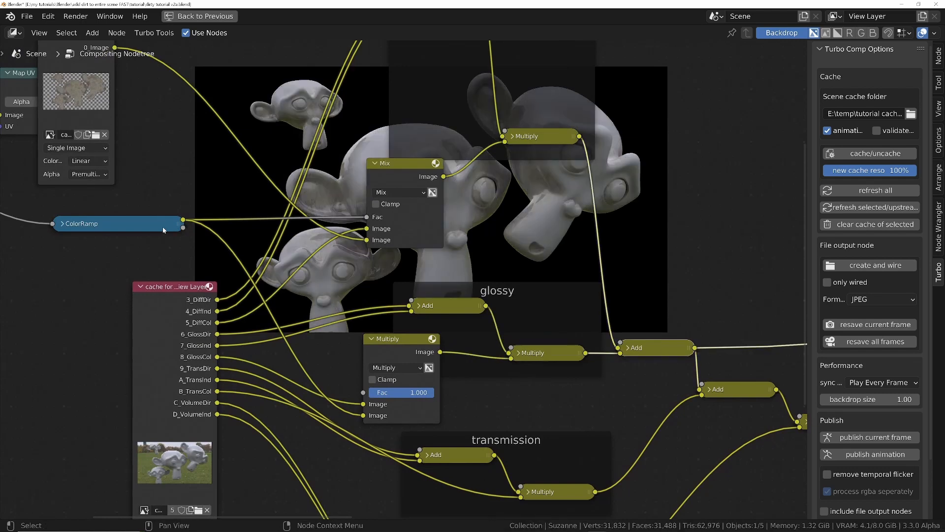
# Step: Insert an Invert node between the ColorRamp and the second Image input of the glossy color Multiply node, and collapse it
pyautogui.hotkey('shift', 'a')
pyautogui.click(265, 329)
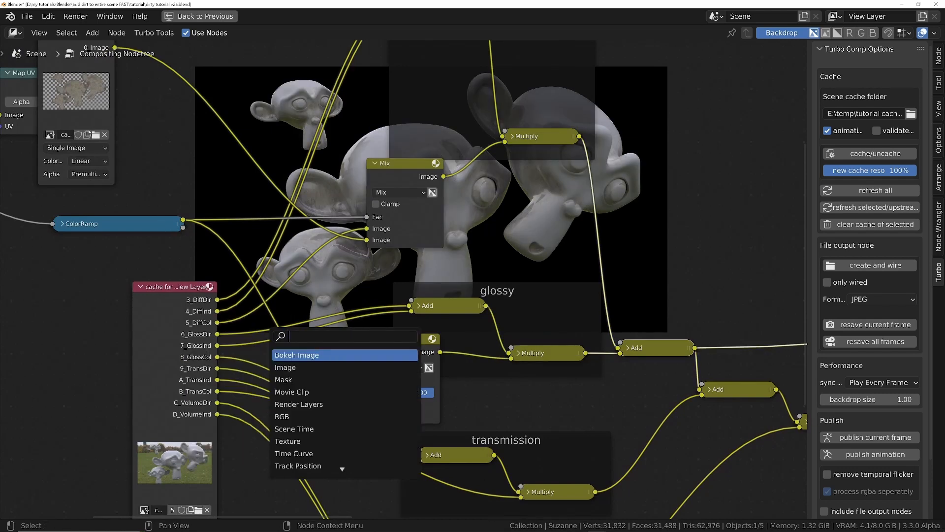
pyautogui.write('invert')
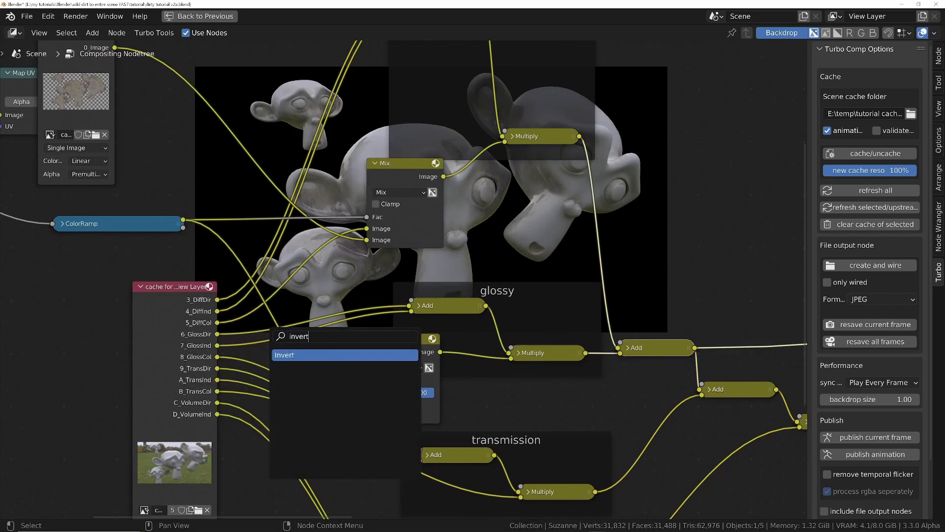
pyautogui.press('Return')
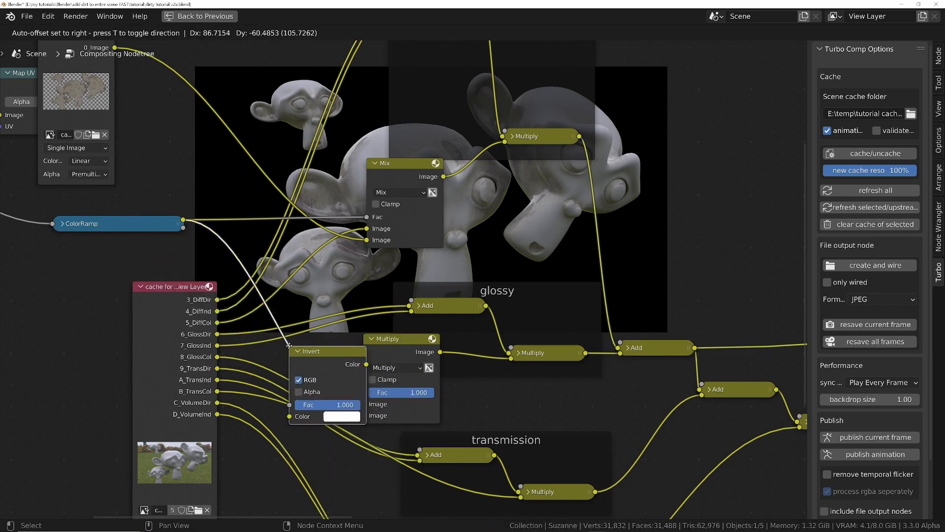
pyautogui.click(289, 345)
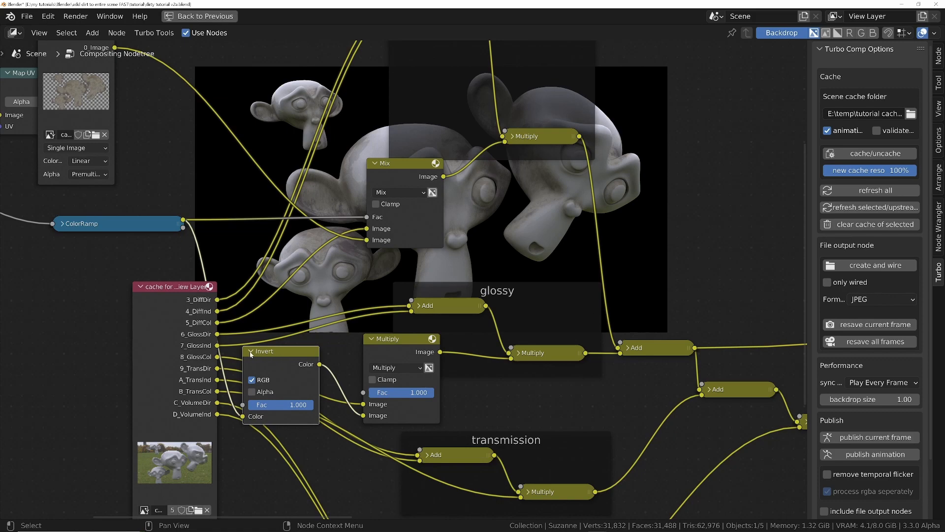
pyautogui.click(251, 352)
pyautogui.press('g')
pyautogui.click(338, 364)
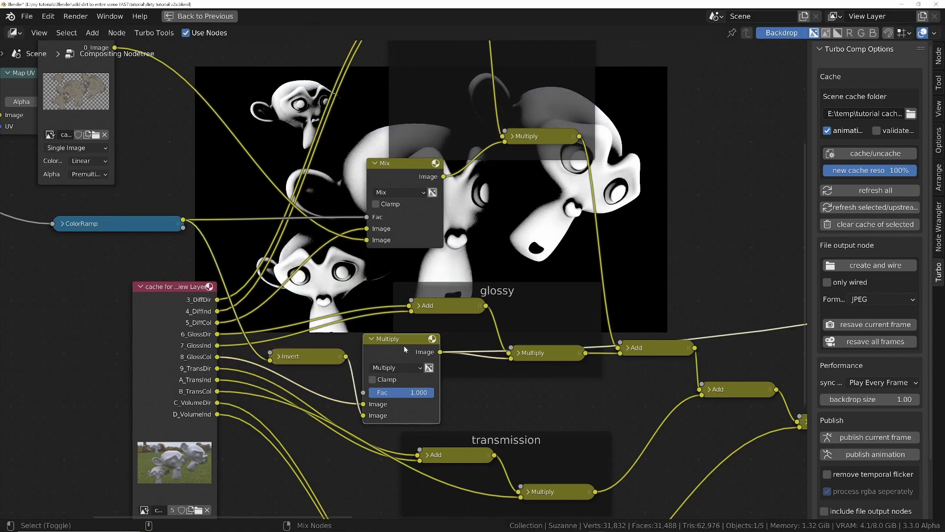
# Step: Compare the glossy mask with the Invert node muted and unmuted, and preview the Add node combining diffuse and glossy
pyautogui.moveTo(423, 335); pyautogui.dragTo(384, 345, button='middle')
pyautogui.moveTo(279, 372); pyautogui.dragTo(184, 363, button='middle')
pyautogui.scroll(-1, 183, 363)
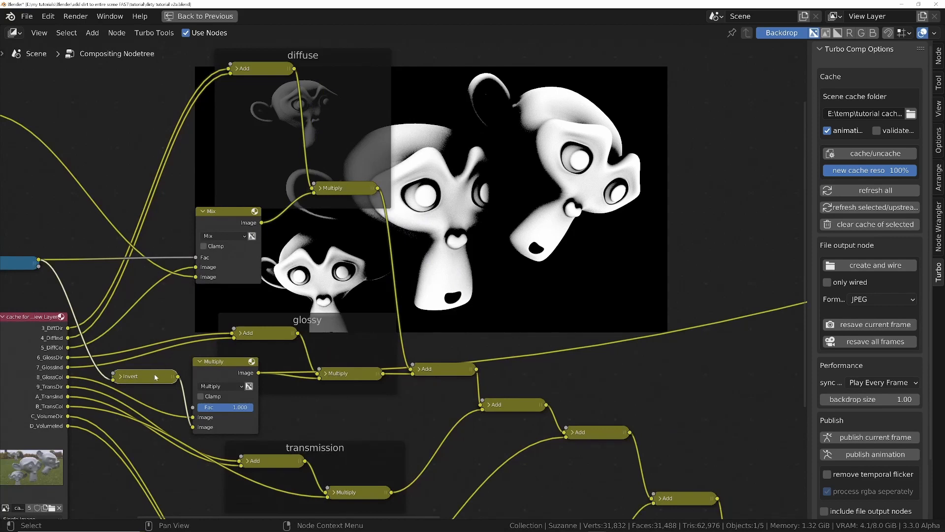
pyautogui.press('m')
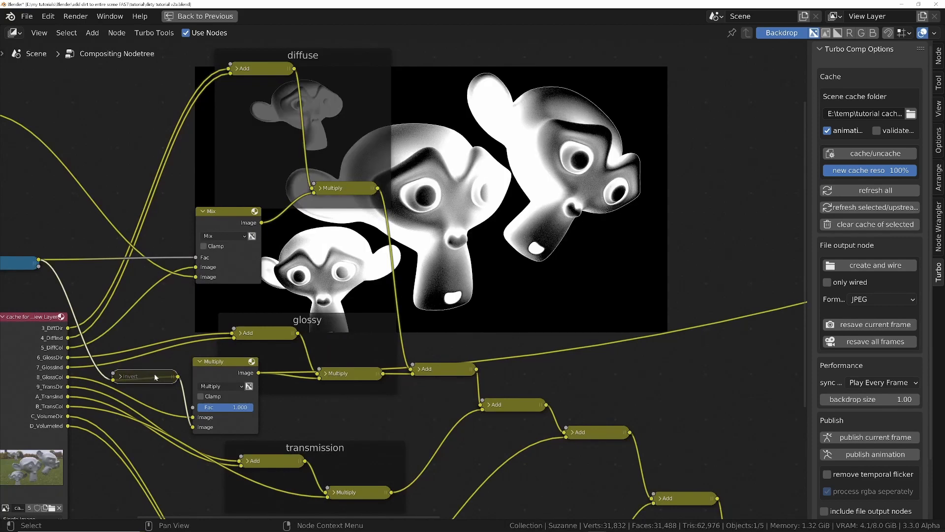
pyautogui.press('m')
pyautogui.moveTo(373, 396); pyautogui.dragTo(254, 434, button='middle')
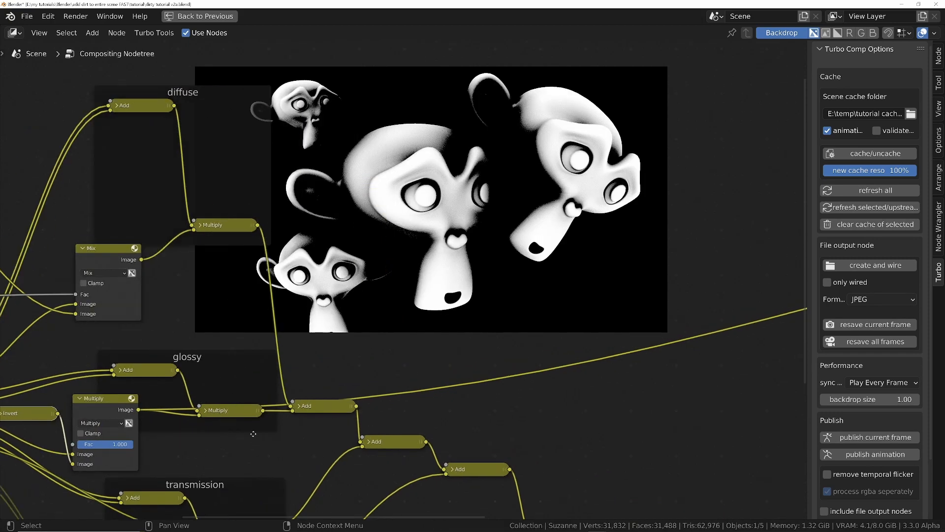
pyautogui.keyDown('ctrl'); pyautogui.keyDown('shift'); pyautogui.click(325, 410); pyautogui.keyUp('shift'); pyautogui.keyUp('ctrl')
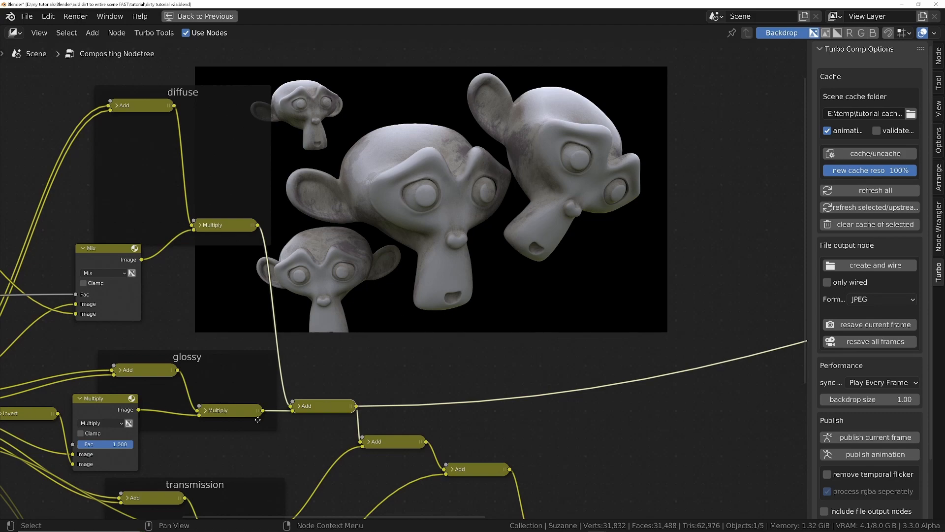
# Step: Preview the final Mix node that places the rebuilt monkeys over the park background
pyautogui.keyDown('ctrl'); pyautogui.moveTo(296, 348); pyautogui.dragTo(283, 479, button='middle'); pyautogui.keyUp('ctrl')
pyautogui.moveTo(742, 256); pyautogui.dragTo(608, 304, button='middle')
pyautogui.moveTo(590, 327); pyautogui.dragTo(565, 325)
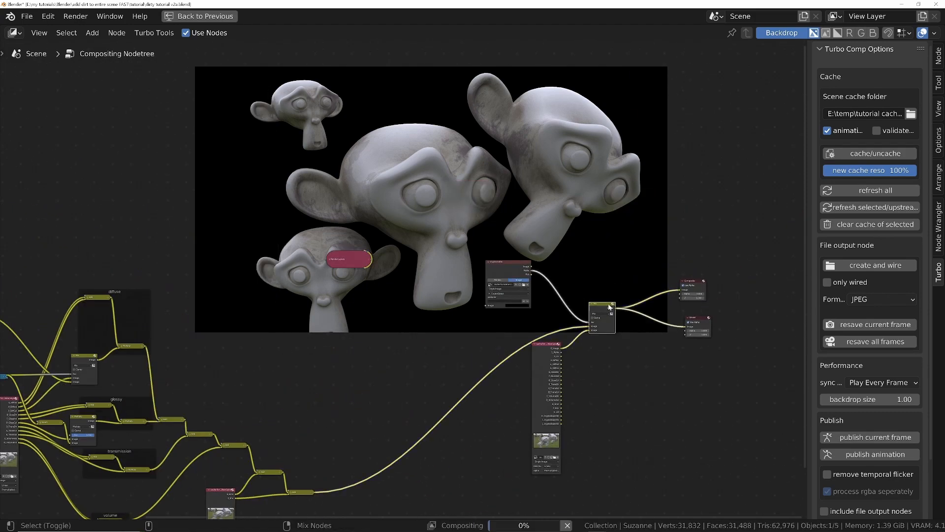
pyautogui.moveTo(344, 364); pyautogui.dragTo(512, 321, button='middle')
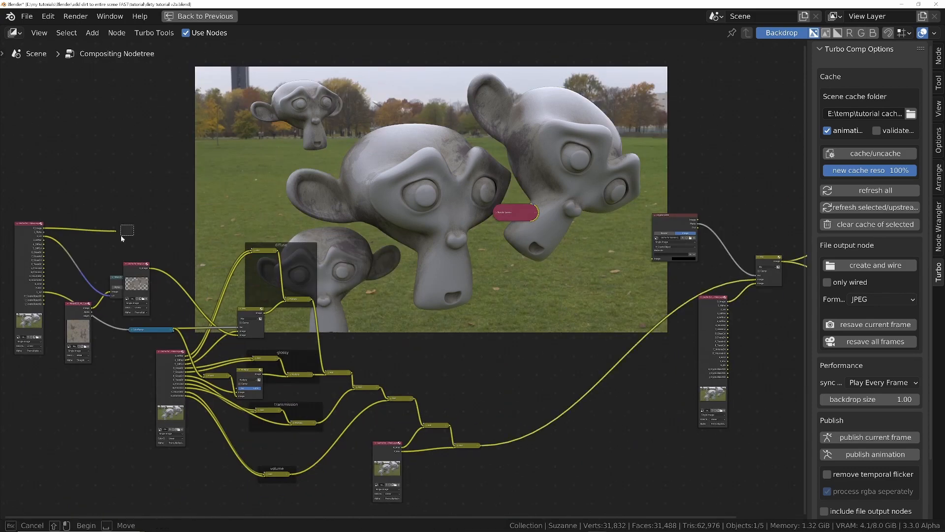
# Step: Enclose the dirt image, Map UV and Map UV cache nodes in a red frame labeled "dirt texture"
pyautogui.keyDown('ctrl'); pyautogui.moveTo(122, 239); pyautogui.dragTo(122, 197, button='middle'); pyautogui.keyUp('ctrl')
pyautogui.moveTo(217, 312); pyautogui.dragTo(217, 348)
pyautogui.moveTo(373, 332); pyautogui.dragTo(435, 326, button='middle')
pyautogui.moveTo(418, 214); pyautogui.dragTo(269, 346)
pyautogui.hotkey('shift', 'p')
pyautogui.click(939, 56)
pyautogui.click(890, 104)
pyautogui.write('dirt texture')
pyautogui.click(828, 122)
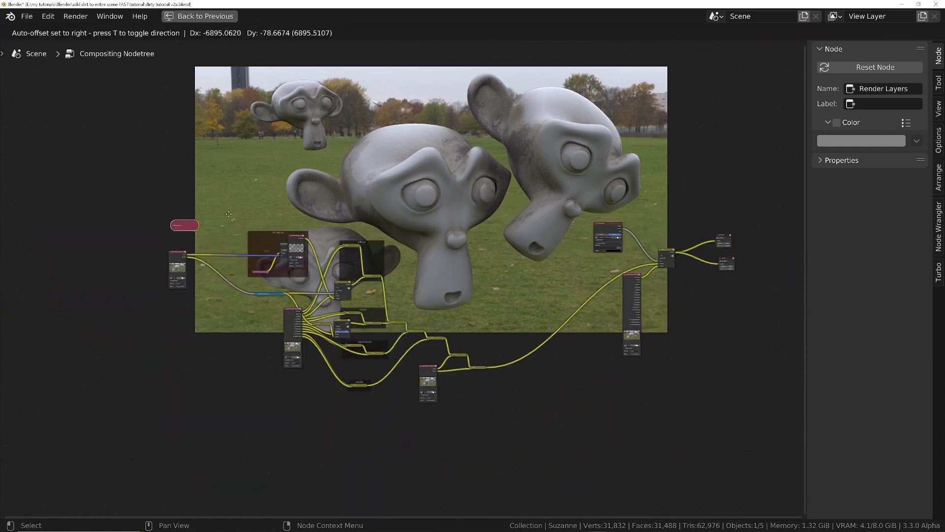
# Step: Enable the Cryptomatte Material pass and the Normal data pass for the view layer
pyautogui.scroll(3, 424, 275)
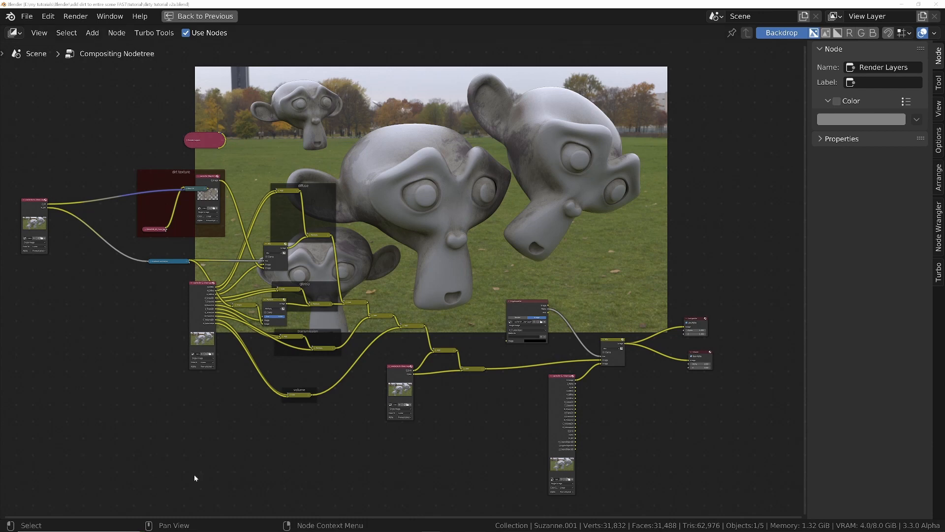
pyautogui.hotkey('ctrl', 'space')
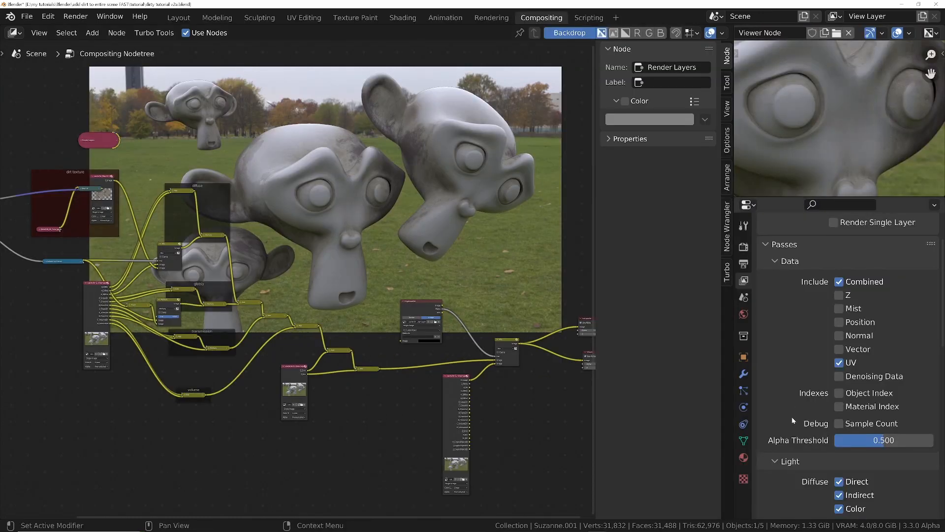
pyautogui.scroll(-12, 794, 440)
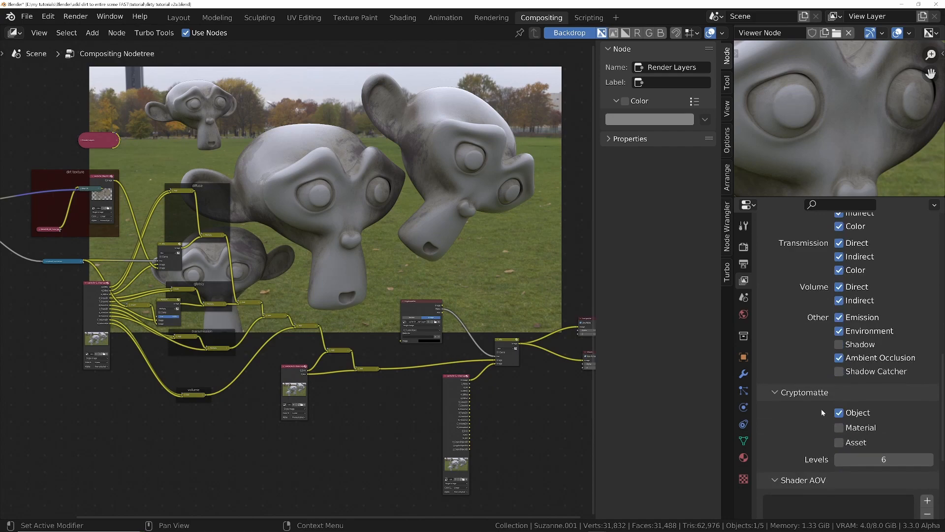
pyautogui.click(839, 428)
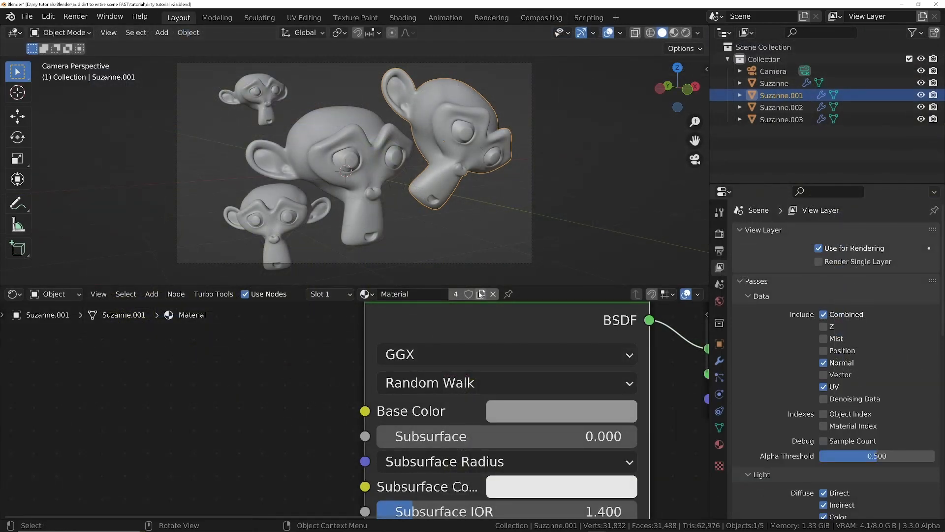
# Step: Make a separate copy of the shared material for Suzanne.001 and set its Base Color to red
pyautogui.click(481, 294)
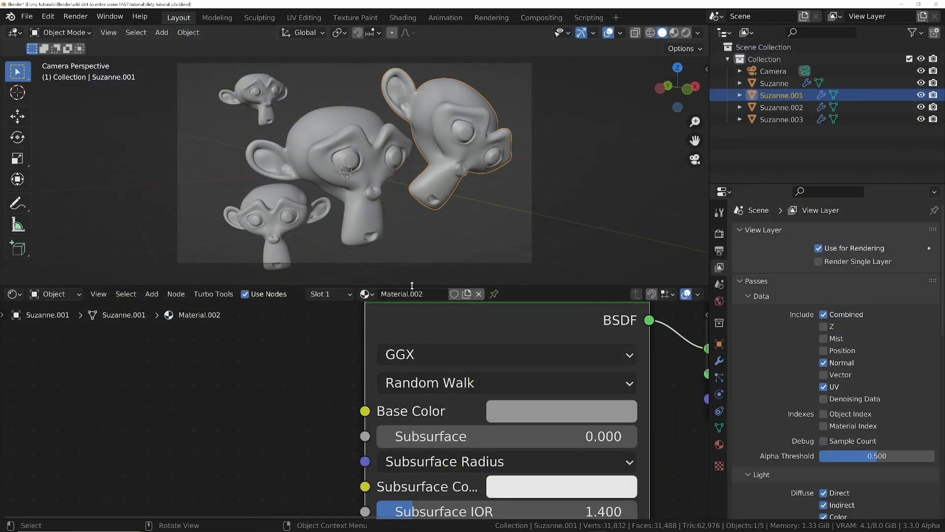
pyautogui.click(545, 412)
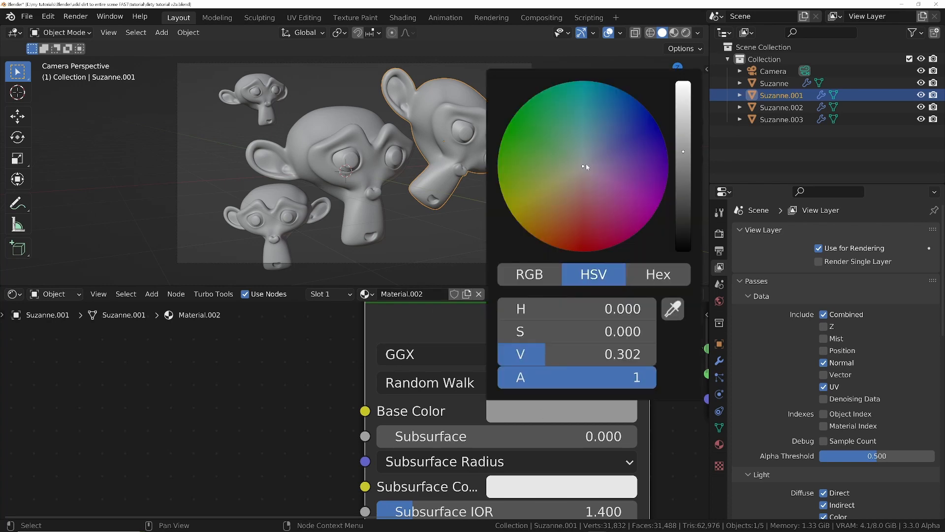
pyautogui.moveTo(591, 165)
pyautogui.mouseDown()
pyautogui.moveTo(598, 250)
pyautogui.moveTo(588, 251)
pyautogui.mouseUp()
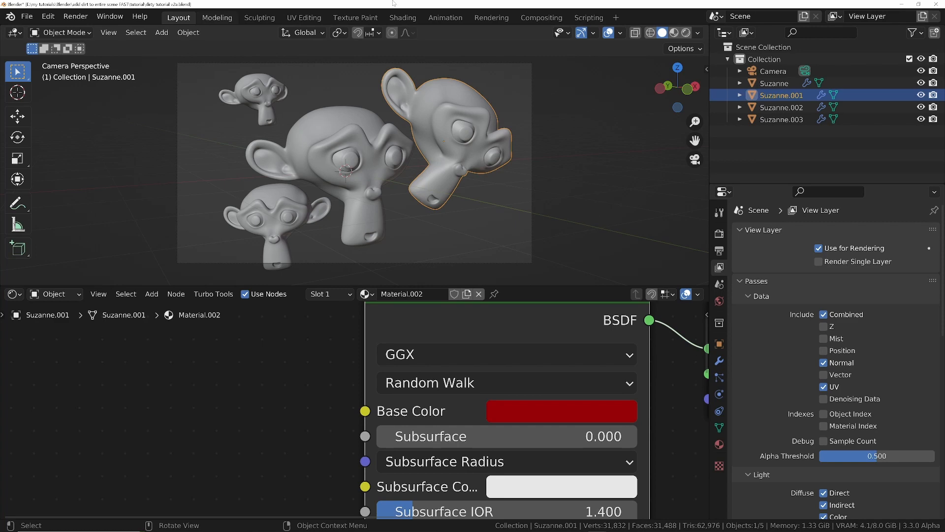
# Step: In the Compositing workspace, rename the Map UV.001 node inside the dirt texture frame to Map UV
pyautogui.click(547, 19)
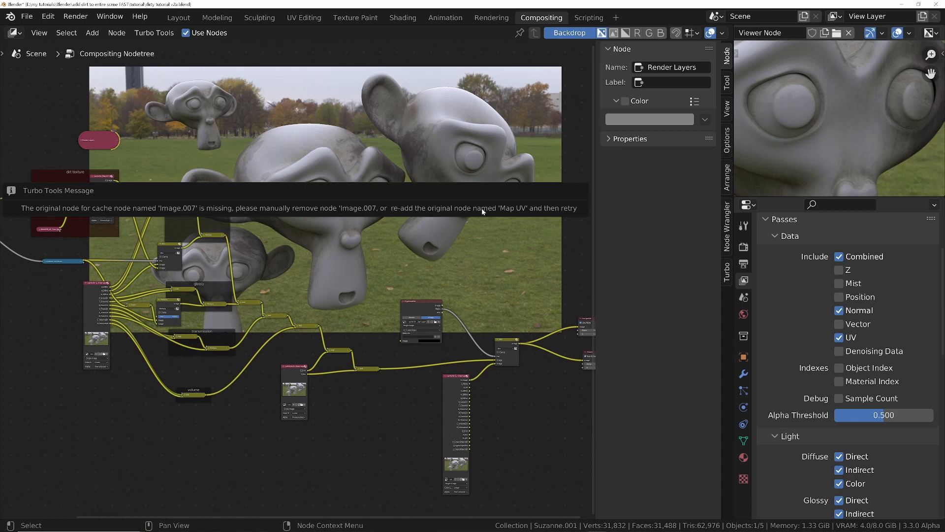
pyautogui.click(86, 192)
pyautogui.scroll(5, 86, 192)
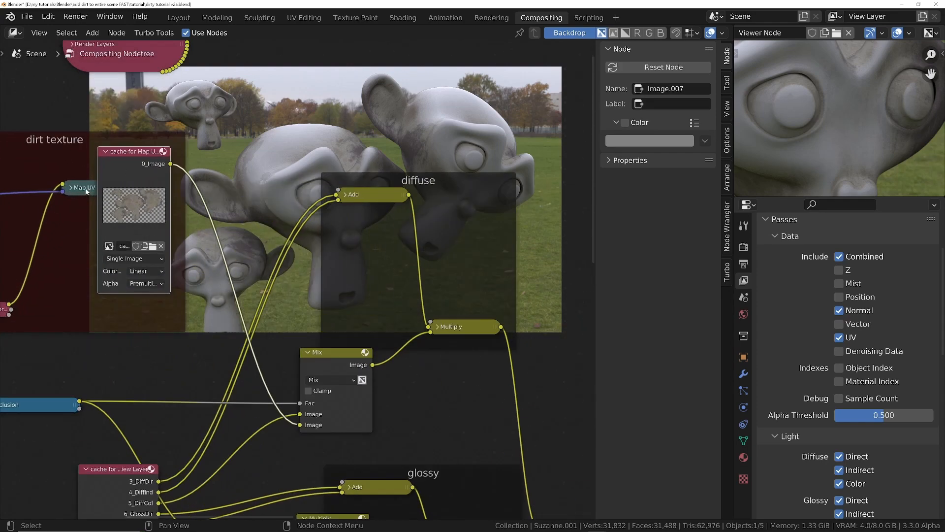
pyautogui.click(284, 260)
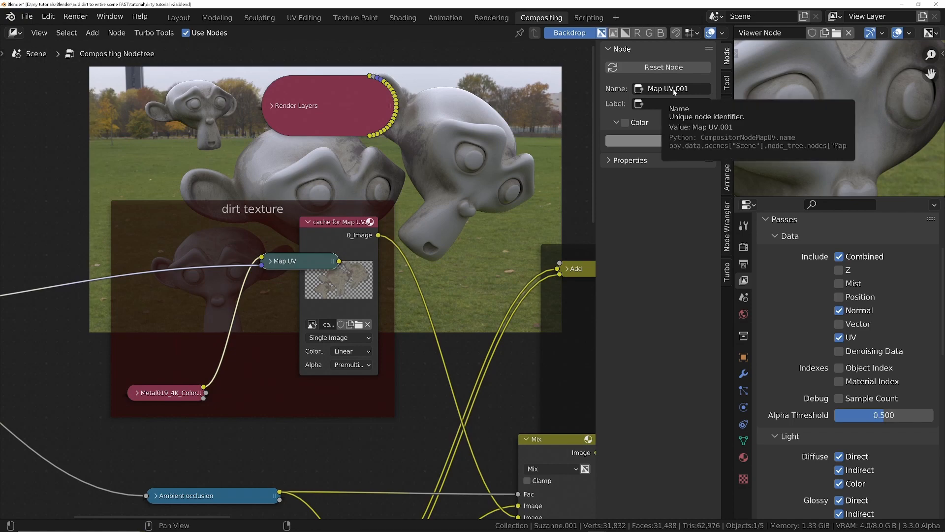
pyautogui.press('Home')
pyautogui.scroll(-3, 330, 285)
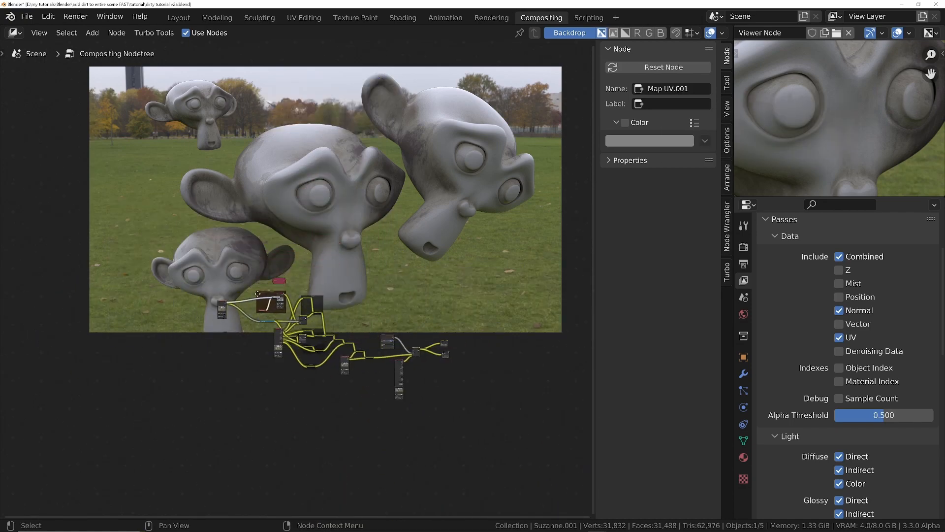
pyautogui.scroll(7, 288, 305)
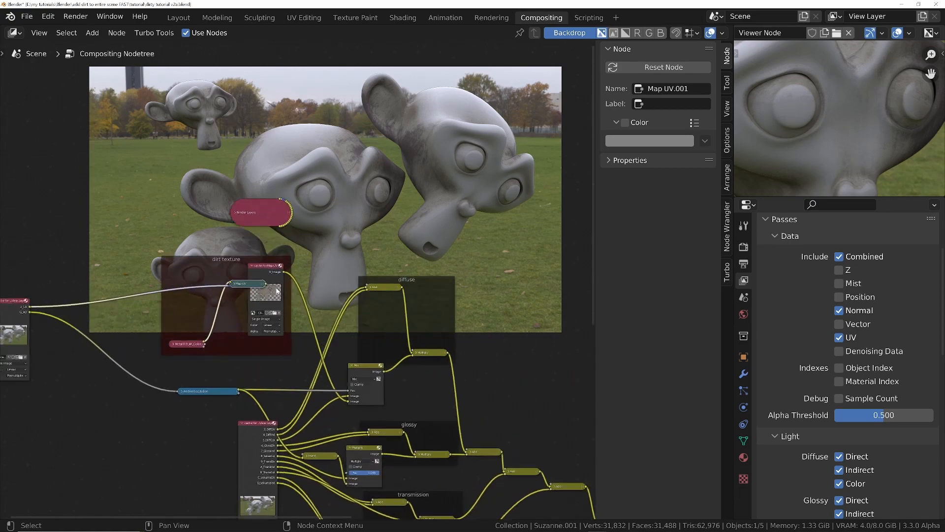
pyautogui.click(670, 89)
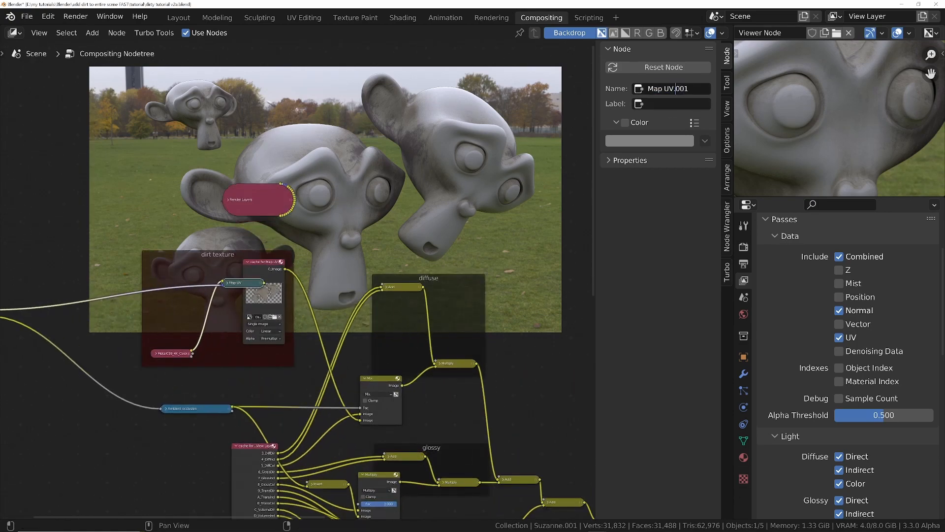
pyautogui.doubleClick(682, 88)
pyautogui.press('BackSpace')
pyautogui.press('BackSpace')
pyautogui.press('Return')
# Step: Render a still image with Turbo Tools to update the cached passes and check the composite with the changed material
pyautogui.scroll(-5, 227, 275)
pyautogui.click(76, 16)
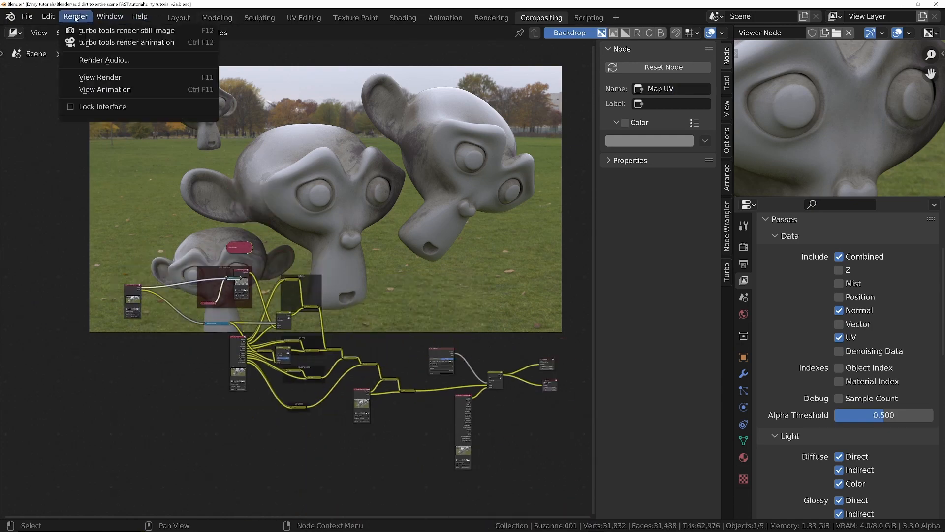
pyautogui.click(106, 30)
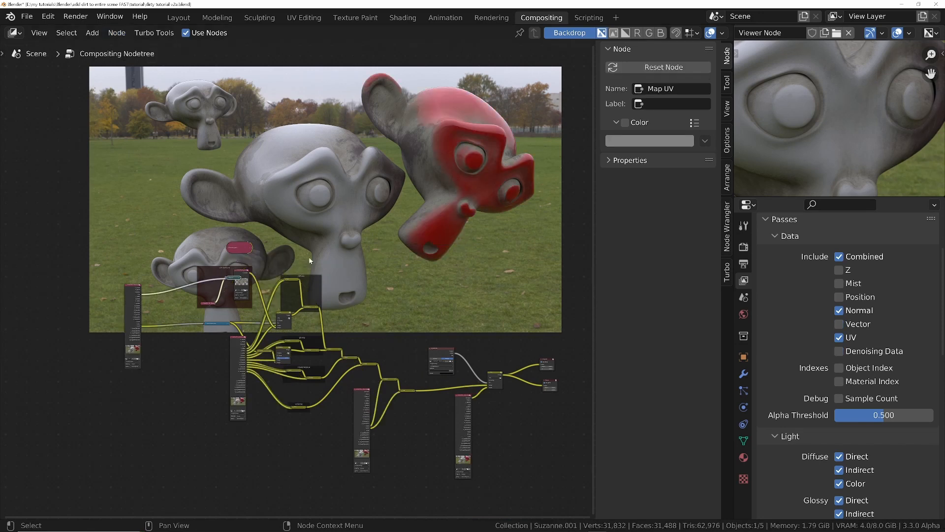
pyautogui.moveTo(310, 261); pyautogui.dragTo(295, 314, button='middle')
pyautogui.scroll(4, 298, 215)
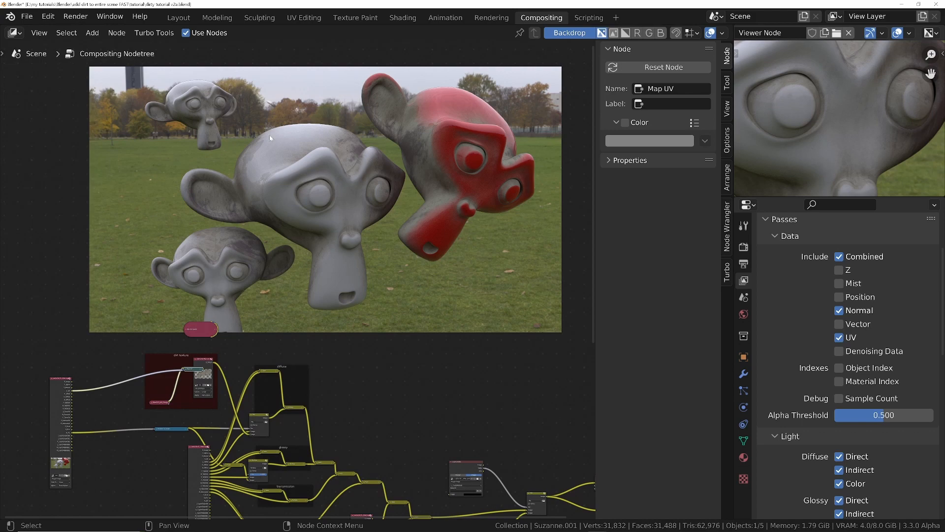
# Step: Add a Cryptomatte node above the cached render layer image node feeding the dirt texture frame
pyautogui.moveTo(174, 373); pyautogui.dragTo(285, 364, button='middle')
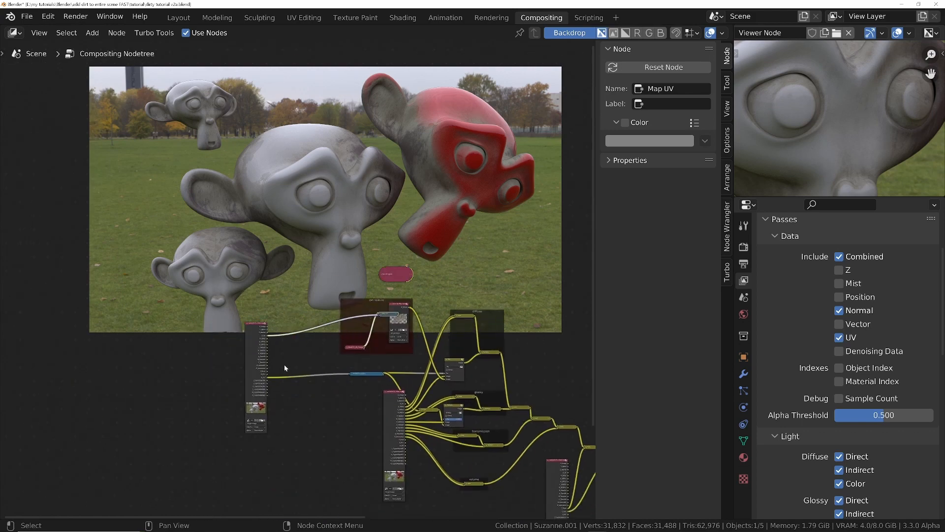
pyautogui.scroll(3, 284, 364)
pyautogui.scroll(-1, 230, 375)
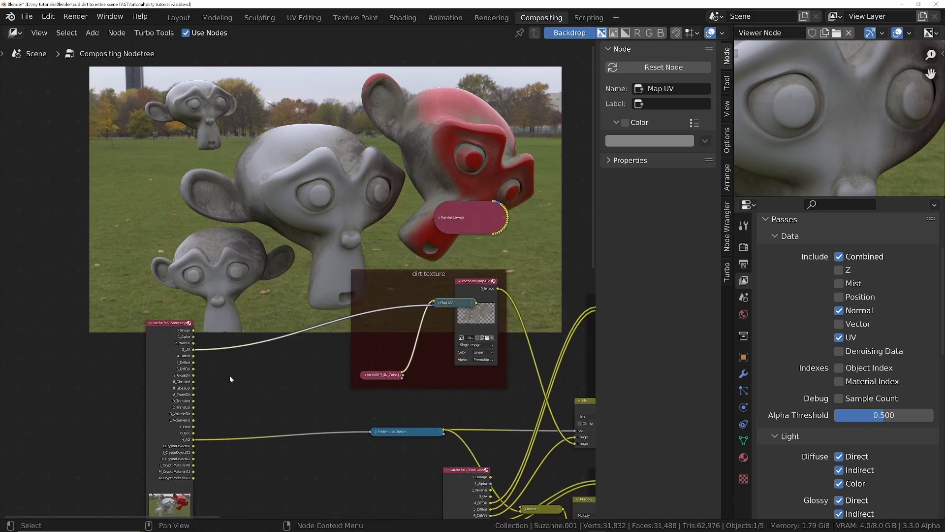
pyautogui.hotkey('shift', 'a')
pyautogui.write('crtyp')
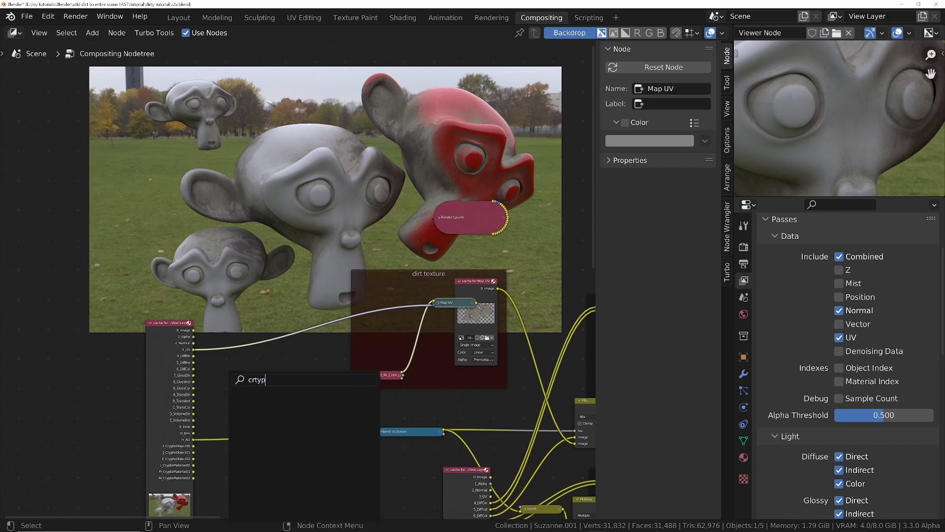
pyautogui.press('BackSpace')
pyautogui.press('BackSpace')
pyautogui.press('BackSpace')
pyautogui.press('Down')
pyautogui.press('Return')
pyautogui.click(290, 132)
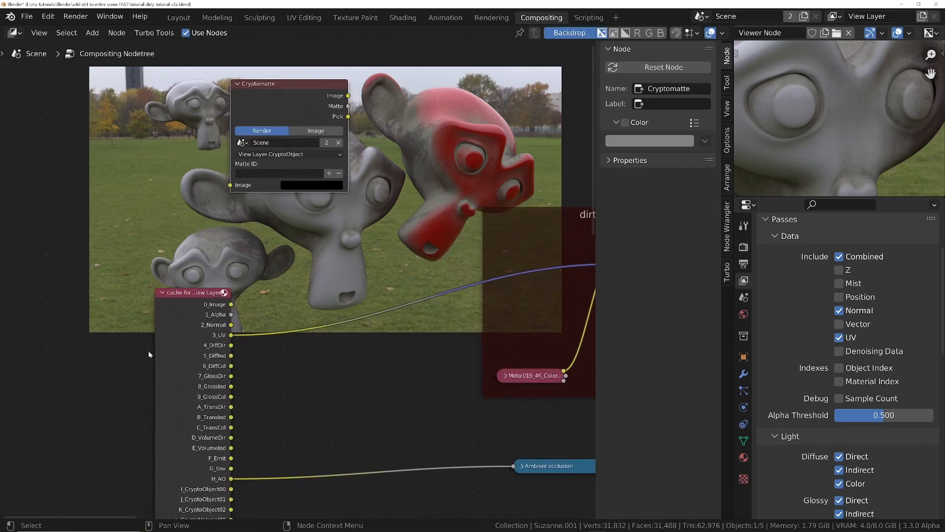
pyautogui.moveTo(291, 132); pyautogui.dragTo(237, 280, button='middle')
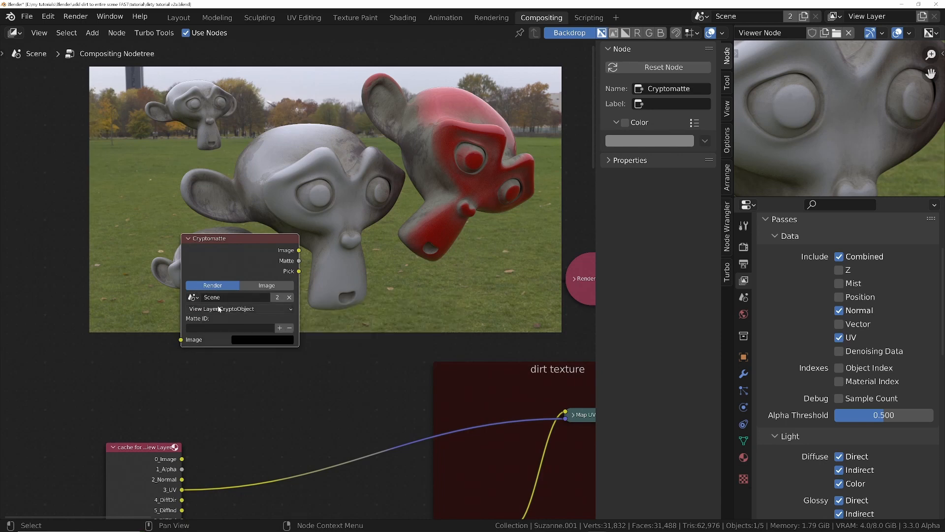
pyautogui.moveTo(227, 320); pyautogui.dragTo(240, 316, button='middle')
# Step: Set the Cryptomatte source to Image, using cache for Scene-Camera-View Layer with the L_CryptoMaterial layer
pyautogui.click(272, 285)
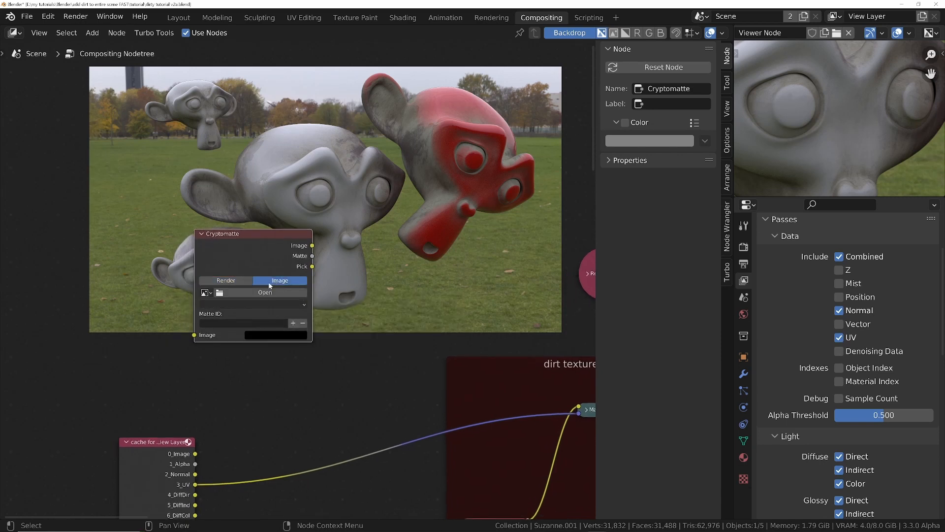
pyautogui.click(202, 294)
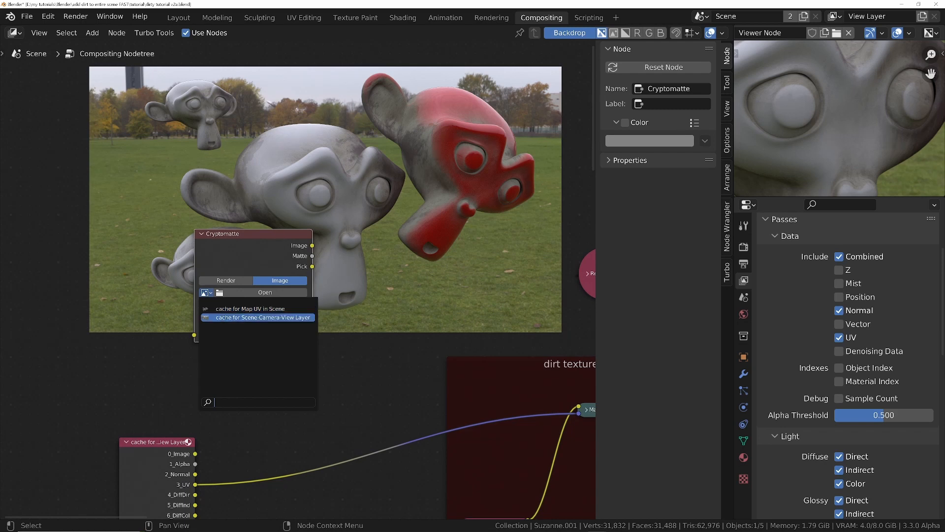
pyautogui.click(259, 317)
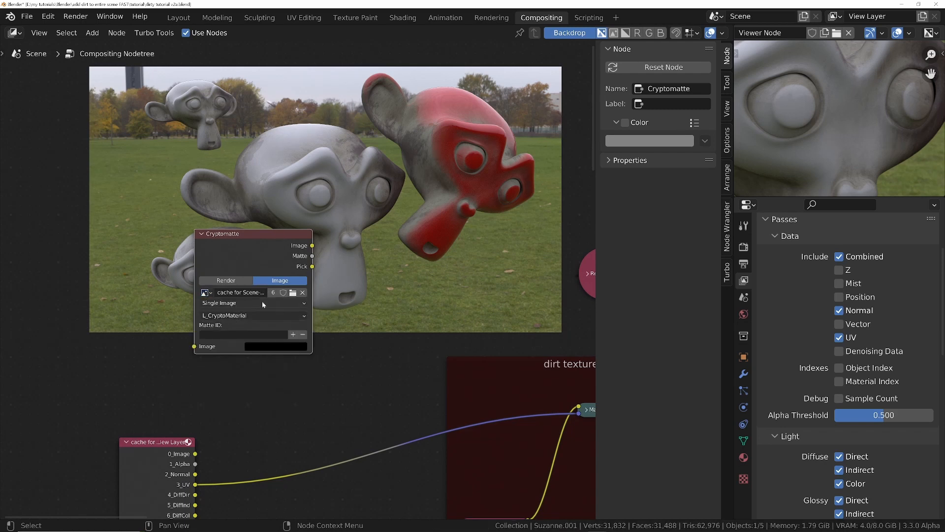
pyautogui.click(266, 315)
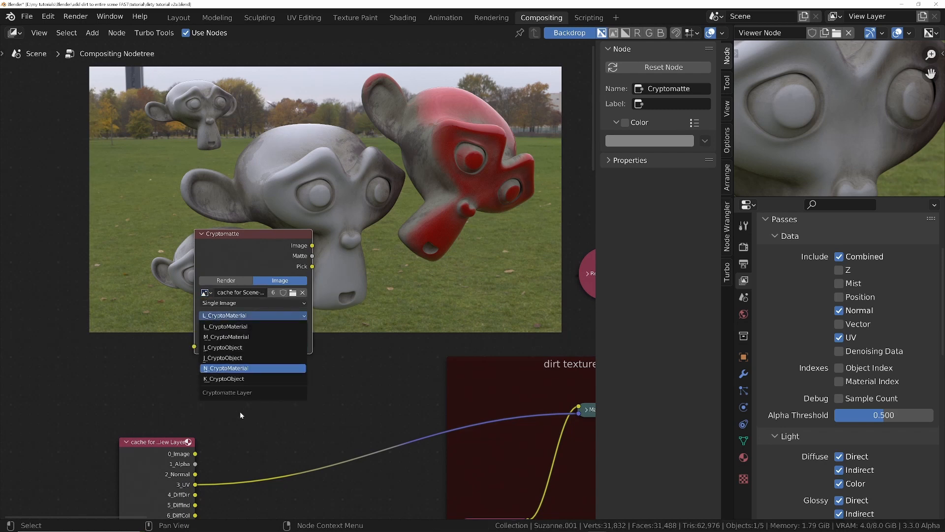
pyautogui.moveTo(234, 434); pyautogui.dragTo(250, 371, button='middle')
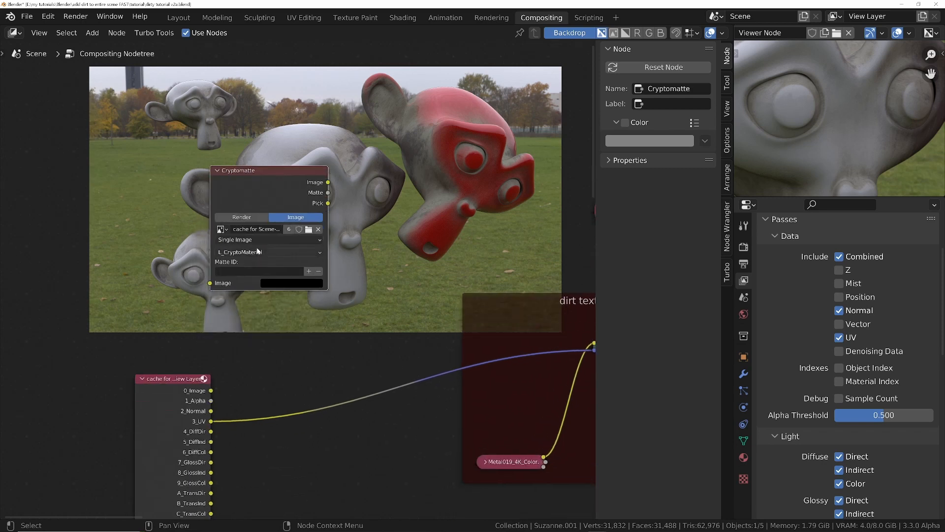
pyautogui.click(258, 252)
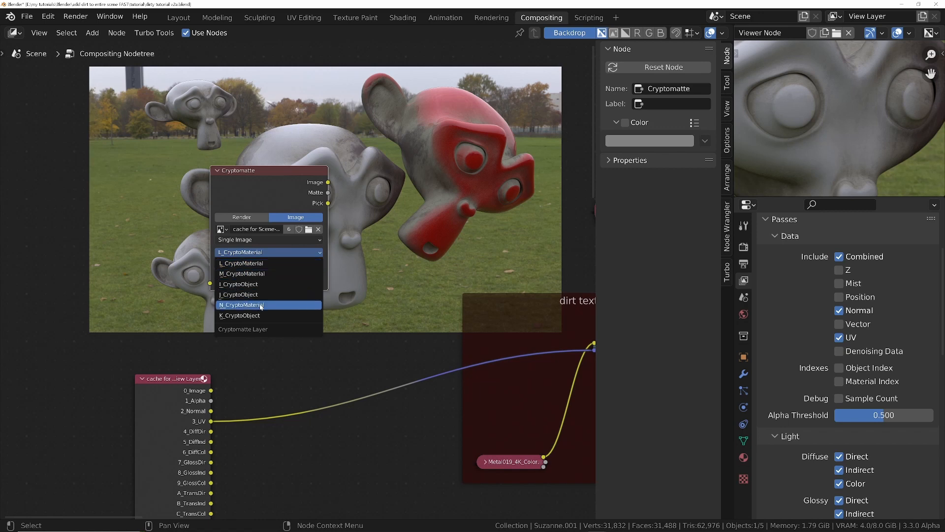
pyautogui.click(241, 264)
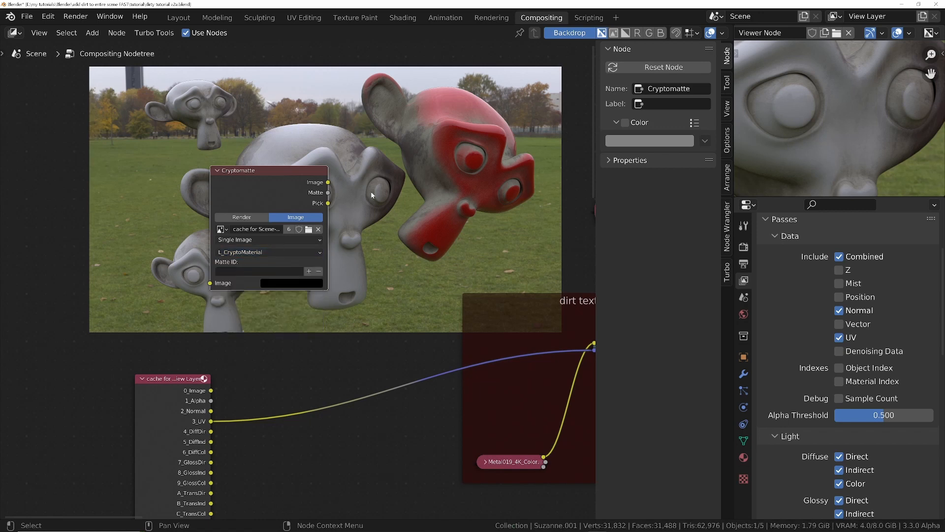
# Step: Preview the Cryptomatte node's Pick output in the viewer to examine how the materials are separated
pyautogui.moveTo(375, 201); pyautogui.dragTo(291, 288, button='middle')
pyautogui.keyDown('ctrl'); pyautogui.keyDown('shift'); pyautogui.click(260, 289); pyautogui.keyUp('shift'); pyautogui.keyUp('ctrl')
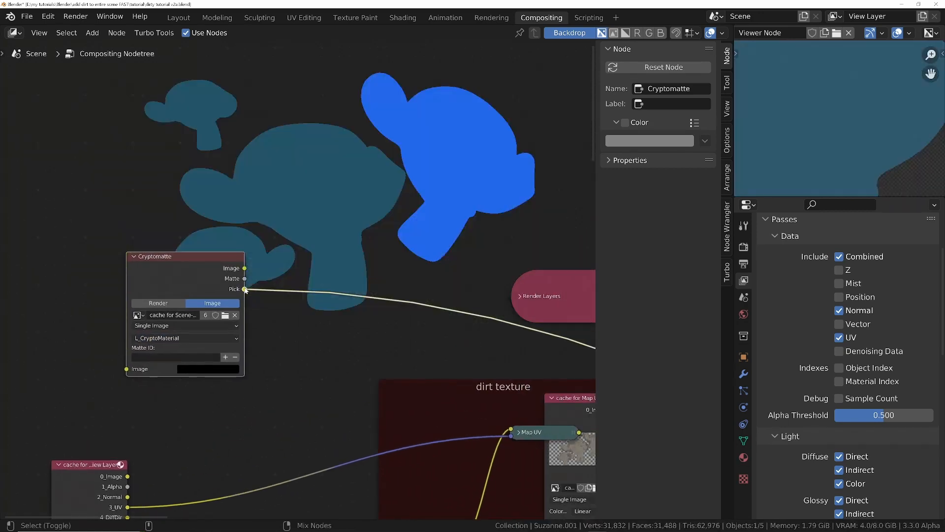
pyautogui.moveTo(308, 191); pyautogui.dragTo(262, 320, button='middle')
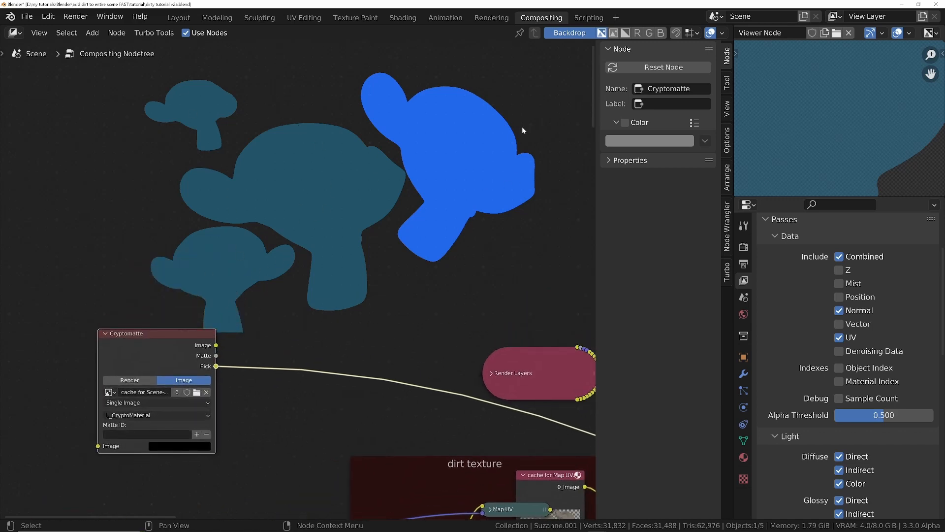
pyautogui.moveTo(232, 408); pyautogui.dragTo(250, 290, button='middle')
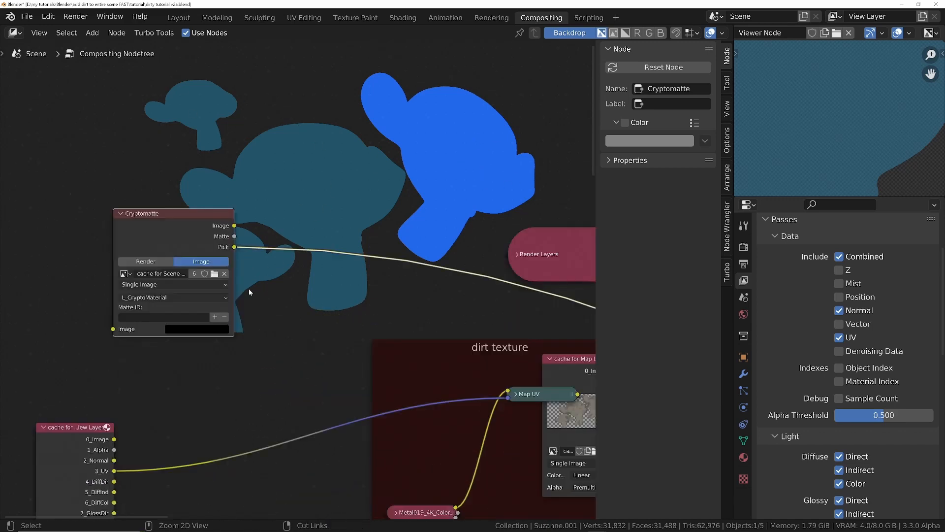
pyautogui.keyDown('ctrl'); pyautogui.moveTo(249, 290); pyautogui.dragTo(252, 268, button='middle'); pyautogui.keyUp('ctrl')
pyautogui.moveTo(61, 248); pyautogui.dragTo(98, 264, button='middle')
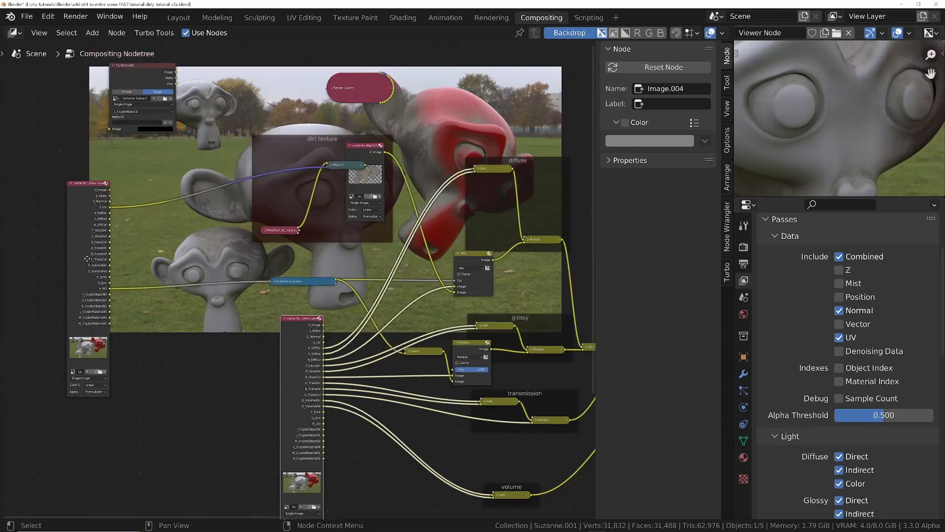
# Step: Hide the unused output sockets on all four cached View Layer image nodes
pyautogui.click(97, 264)
pyautogui.keyDown('ctrl'); pyautogui.moveTo(217, 262); pyautogui.dragTo(243, 404, button='middle'); pyautogui.keyUp('ctrl')
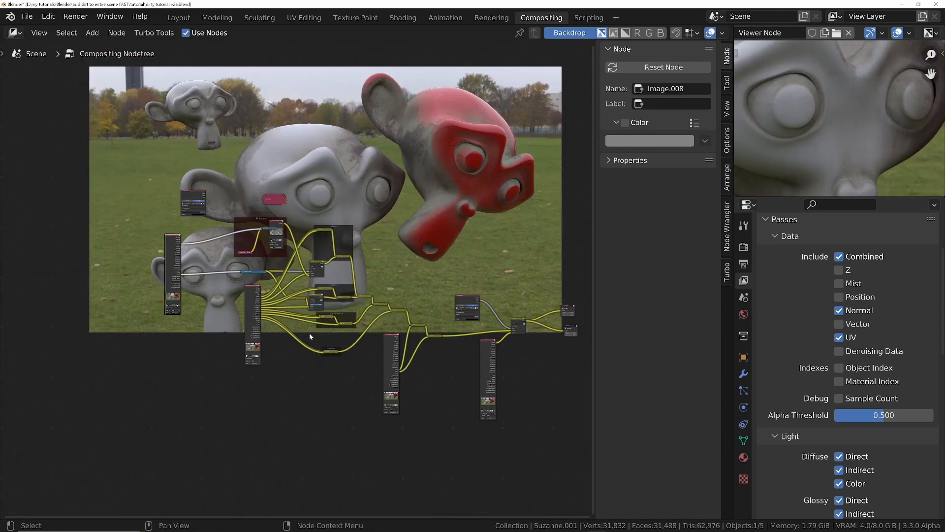
pyautogui.keyDown('ctrl'); pyautogui.moveTo(310, 336); pyautogui.dragTo(306, 274, button='middle'); pyautogui.keyUp('ctrl')
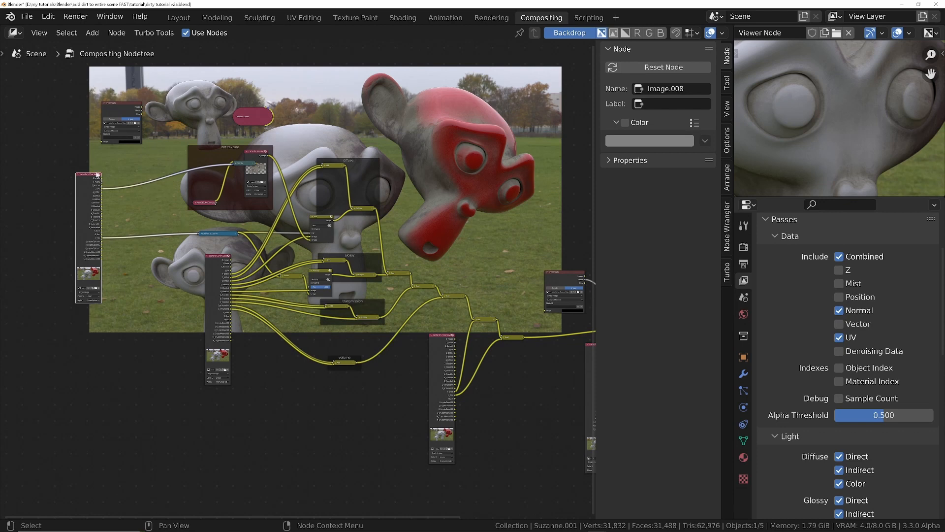
pyautogui.keyDown('shift'); pyautogui.click(232, 314); pyautogui.keyUp('shift')
pyautogui.click(442, 385)
pyautogui.scroll(-2, 474, 347)
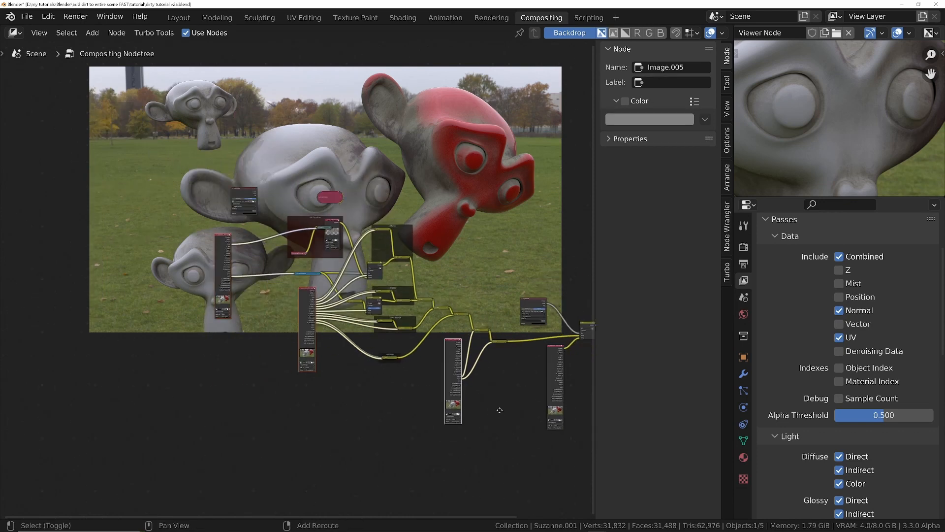
pyautogui.keyDown('shift'); pyautogui.click(550, 362); pyautogui.keyUp('shift')
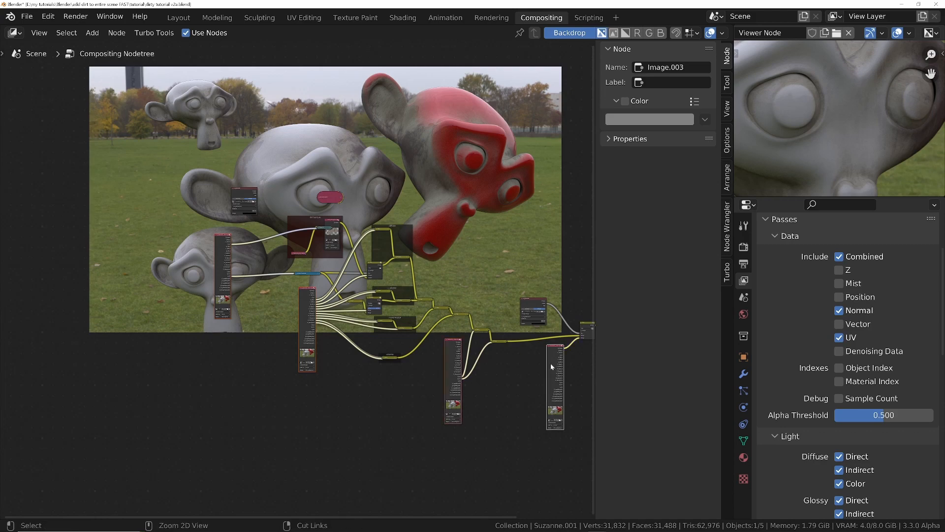
pyautogui.hotkey('ctrl', 'h')
pyautogui.keyDown('ctrl'); pyautogui.moveTo(252, 271); pyautogui.dragTo(250, 134, button='middle'); pyautogui.keyUp('ctrl')
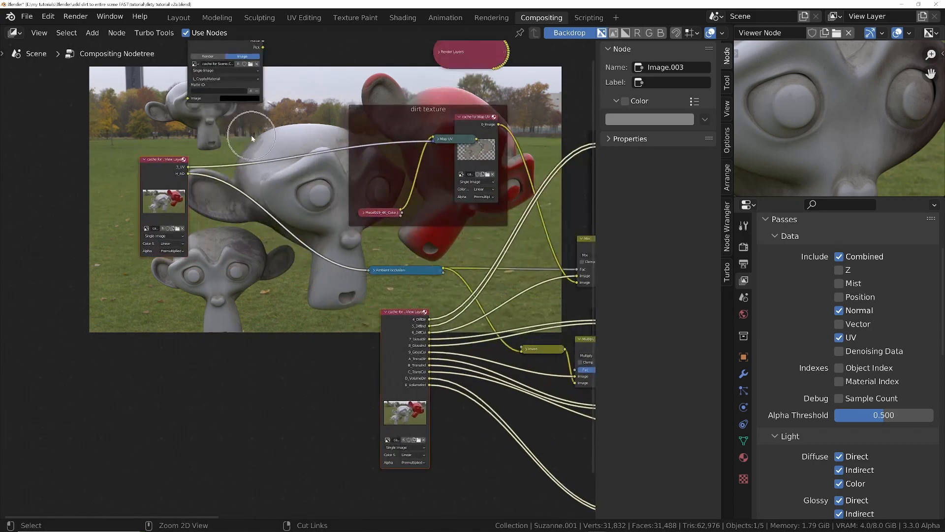
pyautogui.click(342, 319)
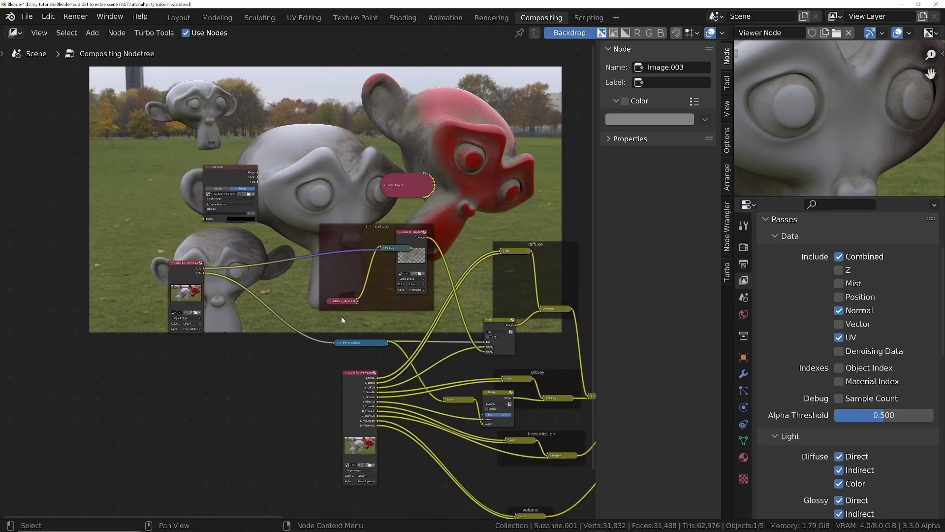
# Step: From the pebbles02 texture folder in File Explorer, add Pebbles_02_4K_Base_Color.png to the node tree as an image node
pyautogui.scroll(1, 231, 275)
pyautogui.moveTo(343, 319); pyautogui.dragTo(275, 470, button='middle')
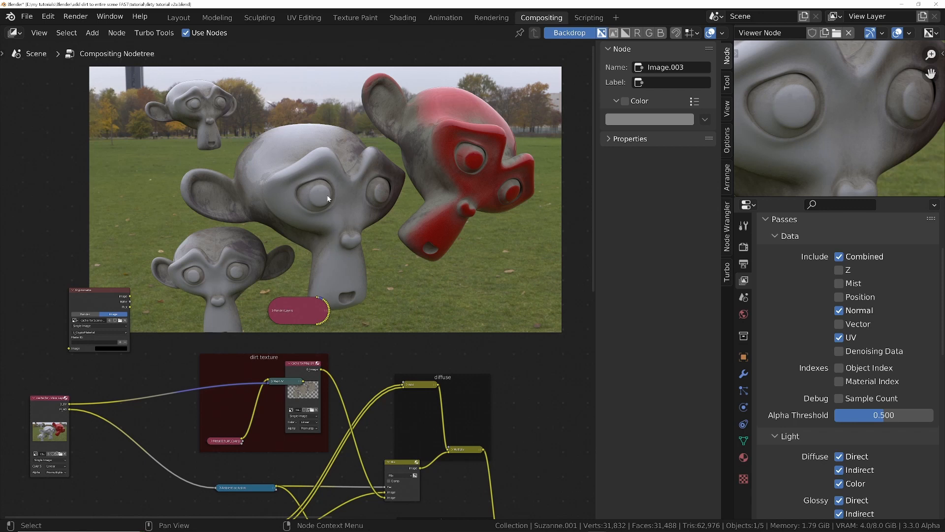
pyautogui.moveTo(122, 433); pyautogui.dragTo(169, 350, button='middle')
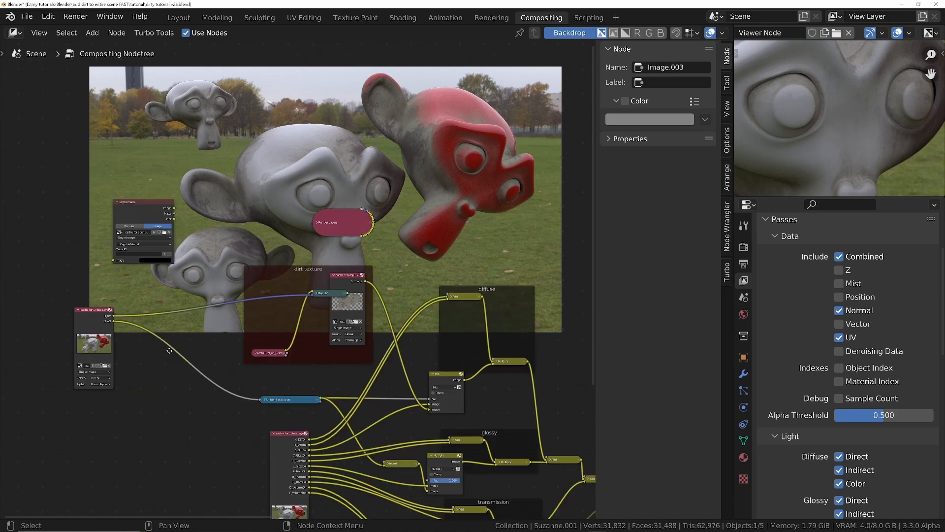
pyautogui.hotkey('alt', 'Tab')
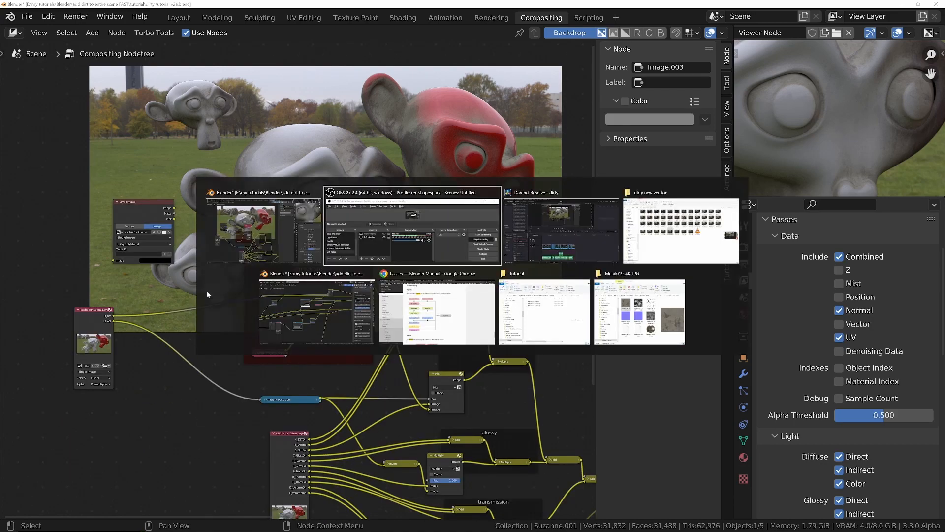
pyautogui.hotkey('alt', 'Tab')
pyautogui.hotkey('alt', 'Tab')
pyautogui.hotkey('alt', 'Tab')
pyautogui.hotkey('alt', 'Tab')
pyautogui.hotkey('alt', 'Tab')
pyautogui.hotkey('alt', 'Tab')
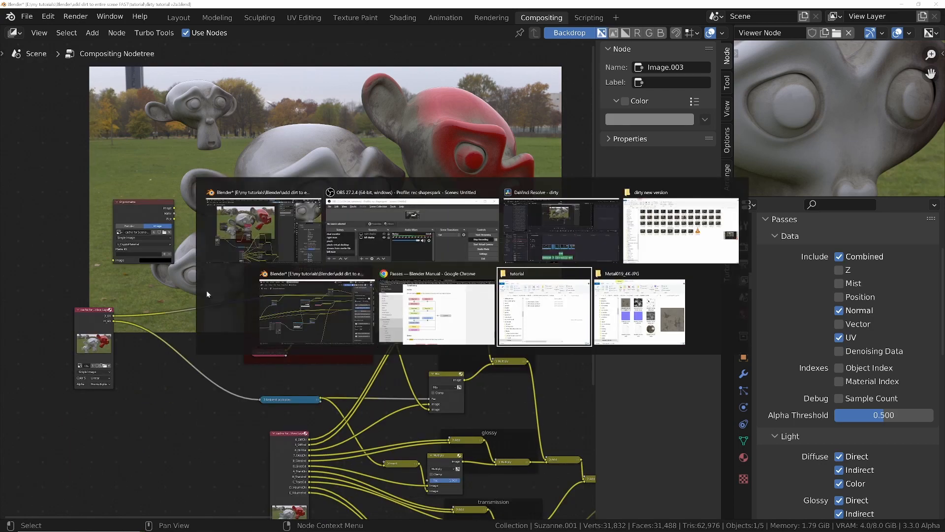
pyautogui.moveTo(609, 205); pyautogui.dragTo(126, 449)
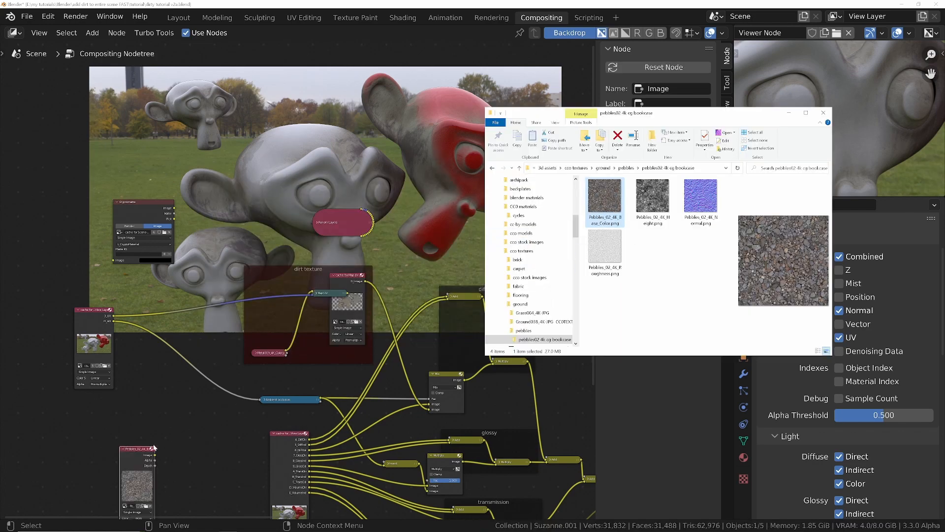
pyautogui.moveTo(169, 342); pyautogui.dragTo(174, 314, button='middle')
# Step: Add Pebbles_02_4K_Normal.png from the same folder as an image node beside the pebbles color texture
pyautogui.hotkey('alt', 'Tab')
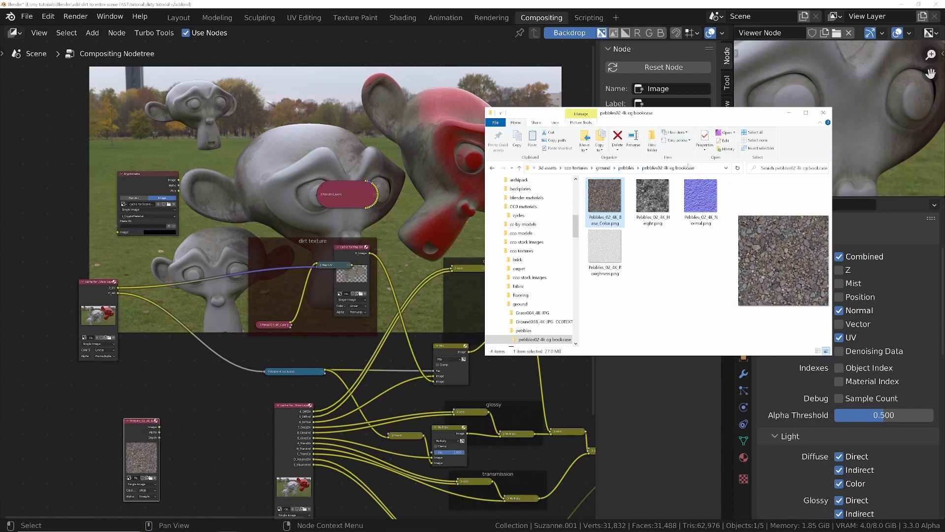
pyautogui.click(700, 215)
pyautogui.moveTo(704, 201); pyautogui.dragTo(94, 446)
pyautogui.moveTo(204, 382); pyautogui.dragTo(263, 382, button='middle')
pyautogui.scroll(1, 268, 374)
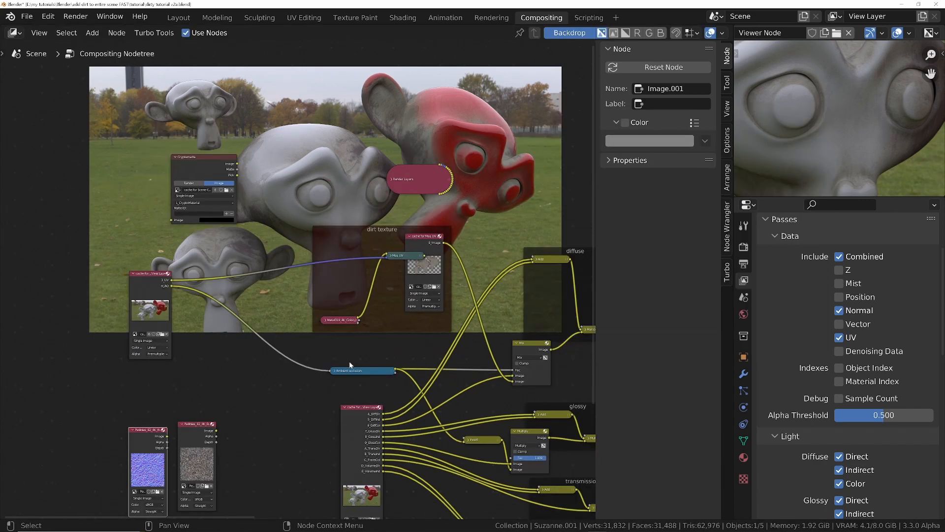
# Step: Maximize the node editor and shift the backdrop image away from the input nodes
pyautogui.hotkey('ctrl', 'space')
pyautogui.keyDown('alt'); pyautogui.moveTo(602, 208); pyautogui.dragTo(843, 179, button='middle'); pyautogui.keyUp('alt')
pyautogui.moveTo(382, 447); pyautogui.dragTo(227, 369, button='middle')
pyautogui.scroll(-1, 227, 370)
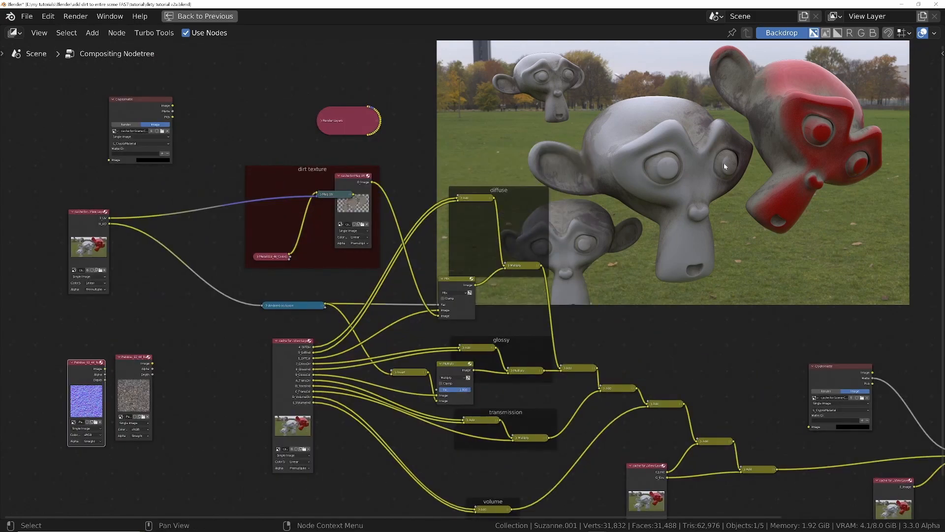
# Step: Duplicate the Map UV node with its input links, place it near the pebbles textures, and detach it from the dirt texture frame
pyautogui.click(329, 197)
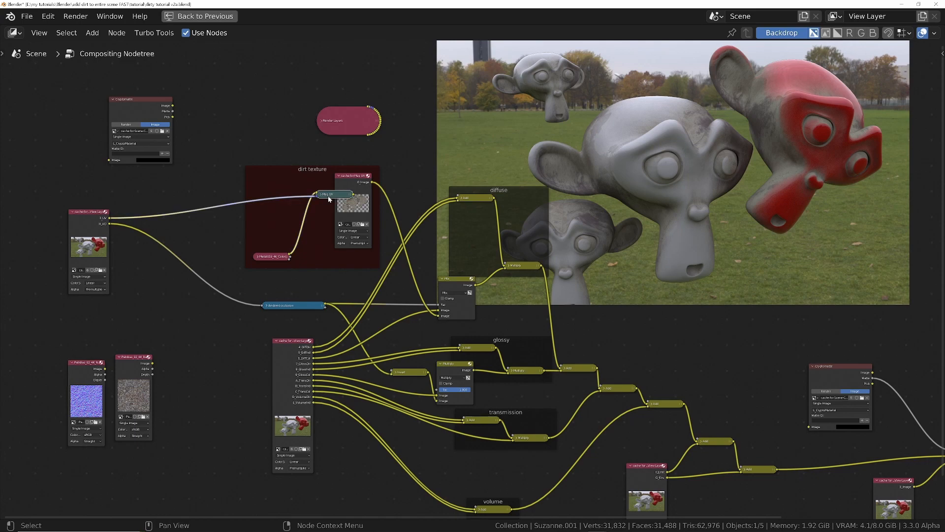
pyautogui.scroll(1, 329, 199)
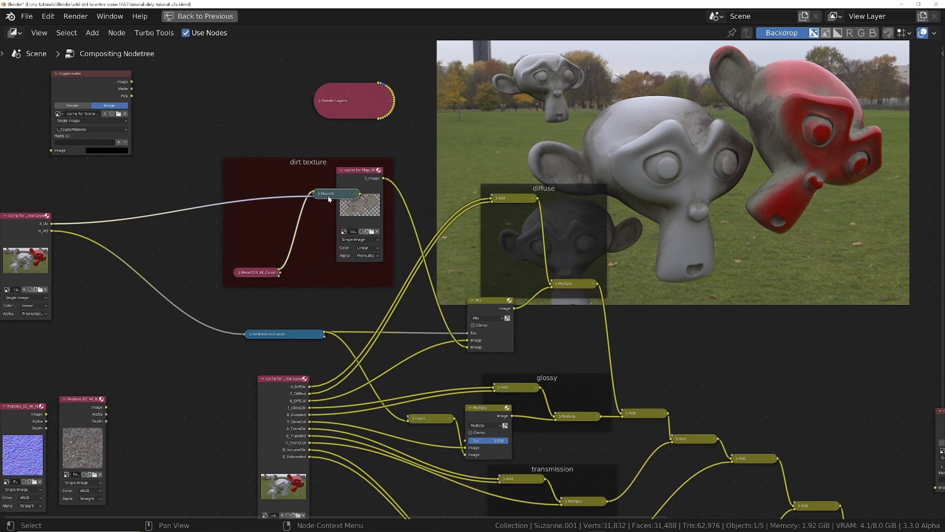
pyautogui.hotkey('shift', 'ctrl', 'd')
pyautogui.click(174, 397)
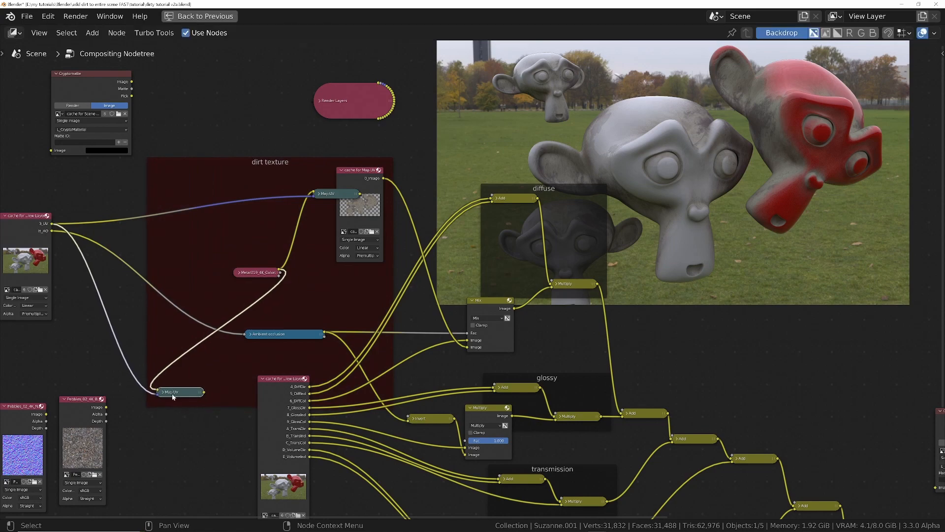
pyautogui.hotkey('alt', 'p')
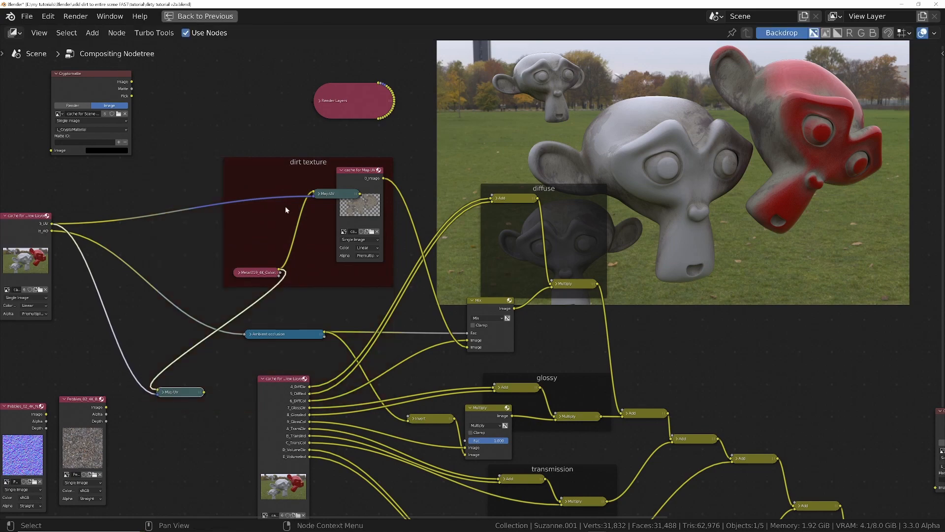
pyautogui.scroll(2, 181, 333)
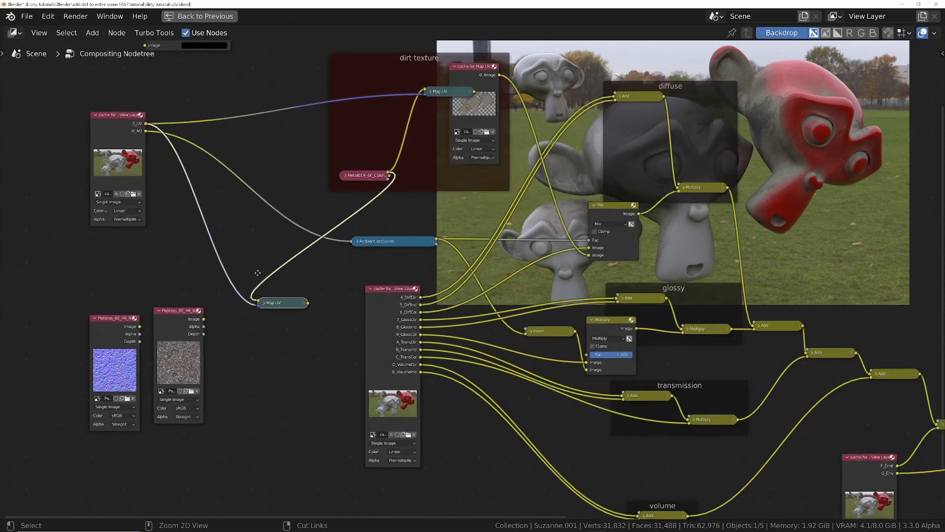
# Step: Cut the metal texture's link to the duplicated Map UV node, move the pebbles normal node aside, and connect the pebbles base color image instead
pyautogui.moveTo(253, 271); pyautogui.dragTo(257, 270, button='middle')
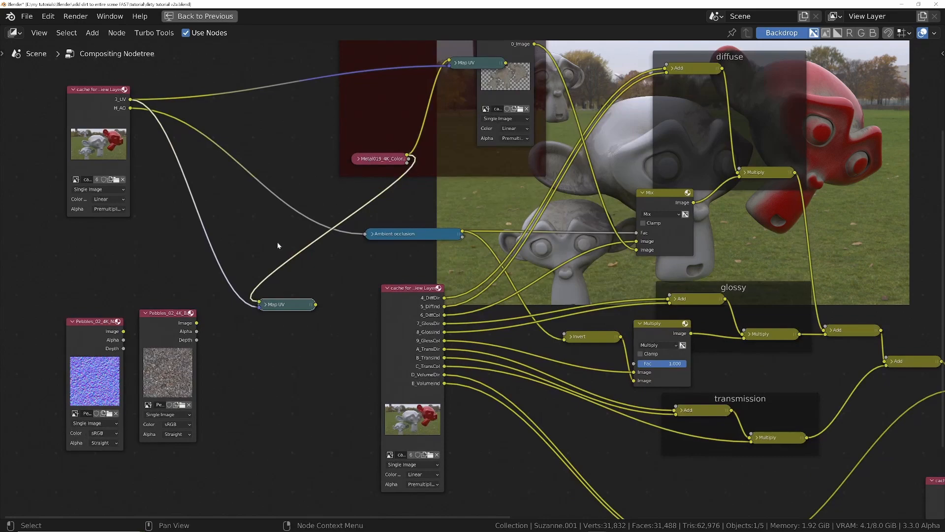
pyautogui.keyDown('ctrl'); pyautogui.moveTo(279, 246); pyautogui.dragTo(313, 268, button='right'); pyautogui.keyUp('ctrl')
pyautogui.scroll(2, 189, 332)
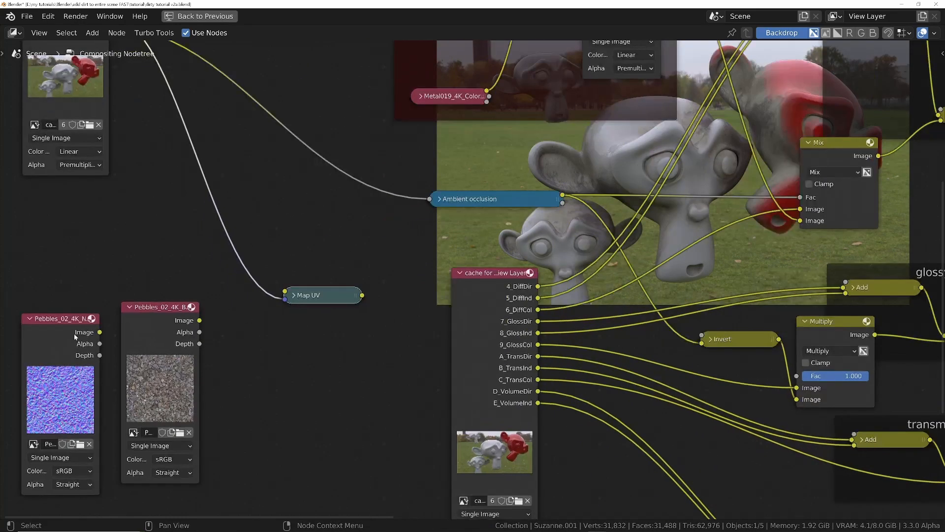
pyautogui.moveTo(75, 336); pyautogui.dragTo(361, 446)
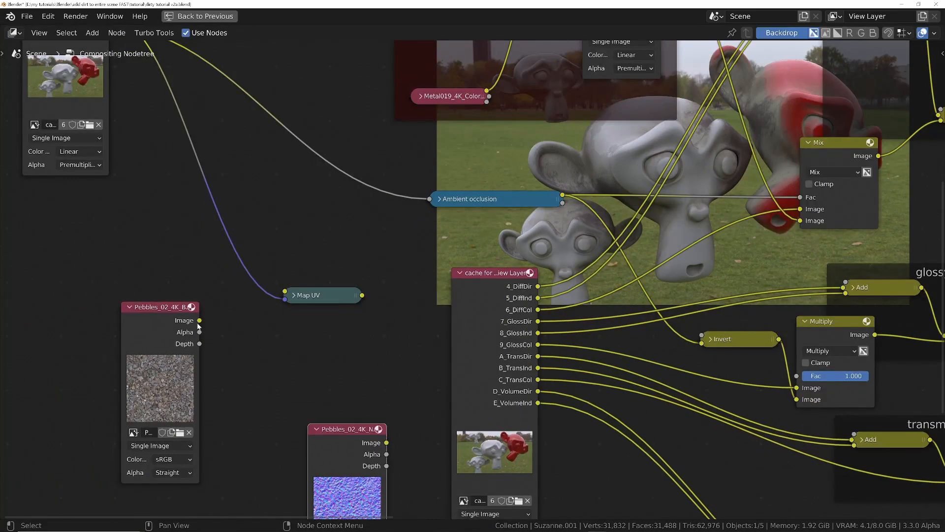
pyautogui.moveTo(199, 322); pyautogui.dragTo(284, 292)
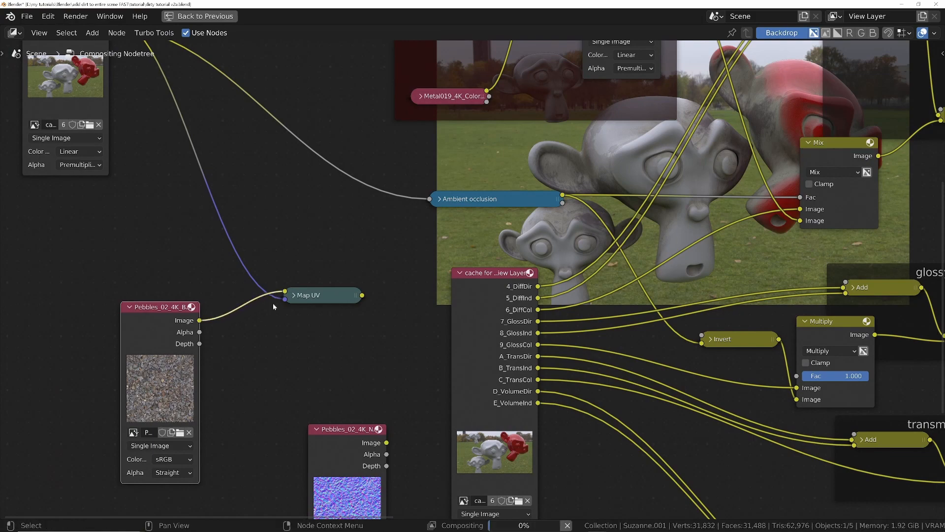
# Step: Preview the duplicated Map UV output in the backdrop and examine how the pebbles texture wraps around the monkey heads
pyautogui.moveTo(273, 303); pyautogui.dragTo(280, 399, button='middle')
pyautogui.scroll(-2, 559, 418)
pyautogui.moveTo(699, 162); pyautogui.dragTo(645, 270, button='middle')
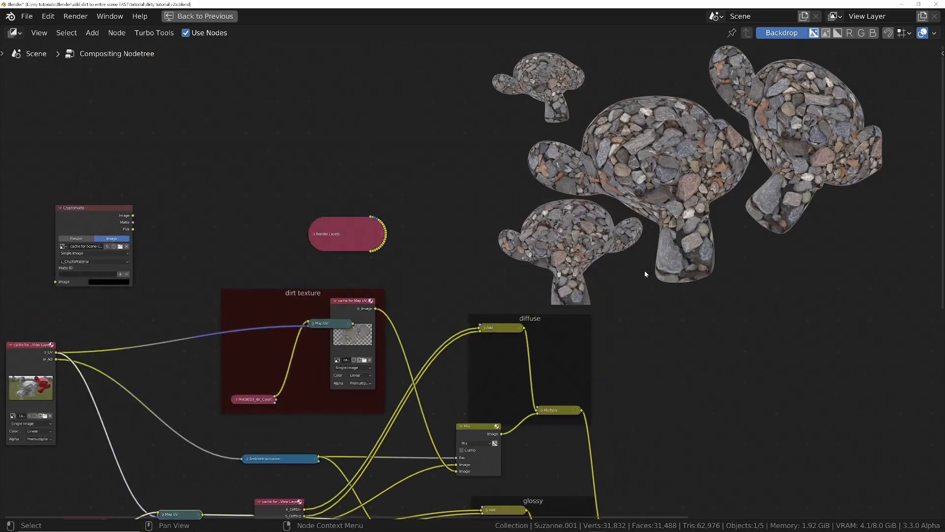
pyautogui.keyDown('ctrl'); pyautogui.moveTo(805, 154); pyautogui.dragTo(551, 231, button='middle'); pyautogui.keyUp('ctrl')
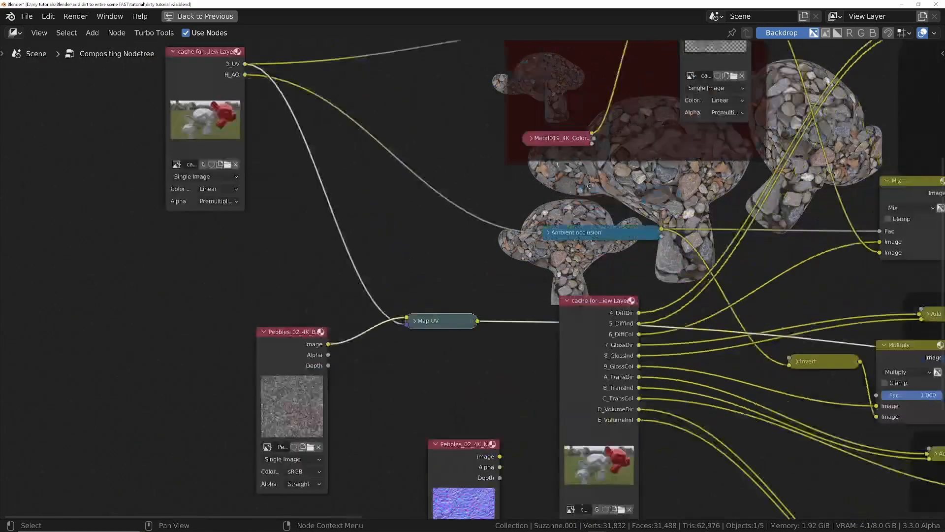
pyautogui.moveTo(832, 59); pyautogui.dragTo(482, 307, button='middle')
pyautogui.scroll(-3, 164, 424)
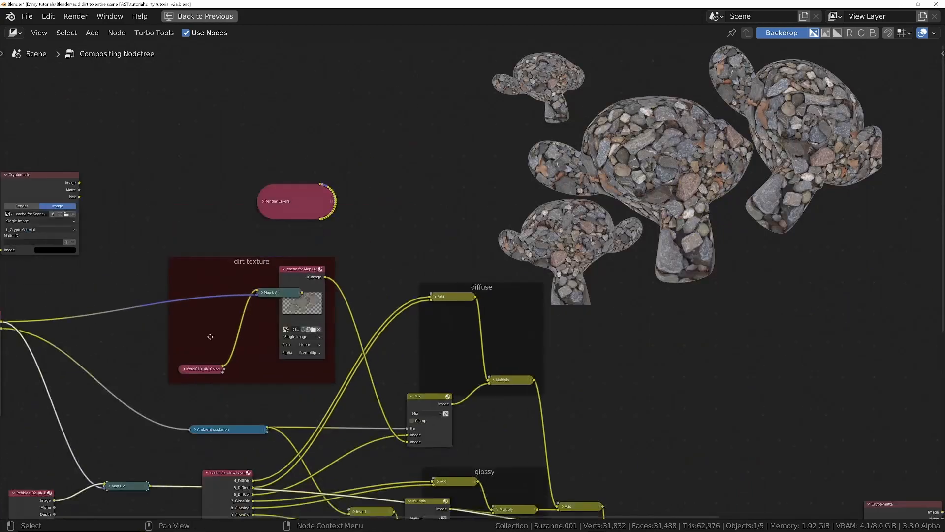
pyautogui.moveTo(128, 469); pyautogui.dragTo(314, 339, button='middle')
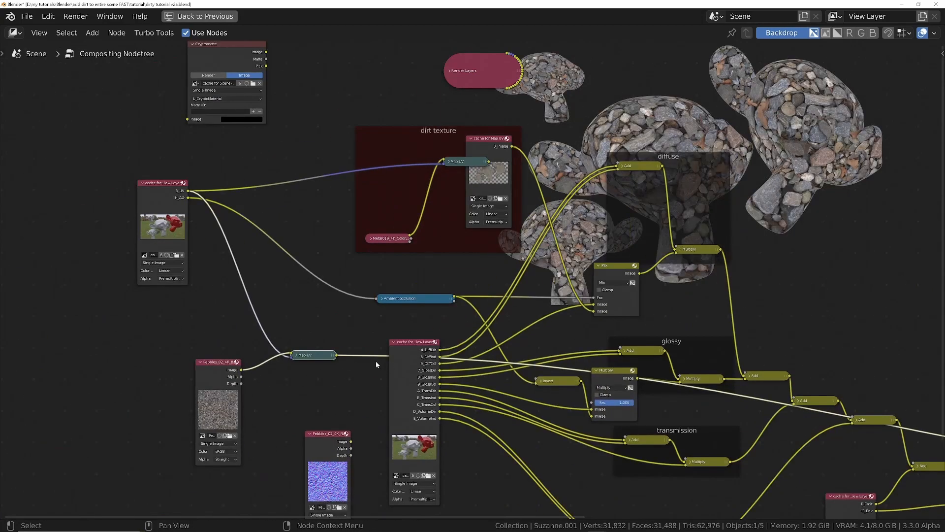
# Step: Duplicate the Mix node onto the DiffCol link before the original Mix, and connect the pebbles Map UV output to its second image input
pyautogui.keyDown('ctrl'); pyautogui.moveTo(377, 364); pyautogui.dragTo(394, 265, button='middle'); pyautogui.keyUp('ctrl')
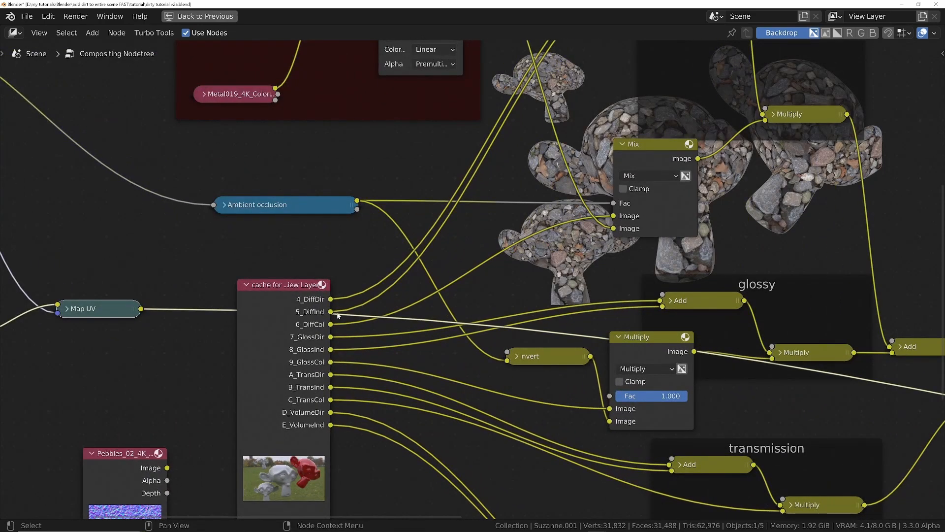
pyautogui.moveTo(463, 271); pyautogui.dragTo(409, 329, button='middle')
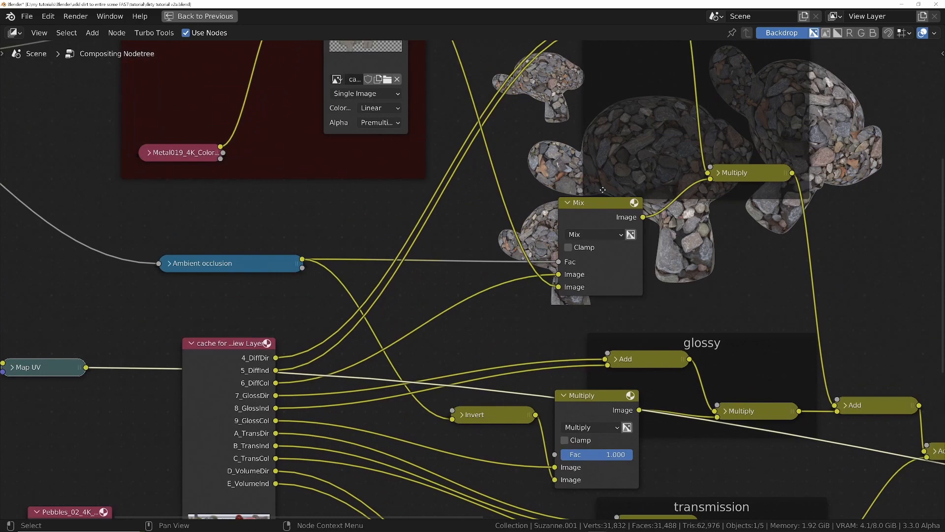
pyautogui.click(579, 203)
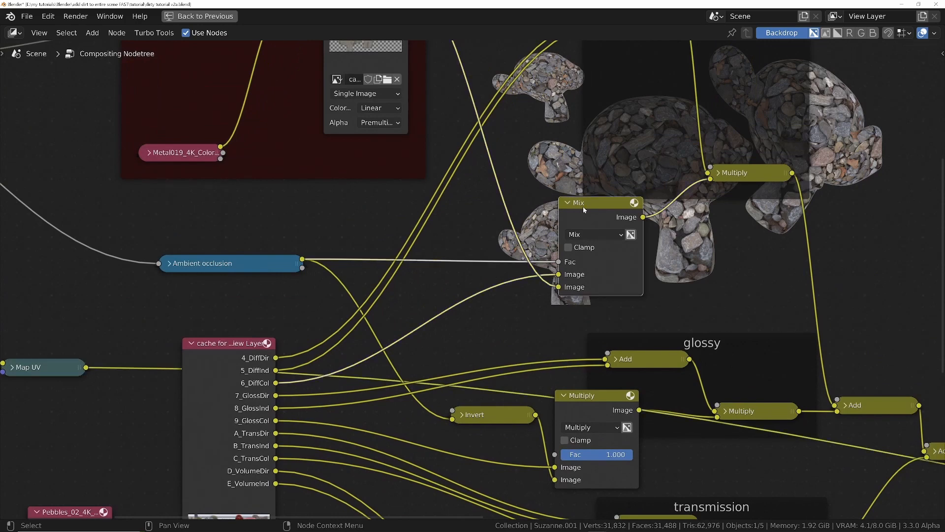
pyautogui.hotkey('shift', 'd')
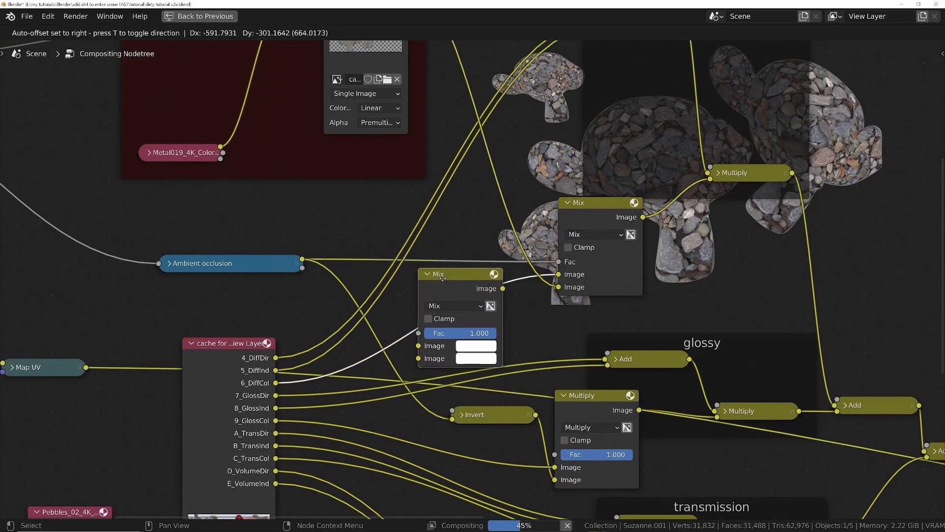
pyautogui.click(444, 281)
pyautogui.moveTo(81, 362); pyautogui.dragTo(242, 274, button='middle')
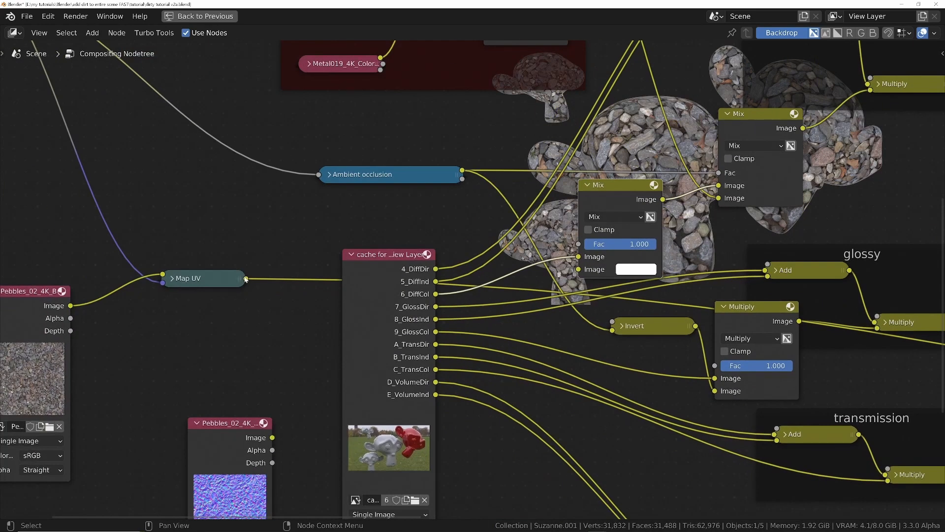
pyautogui.moveTo(245, 279); pyautogui.dragTo(579, 269)
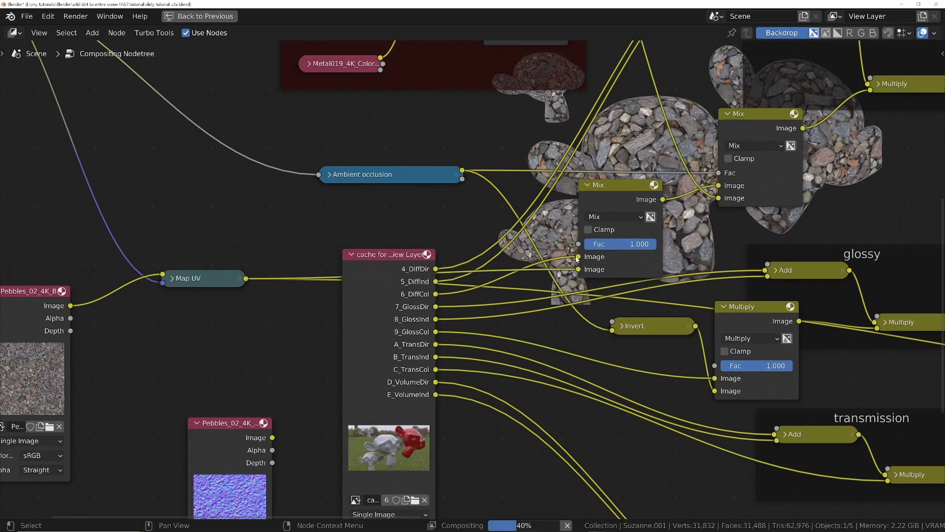
# Step: Move the unused Cryptomatte node beside the pebbles color texture and preview the final Mix output in the backdrop
pyautogui.moveTo(178, 241); pyautogui.dragTo(199, 254, button='middle')
pyautogui.scroll(-5, 199, 254)
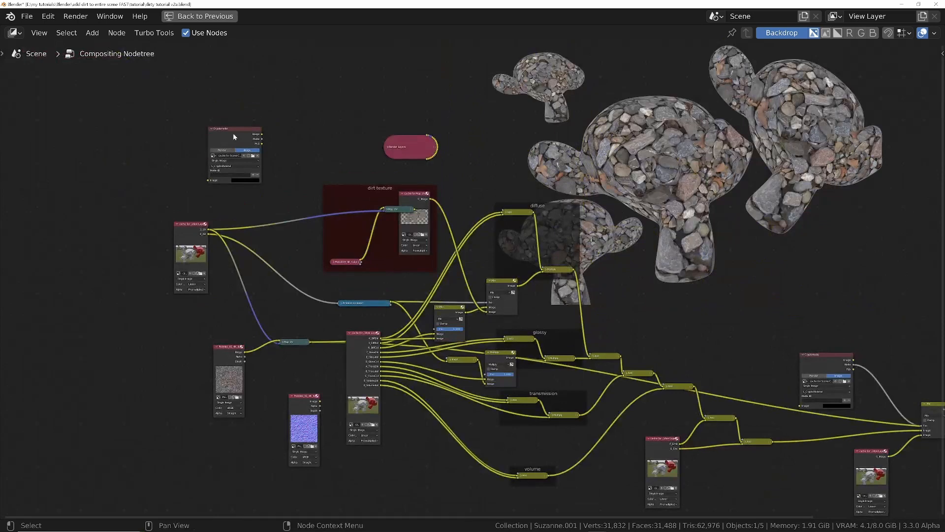
pyautogui.moveTo(239, 147); pyautogui.dragTo(166, 329)
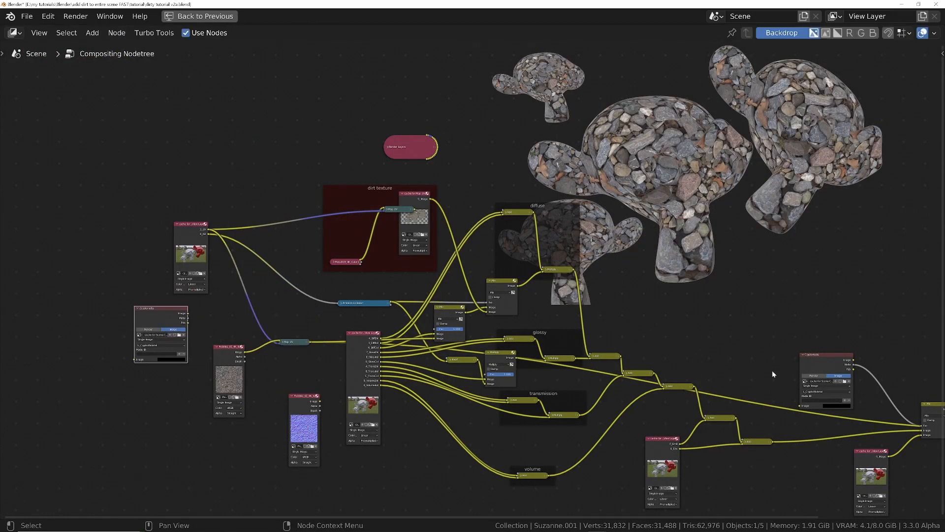
pyautogui.moveTo(773, 374); pyautogui.dragTo(655, 359, button='middle')
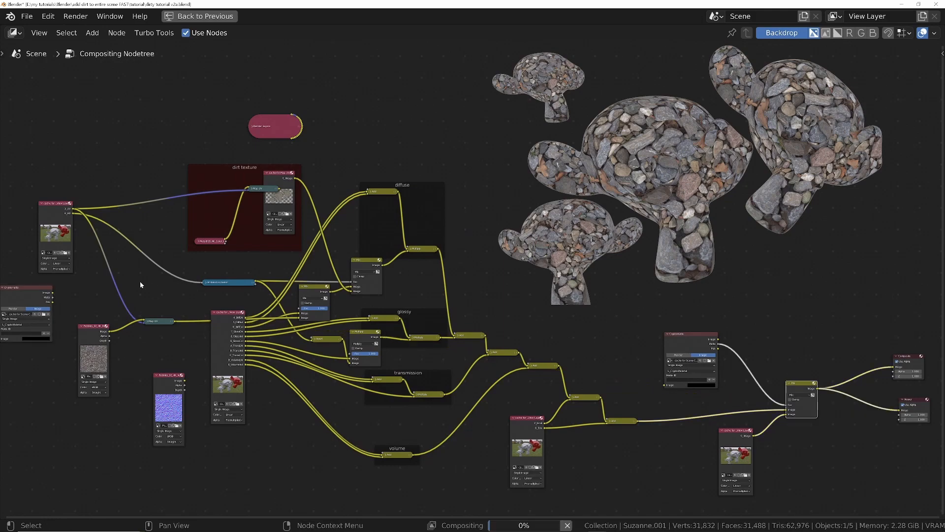
pyautogui.moveTo(190, 276); pyautogui.dragTo(351, 287, button='middle')
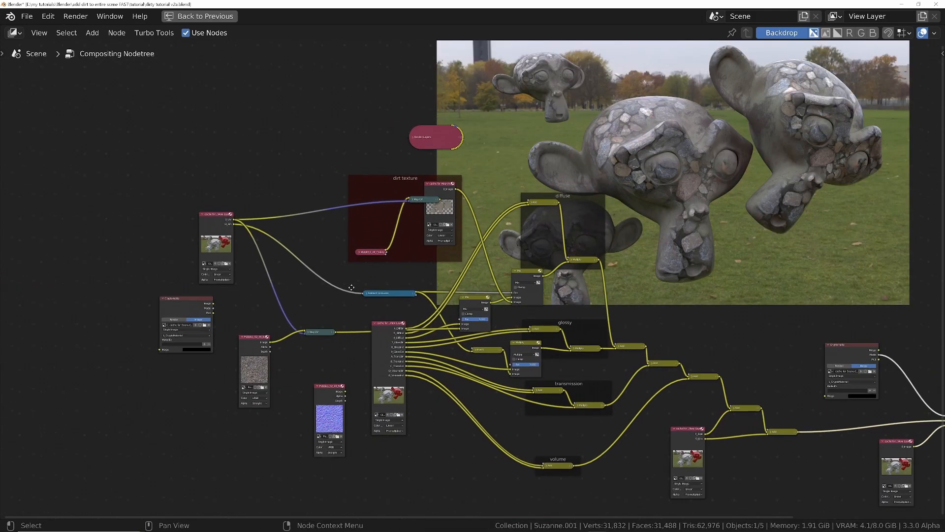
pyautogui.scroll(3, 374, 305)
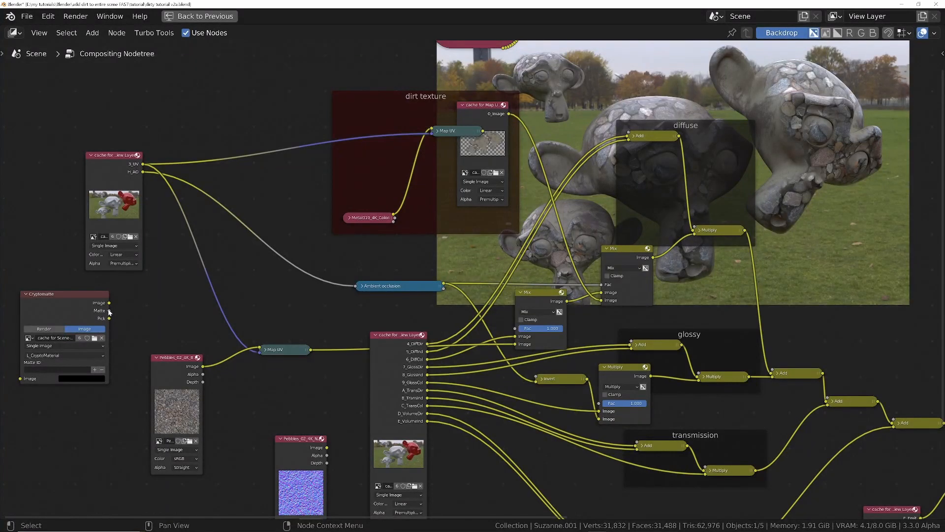
# Step: Connect the Cryptomatte Matte output to the new Mix node's Fac input and add a reroute point on that link
pyautogui.moveTo(109, 312); pyautogui.dragTo(515, 328)
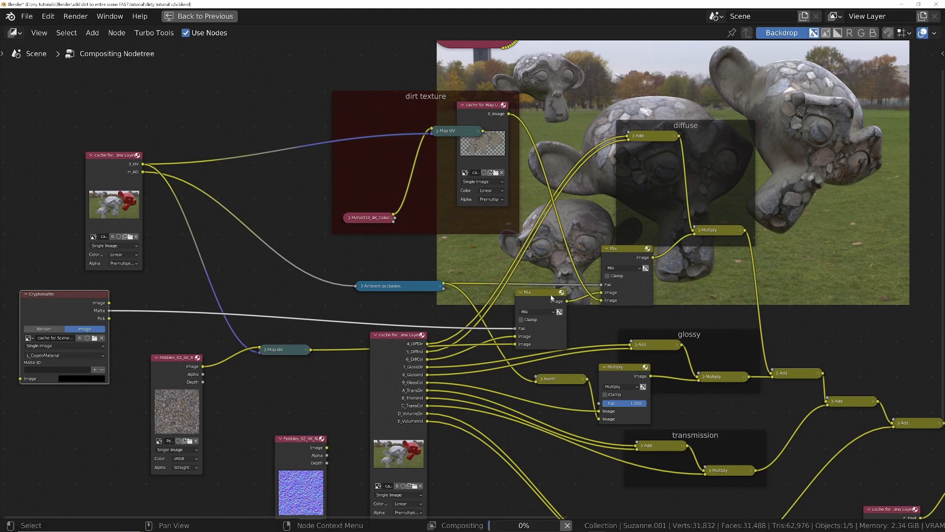
pyautogui.keyDown('ctrl'); pyautogui.moveTo(559, 220); pyautogui.dragTo(569, 228, button='middle'); pyautogui.keyUp('ctrl')
pyautogui.moveTo(587, 149); pyautogui.dragTo(593, 279, button='middle')
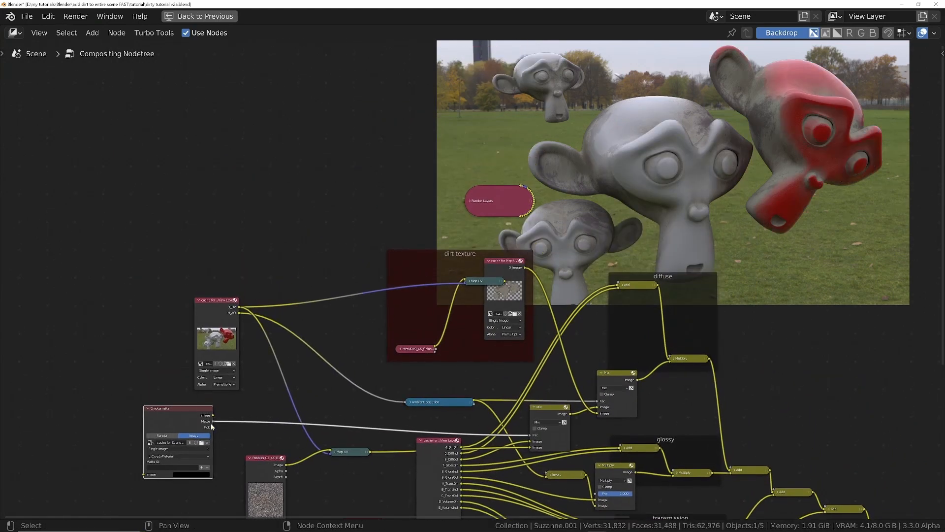
pyautogui.keyDown('shift'); pyautogui.moveTo(236, 429); pyautogui.dragTo(240, 418, button='right'); pyautogui.keyUp('shift')
# Step: Preview the Cryptomatte matte through the reroute and switch the backdrop back to the final Mix output
pyautogui.keyDown('ctrl'); pyautogui.keyDown('shift'); pyautogui.click(240, 423); pyautogui.keyUp('shift'); pyautogui.keyUp('ctrl')
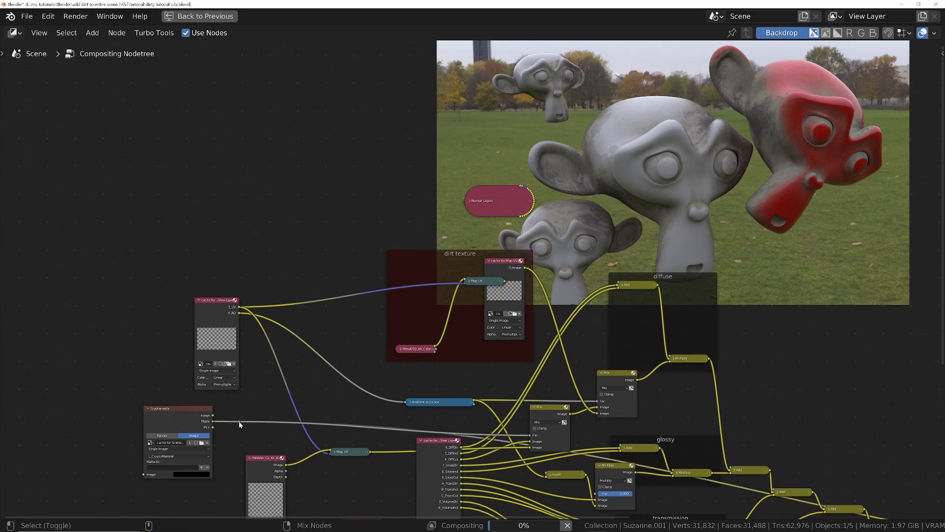
pyautogui.keyDown('ctrl'); pyautogui.moveTo(322, 314); pyautogui.dragTo(339, 401, button='middle'); pyautogui.keyUp('ctrl')
pyautogui.moveTo(575, 363); pyautogui.dragTo(435, 311, button='middle')
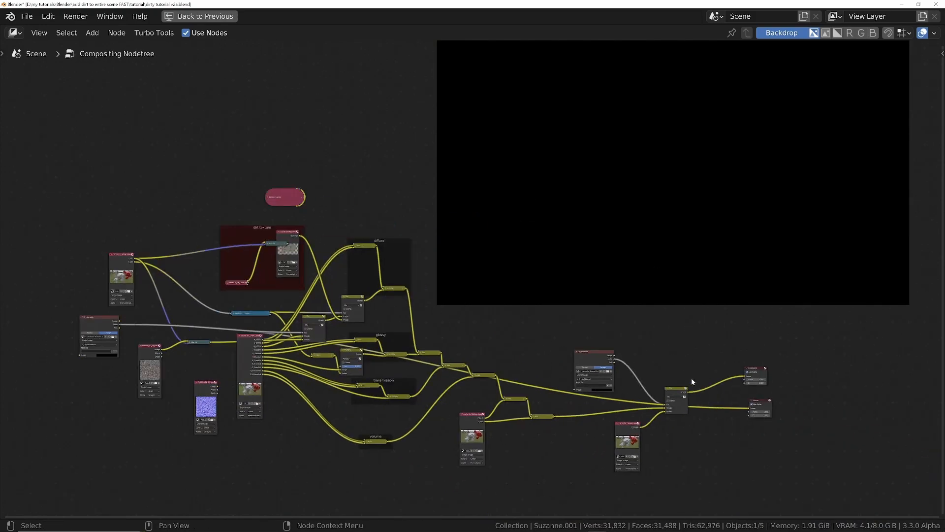
pyautogui.keyDown('ctrl'); pyautogui.keyDown('shift'); pyautogui.click(684, 392); pyautogui.keyUp('shift'); pyautogui.keyUp('ctrl')
# Step: Add the large middle monkey head's material to the Cryptomatte matte by sampling it in the backdrop
pyautogui.moveTo(40, 342); pyautogui.dragTo(275, 128, button='middle')
pyautogui.moveTo(583, 290); pyautogui.dragTo(414, 319, button='middle')
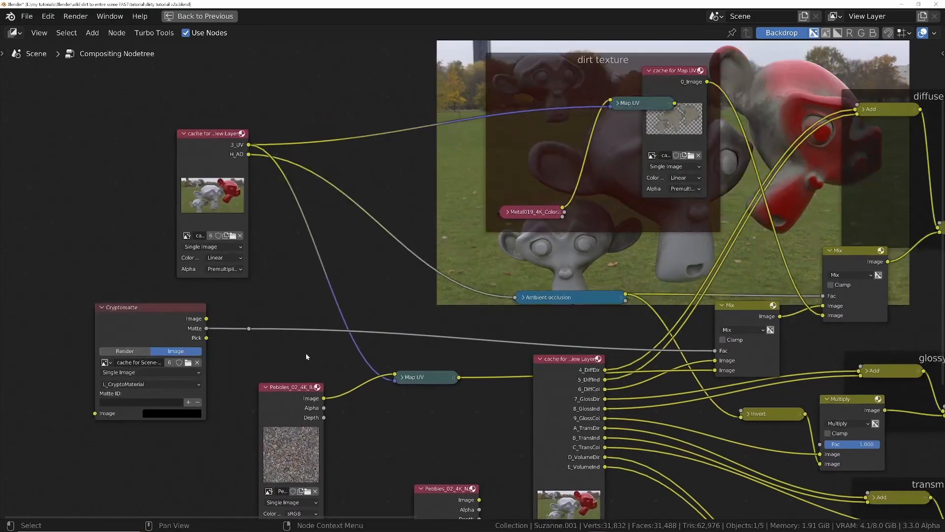
pyautogui.moveTo(577, 176); pyautogui.dragTo(517, 253, button='middle')
pyautogui.keyDown('ctrl'); pyautogui.moveTo(528, 196); pyautogui.dragTo(518, 259, button='middle'); pyautogui.keyUp('ctrl')
pyautogui.moveTo(592, 178); pyautogui.dragTo(468, 253, button='middle')
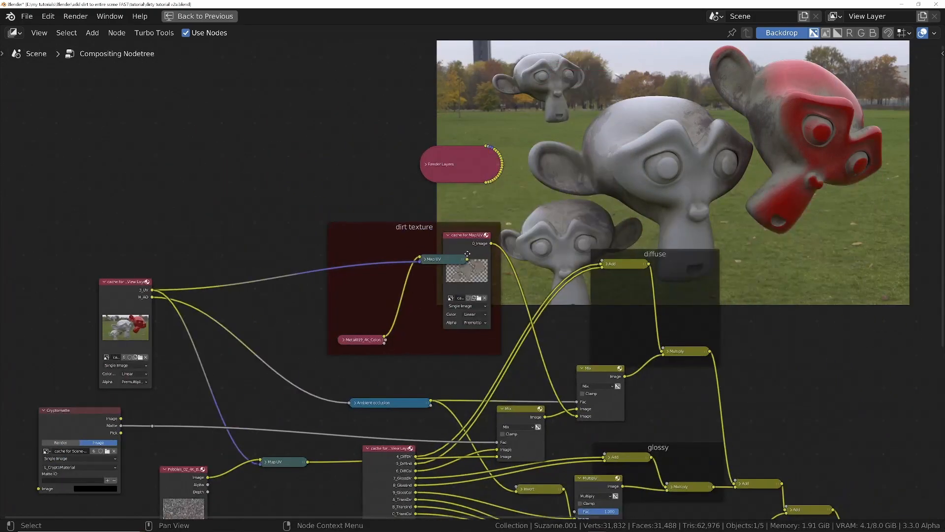
pyautogui.click(107, 481)
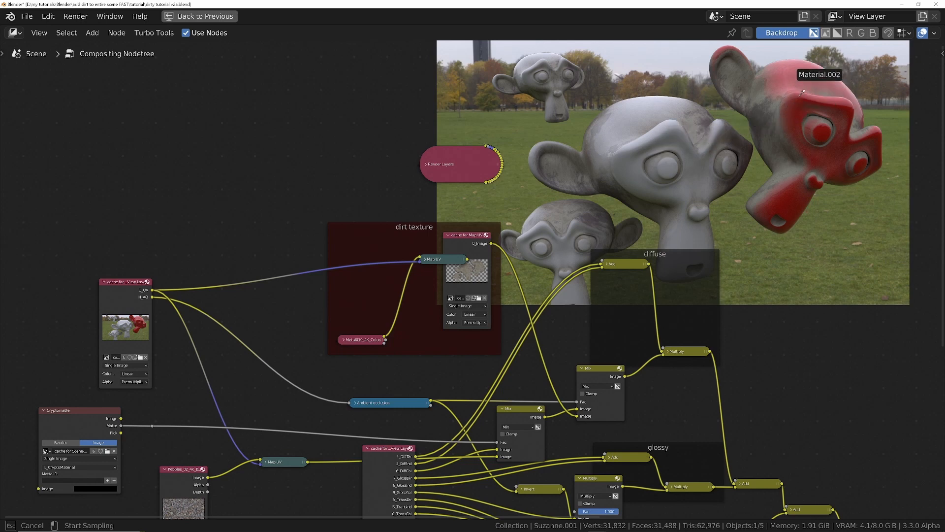
pyautogui.click(654, 132)
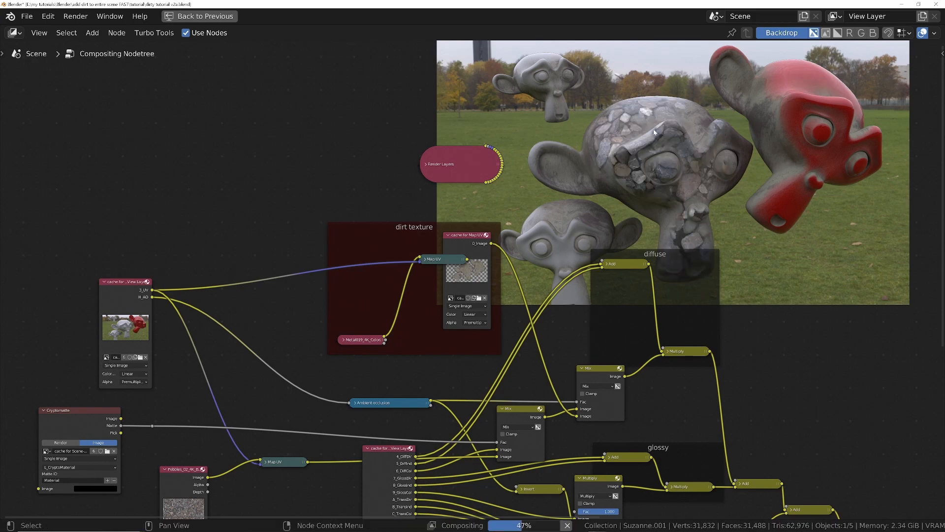
pyautogui.moveTo(558, 308); pyautogui.dragTo(426, 396, button='middle')
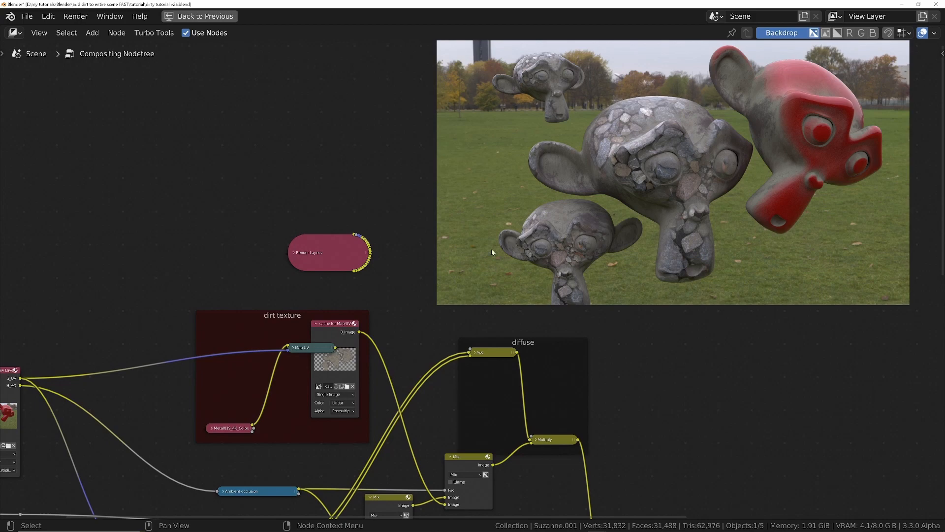
pyautogui.scroll(-3, 446, 293)
# Step: Cache the pebbles Map UV node using the Turbo Comp cache options
pyautogui.scroll(4, 239, 404)
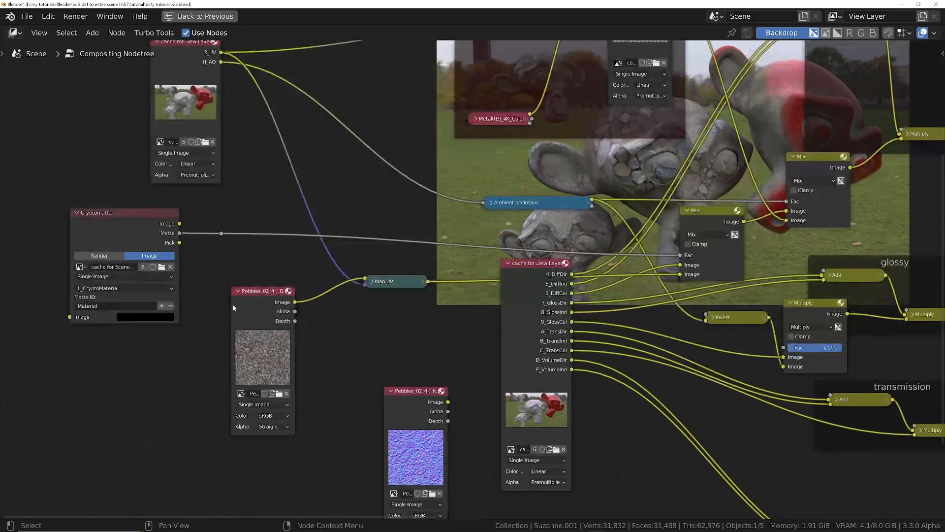
pyautogui.click(387, 284)
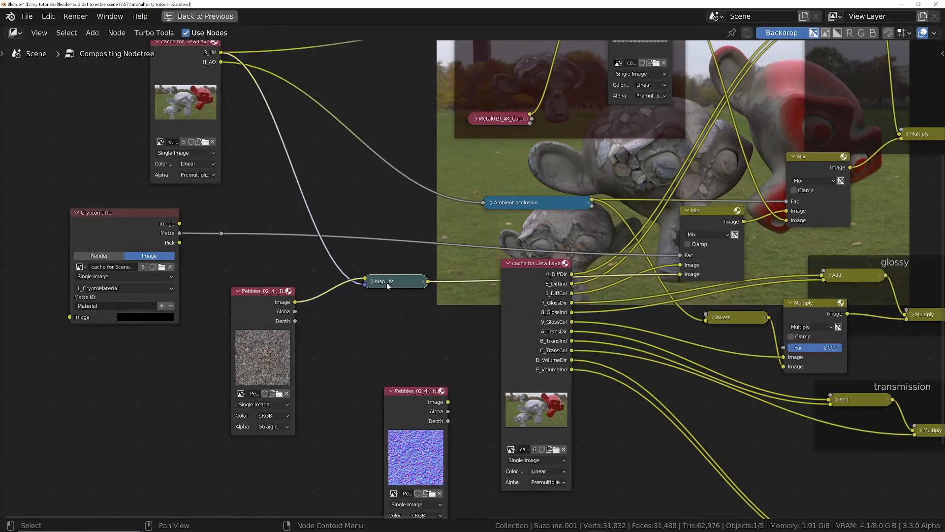
pyautogui.moveTo(413, 242); pyautogui.dragTo(351, 273, button='middle')
pyautogui.keyDown('ctrl'); pyautogui.moveTo(351, 273); pyautogui.dragTo(351, 279, button='middle'); pyautogui.keyUp('ctrl')
pyautogui.press('n')
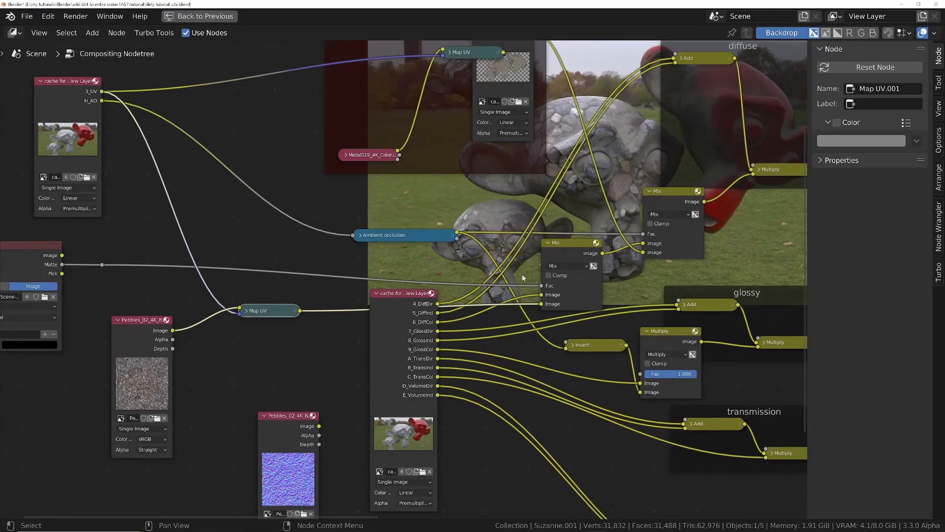
pyautogui.click(934, 279)
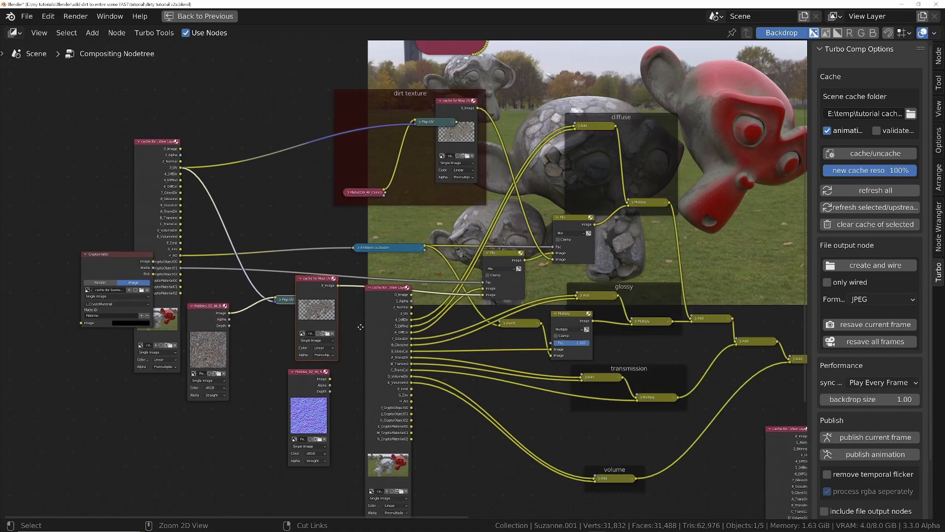
# Step: Hide the unused sockets on all the cached View Layer image nodes
pyautogui.moveTo(722, 126); pyautogui.dragTo(461, 315, button='middle')
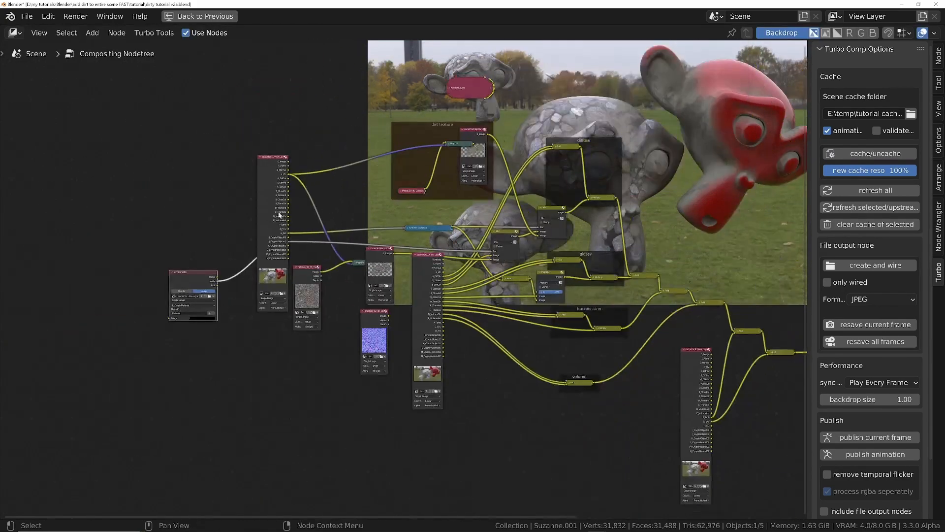
pyautogui.click(427, 282)
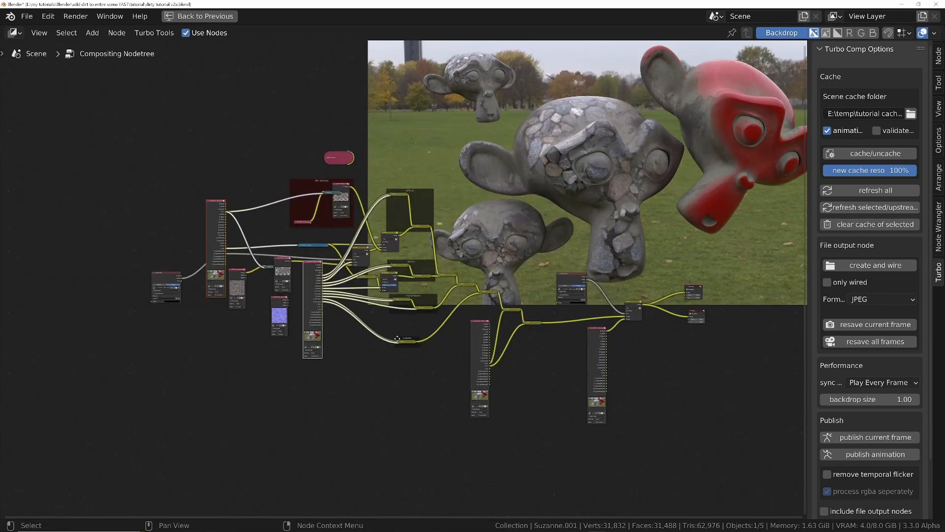
pyautogui.keyDown('shift'); pyautogui.click(591, 355); pyautogui.keyUp('shift')
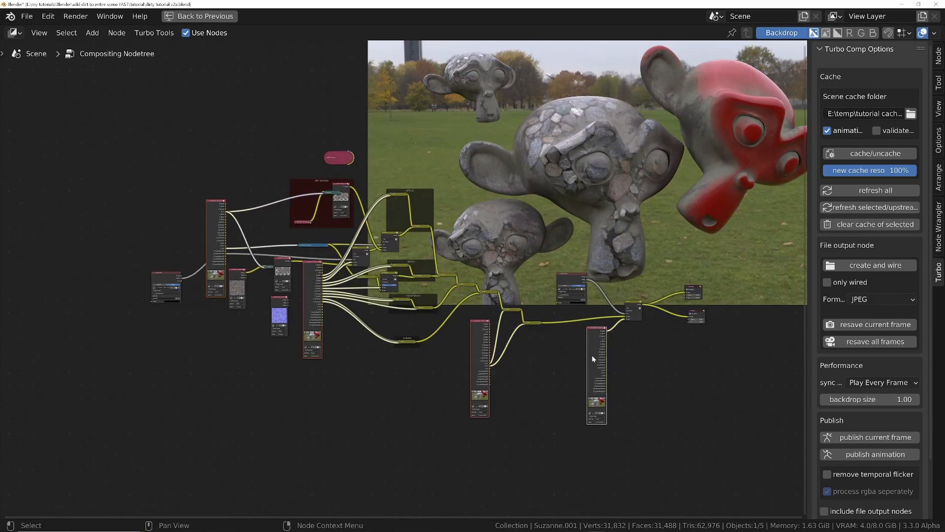
pyautogui.hotkey('ctrl', 'h')
# Step: Move the pebbles mask's Cryptomatte node up and closer to the cached View Layer node that supplies UV and AO
pyautogui.keyDown('ctrl'); pyautogui.moveTo(241, 301); pyautogui.dragTo(220, 157, button='middle'); pyautogui.keyUp('ctrl')
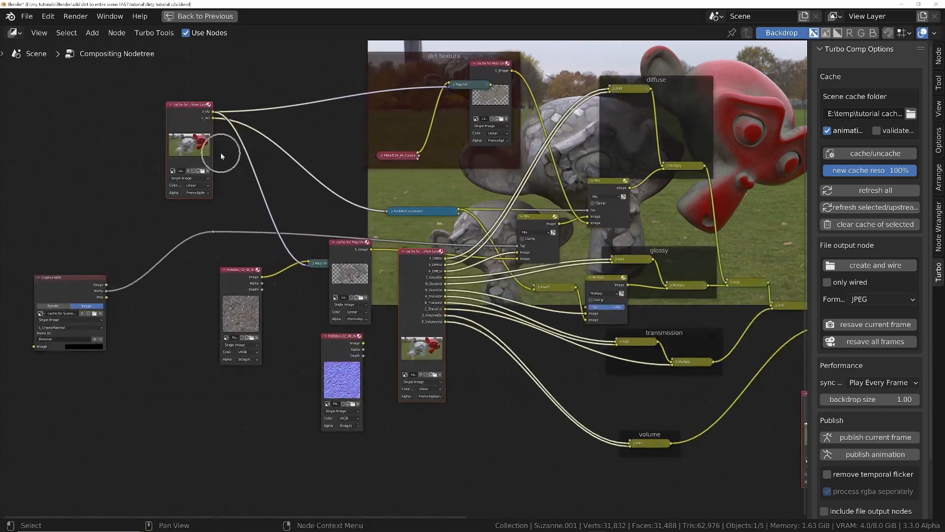
pyautogui.moveTo(279, 218); pyautogui.dragTo(310, 263, button='middle')
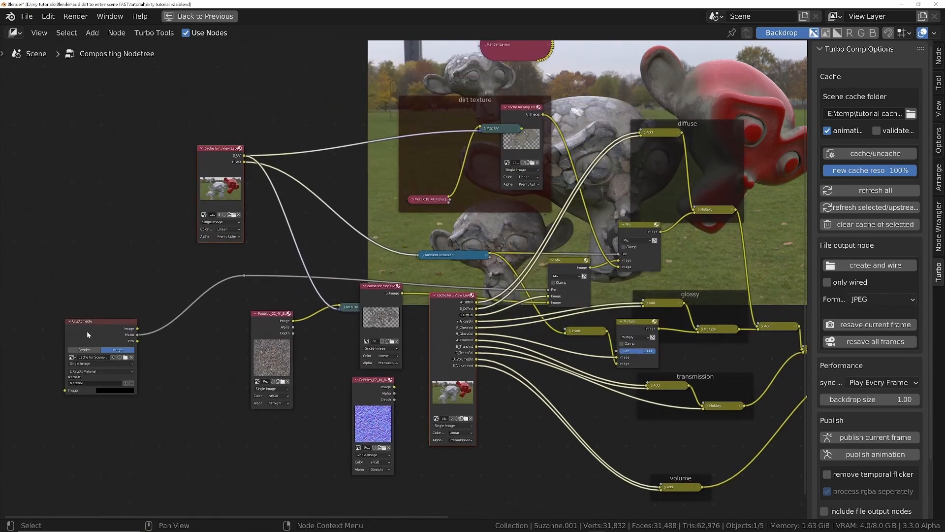
pyautogui.moveTo(93, 329); pyautogui.dragTo(154, 295)
pyautogui.moveTo(295, 384); pyautogui.dragTo(294, 394, button='middle')
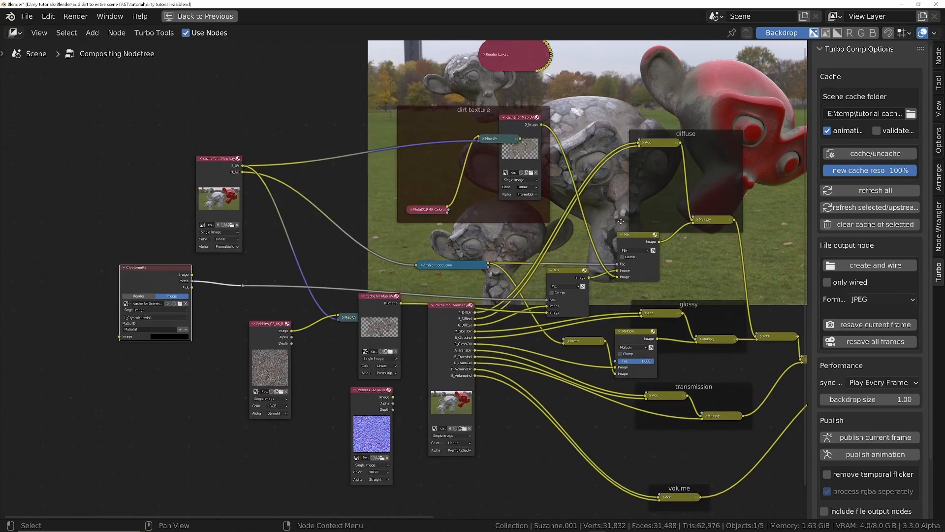
# Step: Move the pebbles normal texture node away from the Map UV cache, below the pebbles color texture
pyautogui.scroll(-1, 300, 394)
pyautogui.moveTo(521, 182); pyautogui.dragTo(574, 190, button='middle')
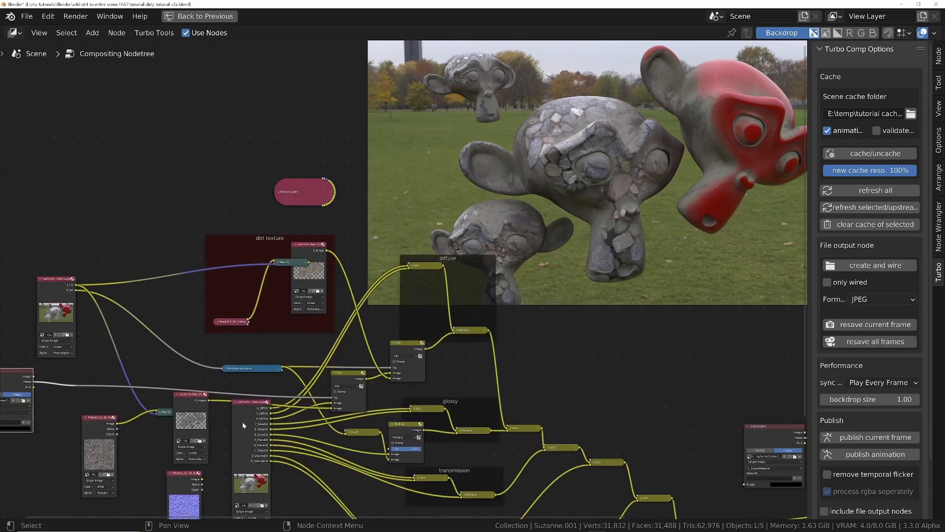
pyautogui.moveTo(243, 426); pyautogui.dragTo(406, 297, button='middle')
pyautogui.moveTo(346, 347); pyautogui.dragTo(217, 376)
# Step: Duplicate the pebbles Map UV node with its UV link, place it below, and connect the pebbles normal texture to its Image input
pyautogui.click(330, 287)
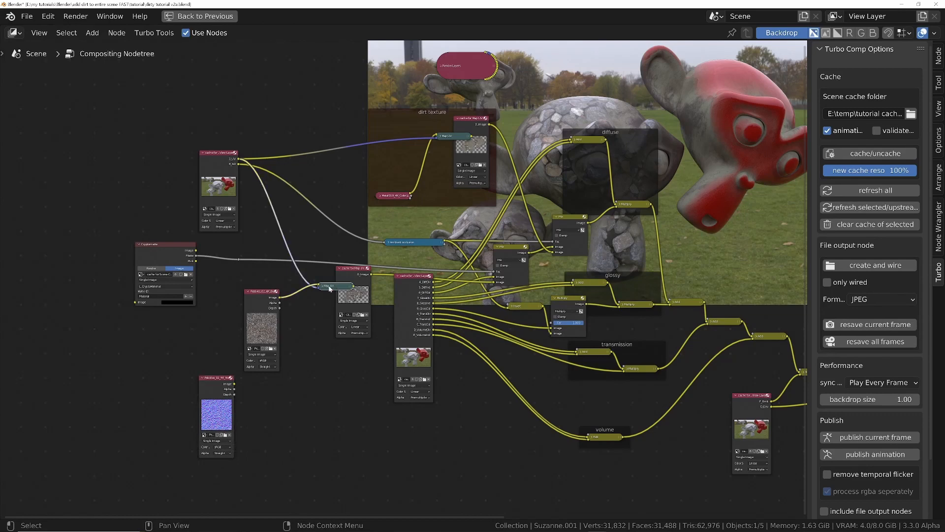
pyautogui.hotkey('shift', 'd')
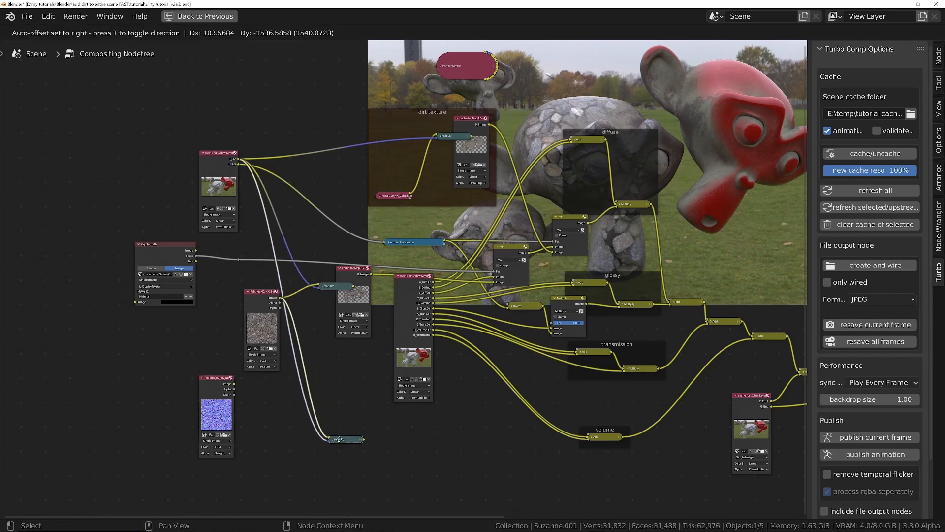
pyautogui.click(340, 439)
pyautogui.scroll(5, 311, 366)
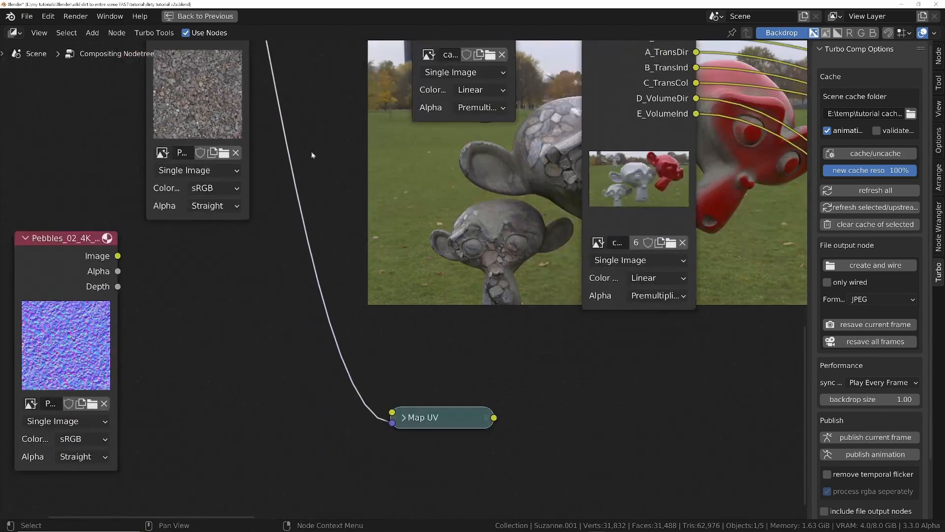
pyautogui.moveTo(118, 256); pyautogui.dragTo(392, 412)
# Step: Preview the duplicated Map UV node in the backdrop and cache it with the Turbo Comp options
pyautogui.scroll(-4, 391, 387)
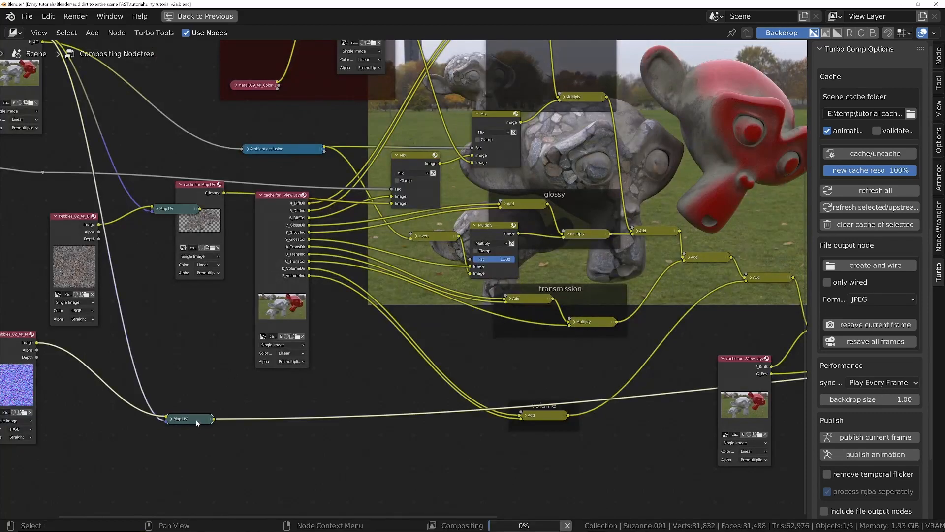
pyautogui.scroll(-2, 197, 427)
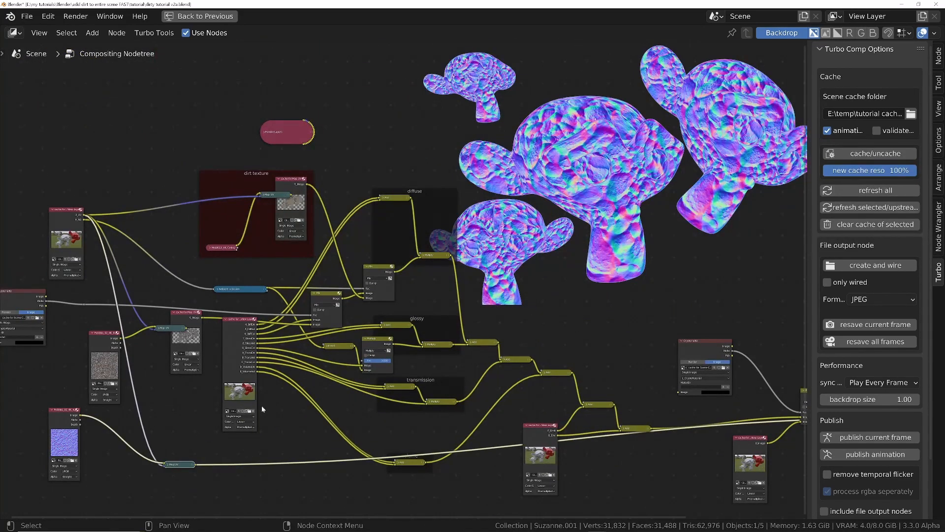
pyautogui.scroll(3, 262, 405)
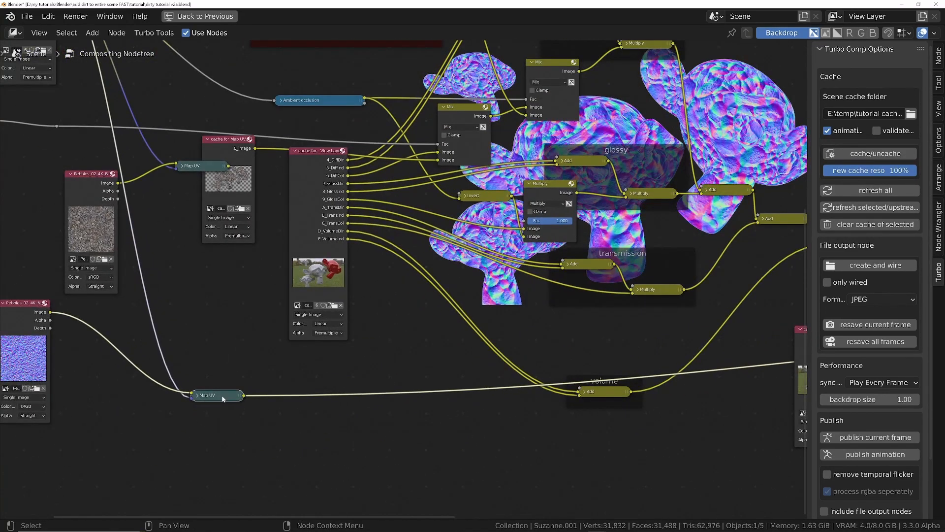
pyautogui.click(897, 156)
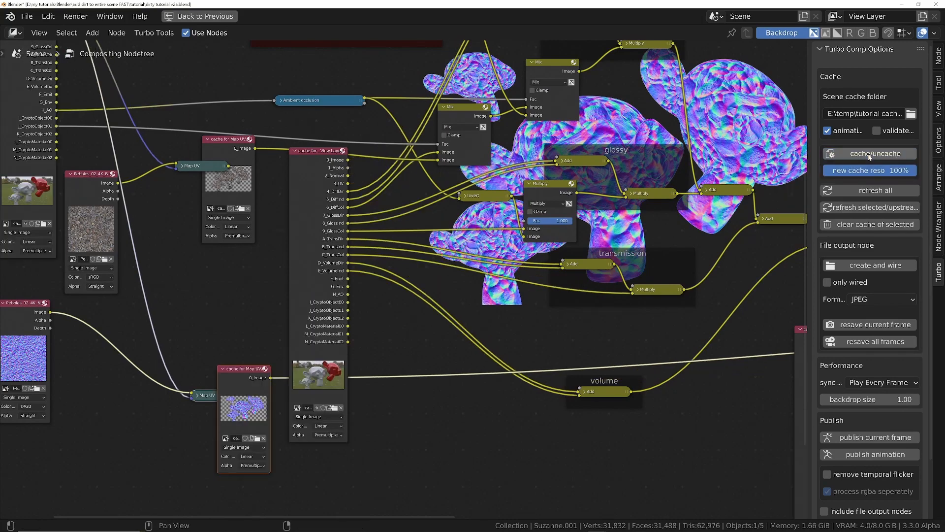
# Step: Hide the unused sockets on the cached View Layer nodes again after caching the normal texture mapping
pyautogui.press('Home')
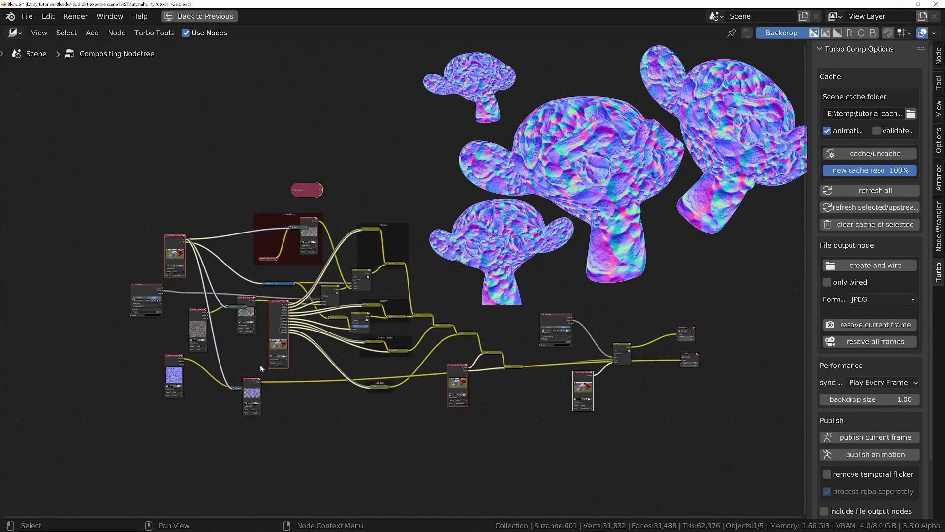
pyautogui.press('Home')
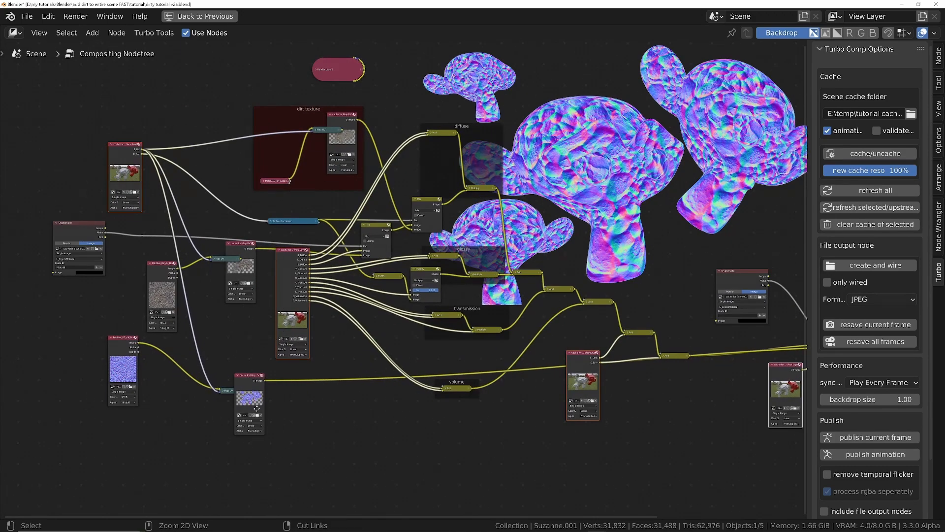
pyautogui.keyDown('ctrl'); pyautogui.moveTo(255, 408); pyautogui.dragTo(257, 364, button='middle'); pyautogui.keyUp('ctrl')
# Step: Add a Normal node and insert it on the output link of the cached normal Map UV image
pyautogui.moveTo(647, 140); pyautogui.dragTo(543, 211, button='middle')
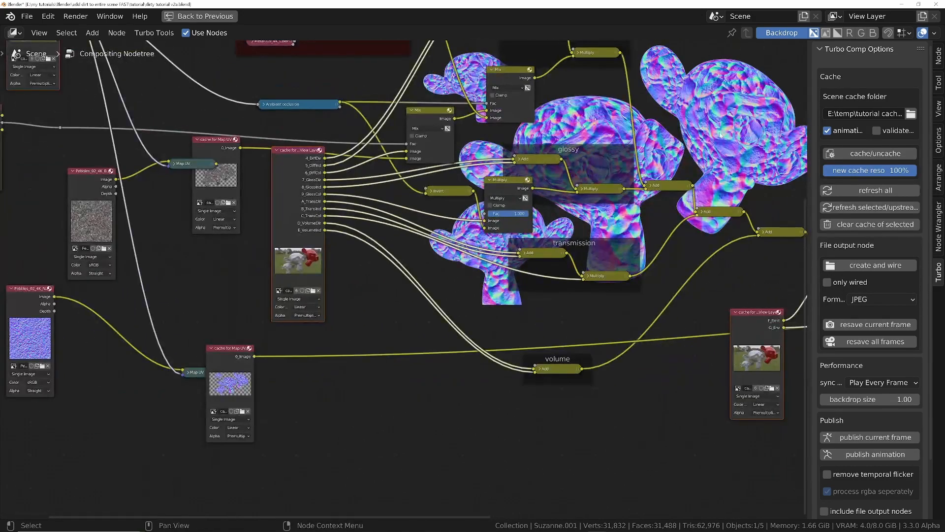
pyautogui.click(312, 380)
pyautogui.hotkey('shift', 'a')
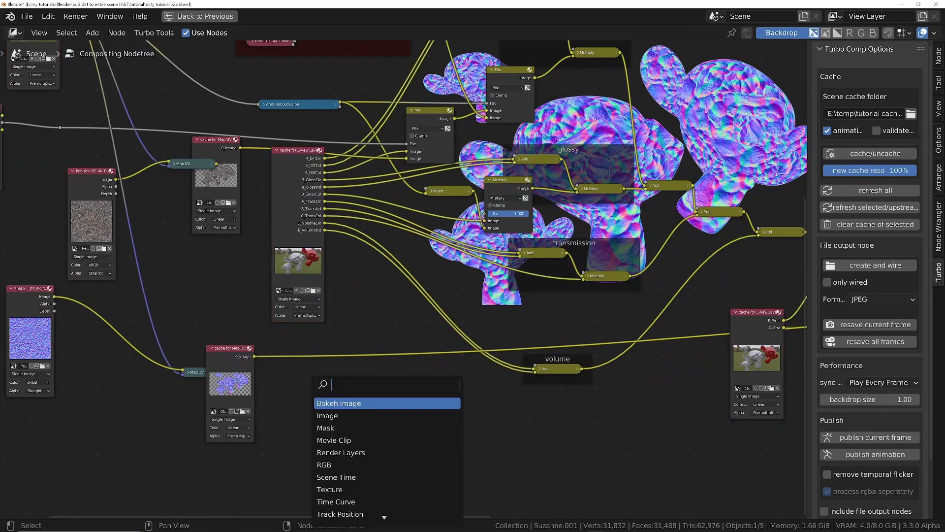
pyautogui.write('normal')
pyautogui.press('Return')
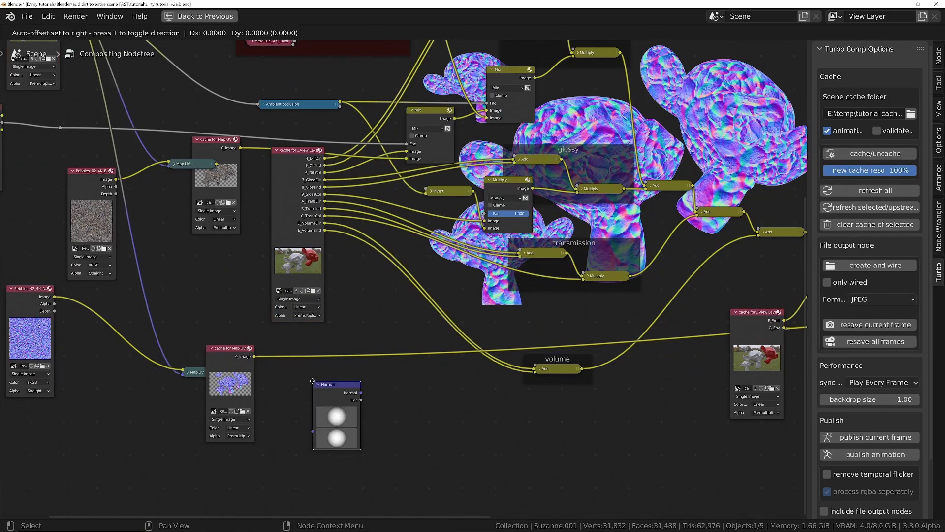
pyautogui.click(292, 345)
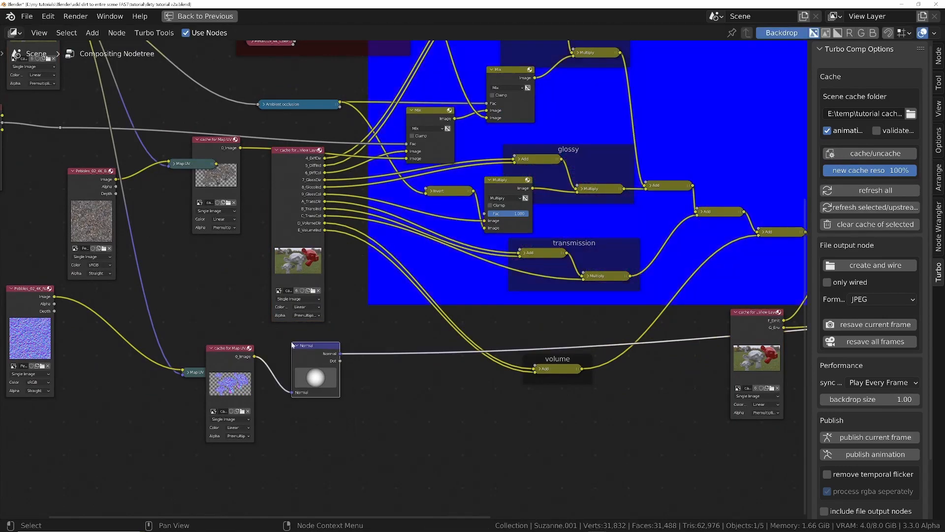
# Step: Preview the Normal node's Dot output and rotate its sphere so the bright side sits along the lower edge
pyautogui.keyDown('ctrl'); pyautogui.keyDown('shift'); pyautogui.click(342, 361); pyautogui.keyUp('shift'); pyautogui.keyUp('ctrl')
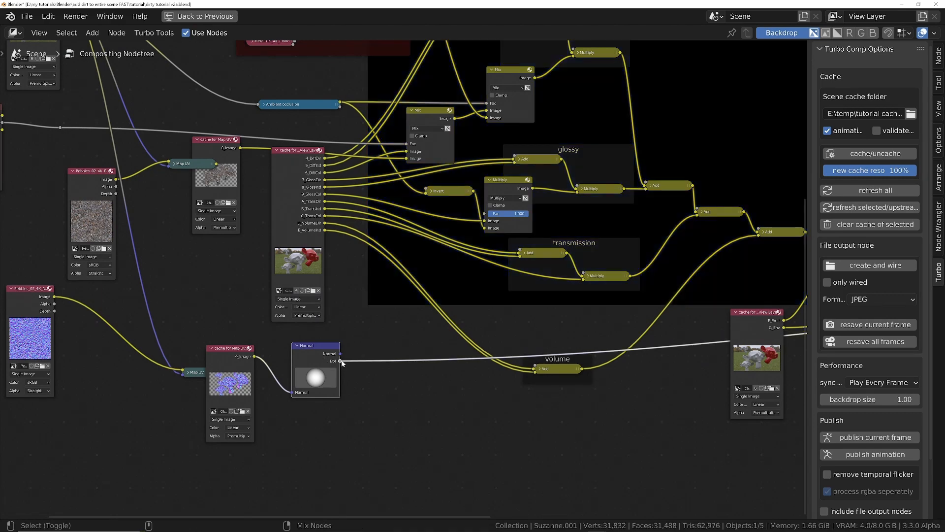
pyautogui.moveTo(342, 362); pyautogui.dragTo(316, 401, button='middle')
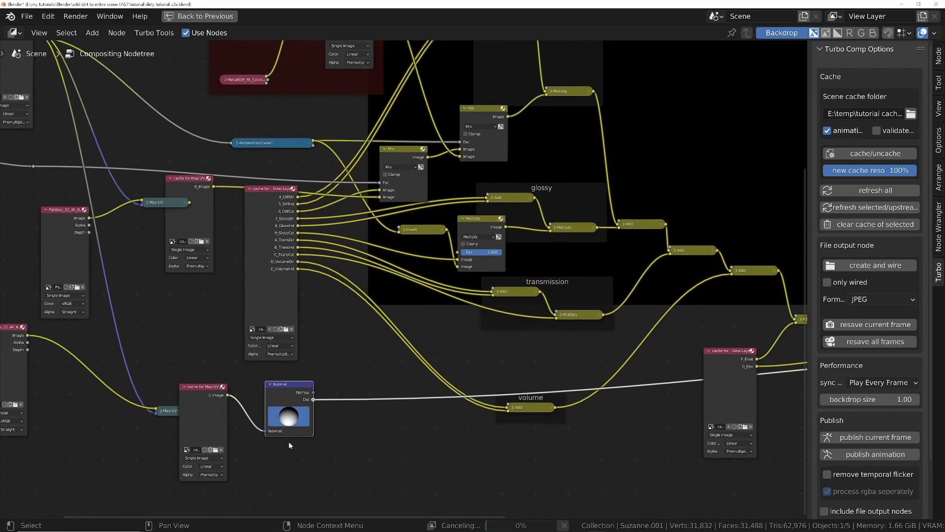
pyautogui.moveTo(287, 454)
pyautogui.mouseDown()
pyautogui.moveTo(251, 448)
pyautogui.moveTo(305, 445)
pyautogui.moveTo(303, 433)
pyautogui.moveTo(294, 441)
pyautogui.mouseUp()
pyautogui.scroll(-3, 611, 192)
pyautogui.moveTo(610, 192); pyautogui.dragTo(403, 240, button='middle')
pyautogui.moveTo(140, 424); pyautogui.dragTo(122, 433)
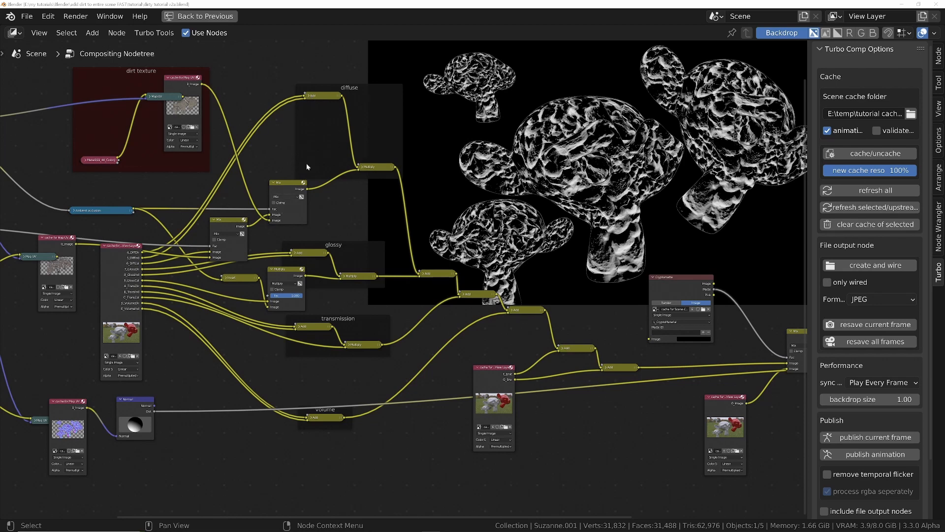
# Step: Add a Mix node on the link between the diffuse Add and Multiply nodes
pyautogui.hotkey('shift', 'a')
pyautogui.write('d')
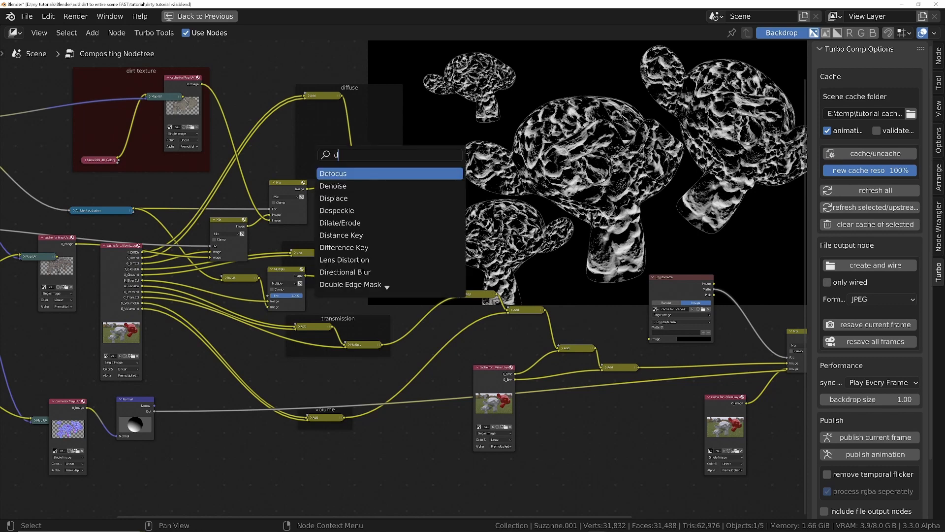
pyautogui.press('BackSpace')
pyautogui.write('mix')
pyautogui.press('Return')
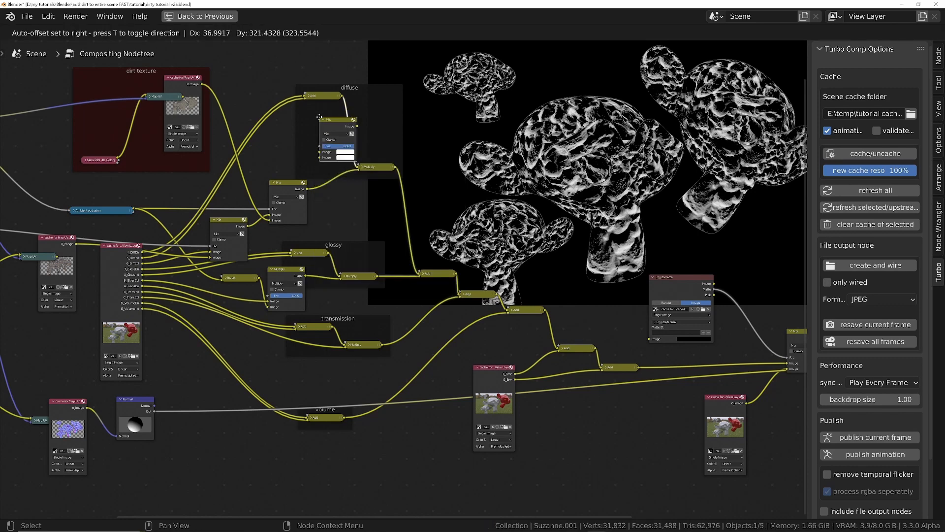
pyautogui.click(362, 108)
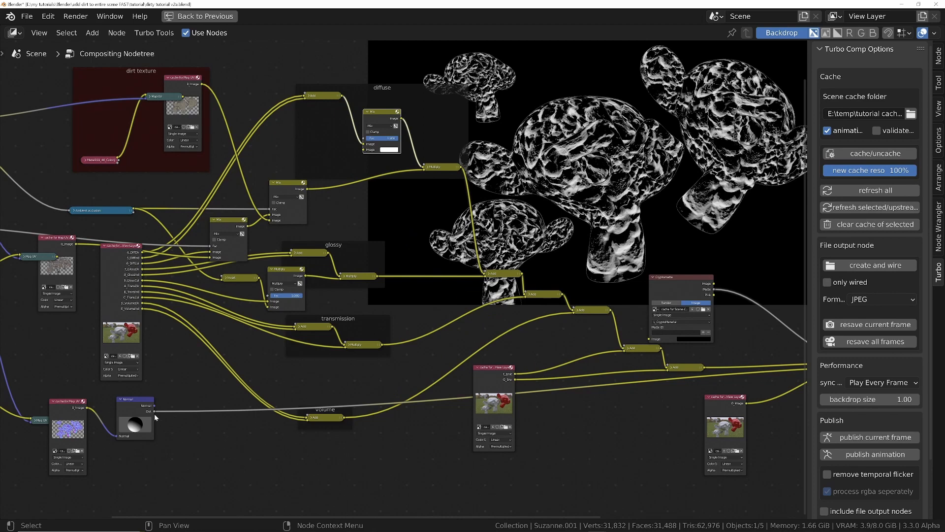
# Step: Connect the Normal node's Dot output to the new Mix node's second Image input and compare the diffuse Add and Mix previews
pyautogui.moveTo(155, 412); pyautogui.dragTo(366, 148)
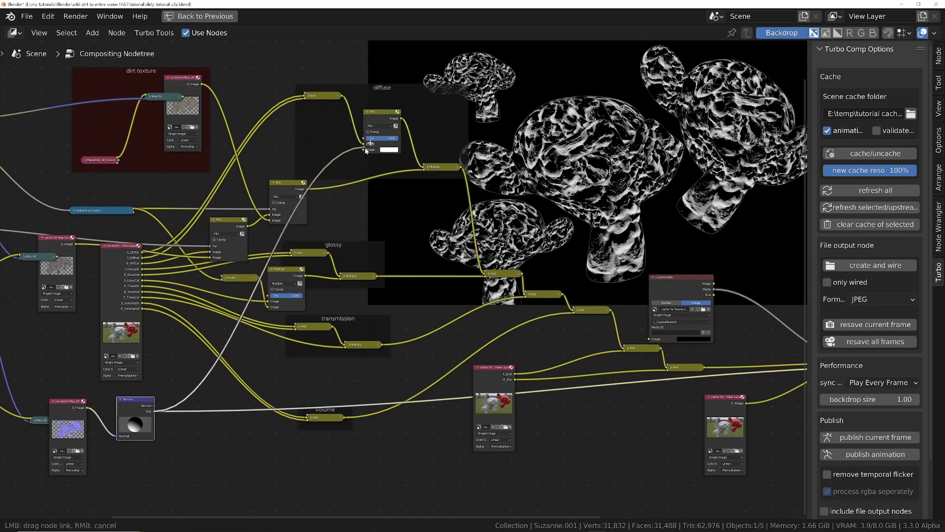
pyautogui.keyDown('ctrl'); pyautogui.keyDown('shift'); pyautogui.click(380, 112); pyautogui.keyUp('shift'); pyautogui.keyUp('ctrl')
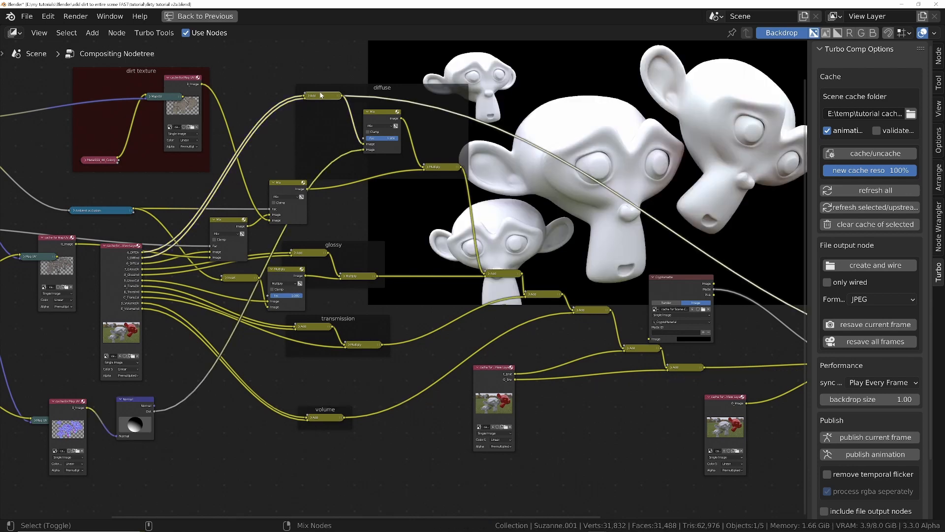
pyautogui.keyDown('ctrl'); pyautogui.keyDown('shift'); pyautogui.click(384, 117); pyautogui.keyUp('shift'); pyautogui.keyUp('ctrl')
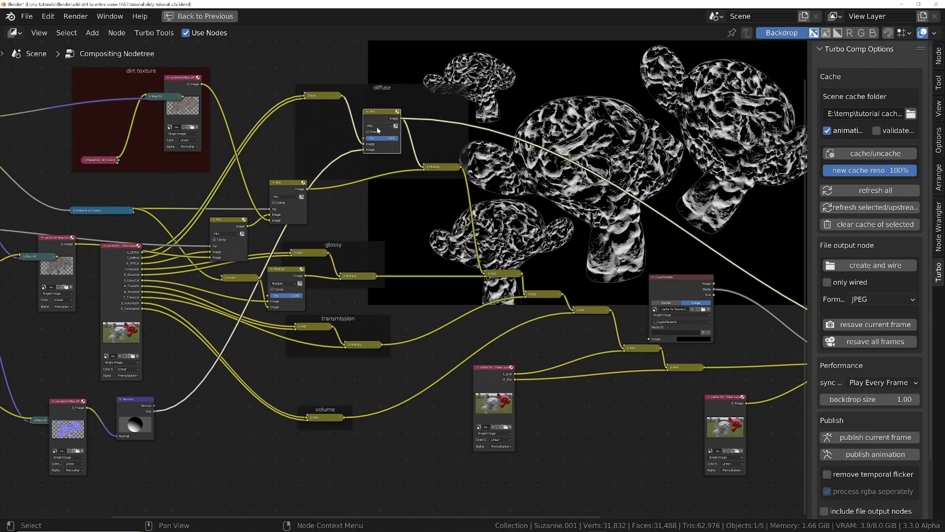
# Step: Set the new diffuse Mix node to Multiply and rotate the Normal node's sphere until its dark side faces the viewer
pyautogui.click(380, 126)
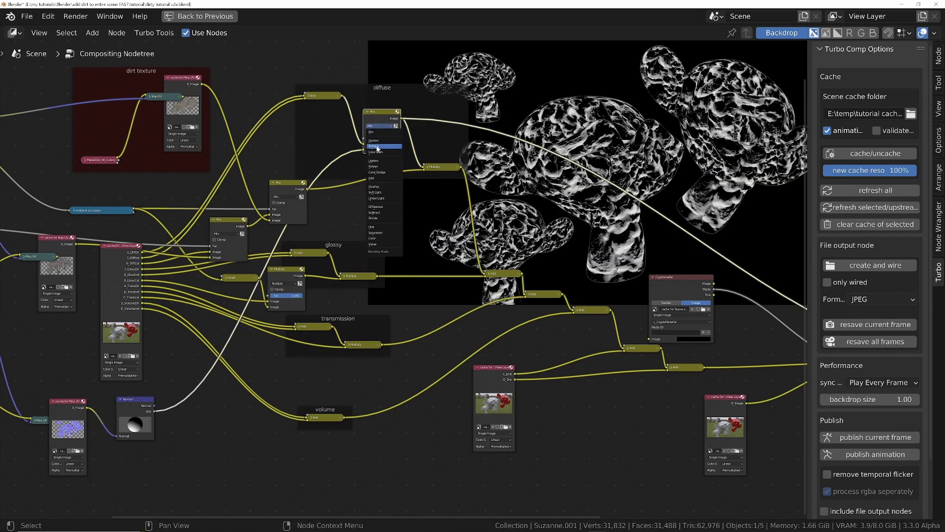
pyautogui.click(378, 147)
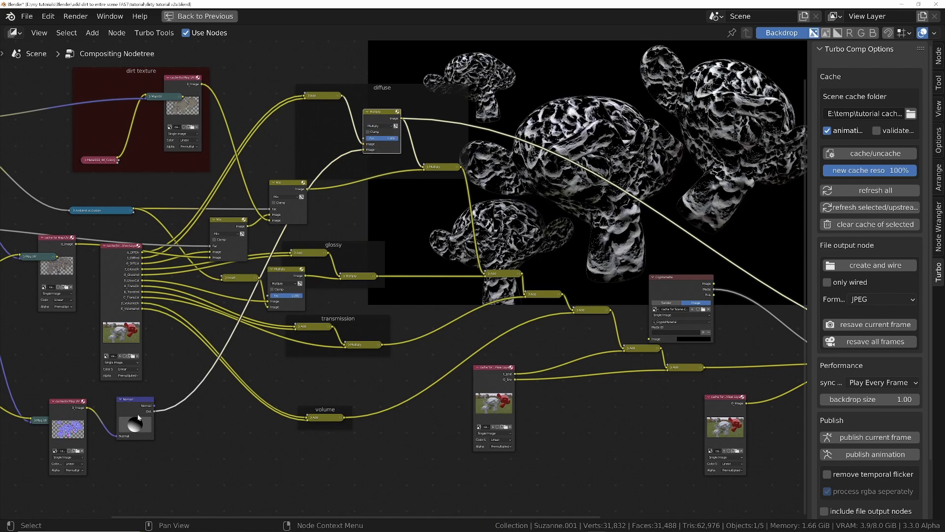
pyautogui.moveTo(138, 418); pyautogui.dragTo(149, 447)
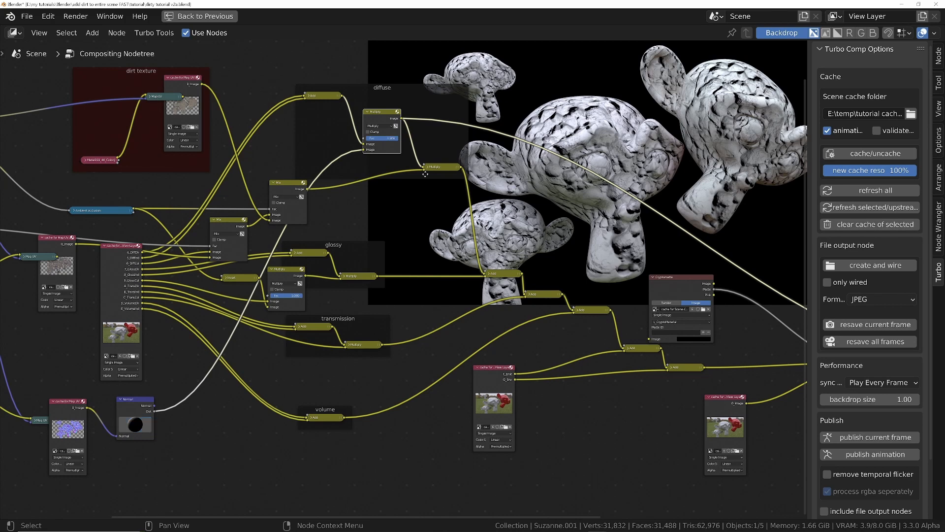
# Step: Preview the final diffuse Multiply node and connect the Cryptomatte Matte output to the Fac input of the new Multiply mix
pyautogui.keyDown('ctrl'); pyautogui.keyDown('shift'); pyautogui.click(440, 171); pyautogui.keyUp('shift'); pyautogui.keyUp('ctrl')
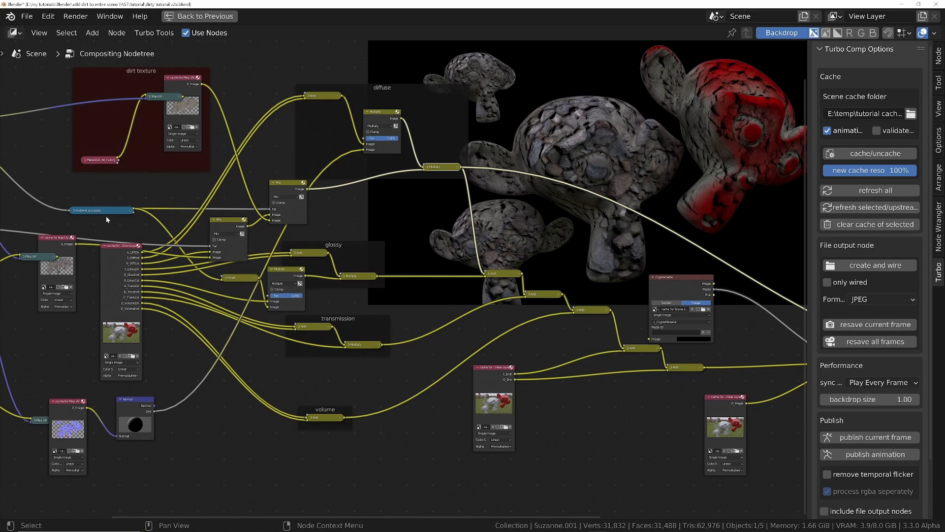
pyautogui.moveTo(112, 215); pyautogui.dragTo(285, 230, button='middle')
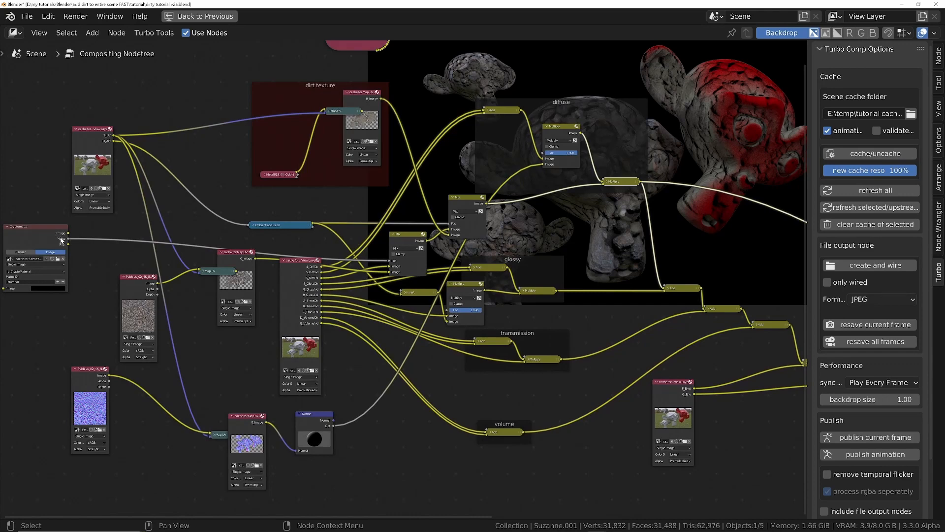
pyautogui.moveTo(69, 240); pyautogui.dragTo(543, 157)
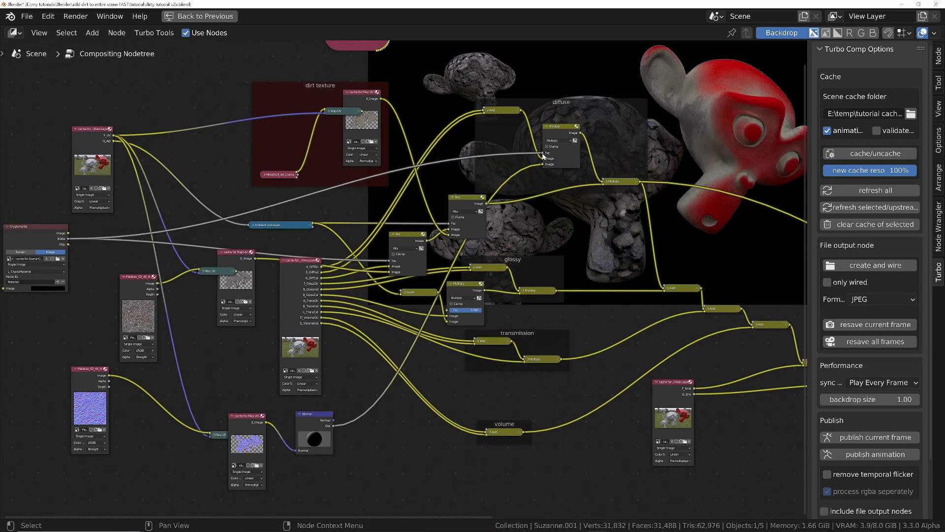
# Step: Insert a Mix node on the Cryptomatte link feeding the diffuse Multiply node's Fac and set it to Multiply
pyautogui.moveTo(579, 153); pyautogui.dragTo(434, 234, button='middle')
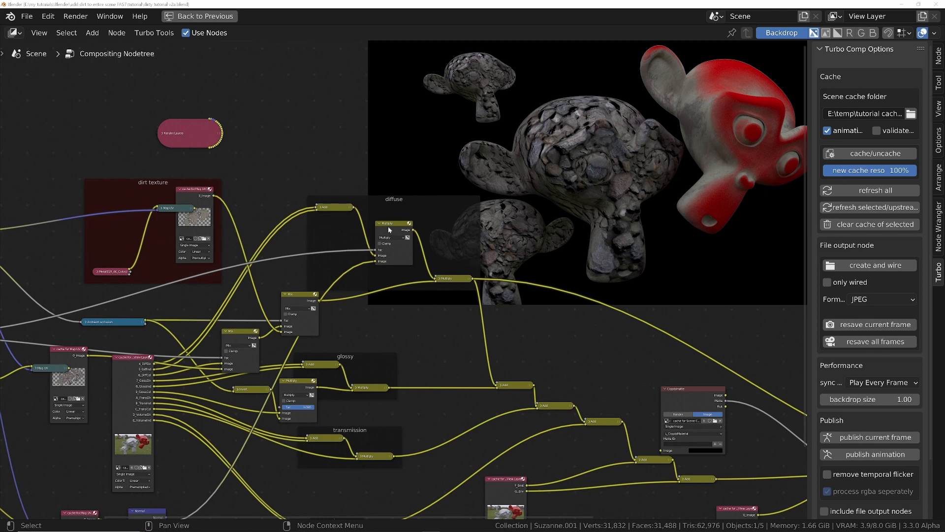
pyautogui.hotkey('shift', 'a')
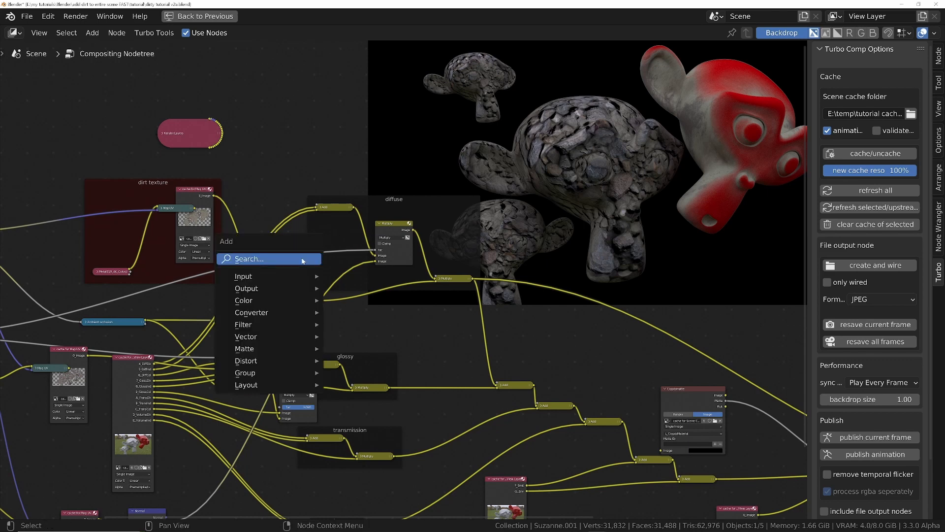
pyautogui.click(303, 261)
pyautogui.write('mix')
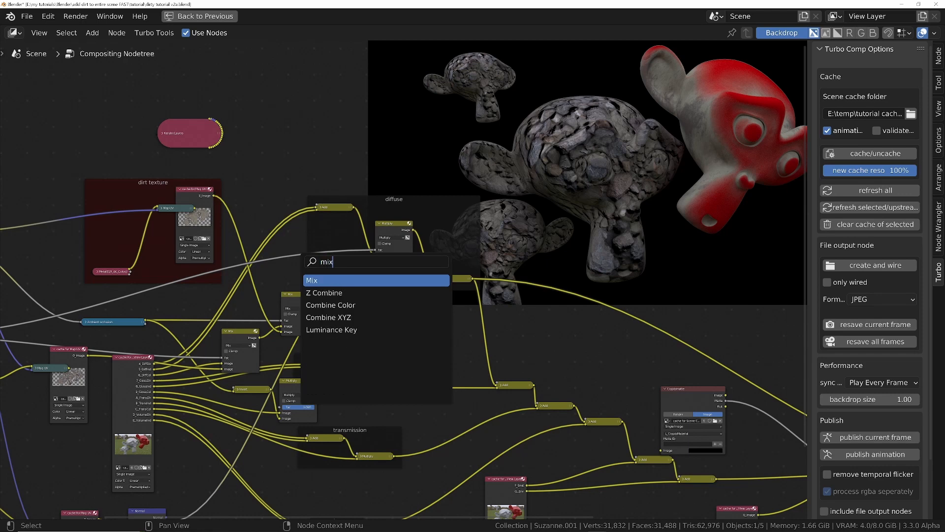
pyautogui.press('Return')
pyautogui.click(295, 243)
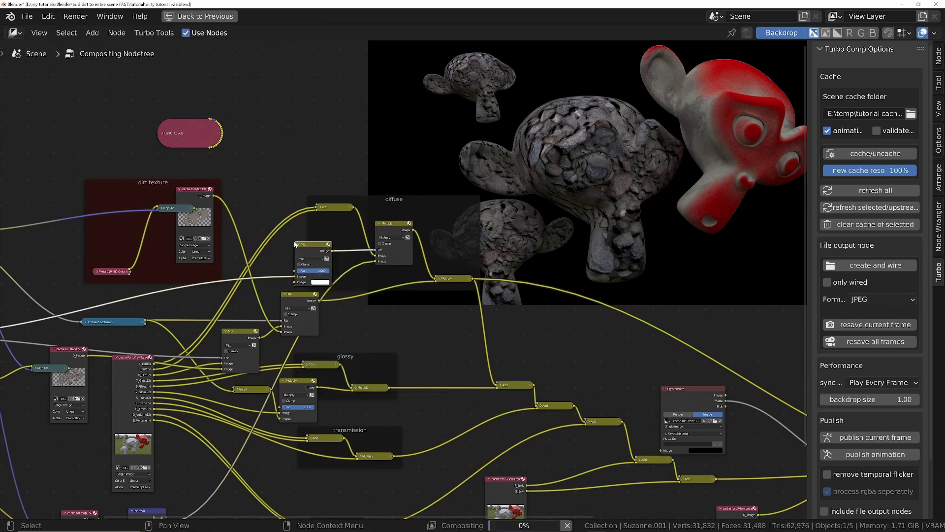
pyautogui.click(303, 259)
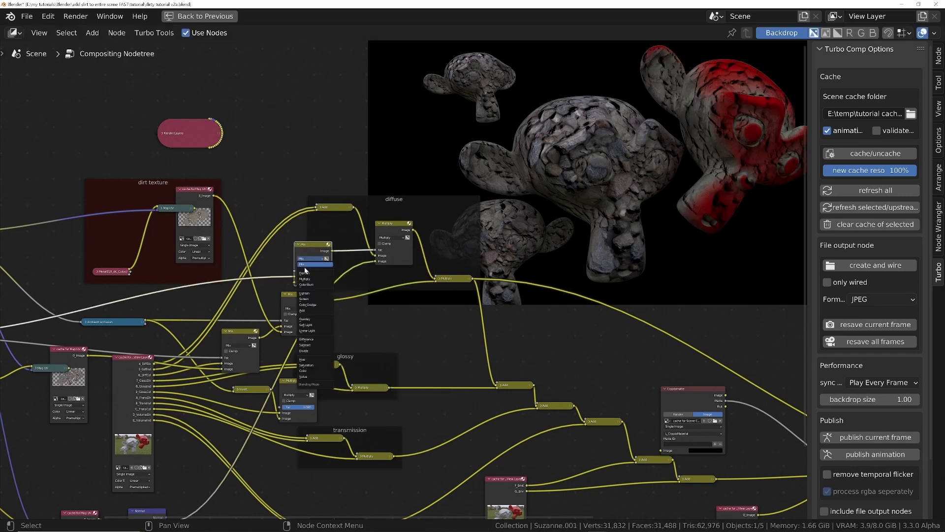
pyautogui.click(305, 279)
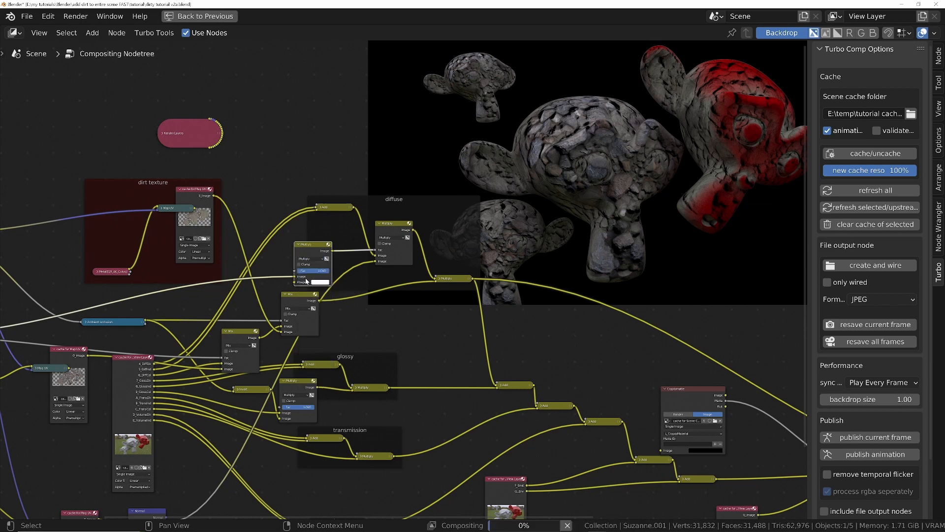
# Step: Connect the ambient occlusion color ramp's output to the new Multiply node's second Image input and insert an Invert node on that link
pyautogui.click(145, 321)
pyautogui.moveTo(145, 321); pyautogui.dragTo(294, 283)
pyautogui.write('inver')
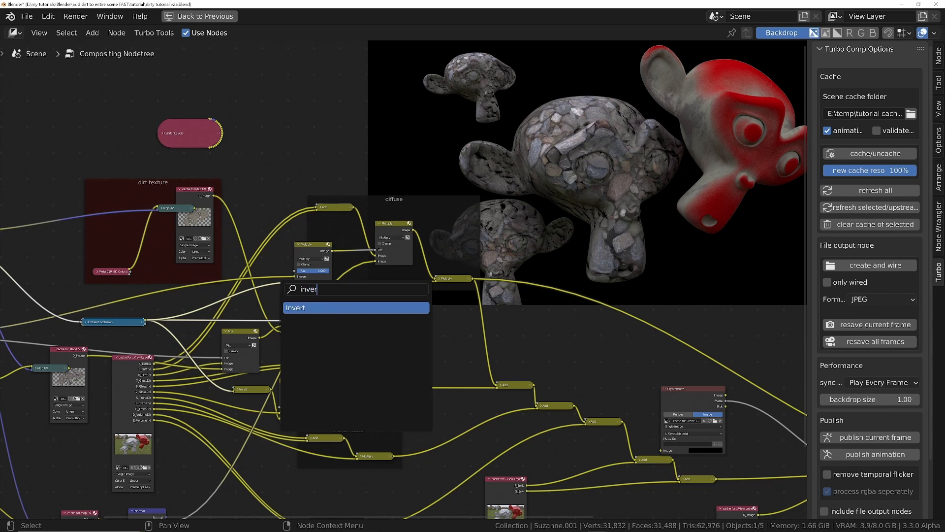
pyautogui.press('Return')
pyautogui.click(276, 284)
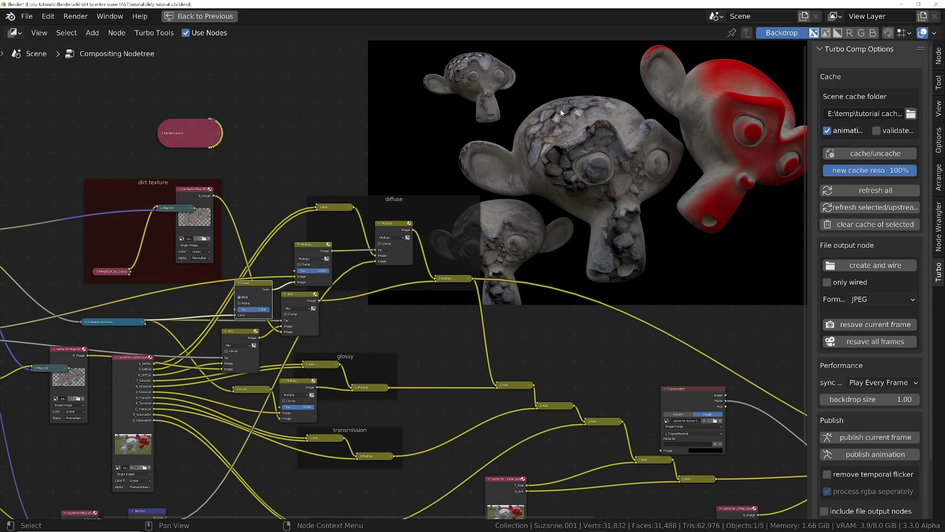
# Step: Expand the ambient occlusion color ramp and slide its black stop toward the white end and back to test the dirt coverage
pyautogui.click(84, 323)
pyautogui.click(86, 322)
pyautogui.moveTo(101, 320); pyautogui.dragTo(109, 301)
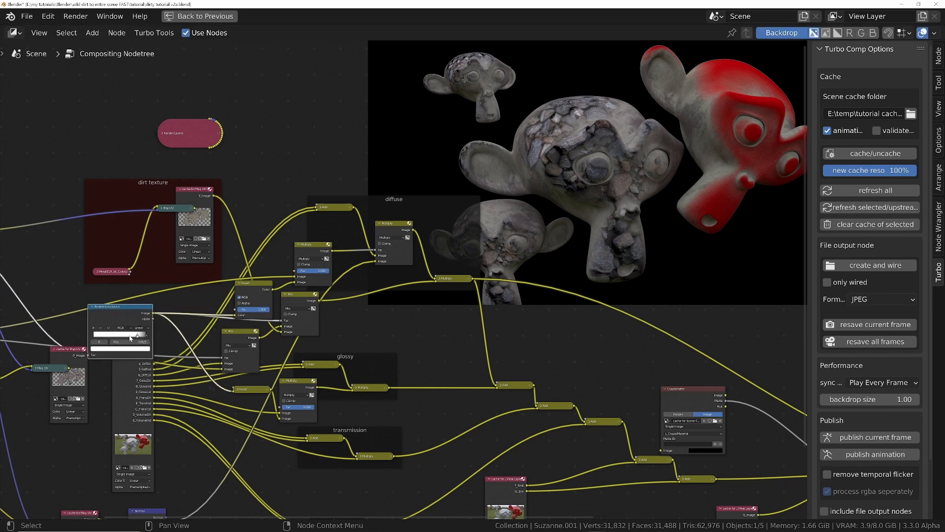
pyautogui.moveTo(136, 337); pyautogui.dragTo(101, 335)
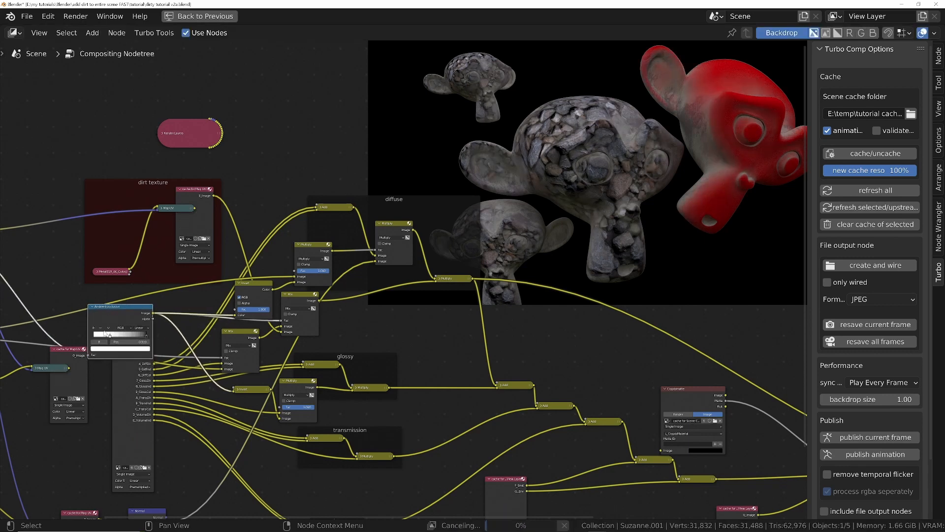
pyautogui.moveTo(101, 335); pyautogui.dragTo(145, 337)
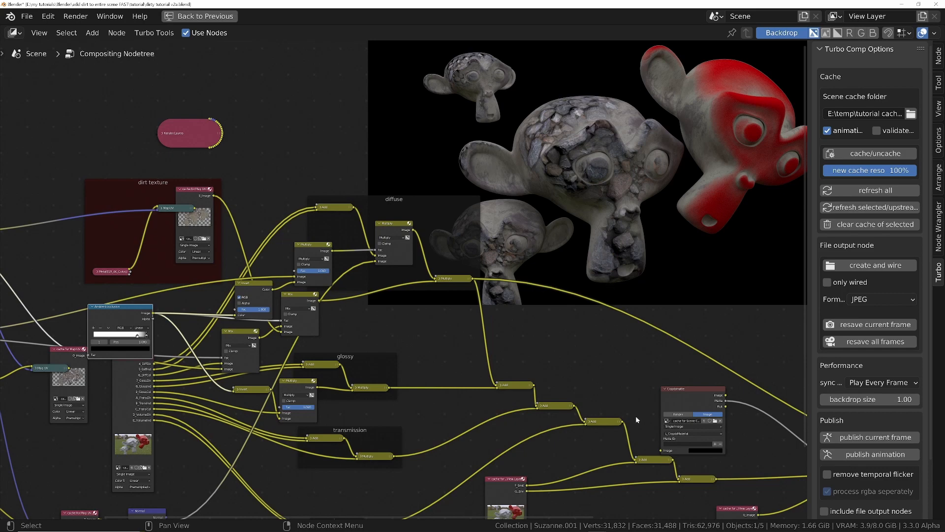
# Step: Preview the final Mix node that feeds the Composite and Viewer outputs
pyautogui.moveTo(637, 418); pyautogui.dragTo(423, 315, button='middle')
pyautogui.moveTo(601, 296); pyautogui.dragTo(485, 340, button='middle')
pyautogui.keyDown('ctrl'); pyautogui.moveTo(485, 340); pyautogui.dragTo(500, 332, button='middle'); pyautogui.keyUp('ctrl')
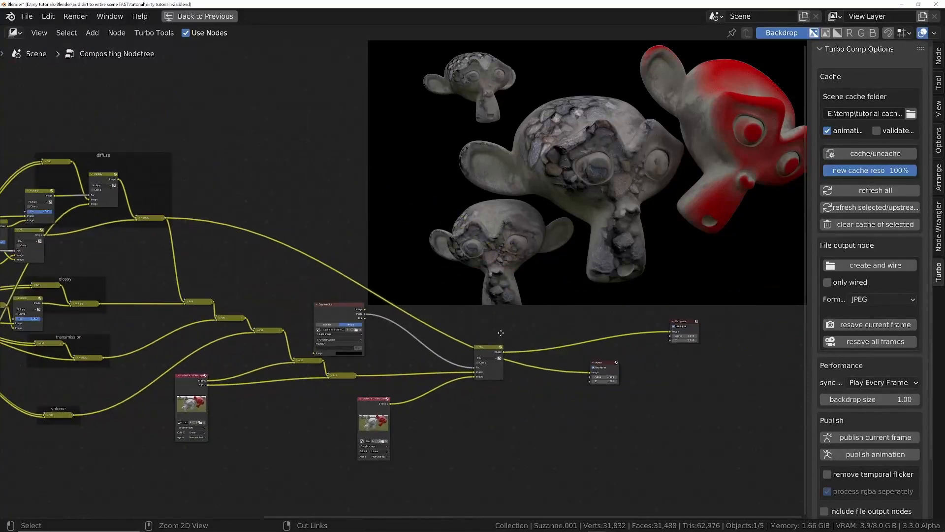
pyautogui.click(497, 348)
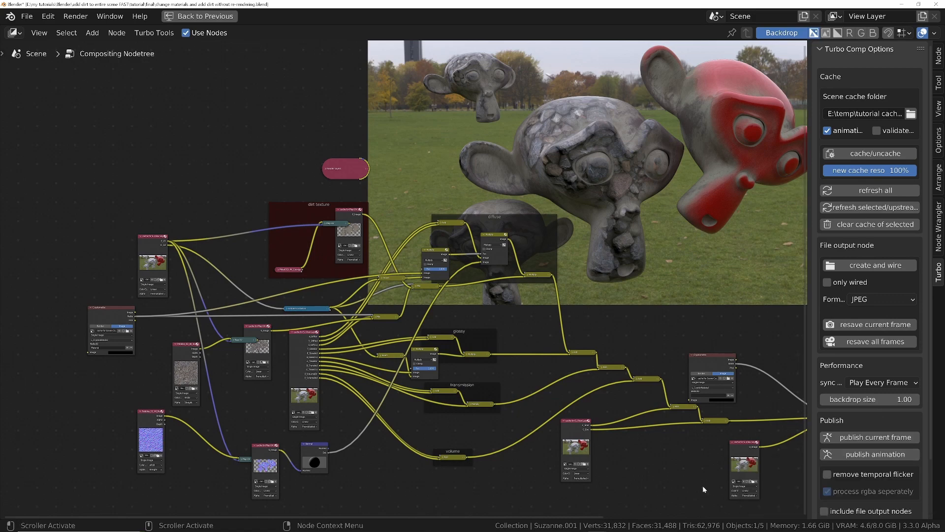
# Step: Restore the full Compositing workspace layout and show the scene's Frame Range and Output settings
pyautogui.hotkey('ctrl', 'space')
pyautogui.click(744, 265)
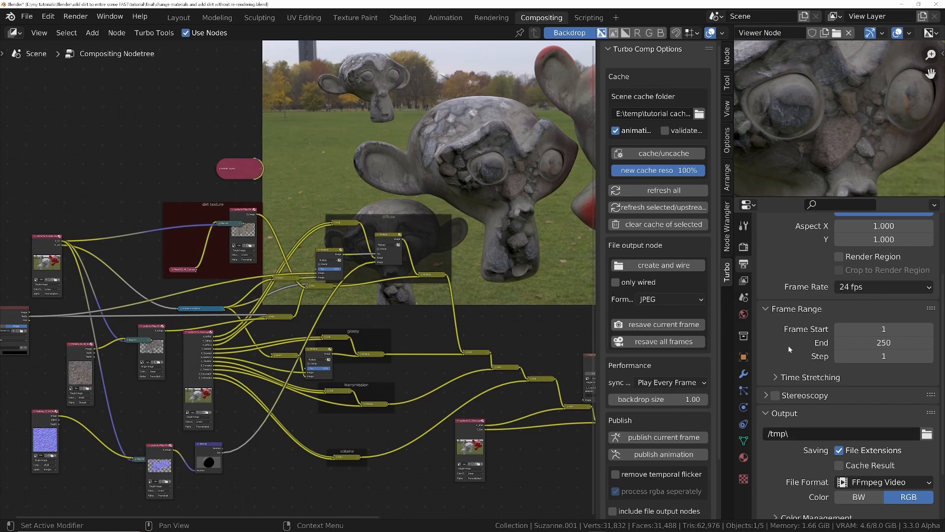
pyautogui.scroll(-3, 800, 475)
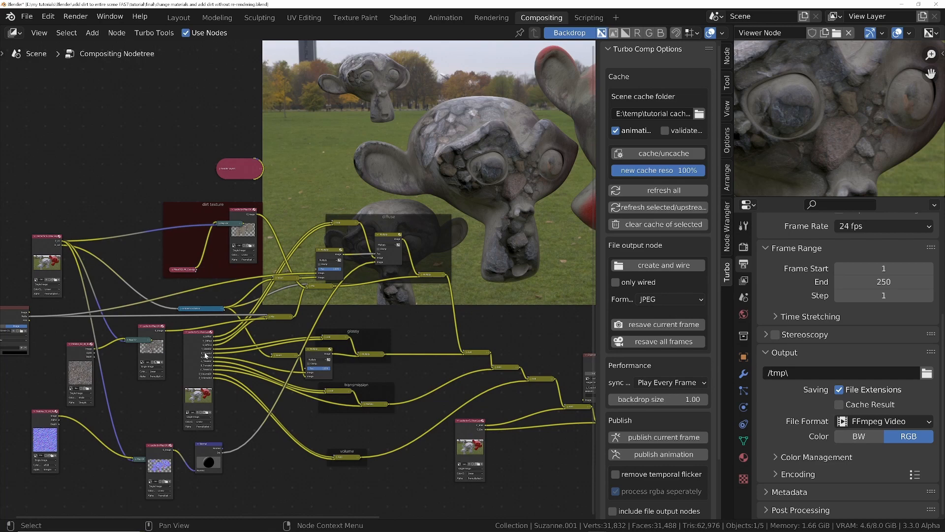
# Step: Reposition the unconnected Render Layers node above the dirt texture frame
pyautogui.moveTo(186, 121); pyautogui.dragTo(222, 154)
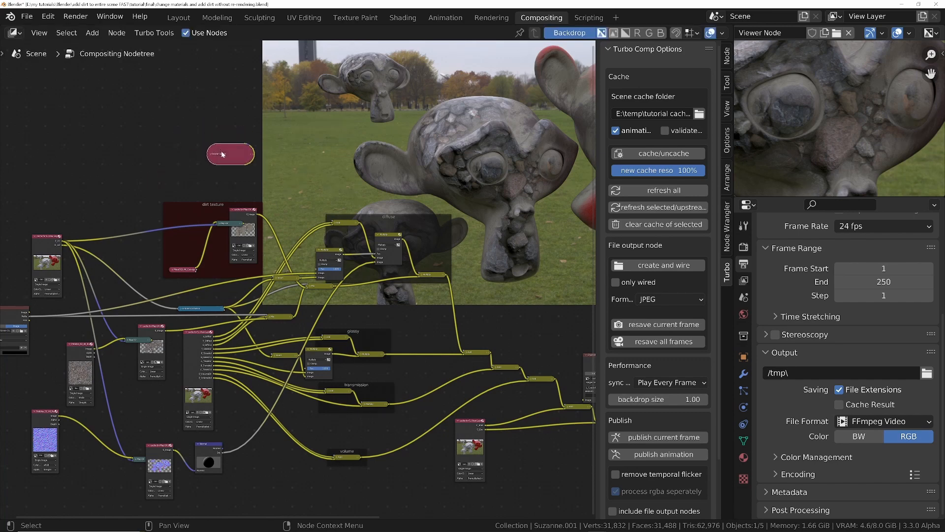